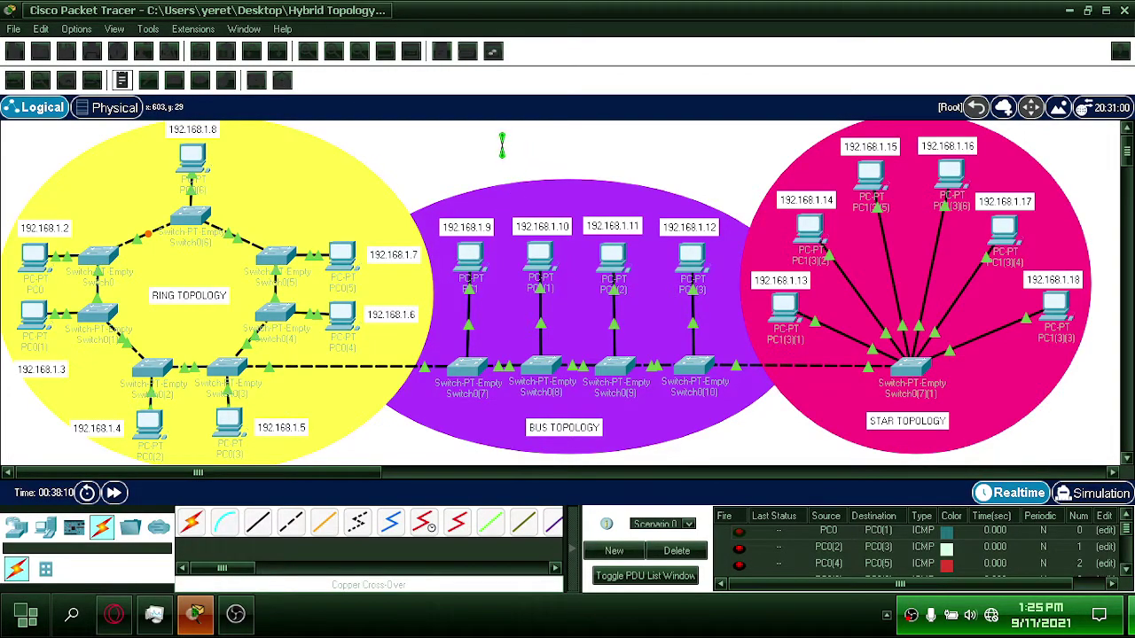
Add a 'HYBRID TOPOLOGY' title note above the bus ellipse
click(511, 141)
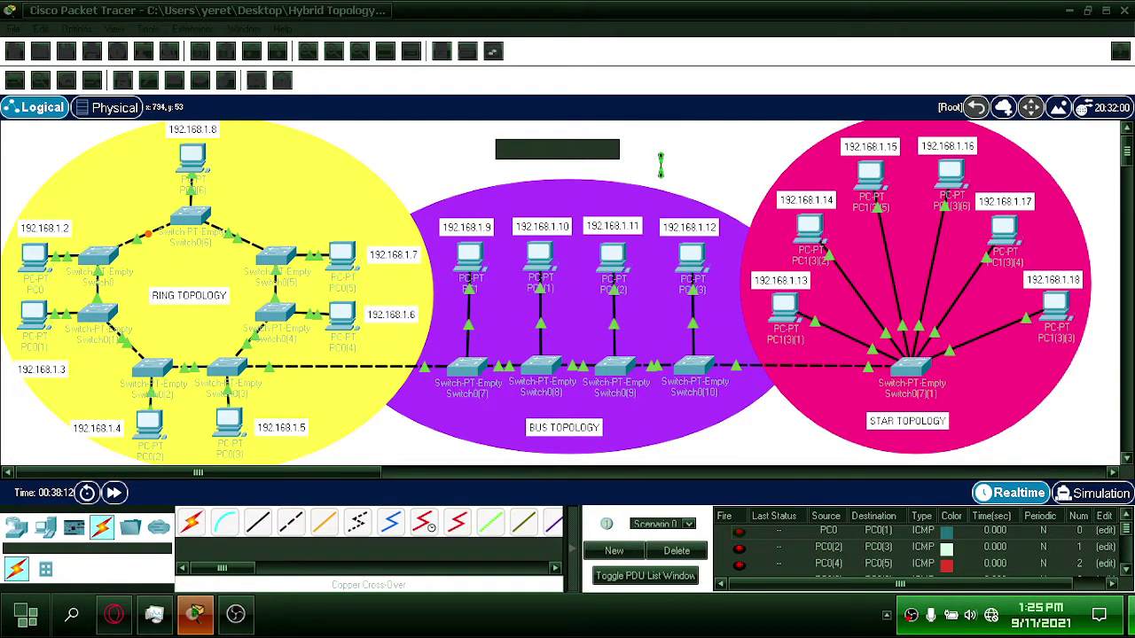
text(HYBRID TOPOLOGY)
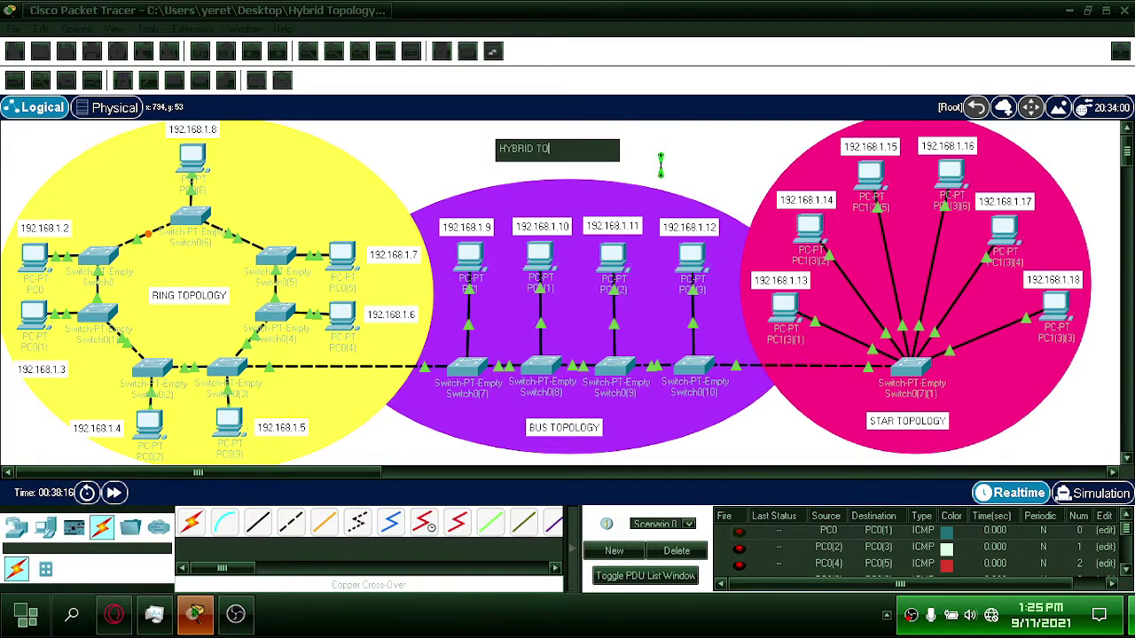
click(661, 166)
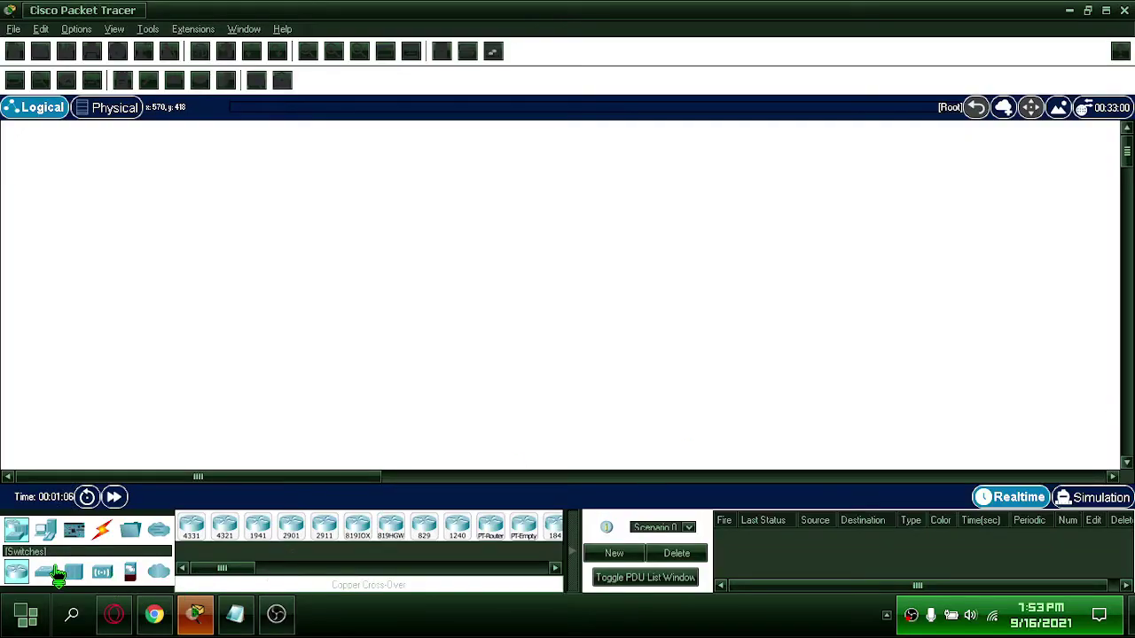
Place a Switch-PT-Empty and fit it with three PT-SWITCH-NM-1CFE Fast Ethernet modules, powered on
click(57, 568)
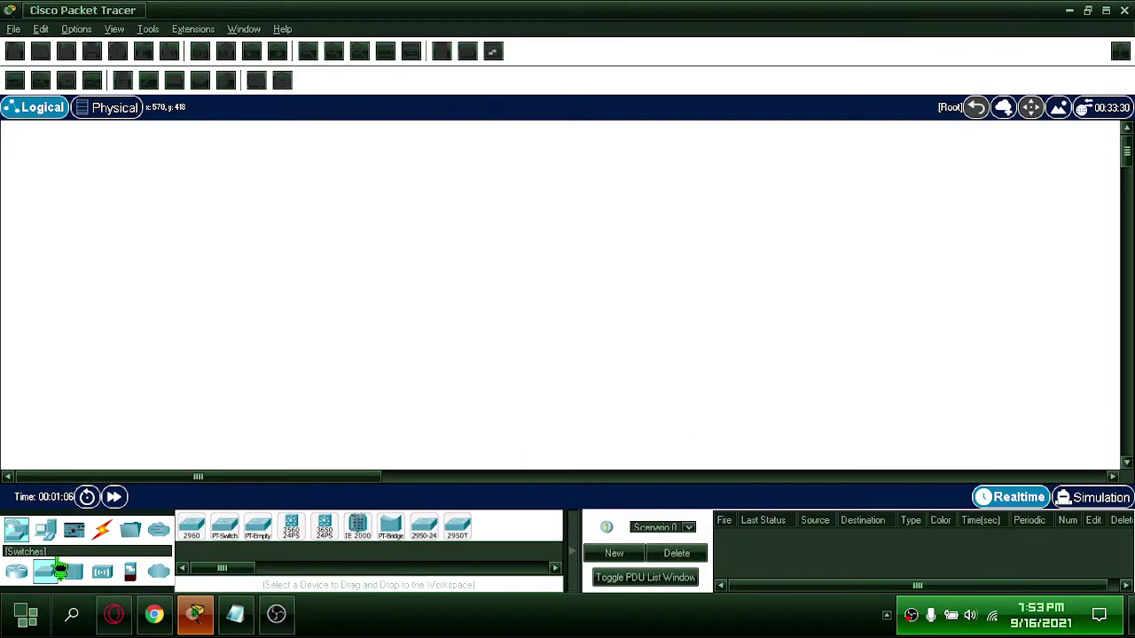
click(257, 530)
click(75, 259)
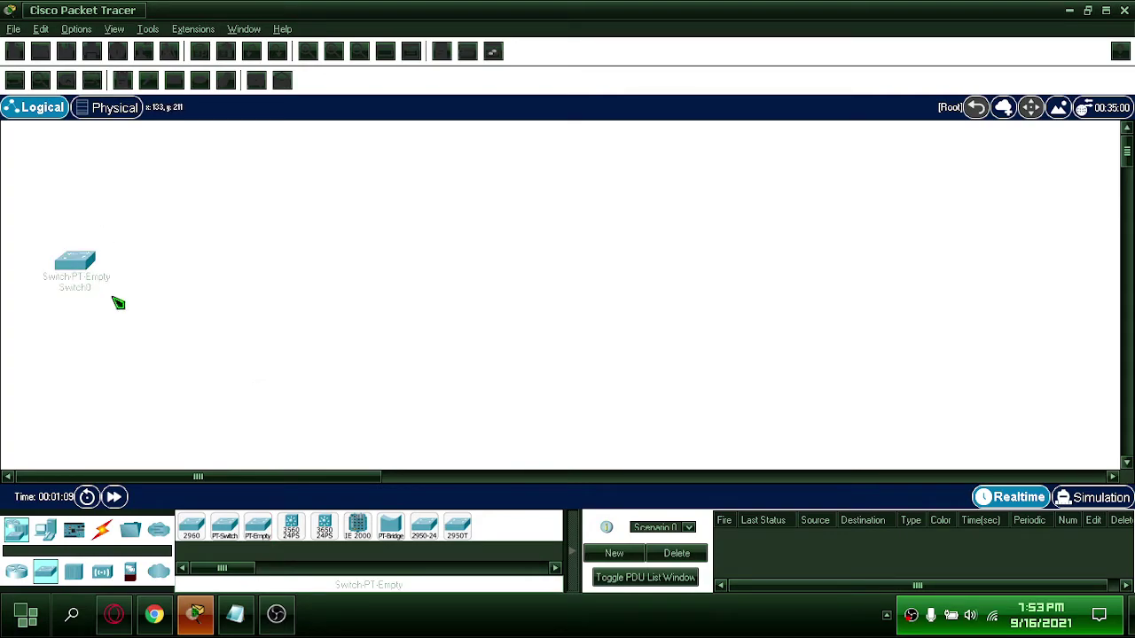
click(74, 263)
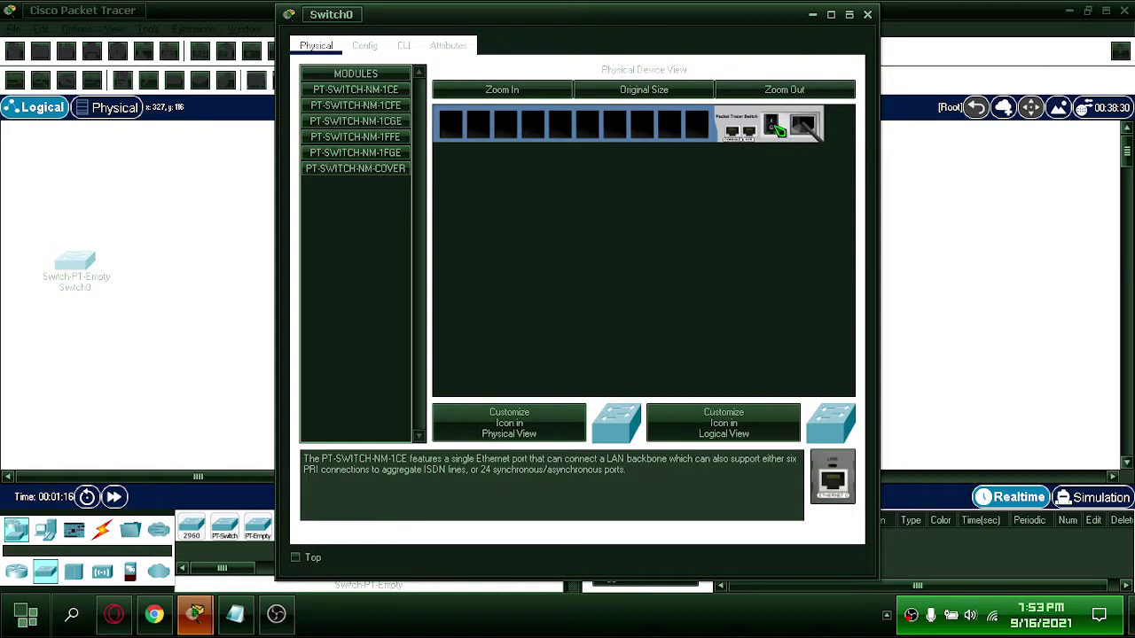
drag(390, 107, 686, 129)
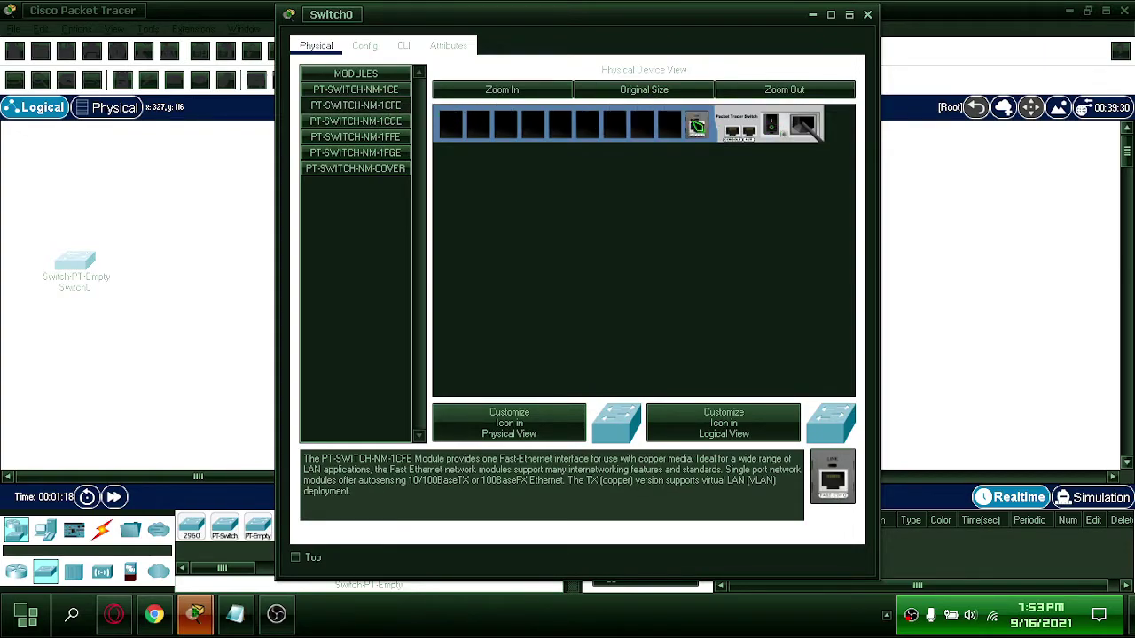
mouse_move(394, 106)
mouse_down()
mouse_move(670, 128)
mouse_move(642, 129)
mouse_up()
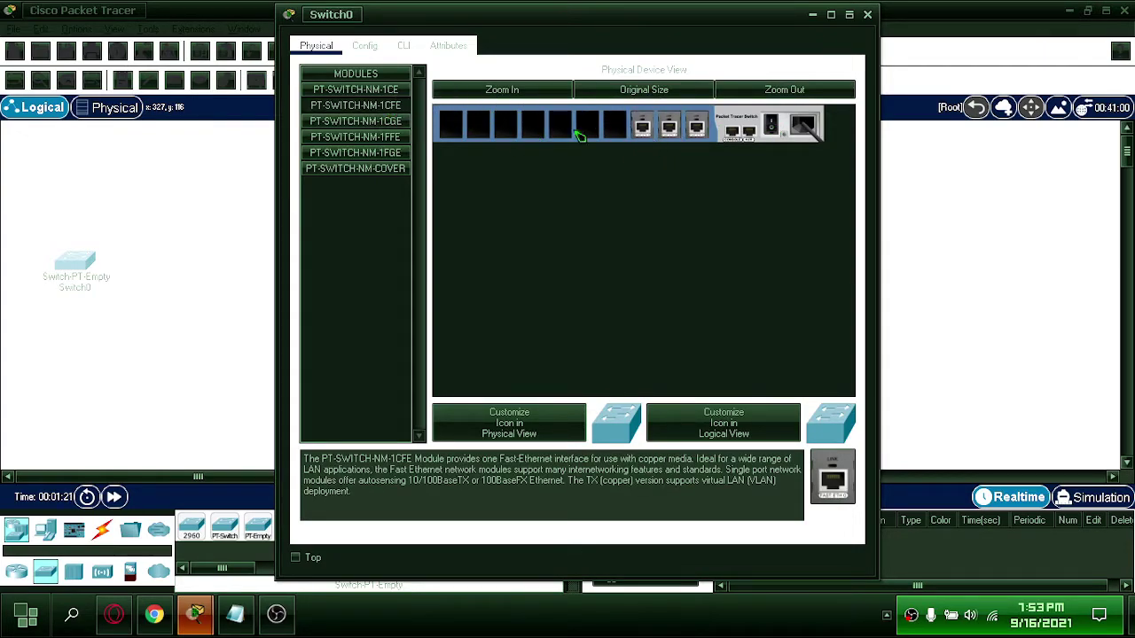
click(775, 126)
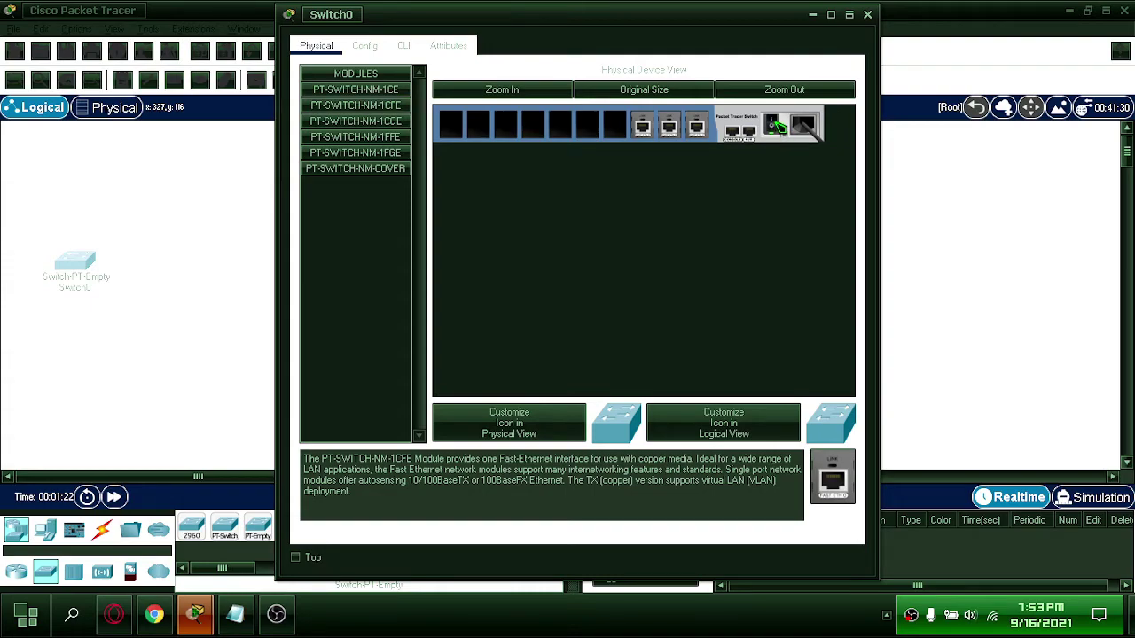
click(872, 16)
Copy the configured switch into seven switches arranged in a ring layout
click(85, 263)
key(ctrl+c)
key(ctrl+v)
drag(88, 266, 109, 260)
key(ctrl+v)
key(ctrl+v)
drag(229, 375, 225, 376)
key(ctrl+v)
drag(71, 231, 276, 311)
key(ctrl+v)
drag(254, 253, 303, 271)
key(ctrl+v)
drag(226, 212, 190, 217)
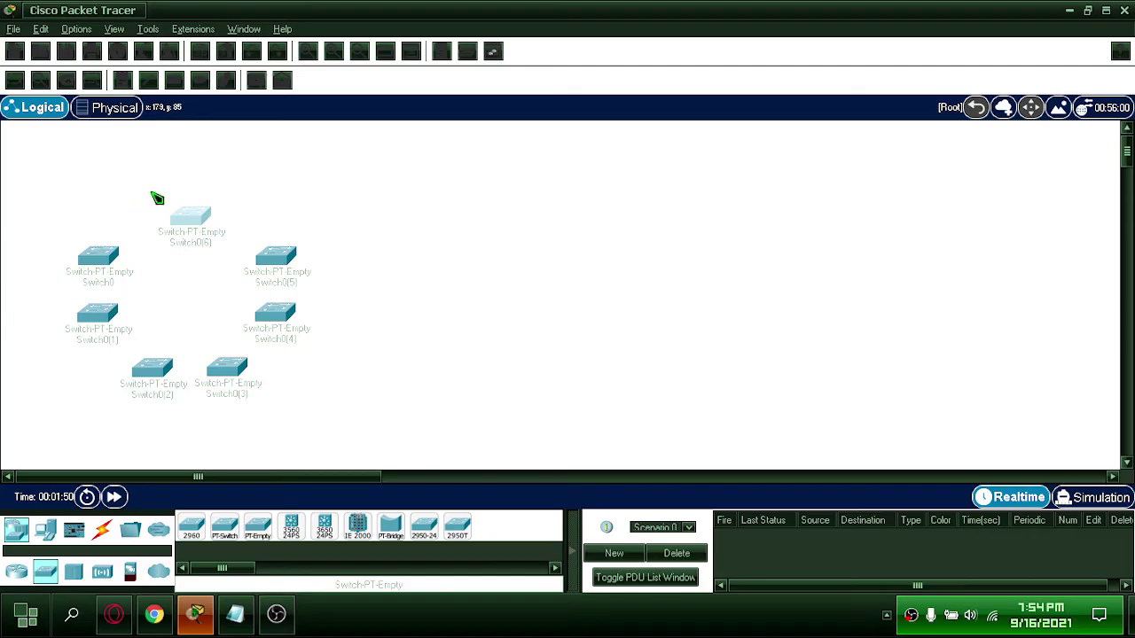
Place a generic PC-PT (PC0) to the left of Switch0
click(17, 572)
click(53, 540)
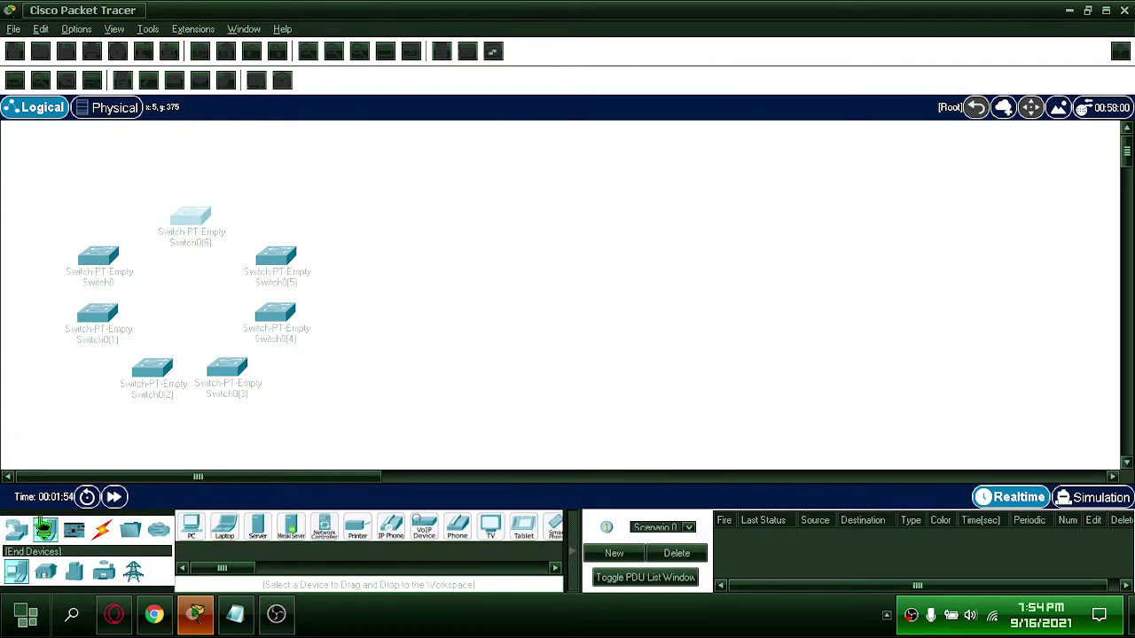
click(192, 527)
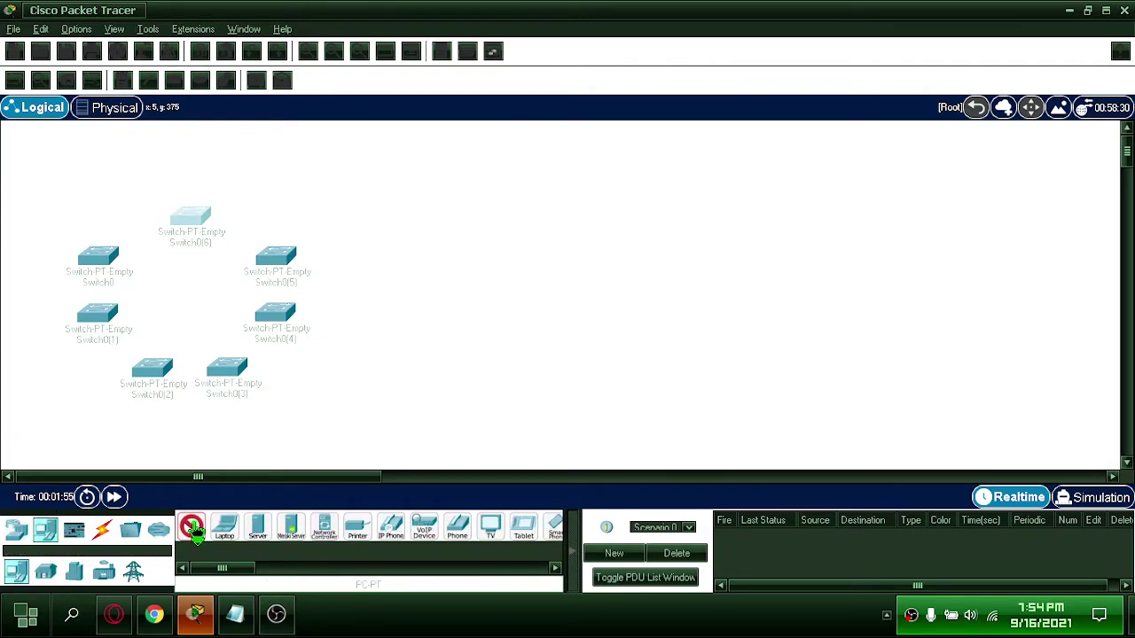
click(34, 259)
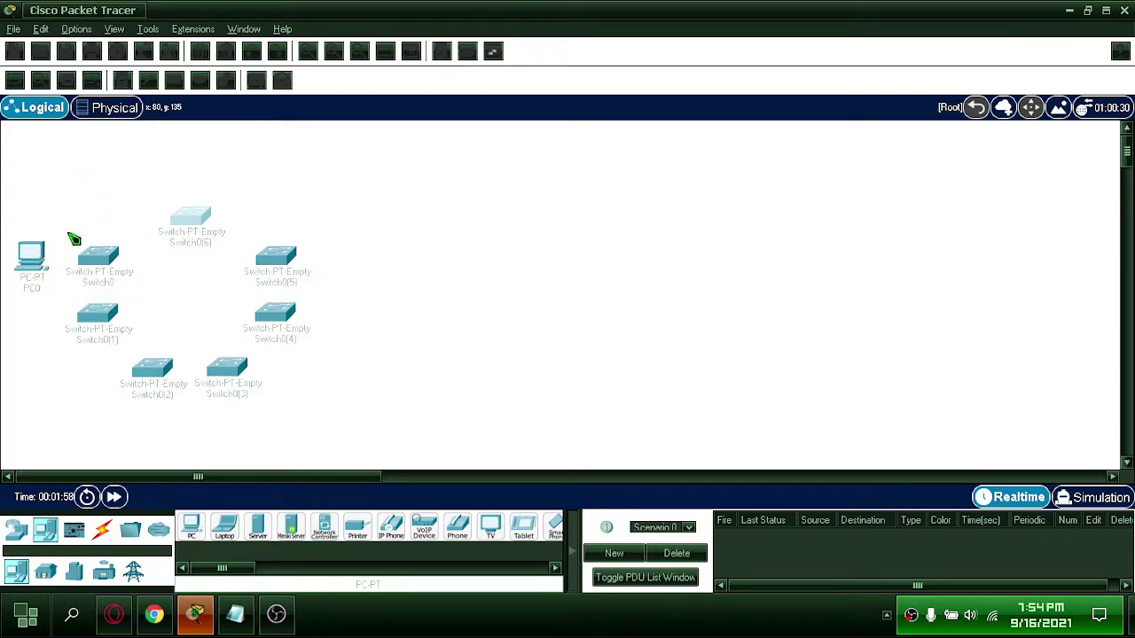
Paste copies of PC0 beside each of the other ring switches
click(33, 257)
key(ctrl+c)
key(ctrl+v)
key(ctrl+v)
drag(160, 390, 151, 431)
key(ctrl+v)
key(ctrl+v)
mouse_move(34, 221)
mouse_down()
mouse_move(231, 431)
mouse_move(345, 327)
mouse_move(341, 253)
mouse_move(199, 164)
mouse_up()
key(ctrl+v)
key(ctrl+v)
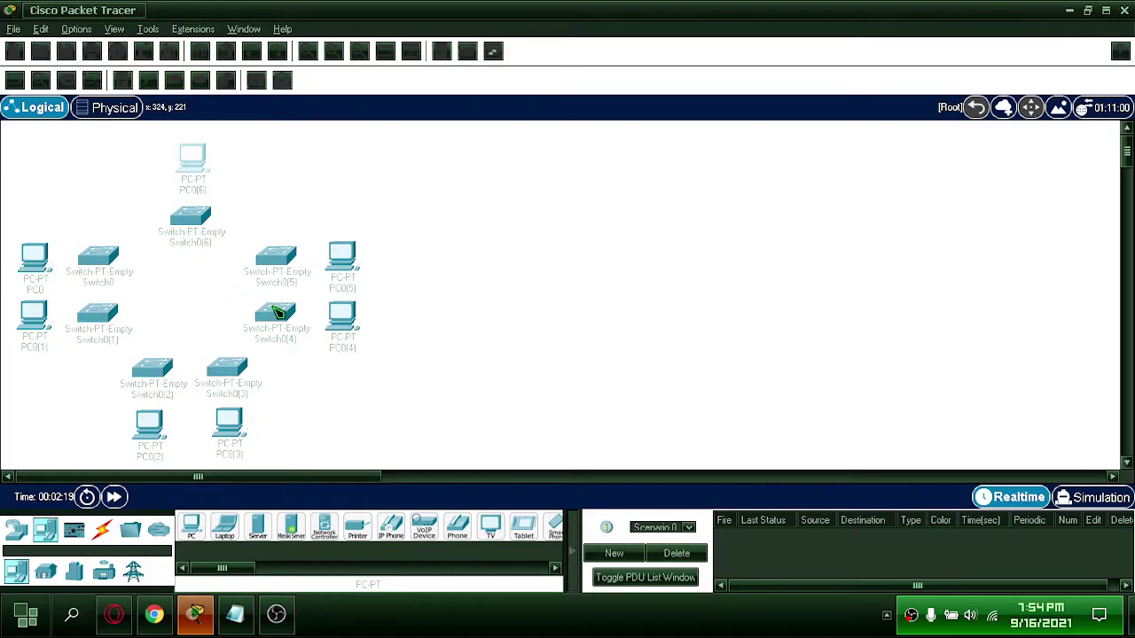
Cross-over cable Switch0 to Switch0(1), and Switch0(1) to Switch0(2), via FastEthernet ports
click(102, 529)
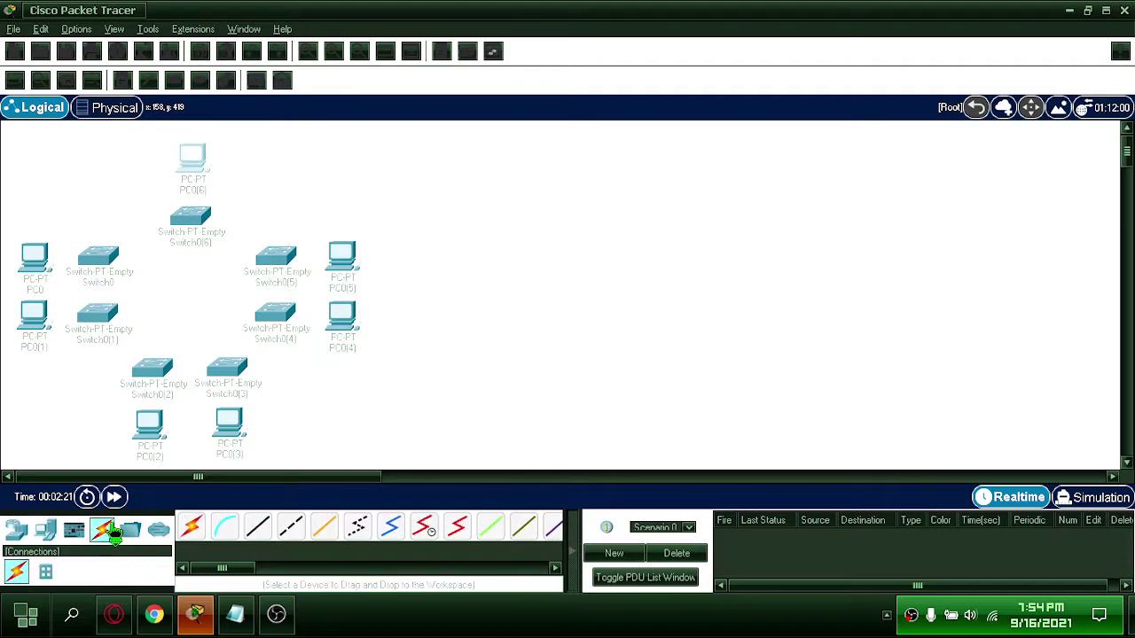
click(296, 543)
click(100, 259)
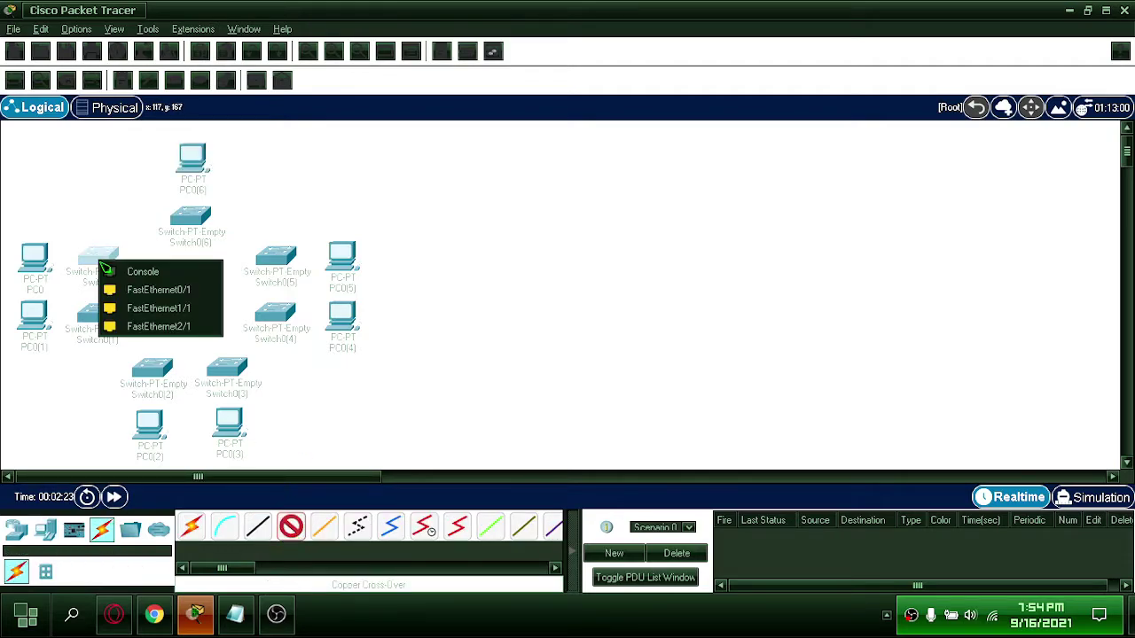
click(133, 289)
click(93, 315)
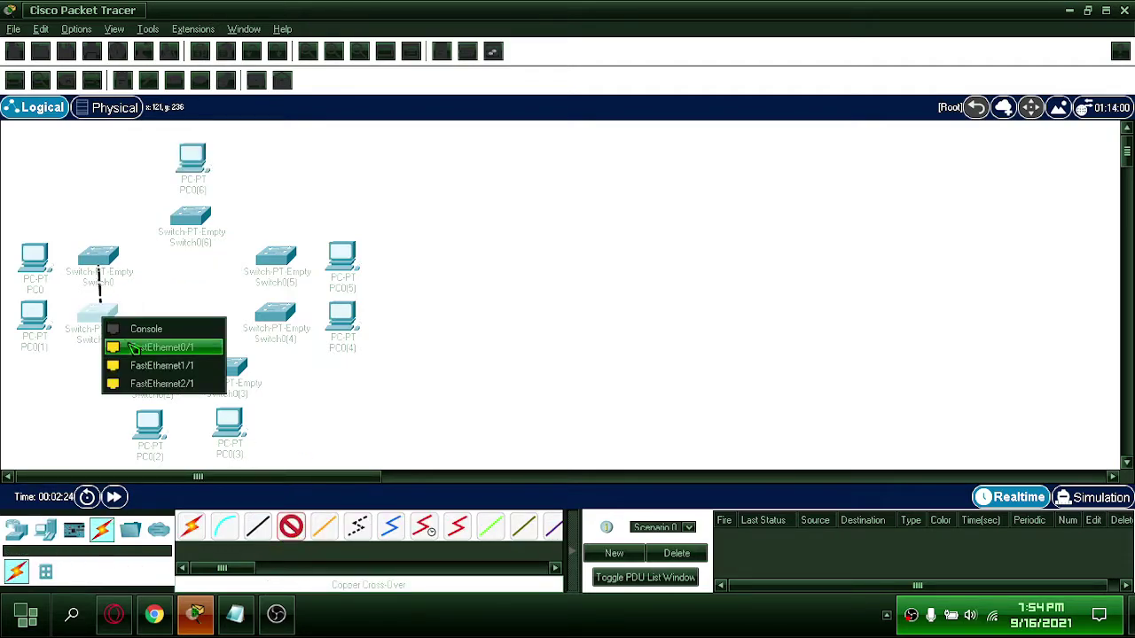
click(133, 346)
click(293, 529)
click(99, 317)
click(133, 347)
click(150, 366)
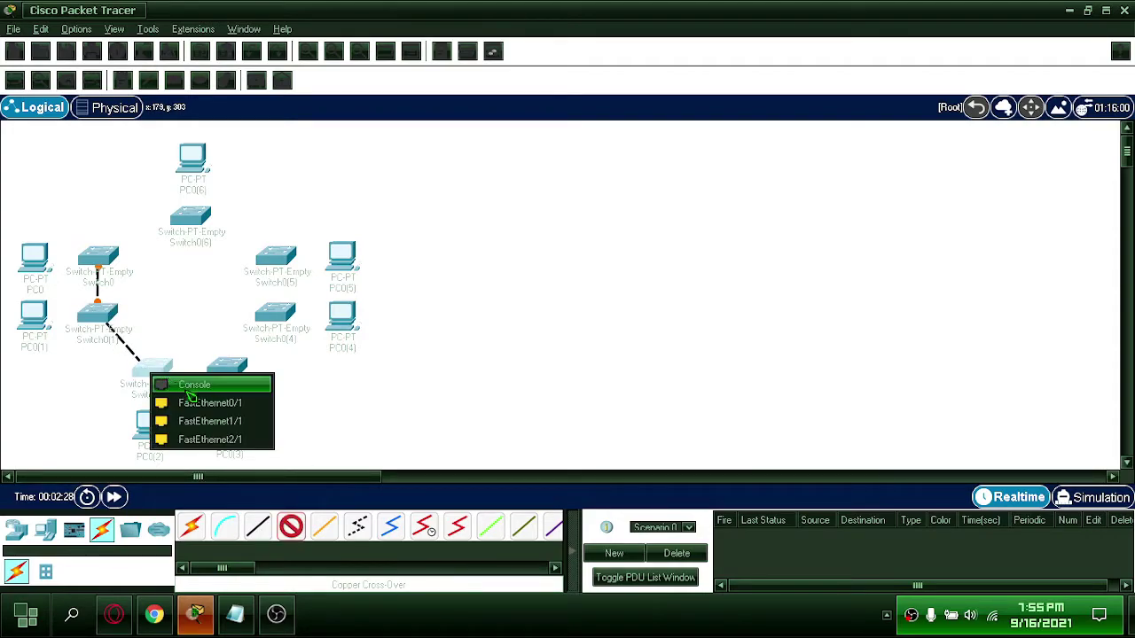
click(191, 384)
Cross-over cable Switch0(2) through Switch0(3) and Switch0(4) to Switch0(5)
click(152, 367)
click(191, 414)
click(227, 366)
click(293, 529)
click(227, 367)
click(275, 312)
click(293, 528)
click(274, 316)
click(330, 288)
Link Switch0(5) to Switch0(6) and Switch0(6) back to Switch0, closing the ring
click(191, 218)
click(252, 252)
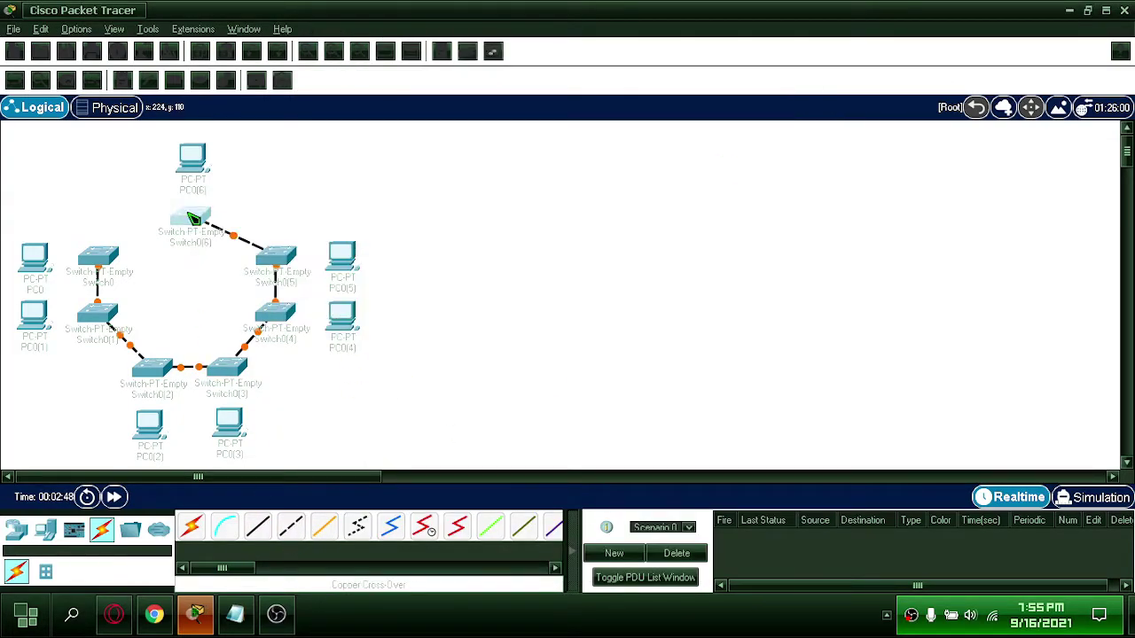
click(324, 528)
click(191, 218)
click(217, 252)
click(98, 259)
click(138, 288)
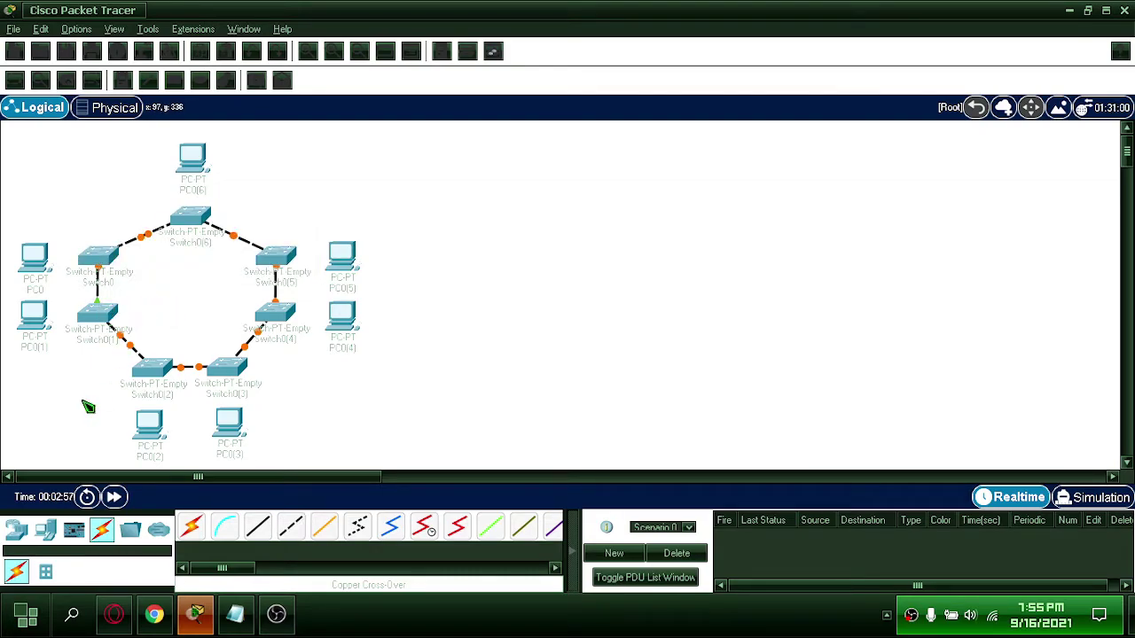
Straight-through cable PC0 to Switch0 and PC0(1) to Switch0(1)
click(257, 525)
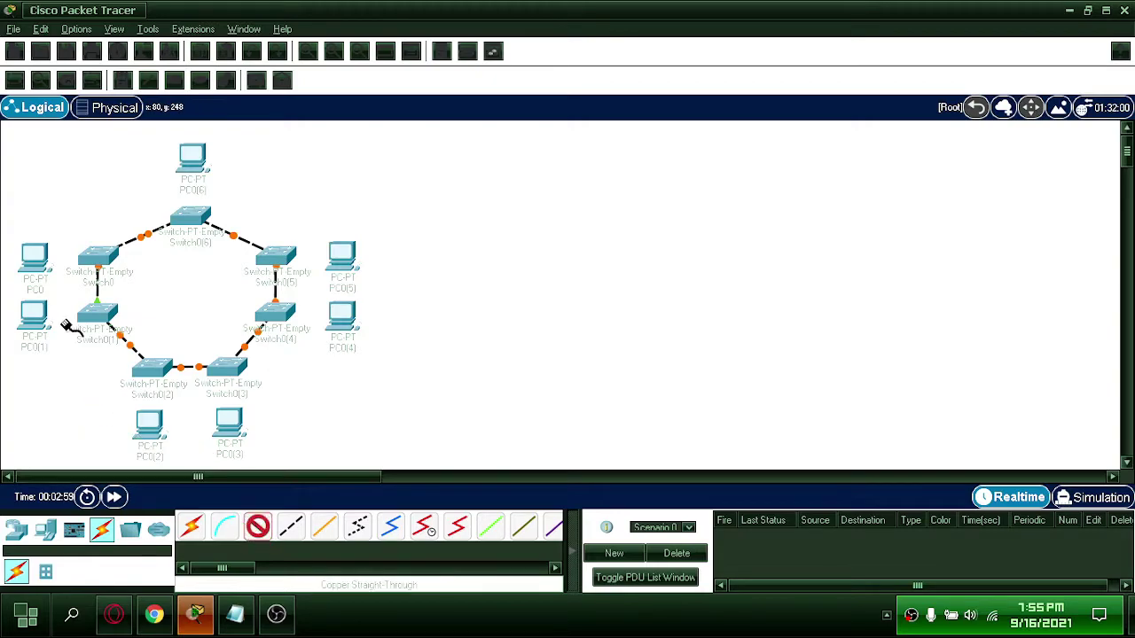
click(35, 259)
click(87, 322)
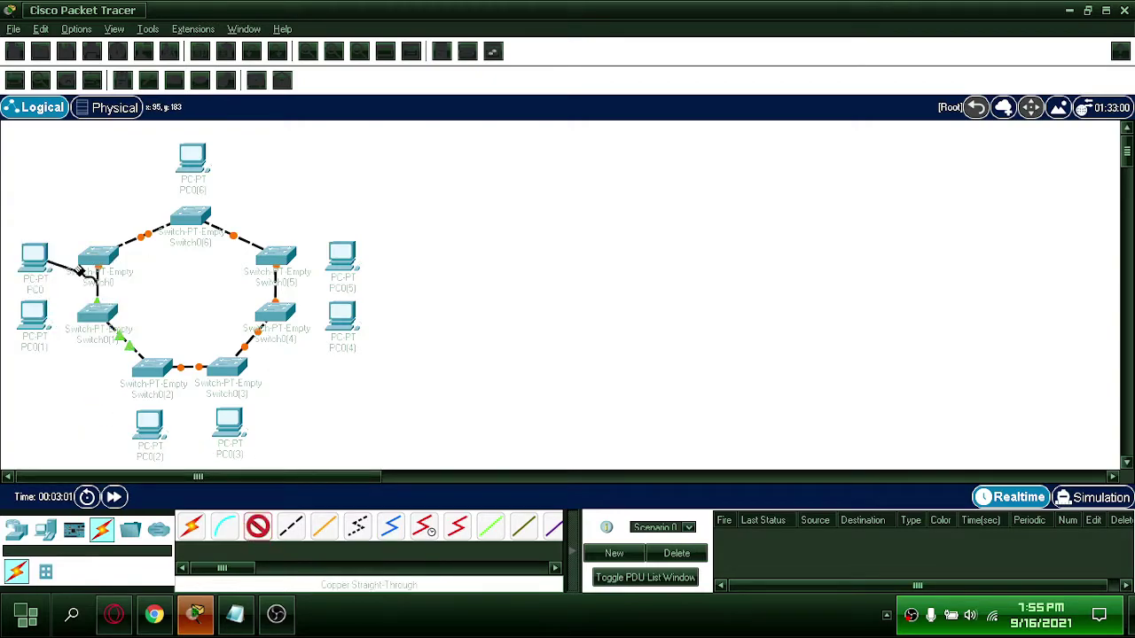
click(102, 263)
click(133, 285)
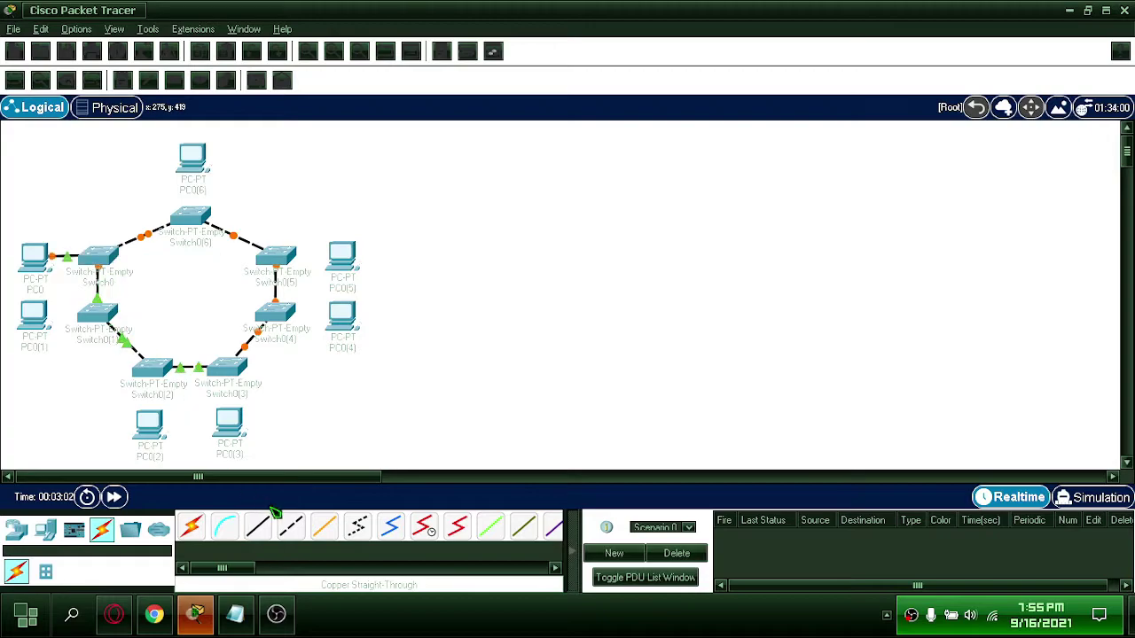
click(257, 529)
click(28, 319)
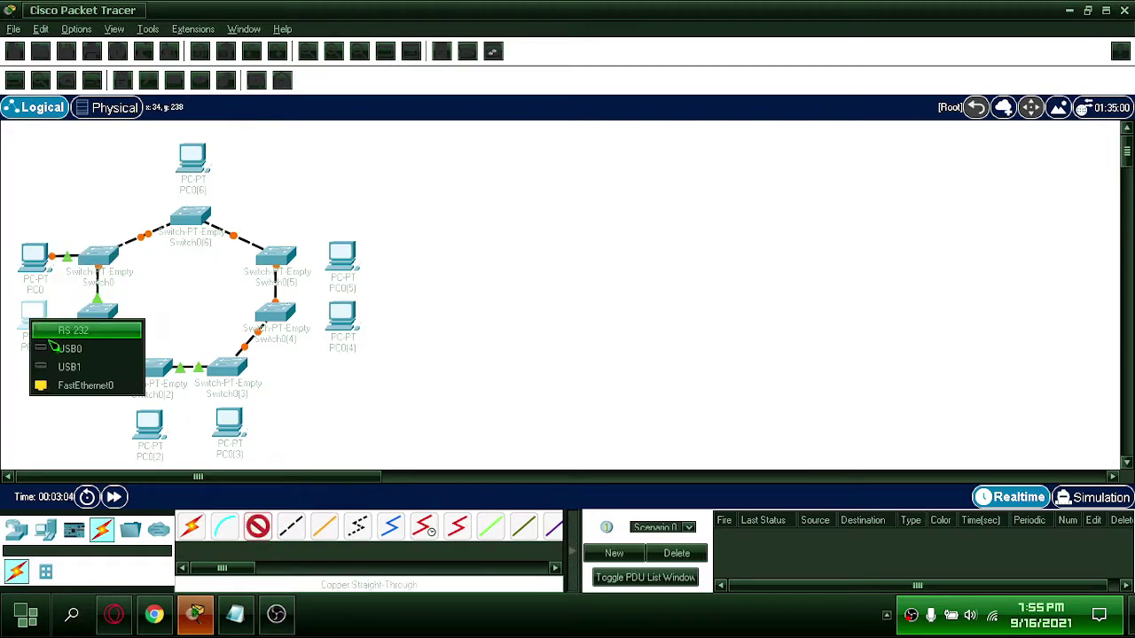
click(78, 385)
click(100, 319)
Straight-through cable PC0(2), PC0(3) and PC0(4) to their neighbouring switches
click(165, 348)
click(257, 529)
click(156, 435)
click(210, 499)
click(152, 366)
click(228, 420)
click(283, 495)
click(228, 365)
click(343, 312)
click(381, 384)
Cable PC0(5) and PC0(6) to Switch0(5) and Switch0(6), then start a note
click(275, 312)
click(257, 528)
click(342, 258)
click(275, 257)
click(192, 158)
click(236, 222)
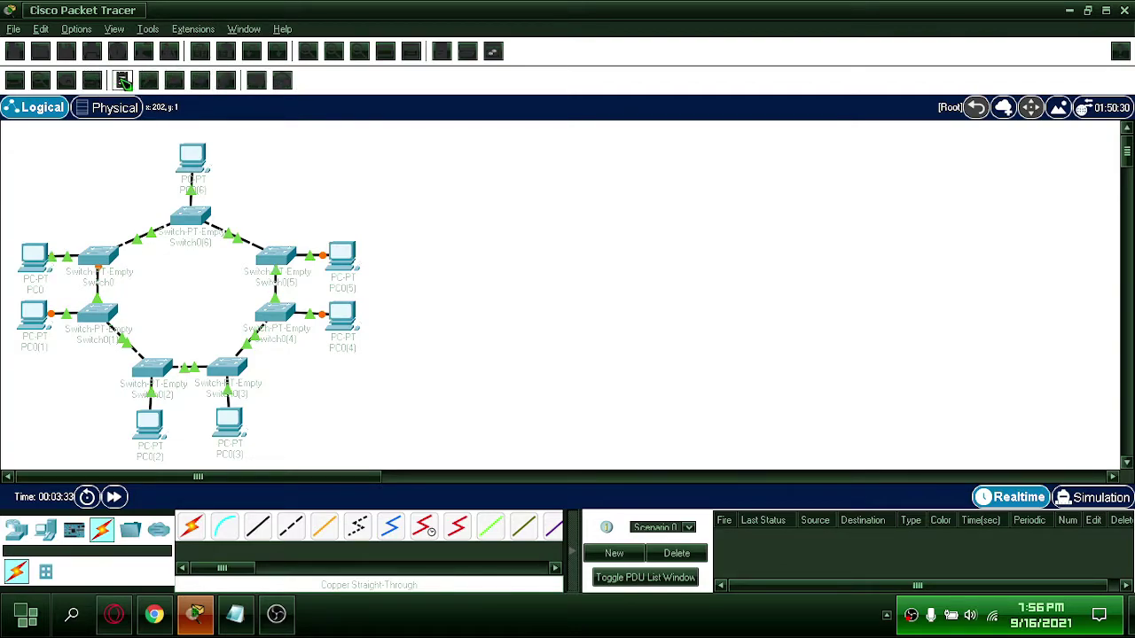
click(122, 81)
Add address notes 192.168.1.2 above PC0 and 192.168.1.3 beside PC0(1)
click(17, 220)
text(192.168.1.2)
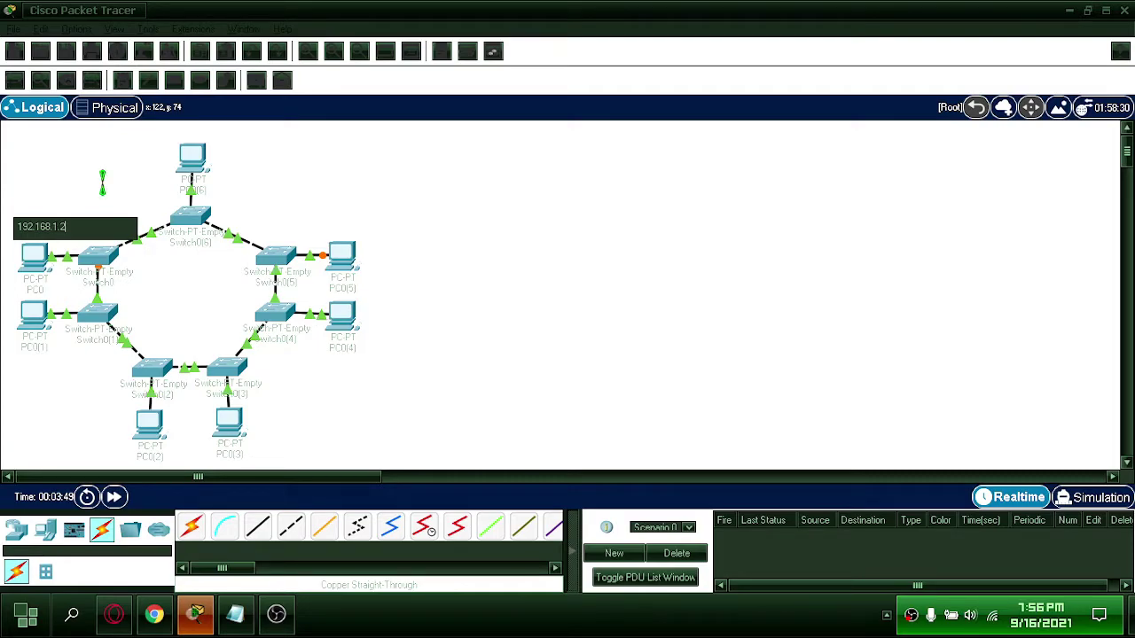
key(ctrl+a)
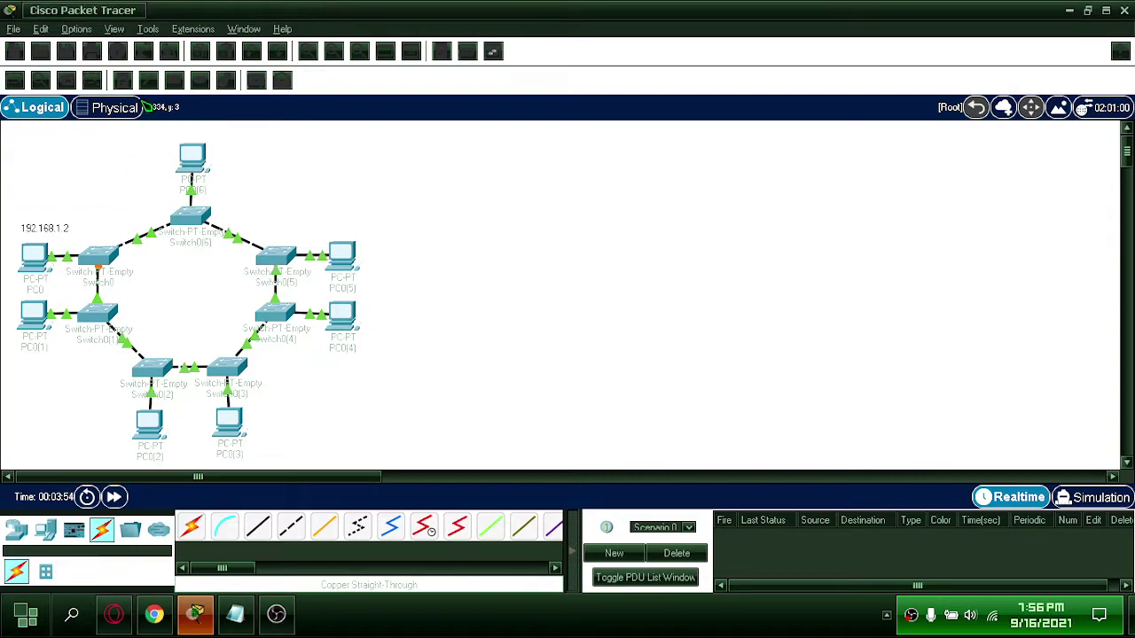
click(31, 390)
key(ctrl+v)
key(BackSpace)
text(3)
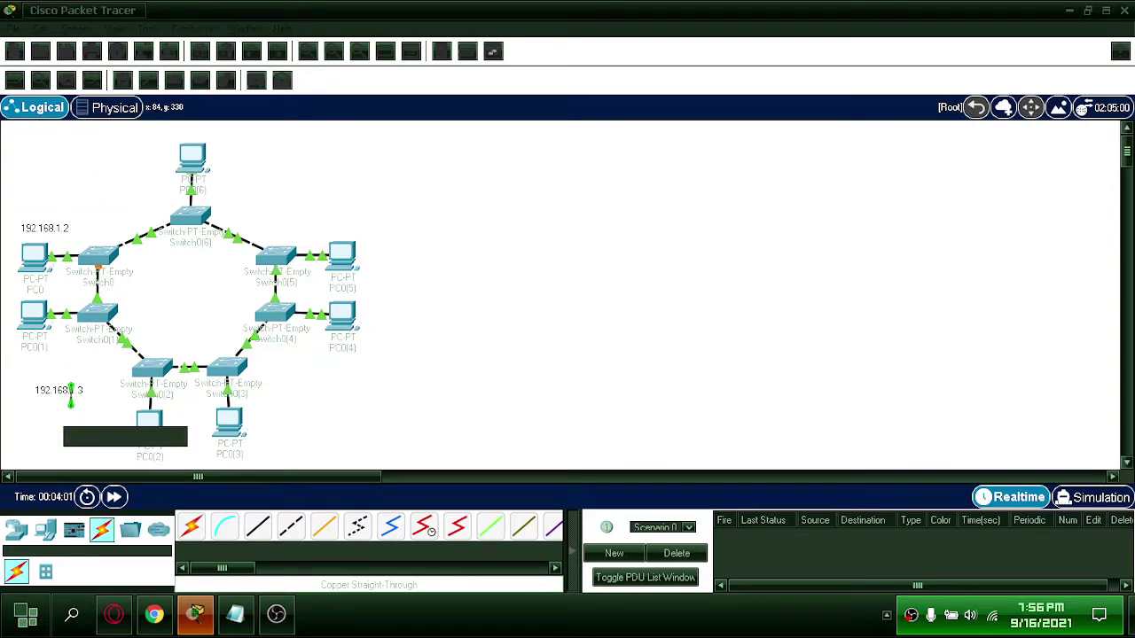
drag(54, 389, 40, 369)
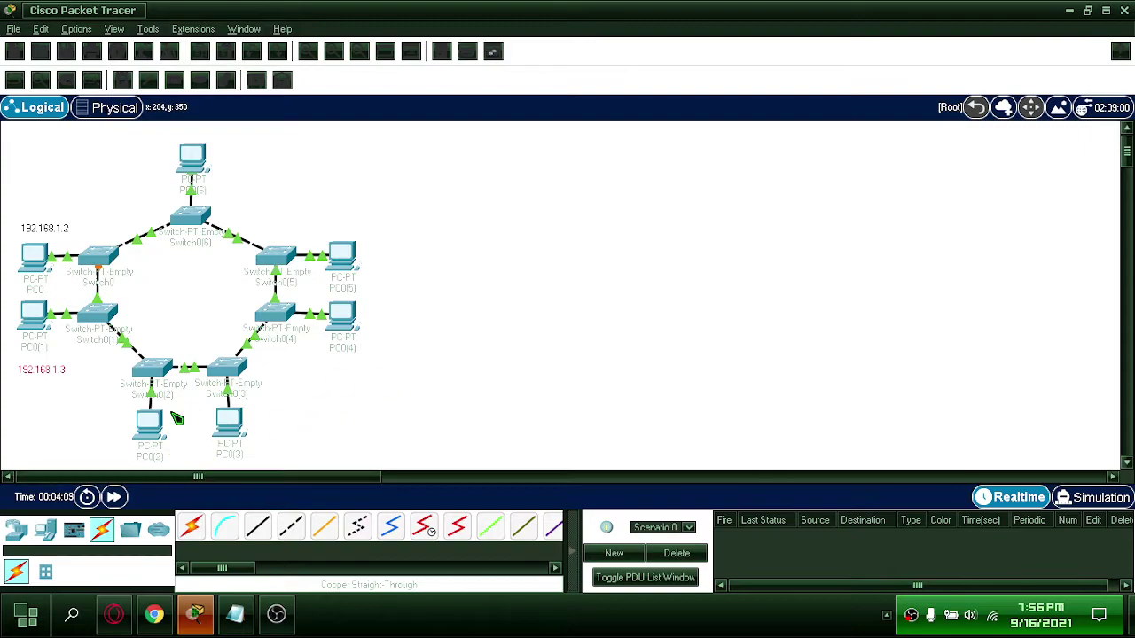
Add address notes 192.168.1.4 beside PC0(2) and 192.168.1.5 beside PC0(3)
click(89, 428)
text(192.168.1.3)
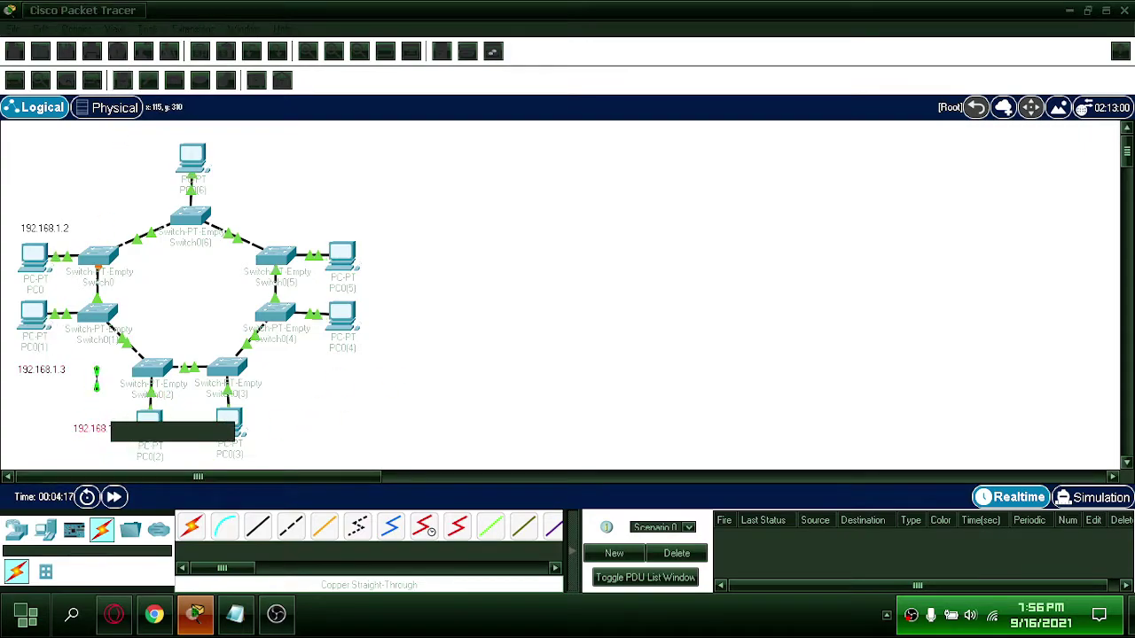
key(BackSpace)
text(4)
click(299, 404)
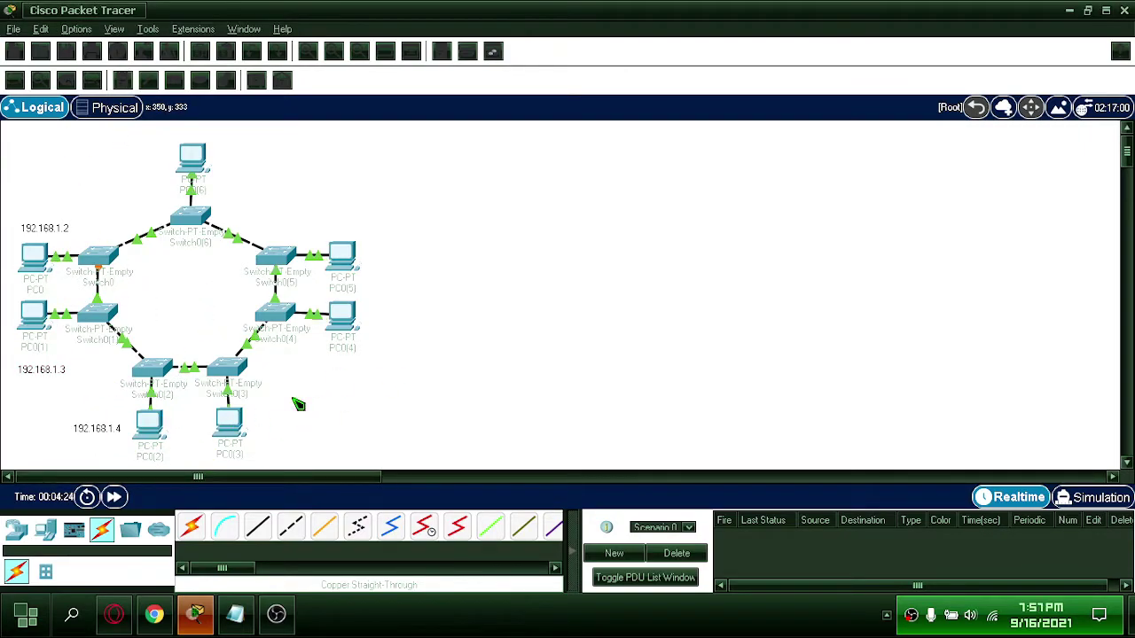
click(266, 428)
text(192.168.1.3)
key(BackSpace)
text(5)
click(410, 321)
Paste address notes 192.168.1.6 beside PC0(4) and 192.168.1.7 beside PC0(5)
key(ctrl+v)
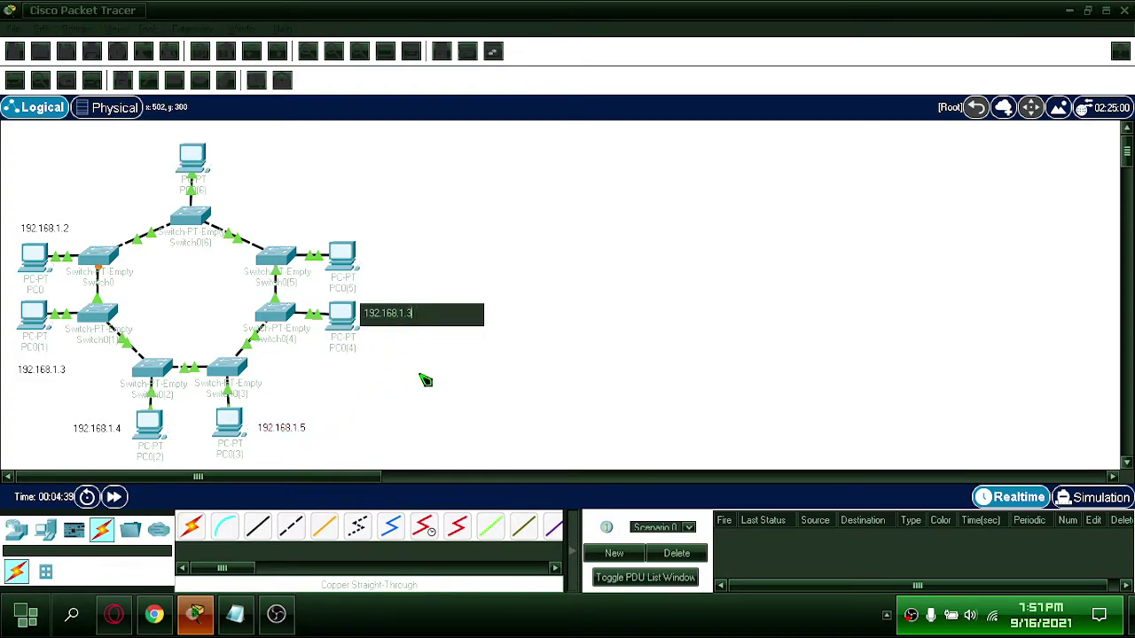
click(406, 316)
click(410, 265)
text(192.168.1.3)
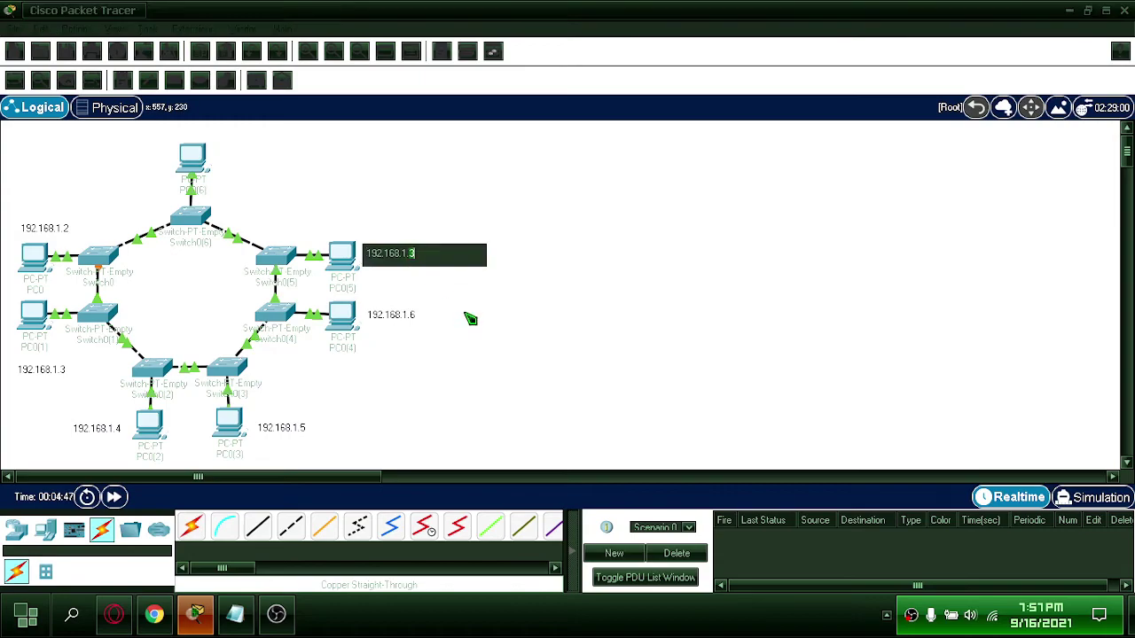
key(Delete)
click(191, 130)
Paste and edit a 192.168.1.8 note above the top PC, then select PC0
text(192.168.1.3)
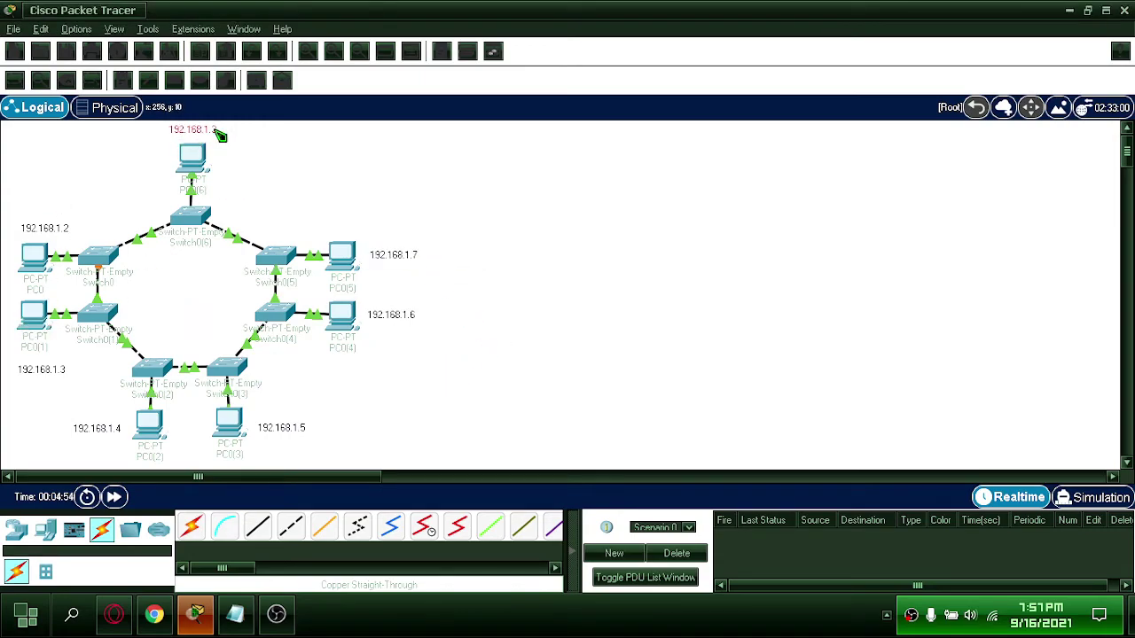
double_click(213, 132)
key(BackSpace)
text(8)
click(290, 182)
click(41, 259)
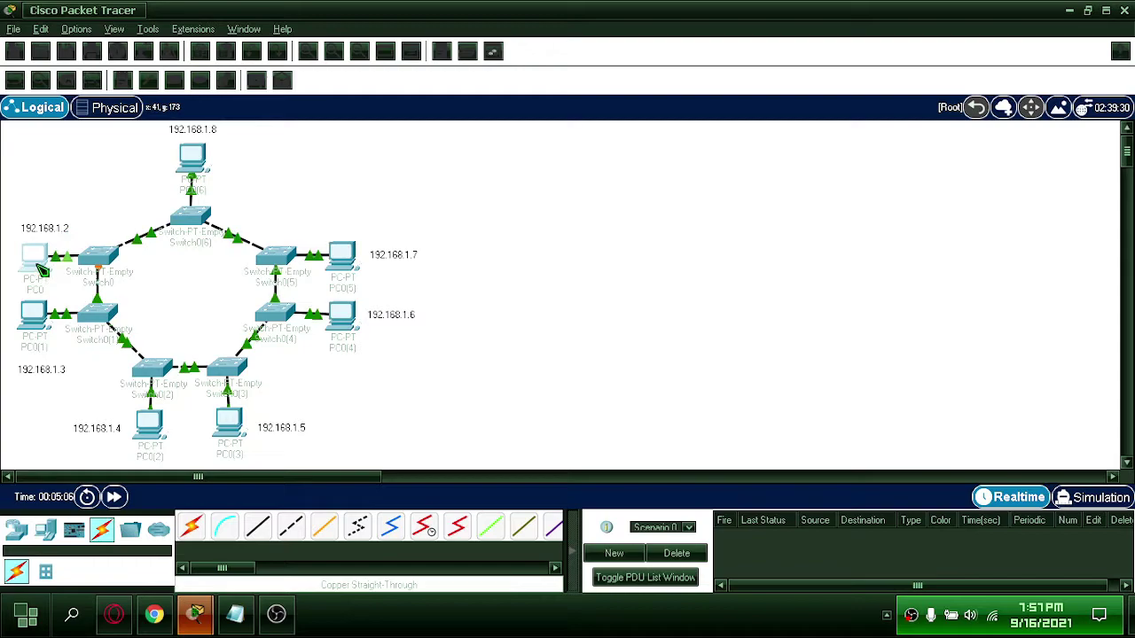
Give PC0 the static IPv4 address 192.168.1.2 with mask 255.255.255.0
click(42, 259)
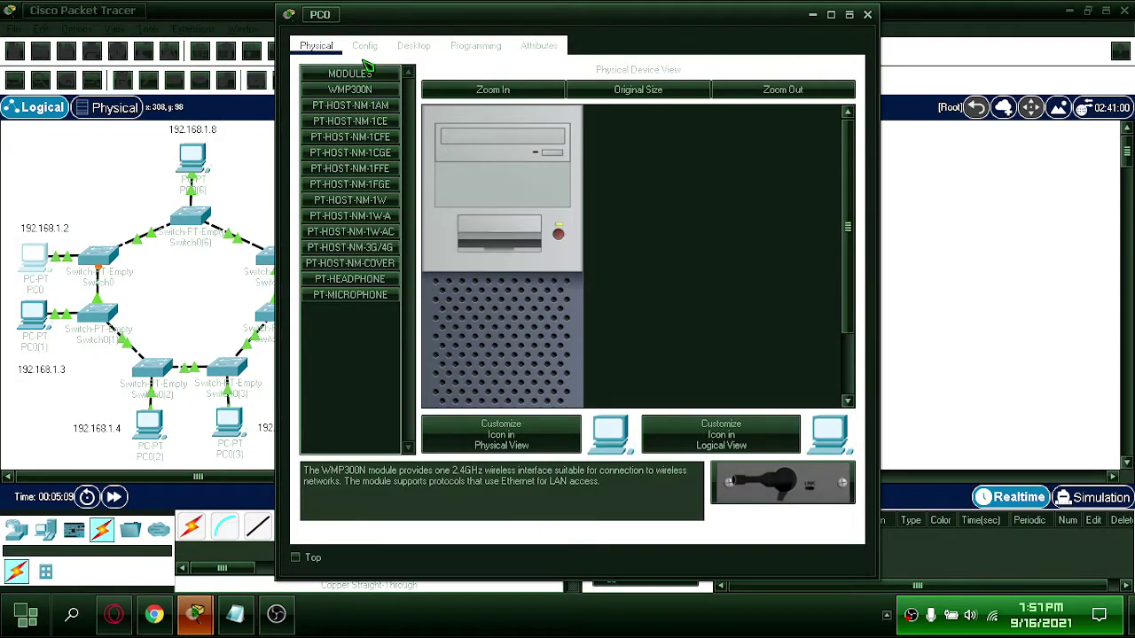
click(364, 46)
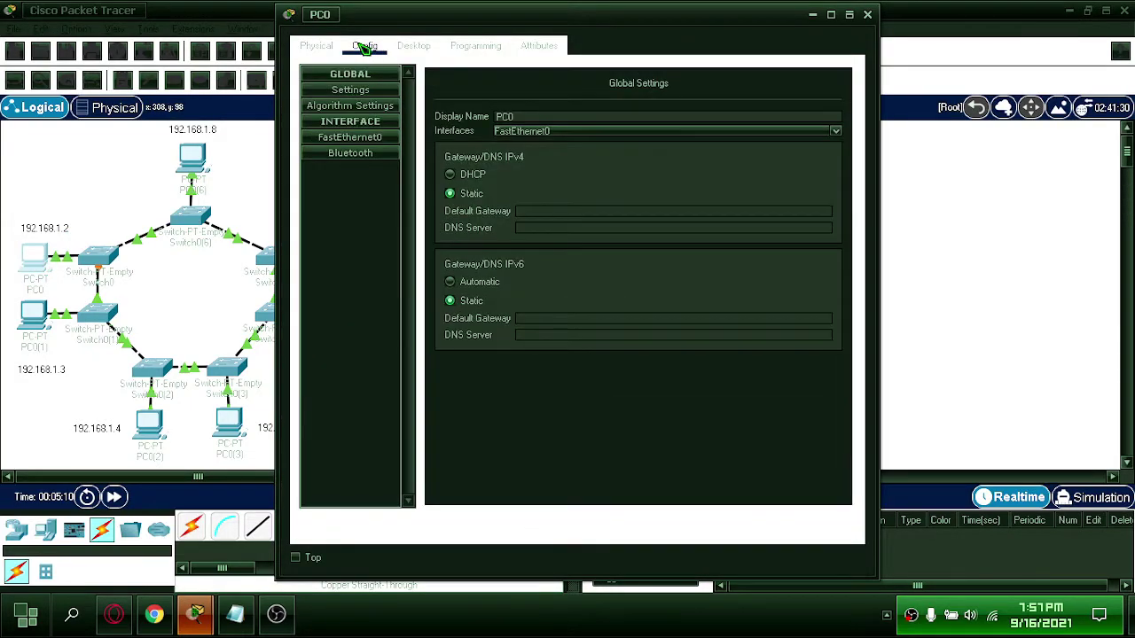
click(398, 51)
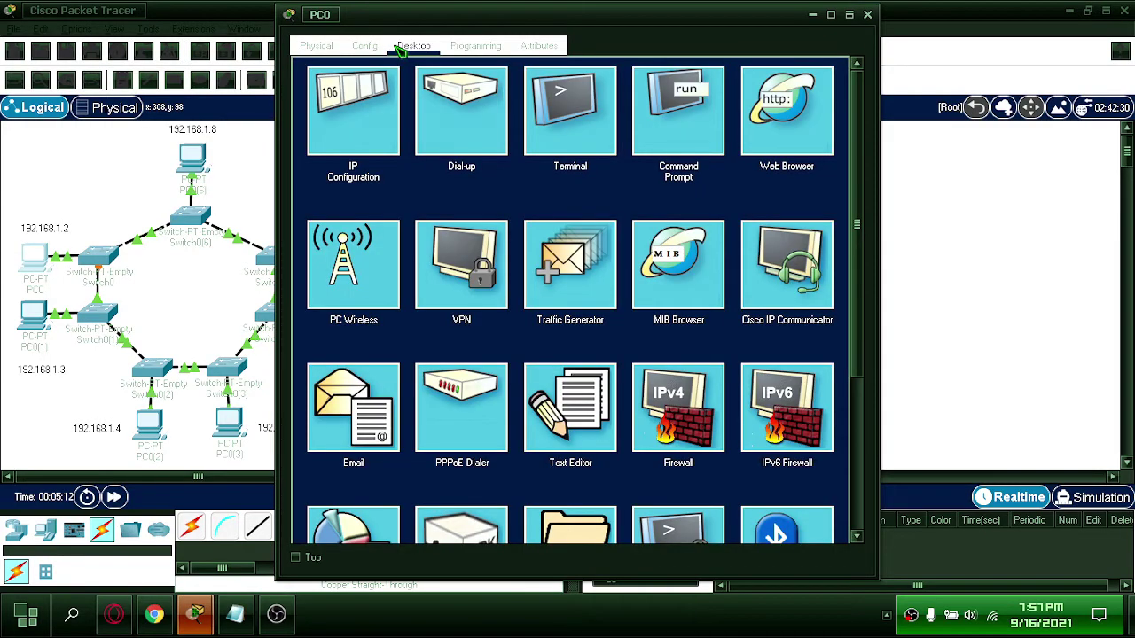
click(377, 83)
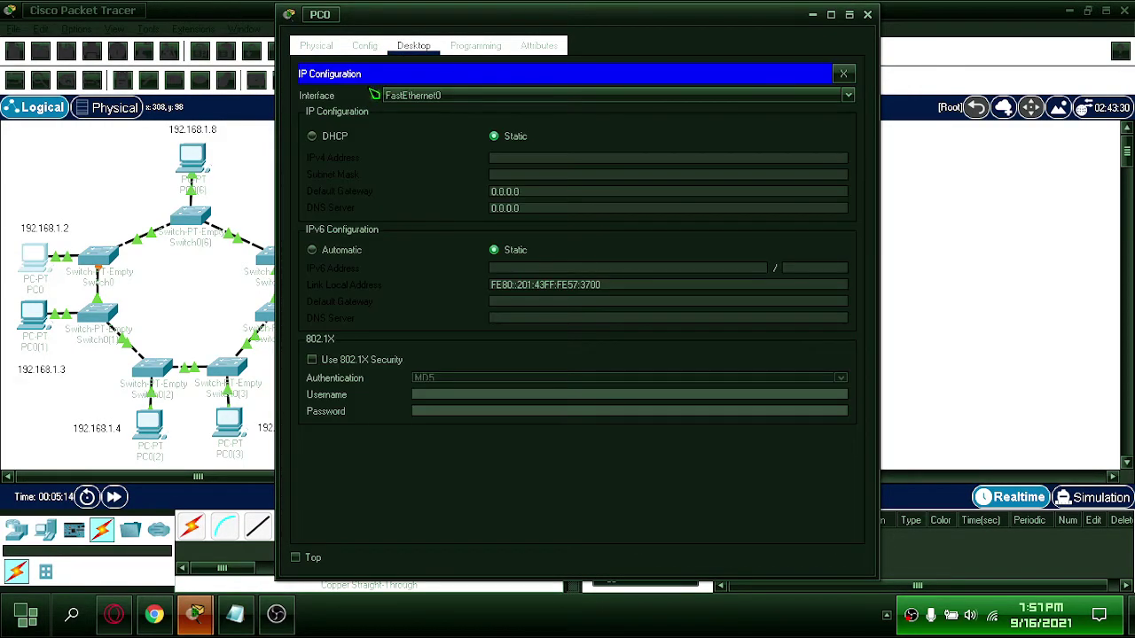
click(512, 157)
text(192.168.1.2)
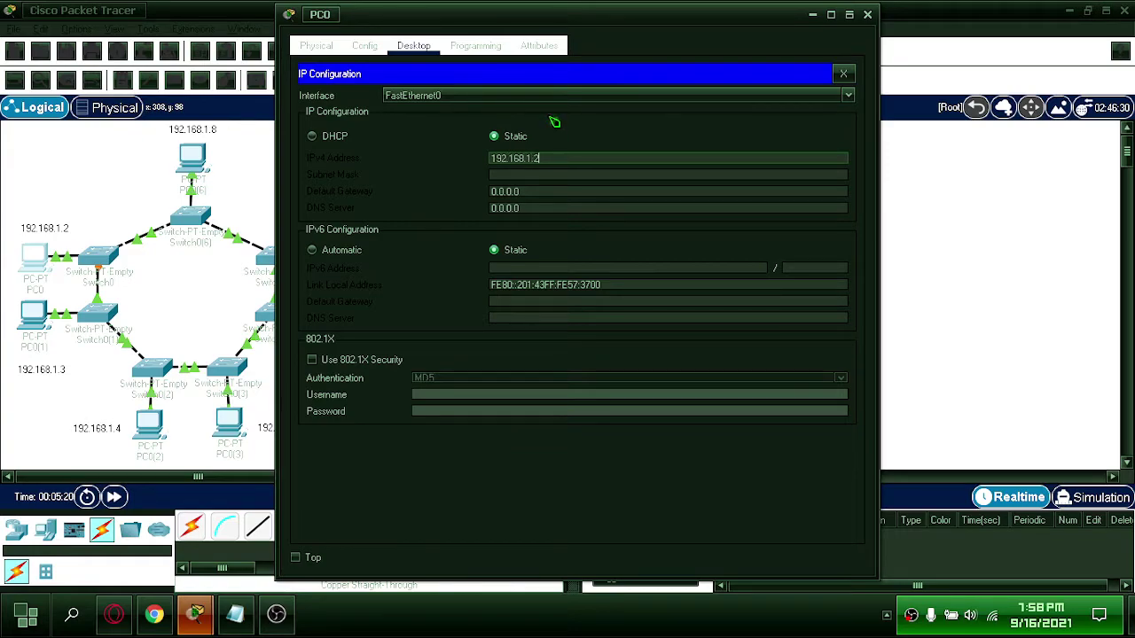
key(Tab)
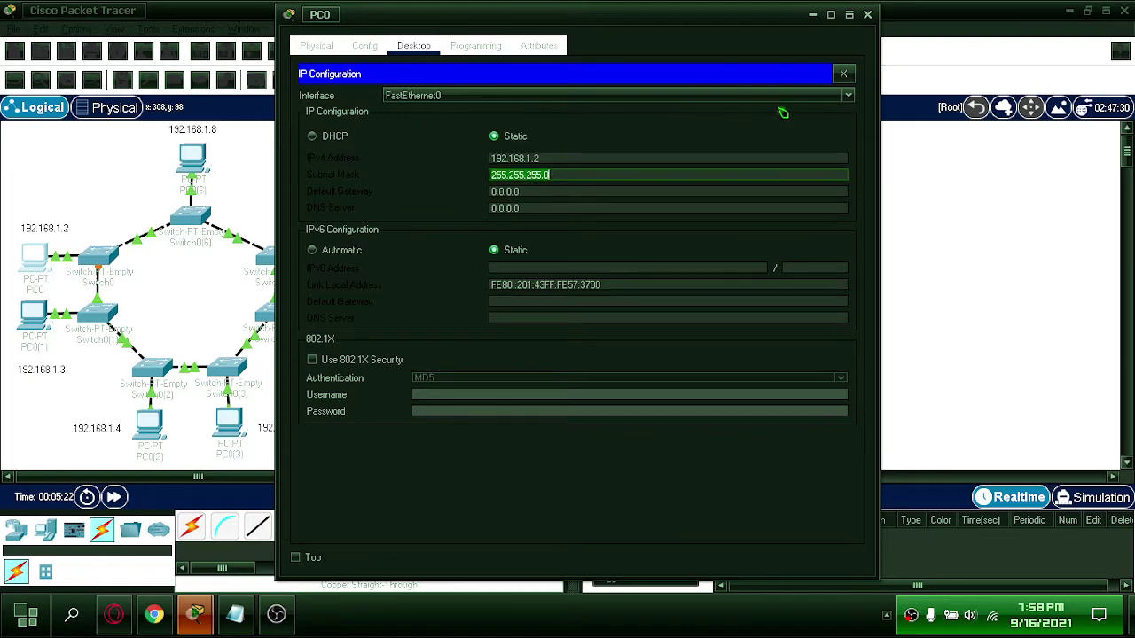
click(873, 15)
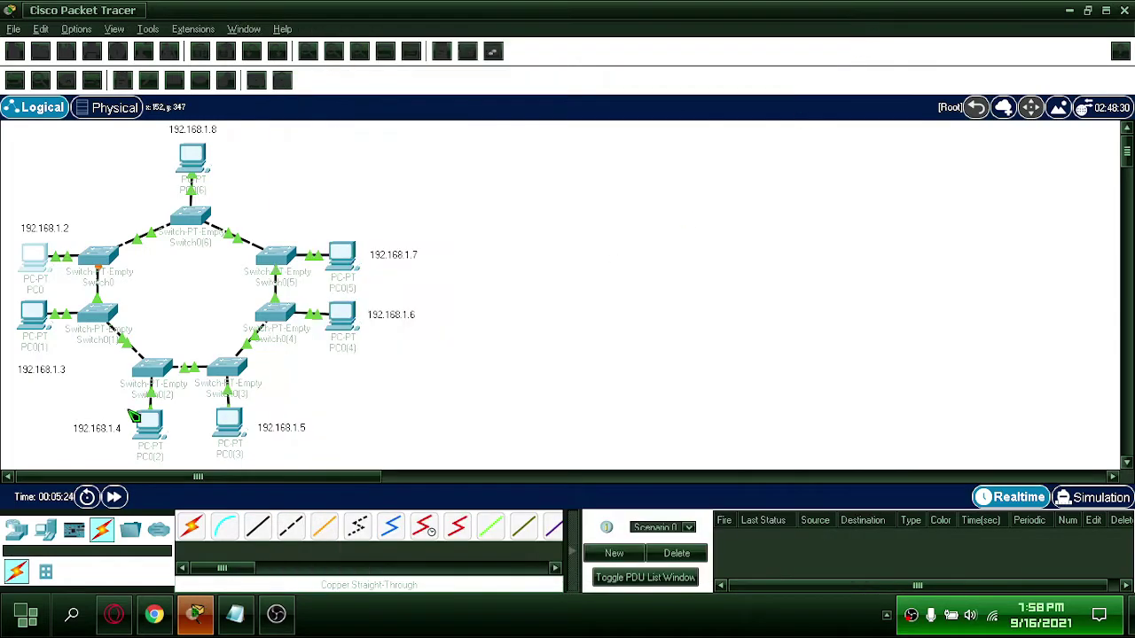
Set PC0(1)'s IPv4 address to 192.168.1.3, correcting the typed 192.168.1.2
click(40, 321)
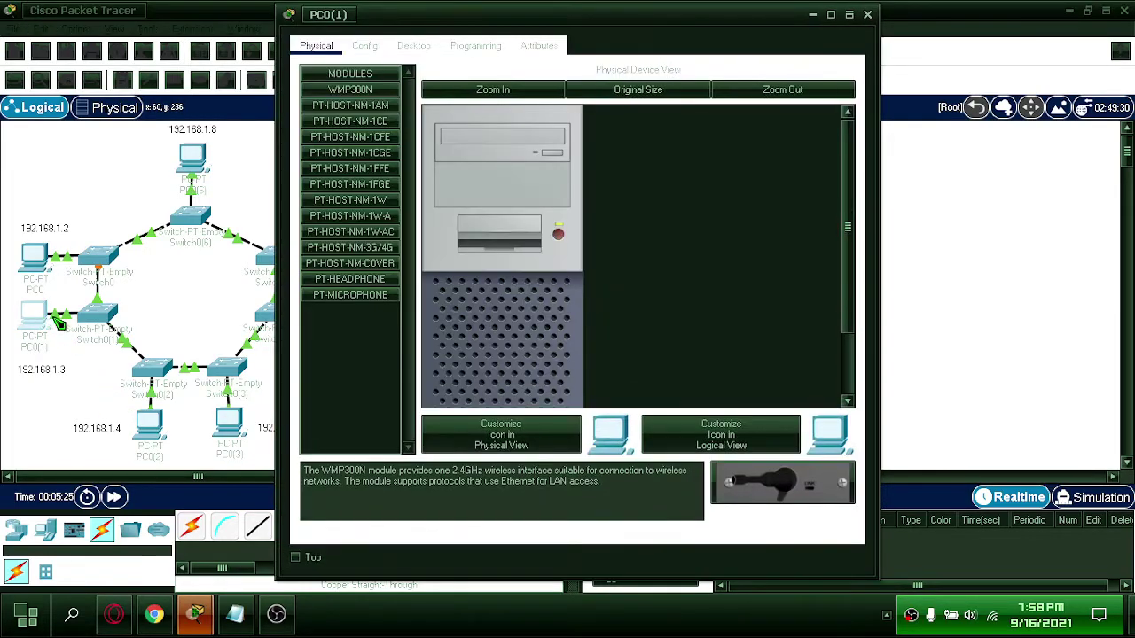
click(415, 46)
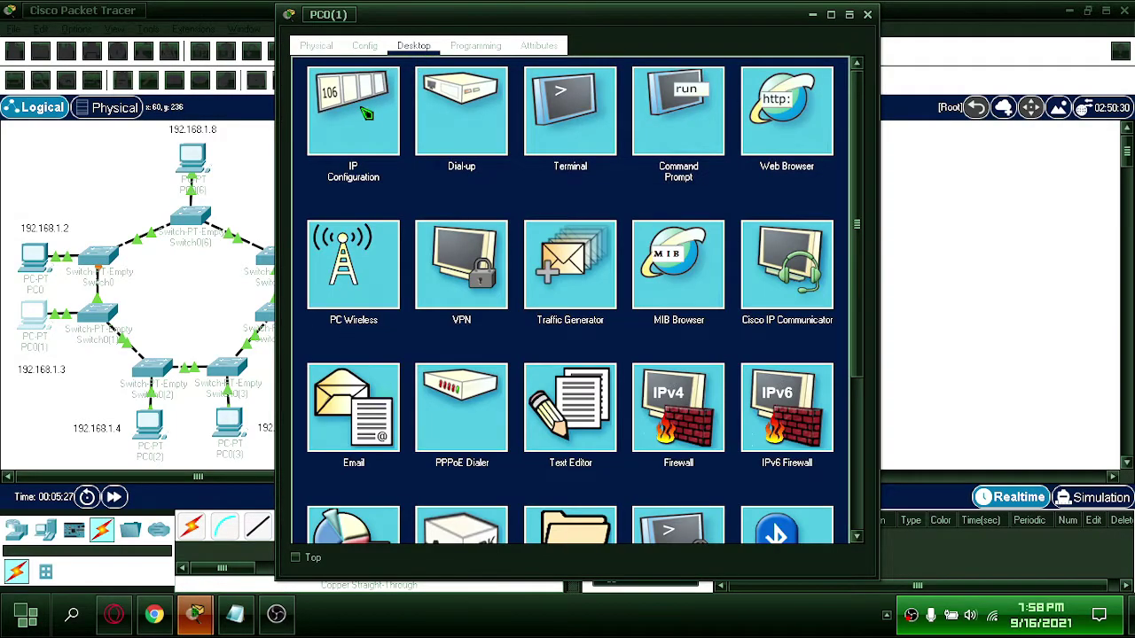
click(377, 99)
click(571, 158)
text(192.168.1.2)
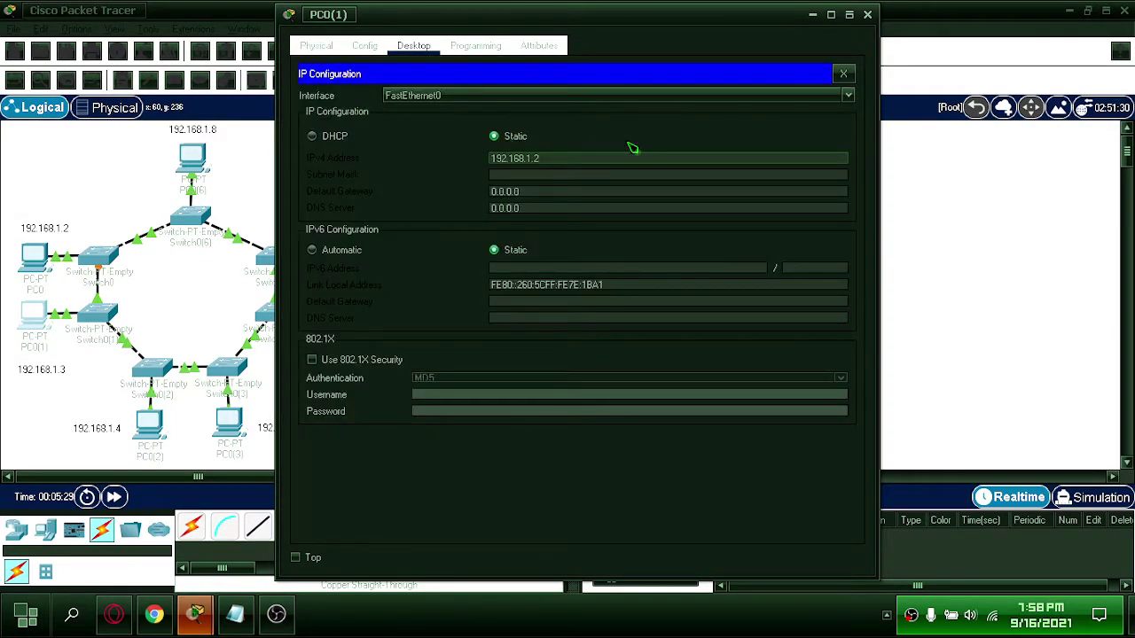
key(ctrl+a)
key(Tab)
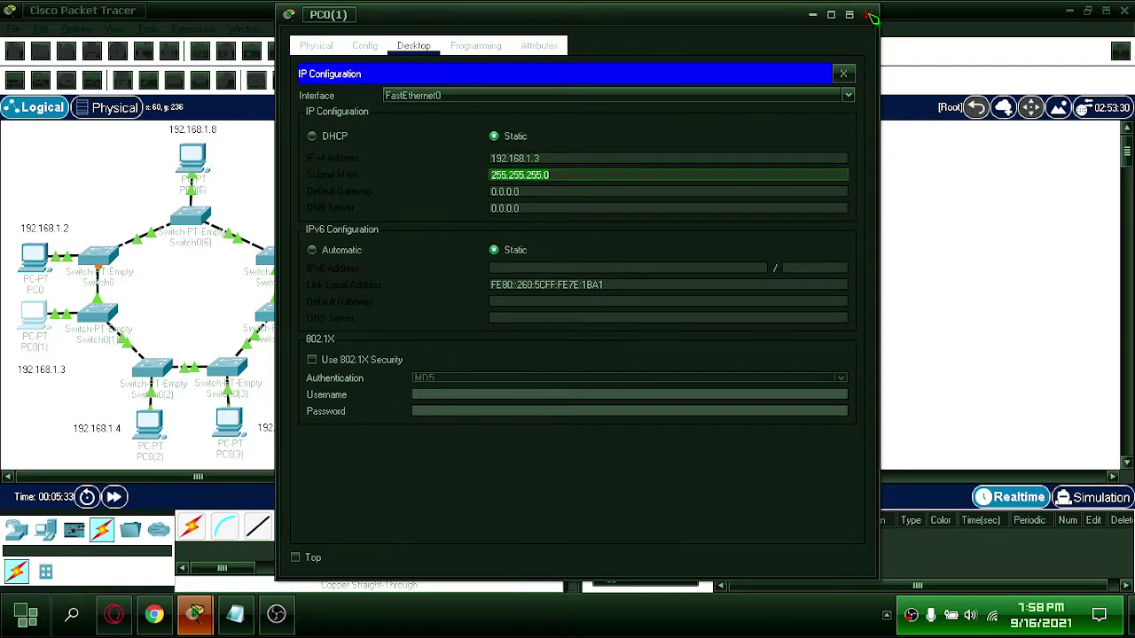
click(867, 14)
Address PC0(2) as 192.168.1.4 and PC0(3) from its label, mask 255.255.255.0
click(147, 426)
click(413, 46)
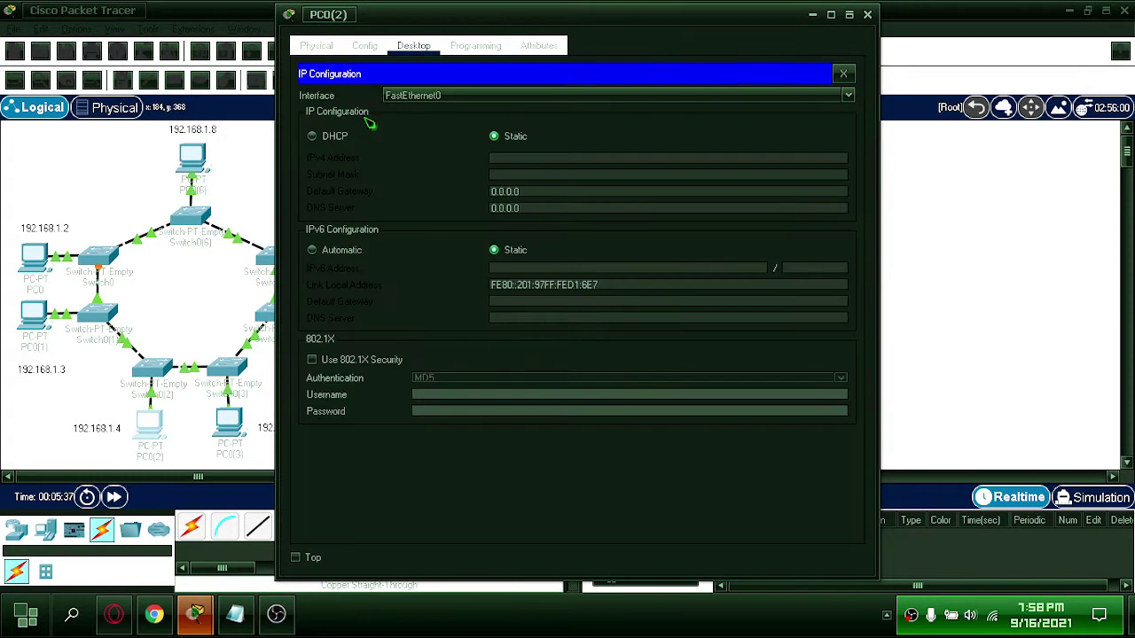
text(192.168.1.4)
key(Tab)
click(867, 14)
click(229, 424)
click(365, 45)
click(413, 45)
click(710, 156)
key(Tab)
key(shift+Tab)
click(869, 15)
Open PC0(4)'s IP Configuration and set its address from its label
click(345, 313)
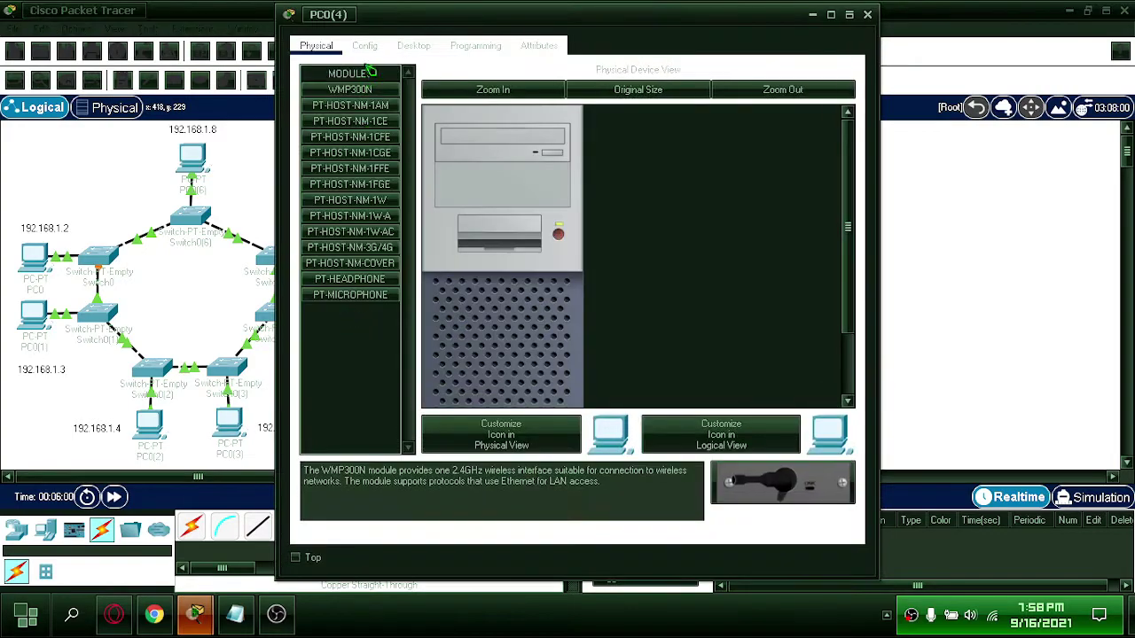
click(414, 45)
click(355, 111)
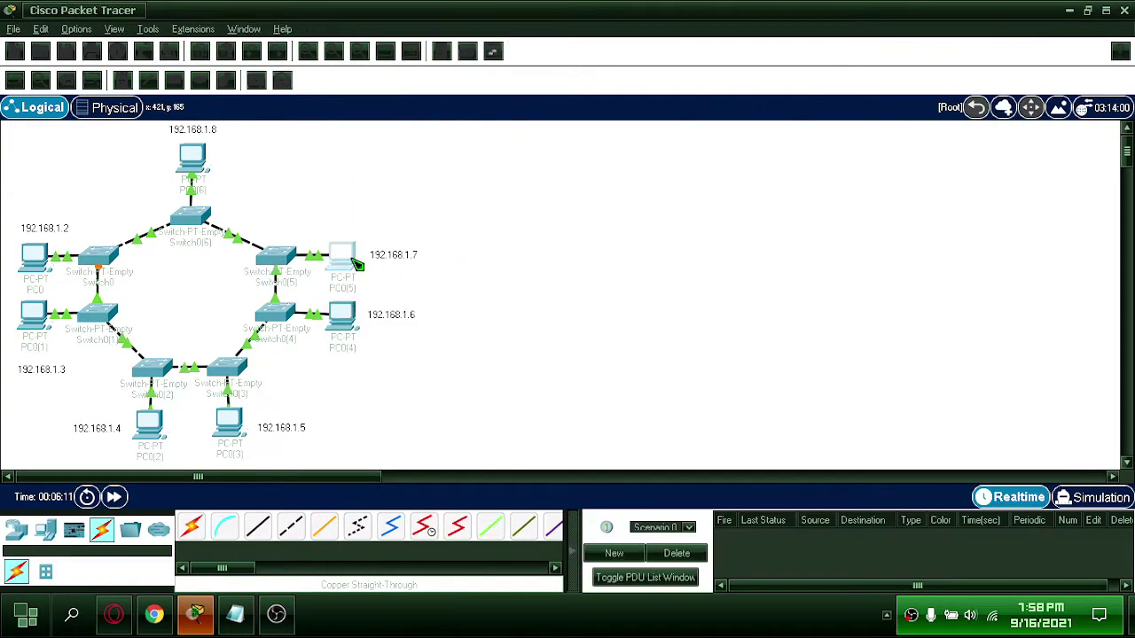
click(354, 263)
Address PC0(5) as 192.168.1.7 and PC0(6) as 192.168.1.8, mask 255.255.255.0
click(603, 57)
click(523, 110)
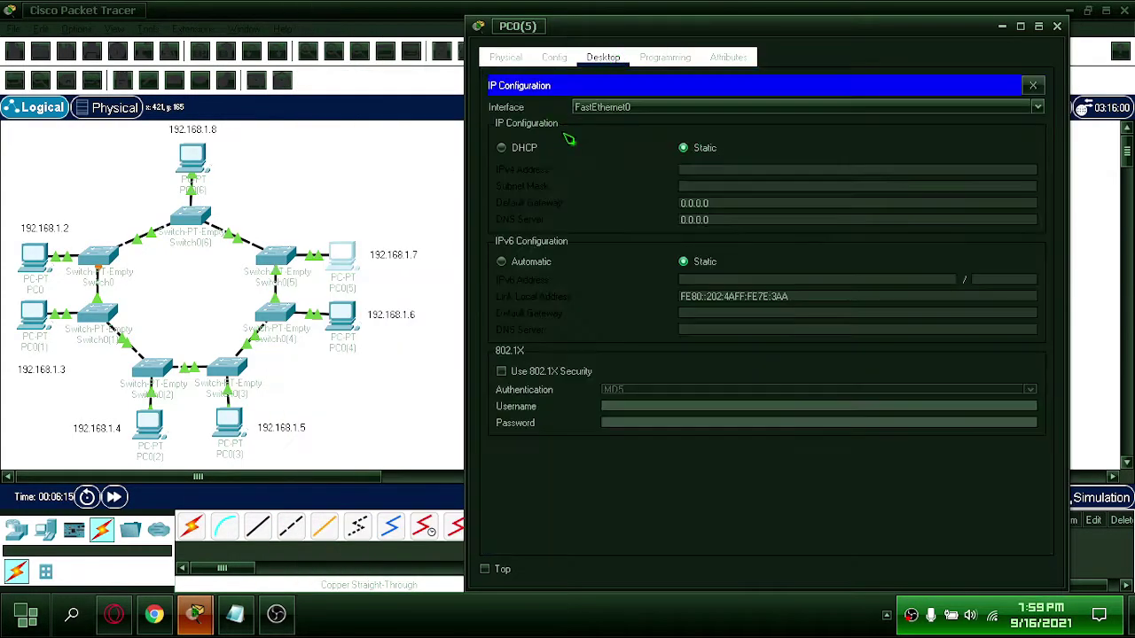
click(779, 169)
text(192.168.1.7)
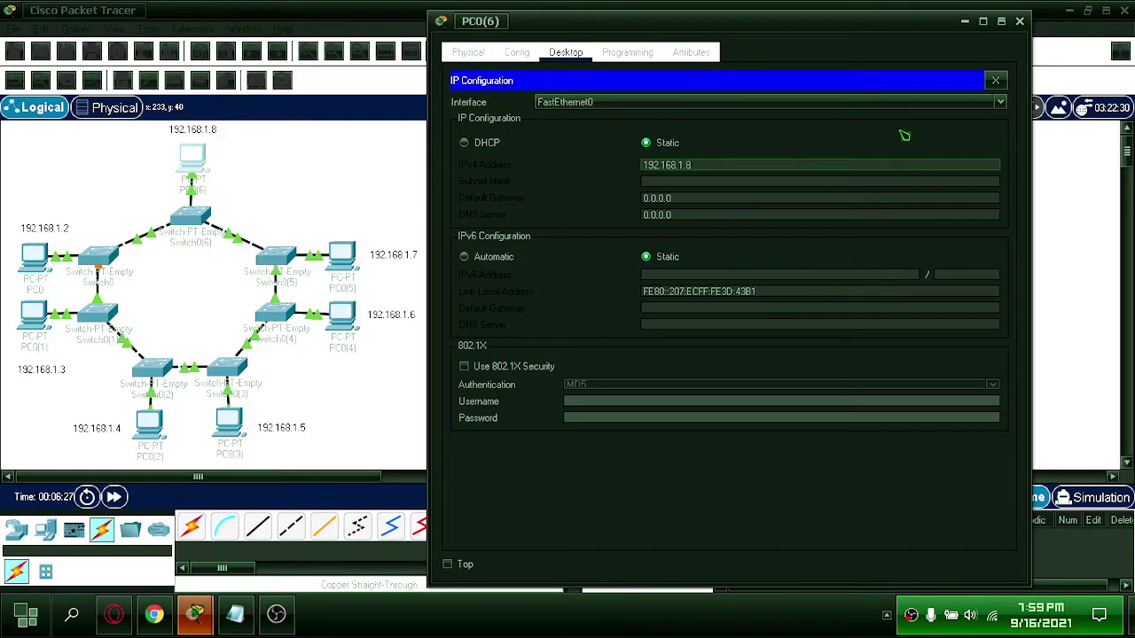
key(ctrl+a)
key(Tab)
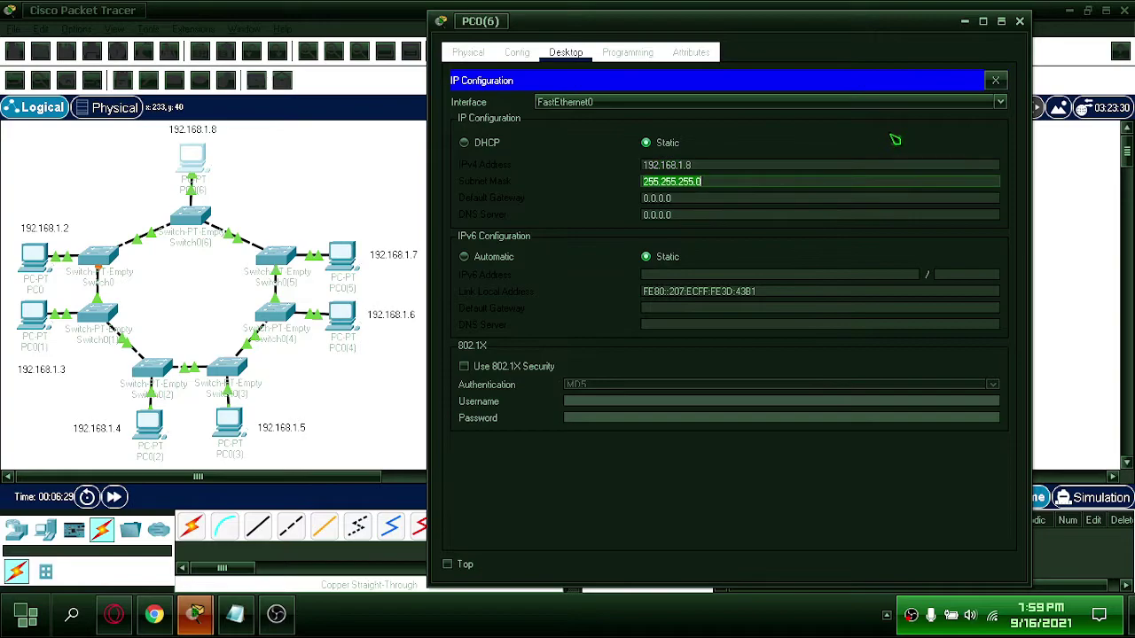
click(1021, 22)
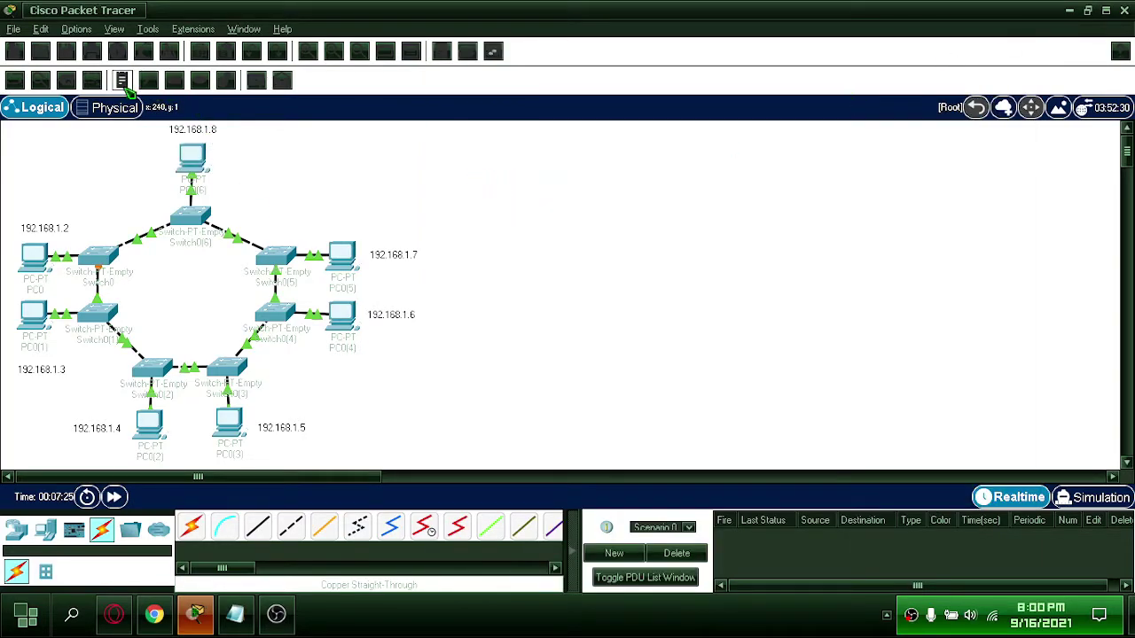
Place a 'RING TOPOLOGY' text note and drag it to the centre of the ring
click(122, 80)
click(174, 289)
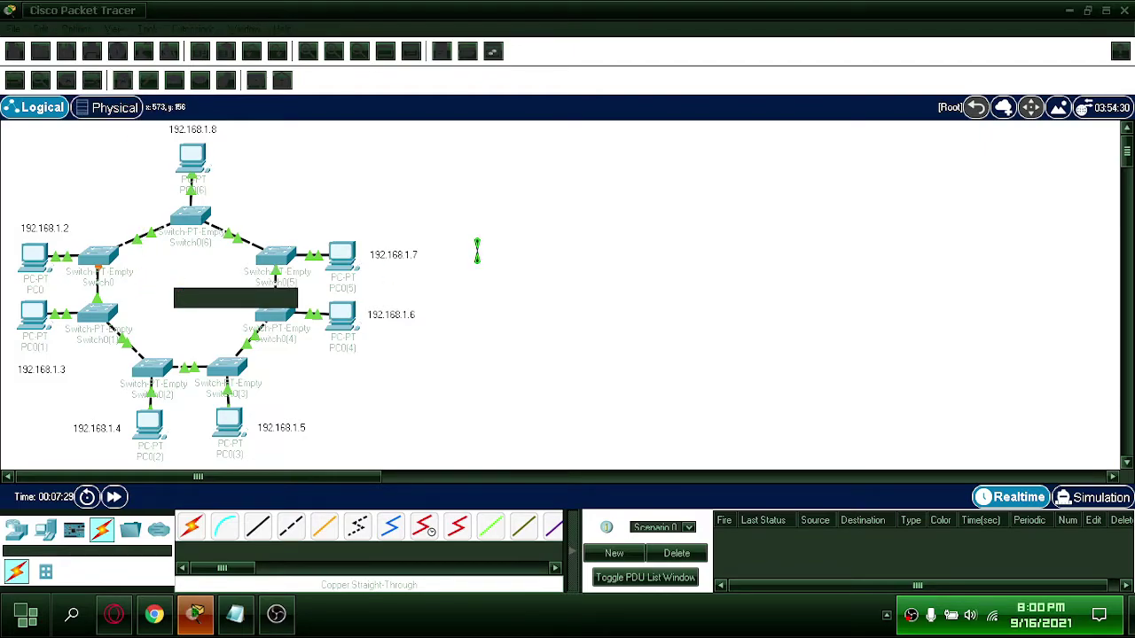
text(RING TOPOLOGY)
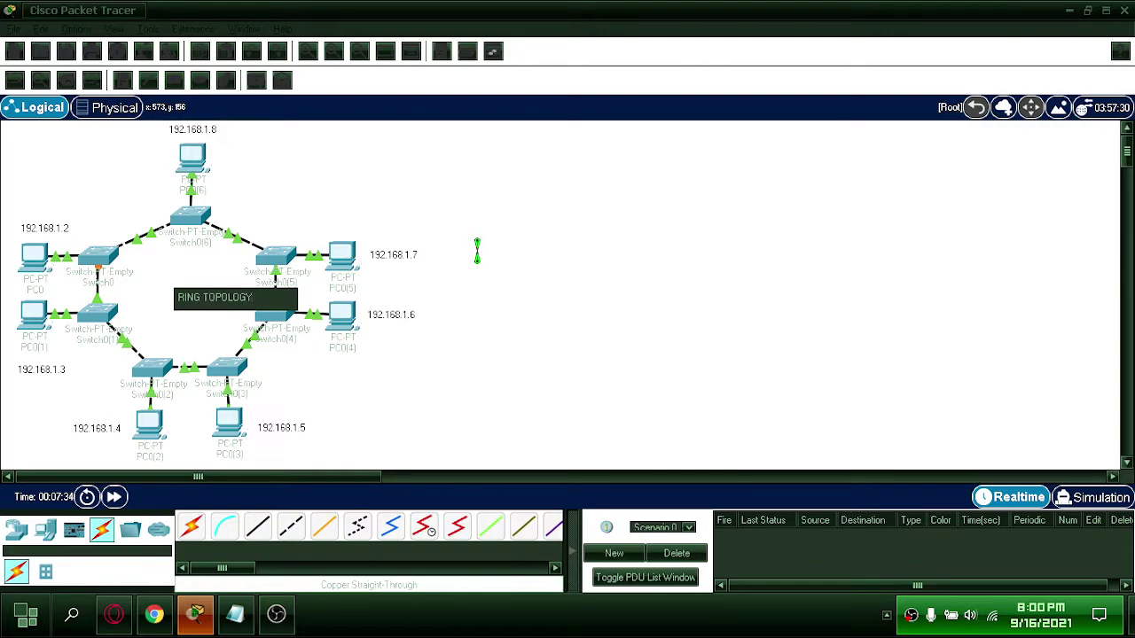
click(434, 343)
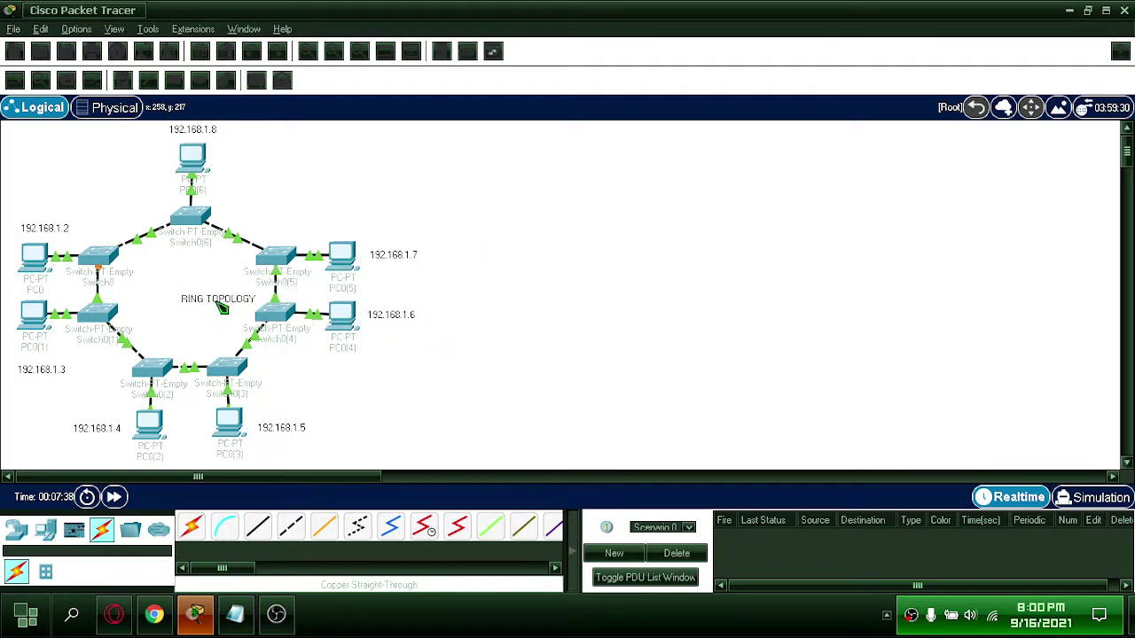
drag(213, 304, 201, 302)
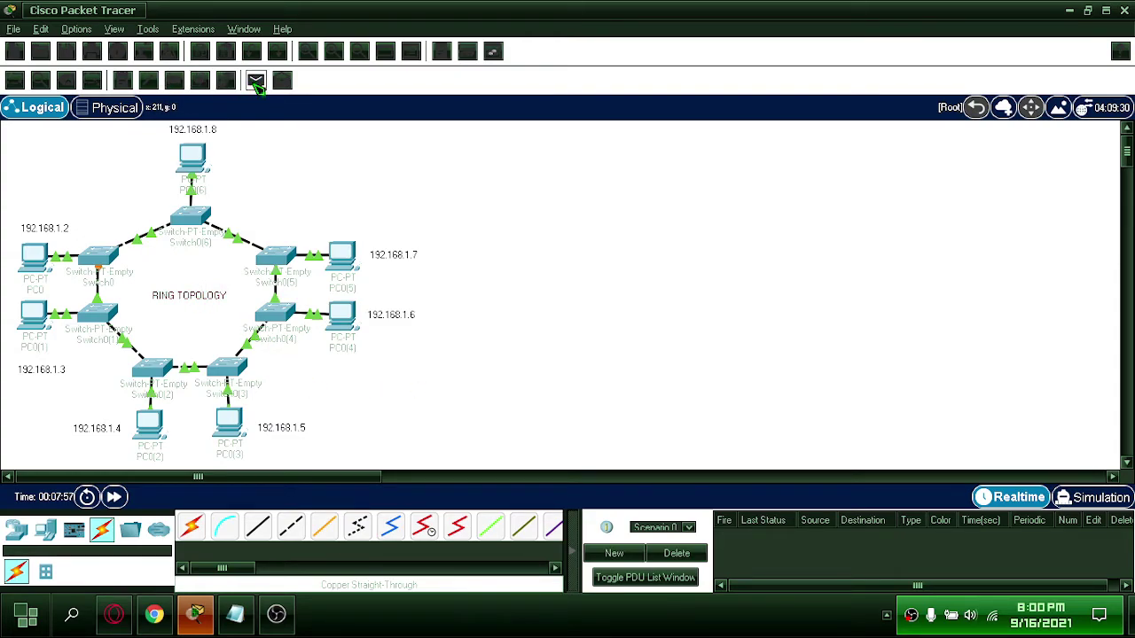
Send simple PDUs from PC0 to PC0(1) and from PC0(2) to PC0(3)
click(256, 82)
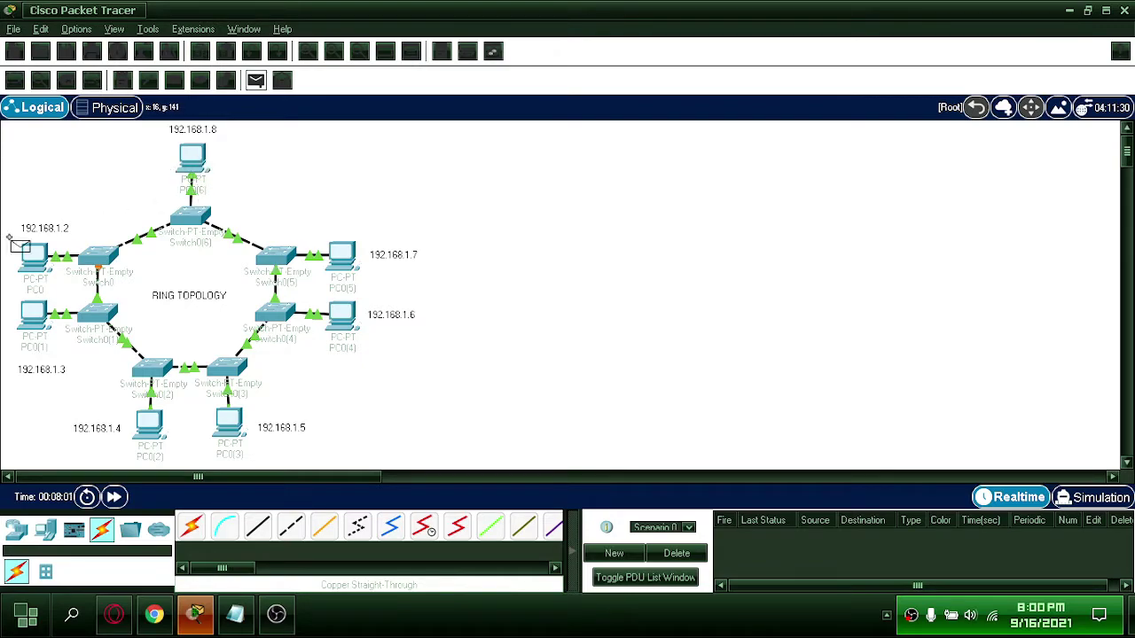
click(36, 257)
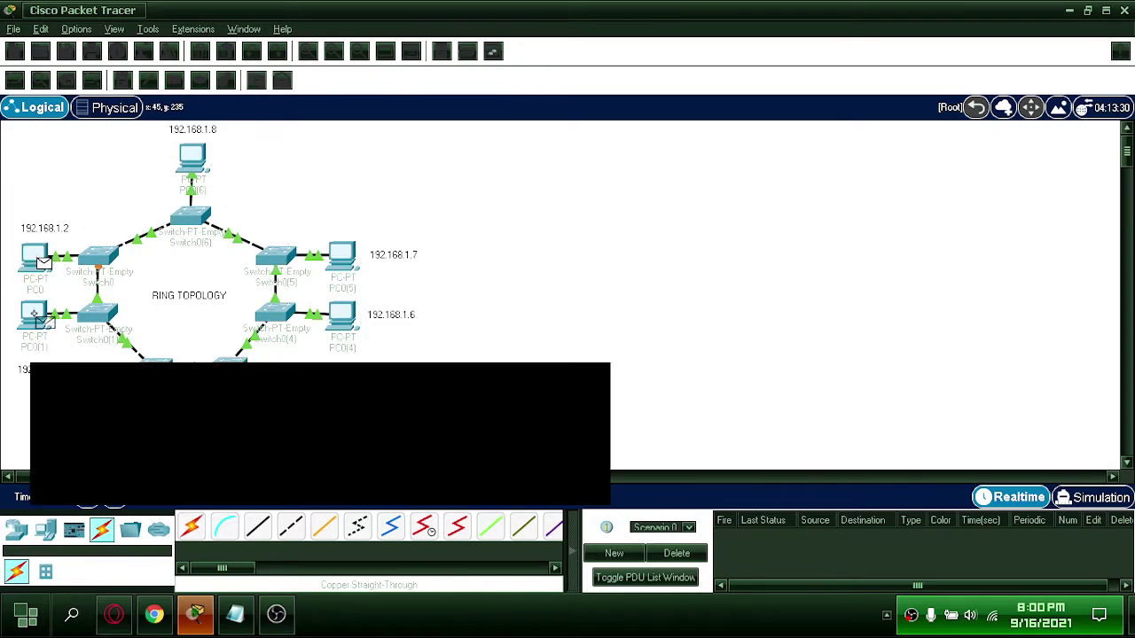
click(35, 316)
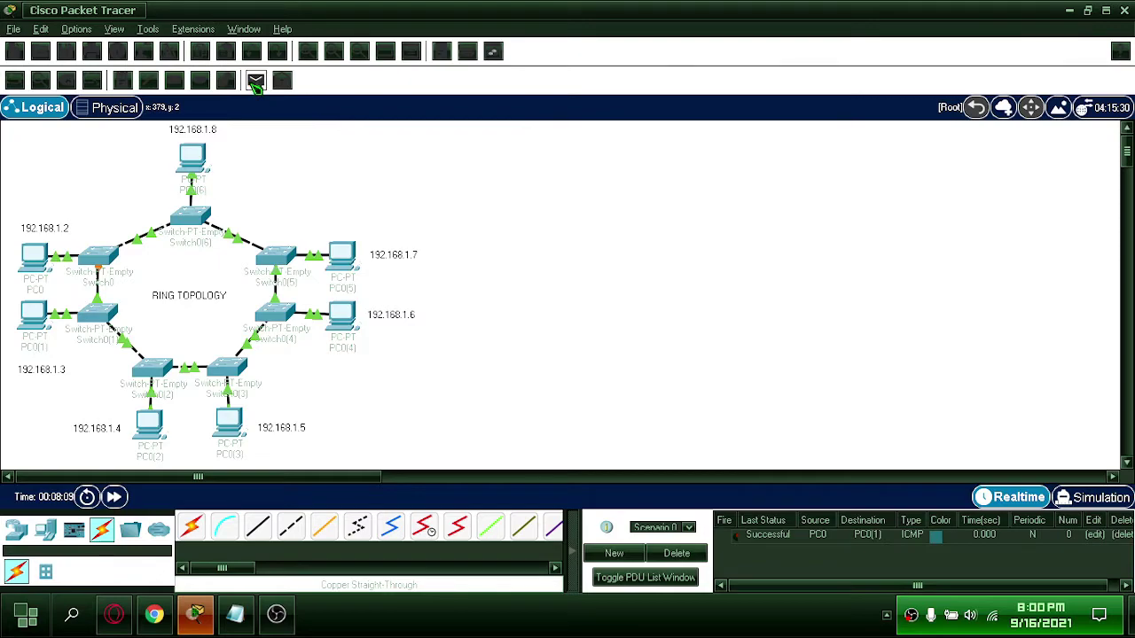
click(255, 81)
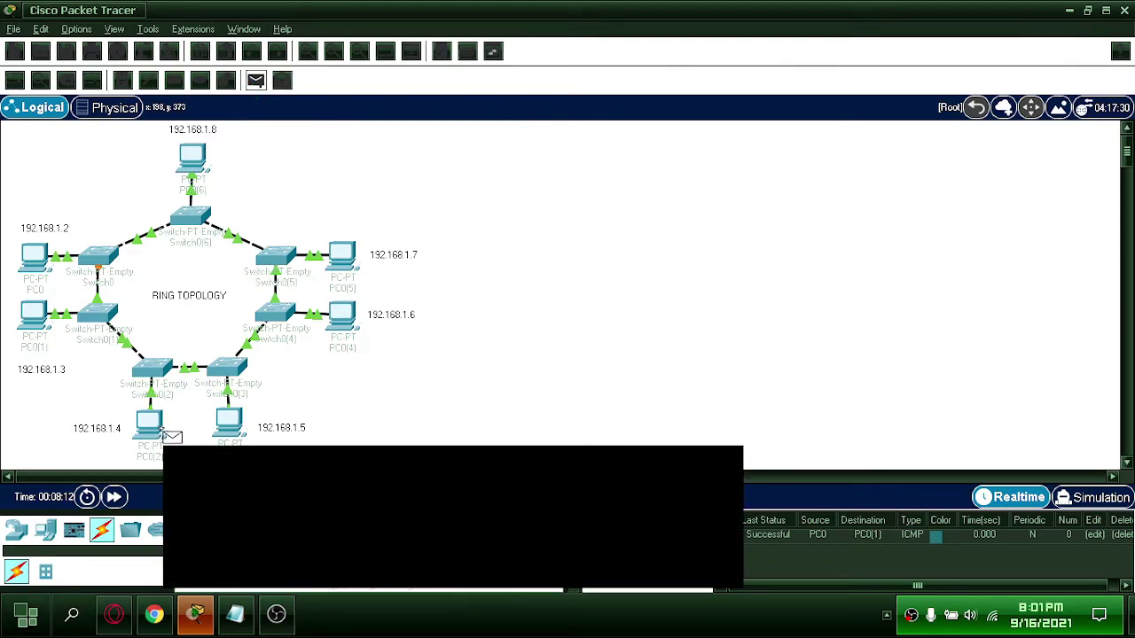
click(152, 428)
click(231, 427)
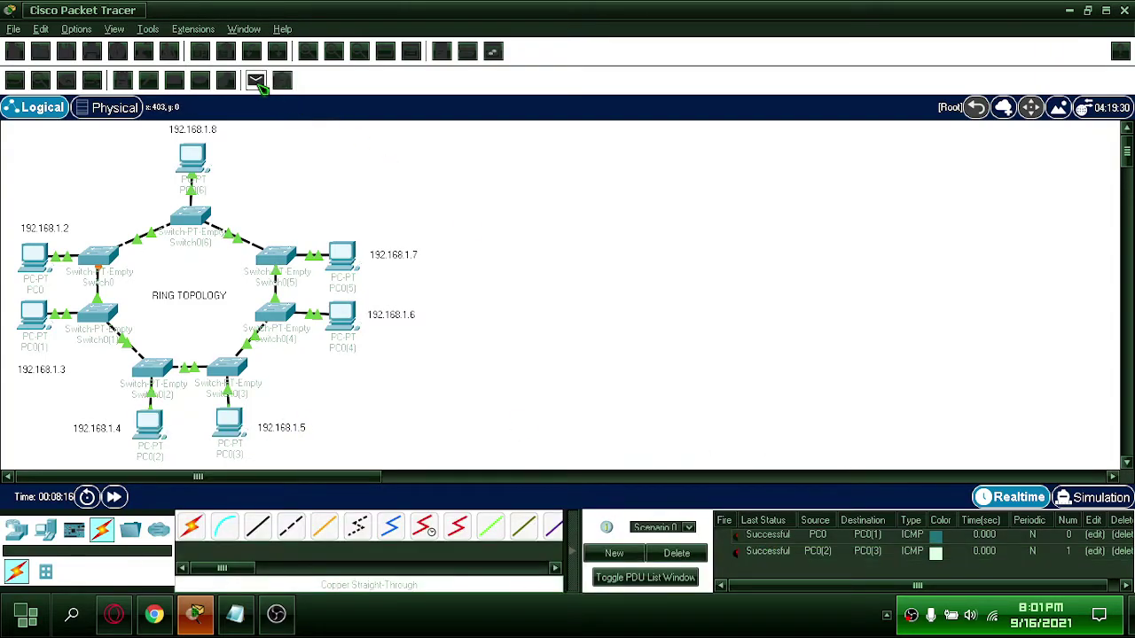
Send simple PDUs from PC0(4) to PC0(5) and PC0(6) to PC0(2), then scroll the PDU list
click(256, 80)
click(345, 317)
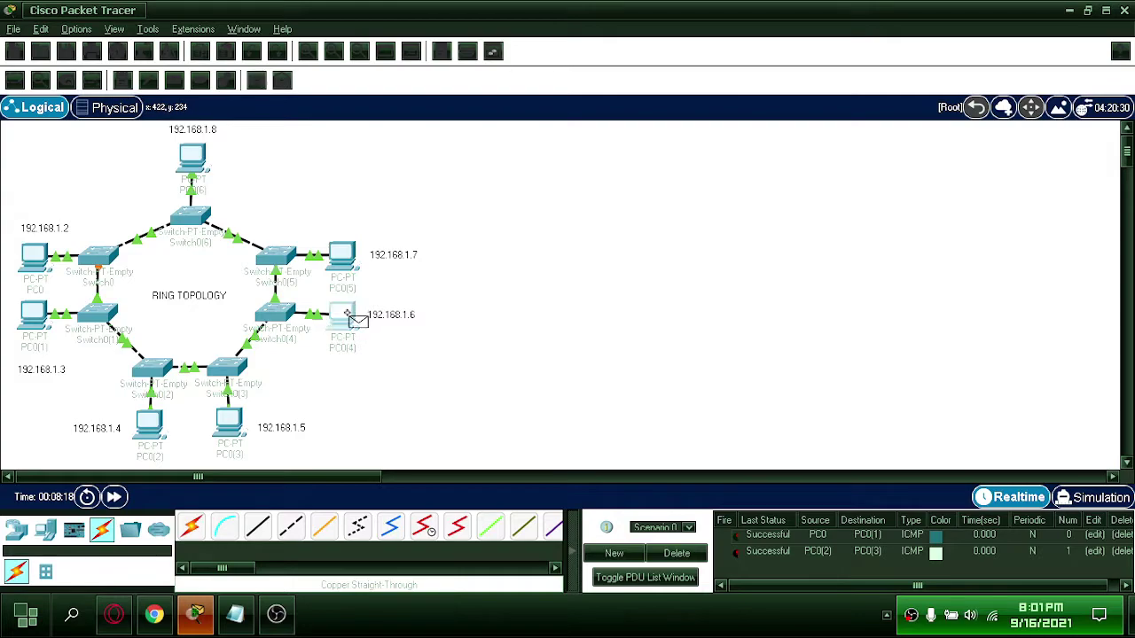
click(353, 259)
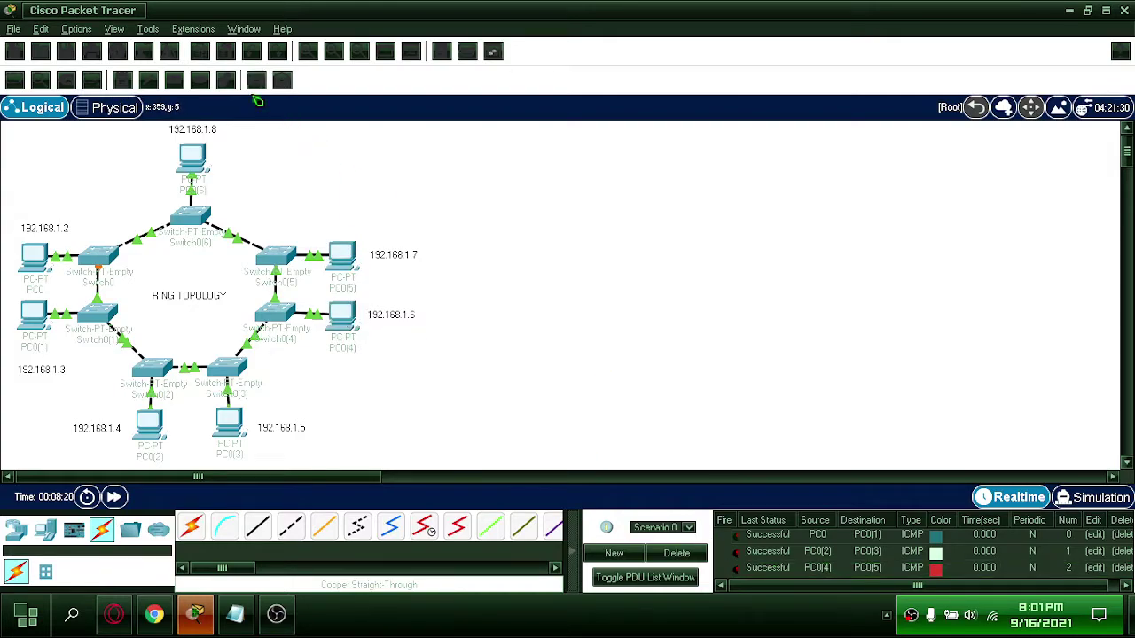
click(256, 80)
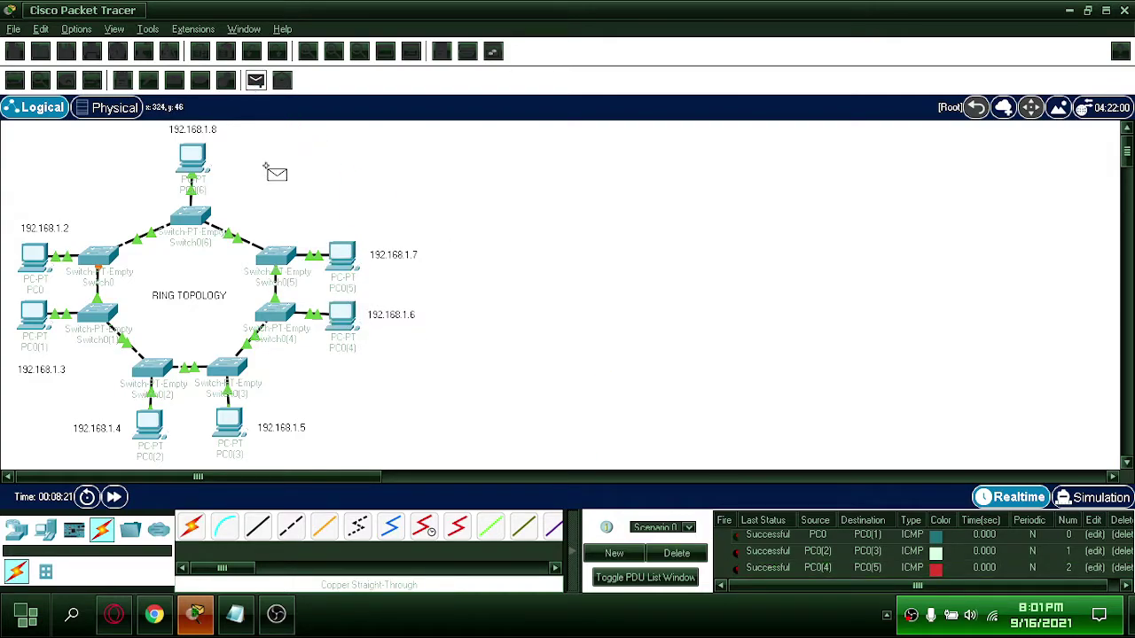
click(193, 162)
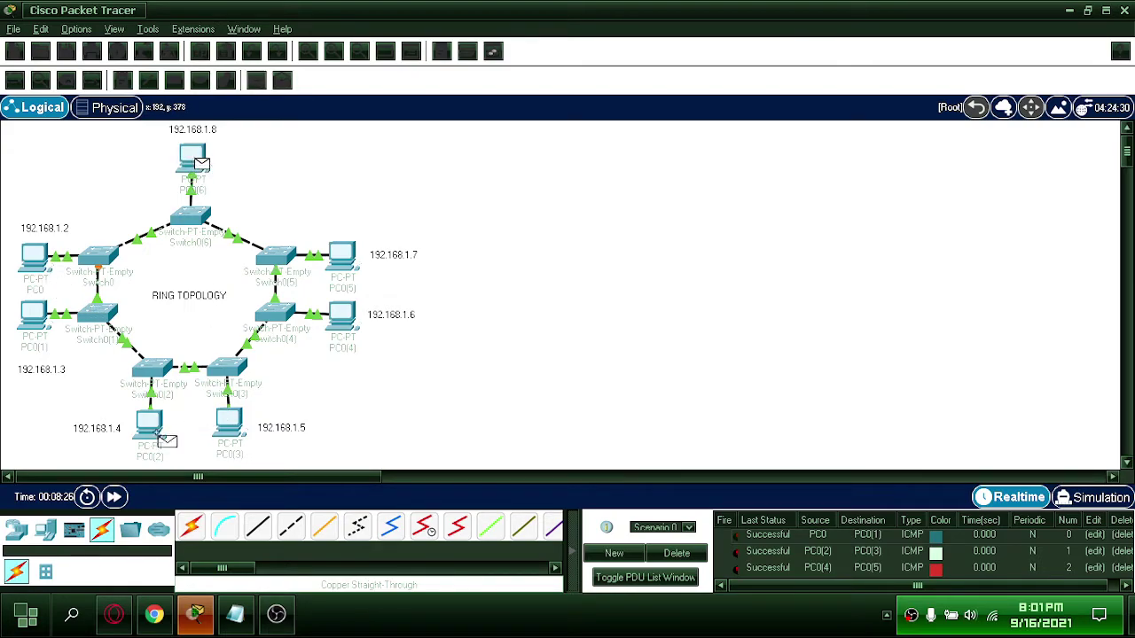
click(155, 433)
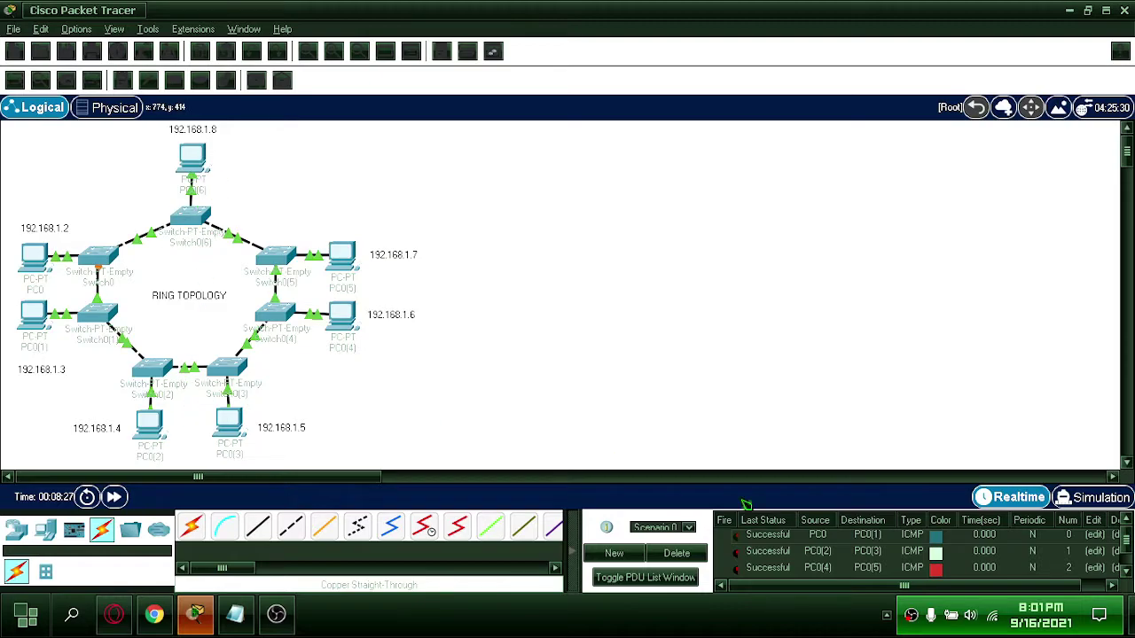
drag(1128, 541, 1129, 552)
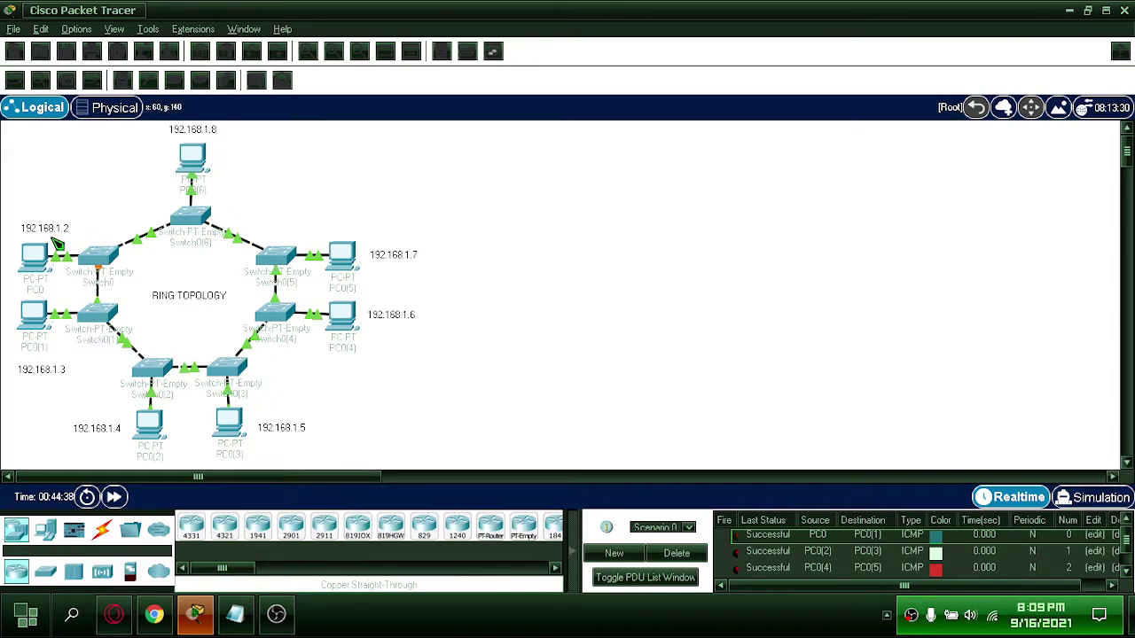
Ping 192.168.1.3 from PC0's Command Prompt, confirming four replies with 0% loss
click(50, 253)
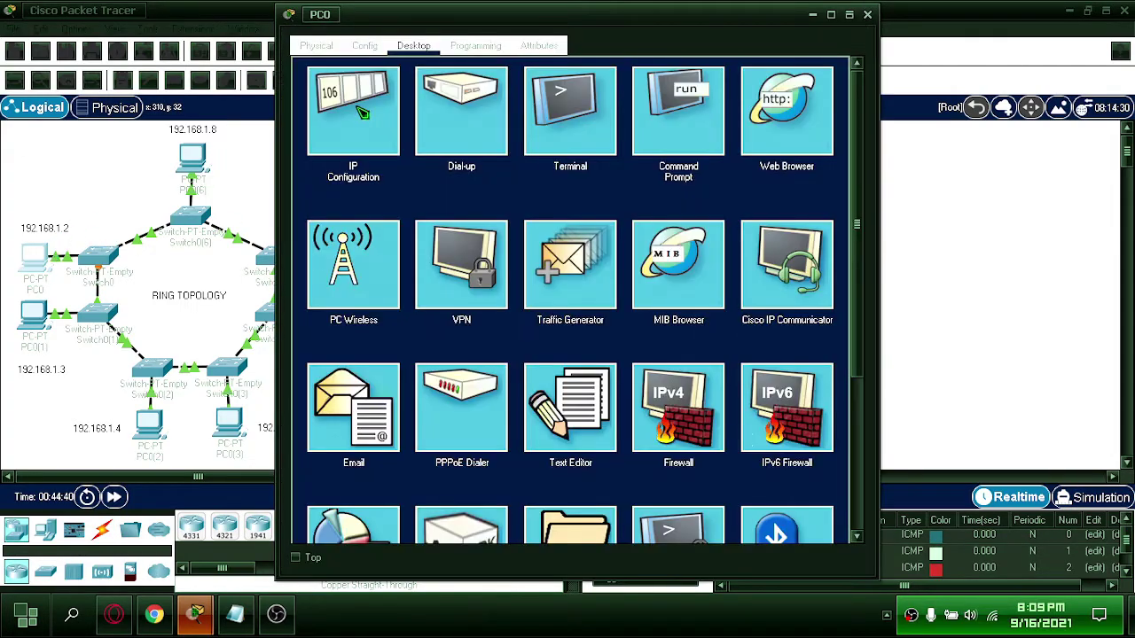
click(680, 131)
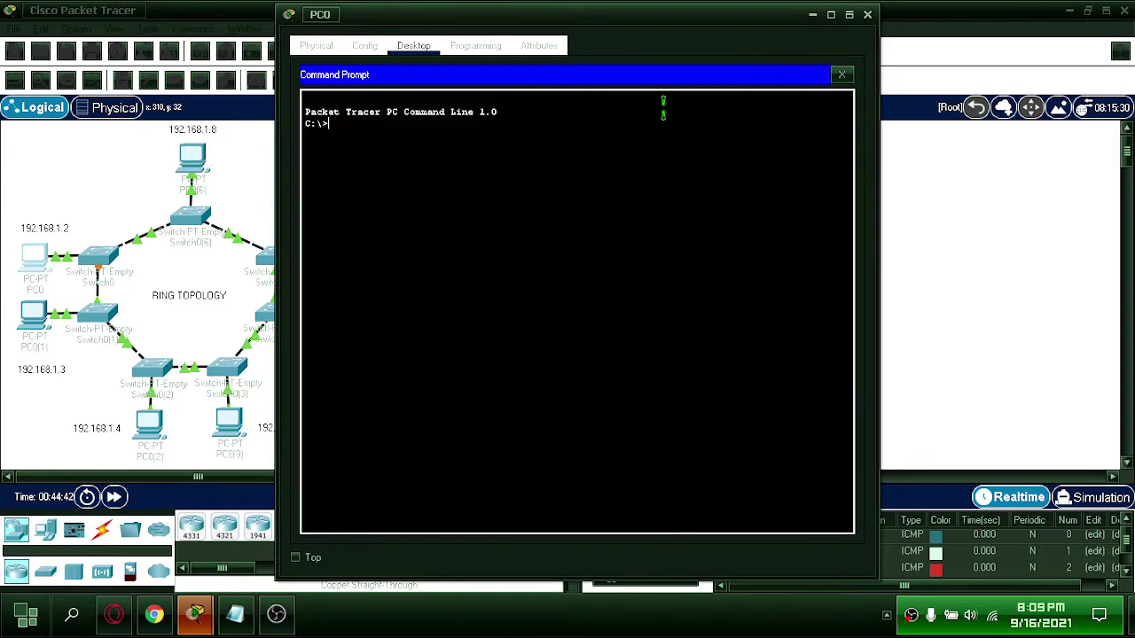
drag(566, 24, 741, 34)
text(ping 192.168.1)
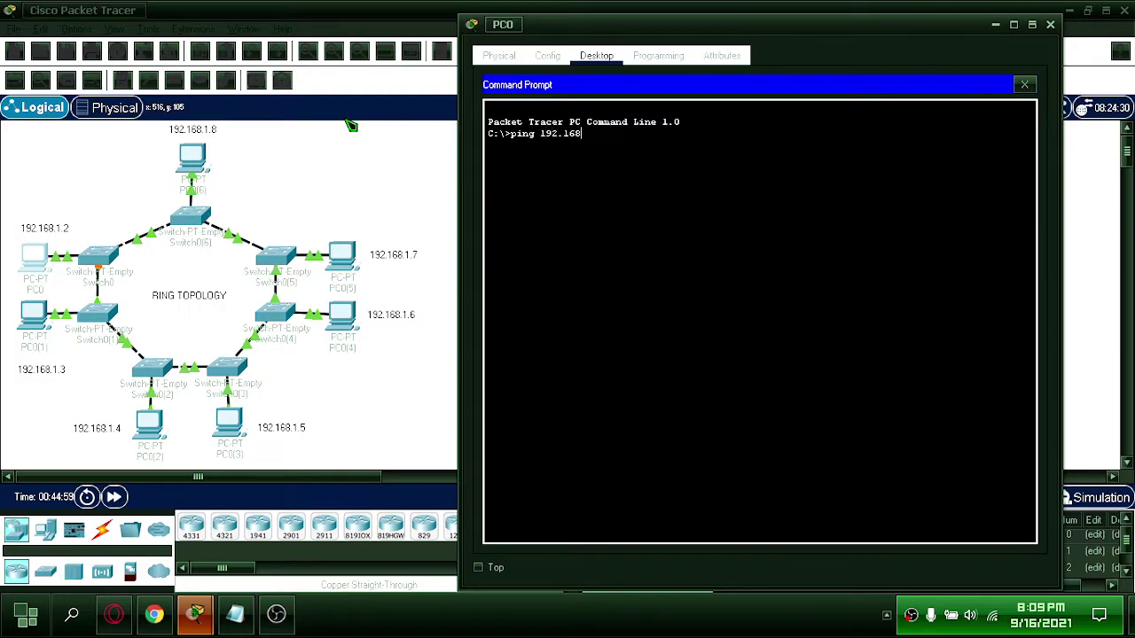
text(.2)
key(Return)
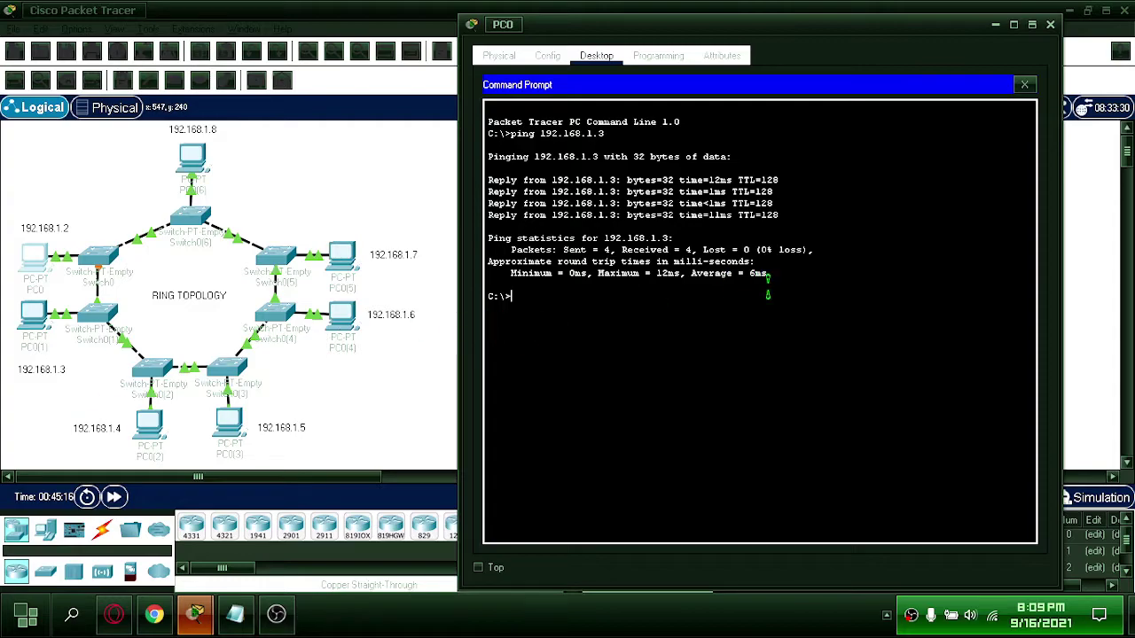
click(1052, 26)
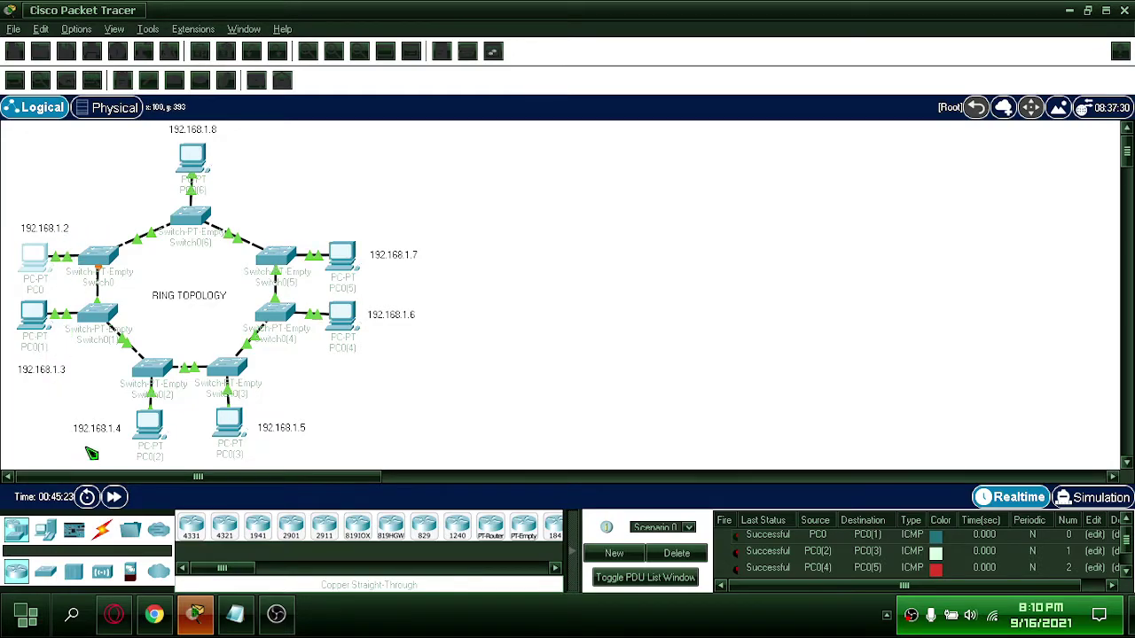
Touch up the 192.168.1.4 label, then ping 192.168.1.4 and 192.168.1.5 from PC0
double_click(108, 428)
key(ctrl+a)
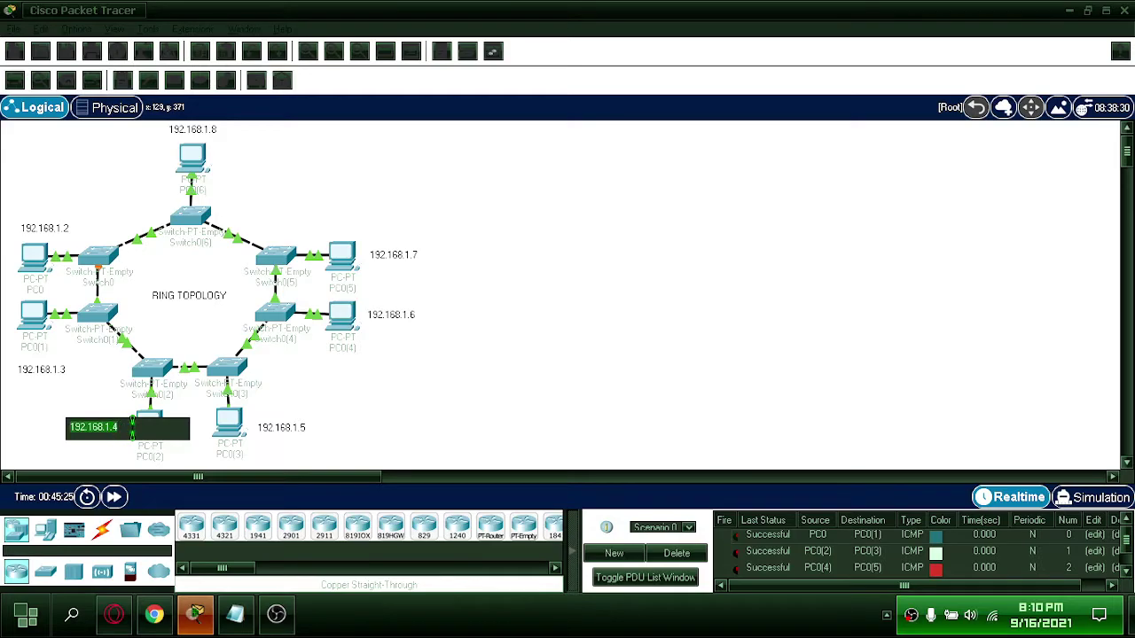
click(118, 396)
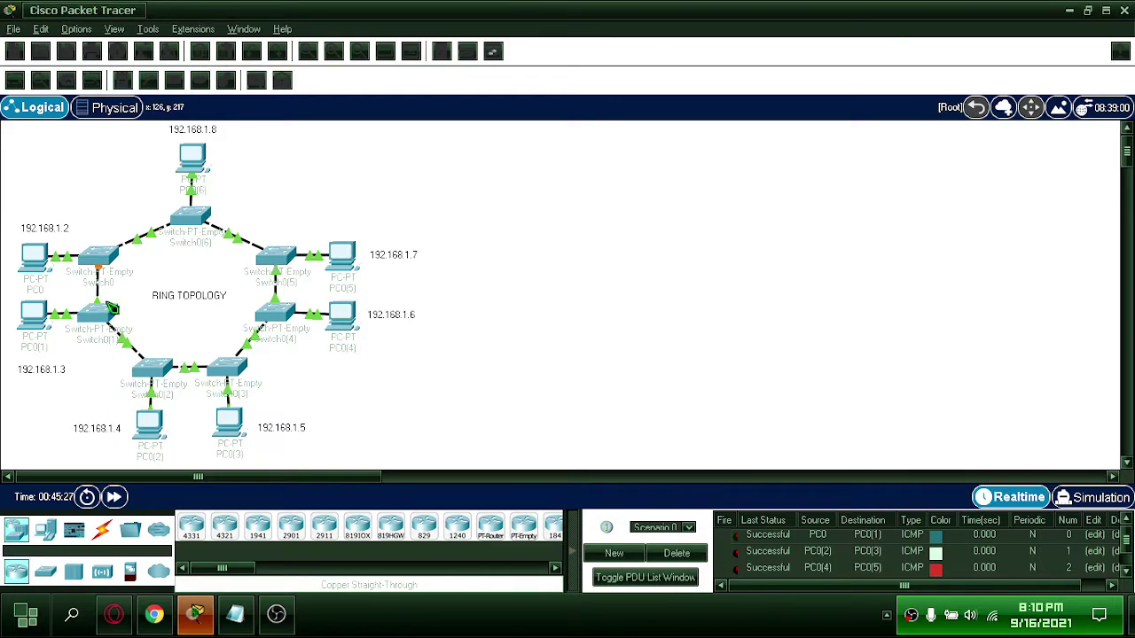
click(40, 259)
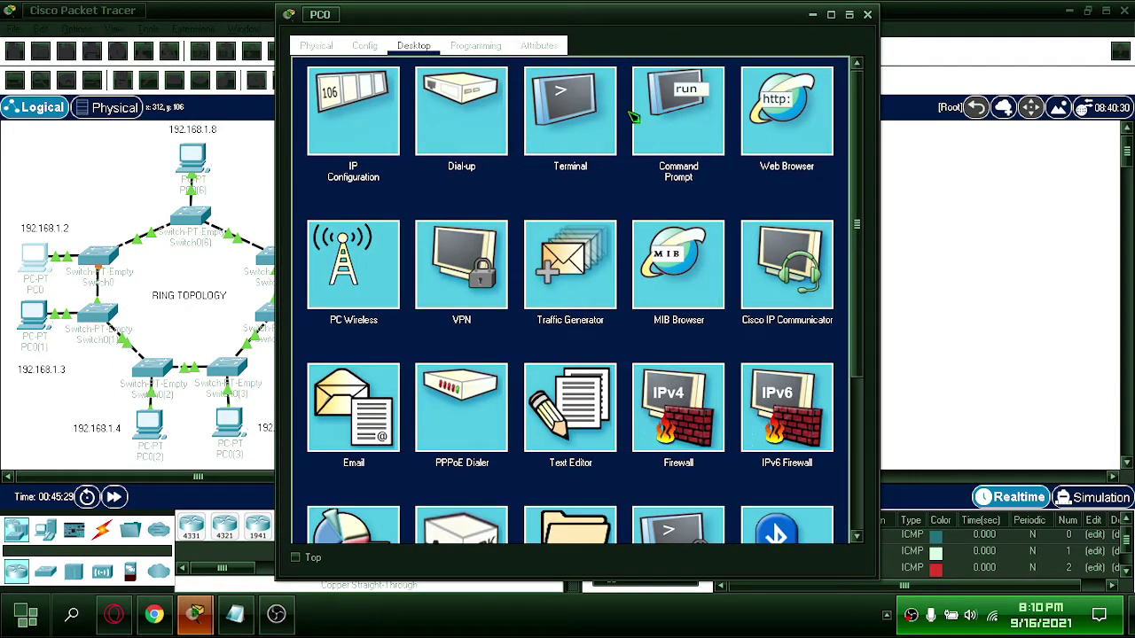
drag(660, 25, 882, 25)
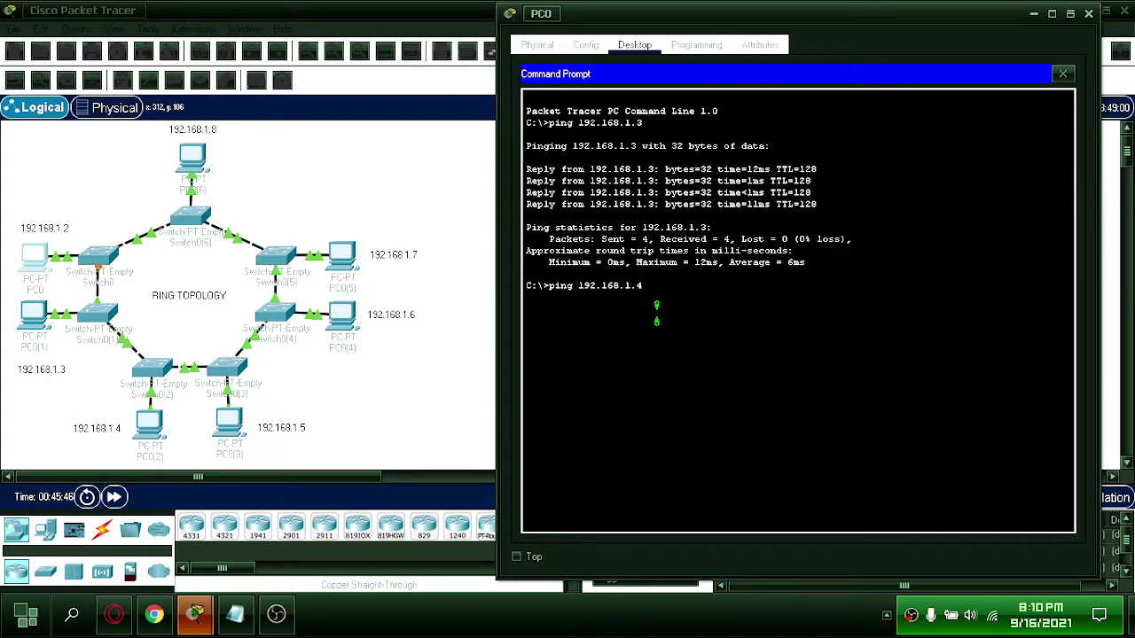
key(Return)
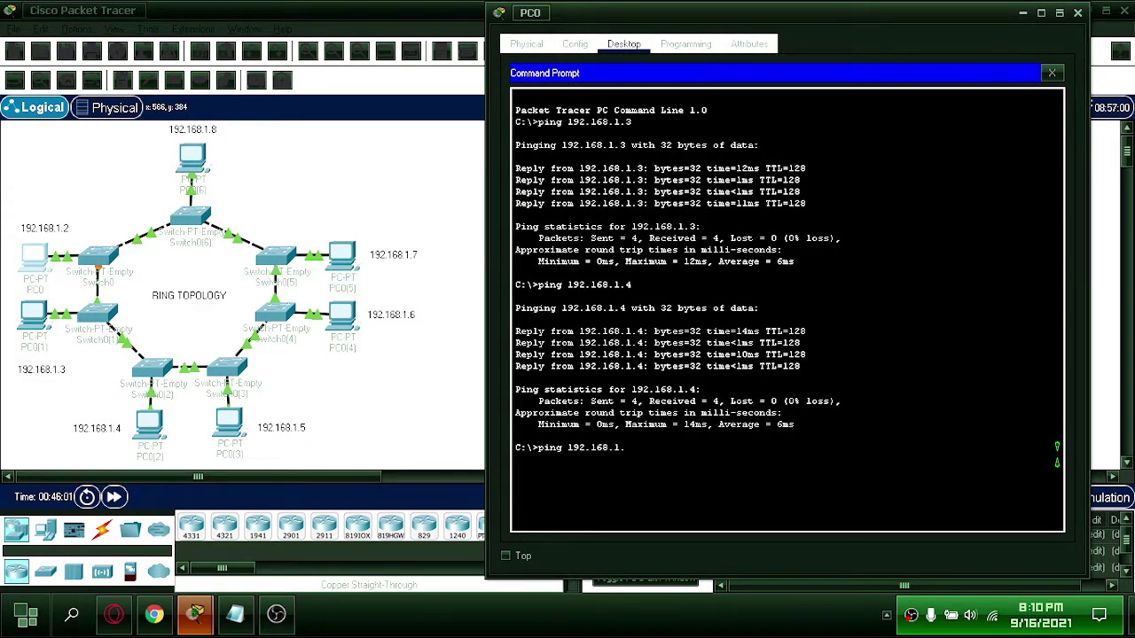
text(5)
key(Return)
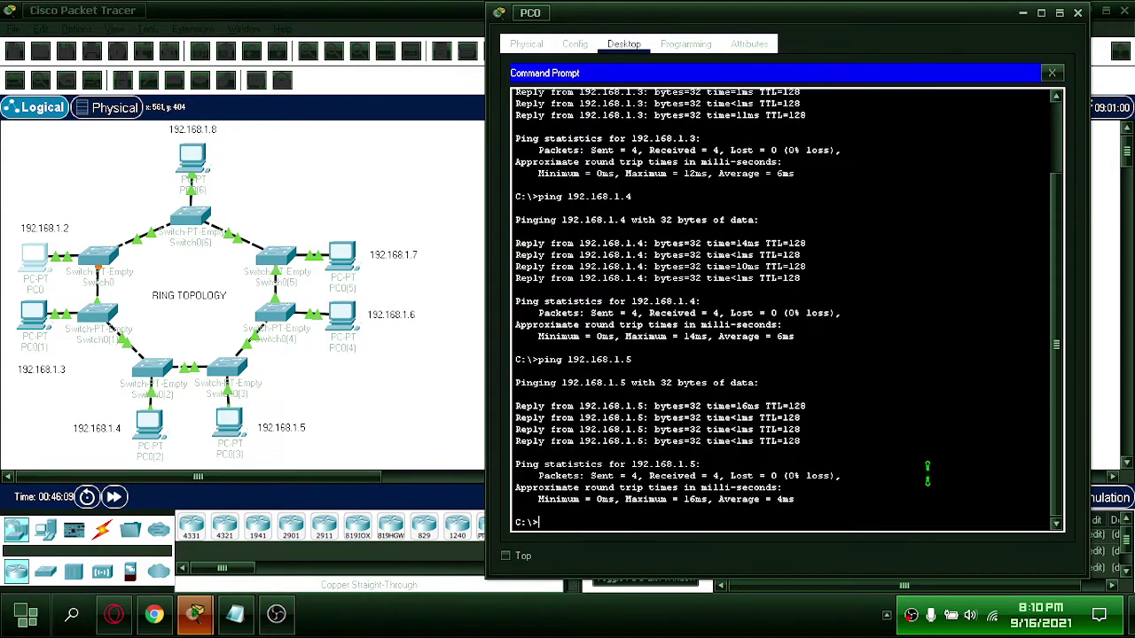
Ping 192.168.1.6, 192.168.1.7 and 192.168.1.8 from PC0, then exit the prompt
text(ping 192.168.1.6)
key(Return)
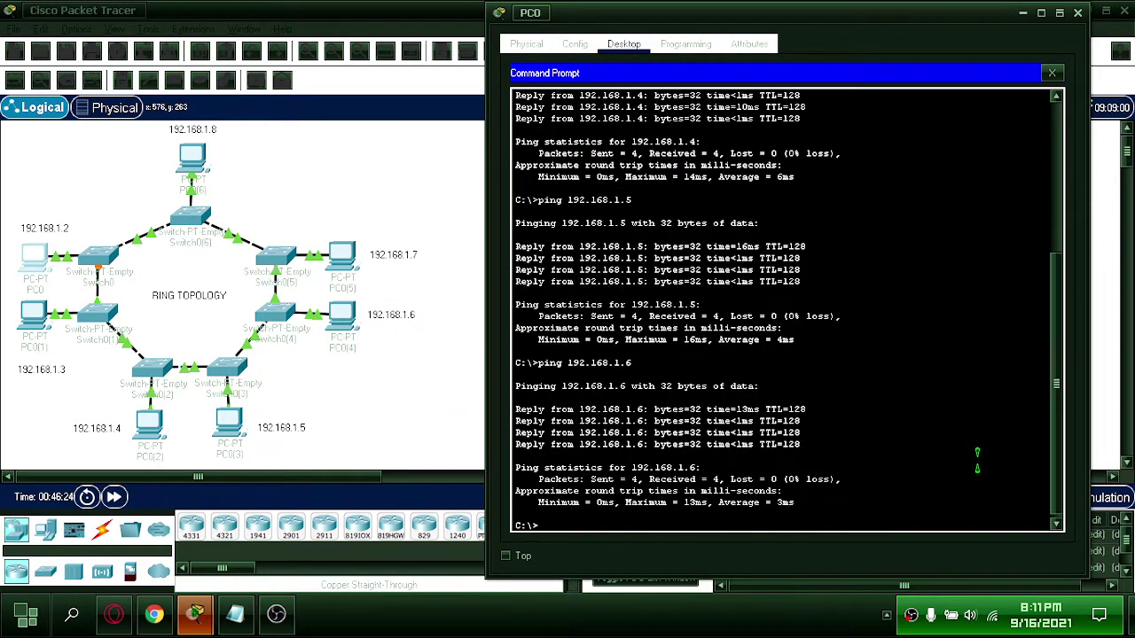
text(ping 192.168.1.7)
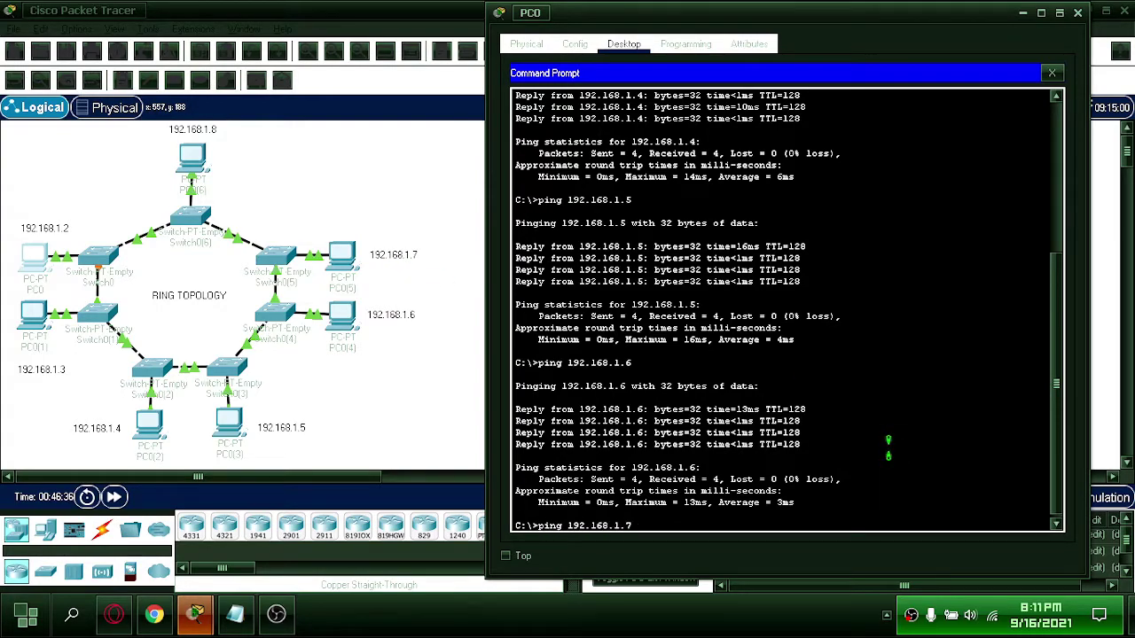
key(Return)
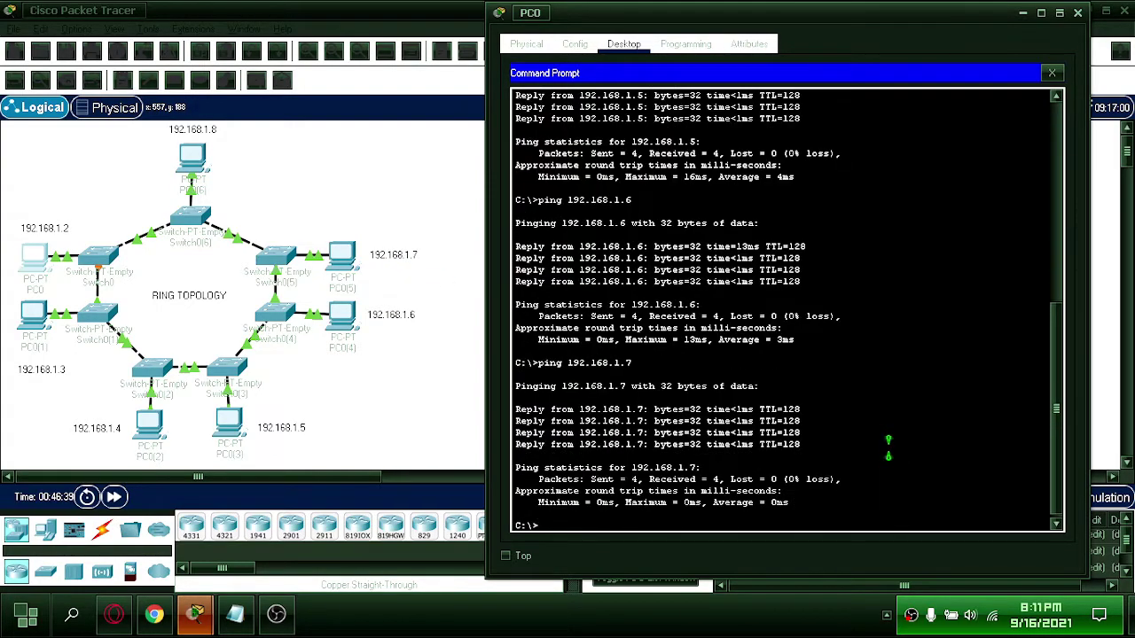
text(ping 192.168.)
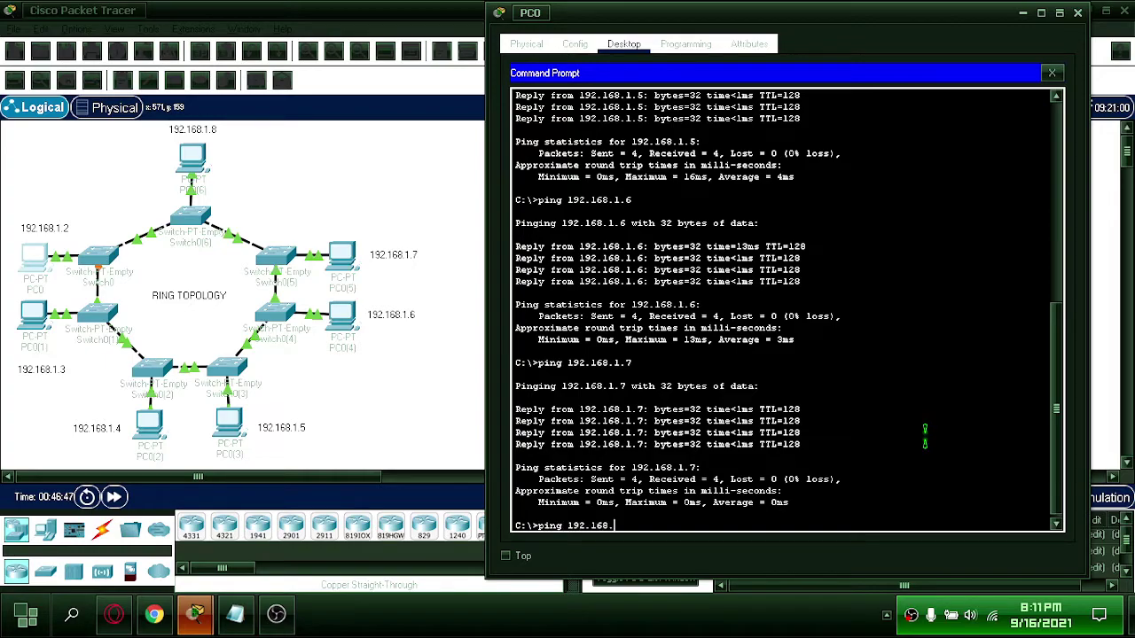
text(1.8)
key(Return)
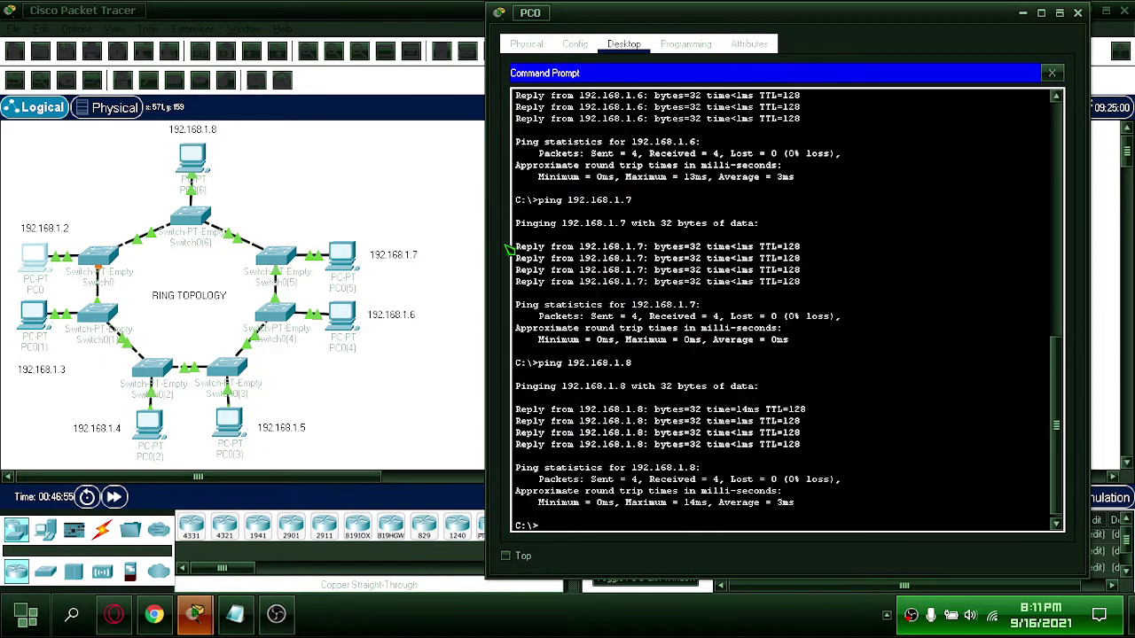
text(cls)
key(Return)
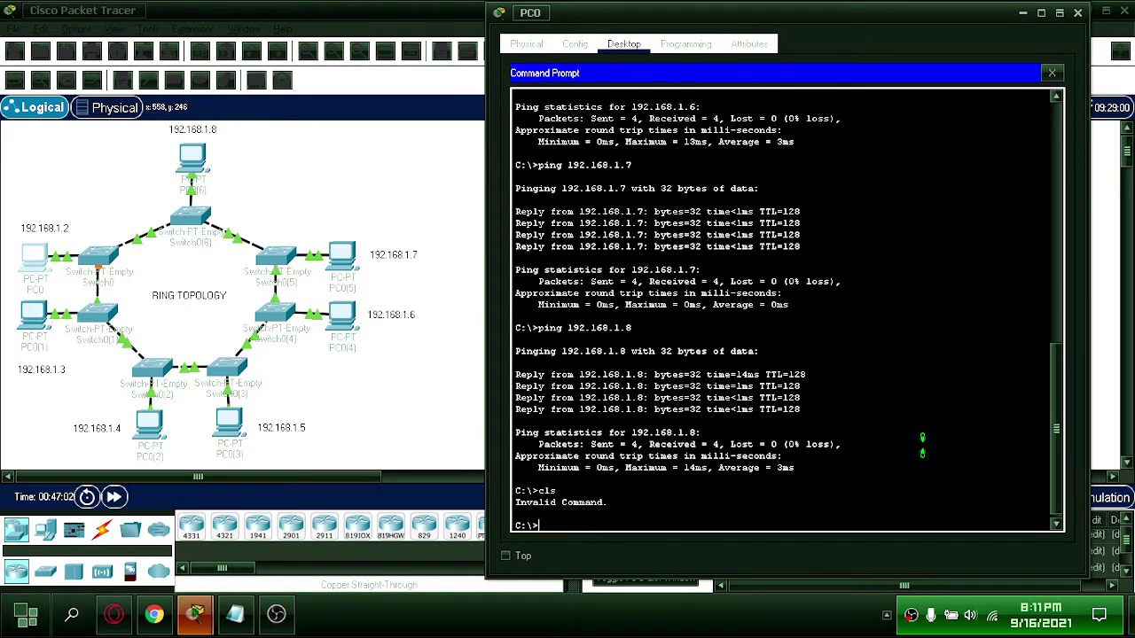
text(exit)
key(Return)
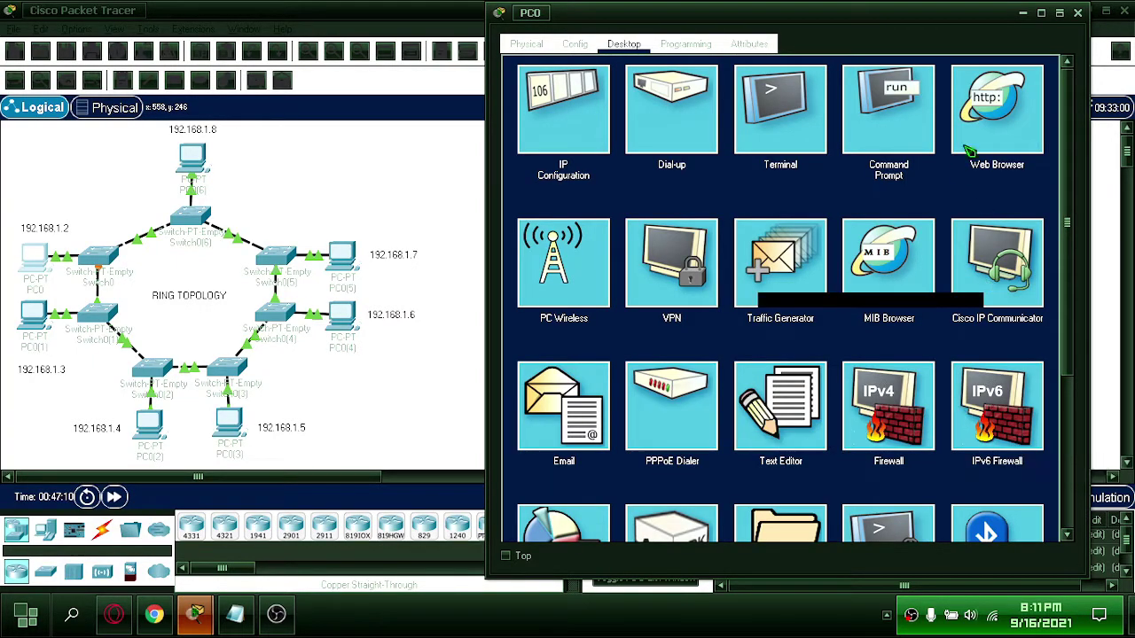
Paste four switch copies, Switch0(7) to Switch0(10), in a row right of the ring
click(1079, 13)
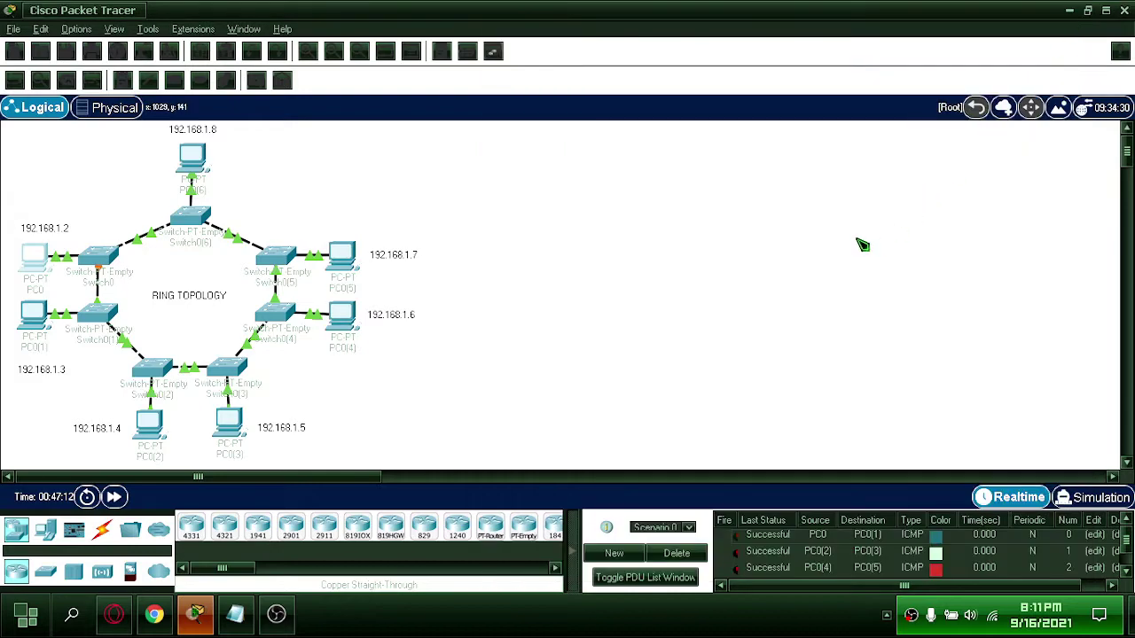
key(ctrl+v)
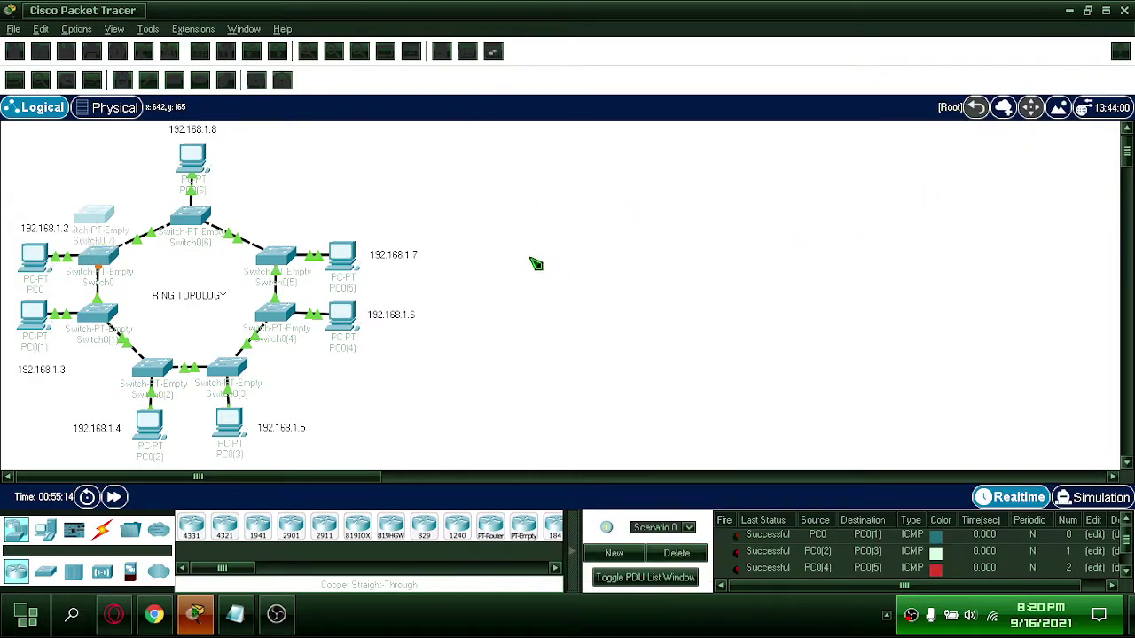
mouse_move(95, 222)
mouse_down()
mouse_move(517, 327)
mouse_move(496, 388)
mouse_move(490, 374)
mouse_up()
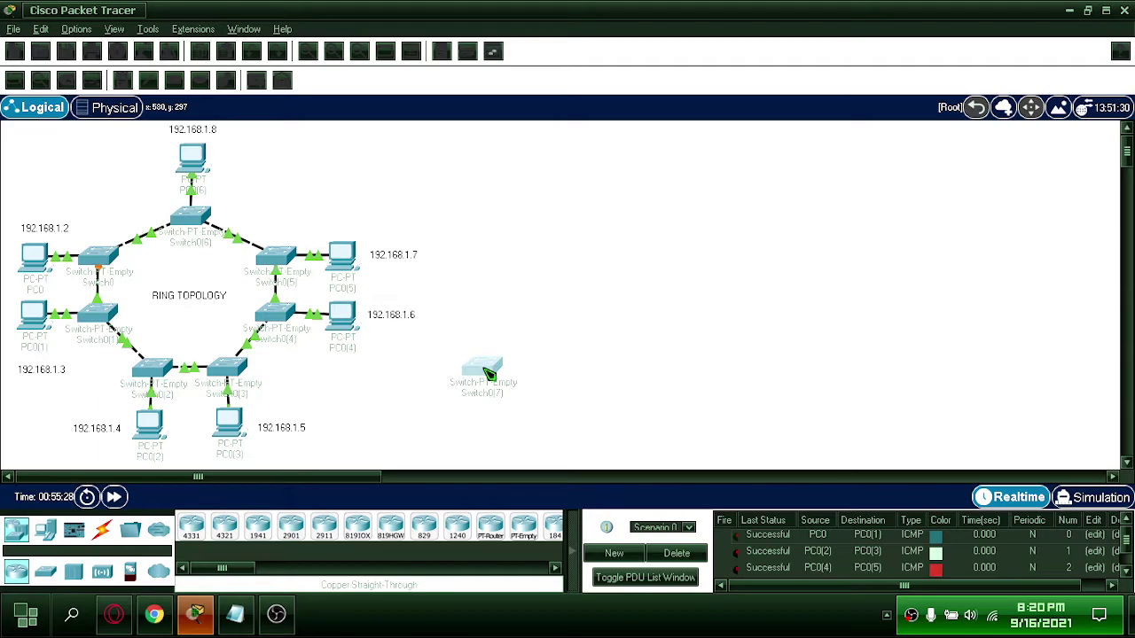
click(490, 374)
key(ctrl+v)
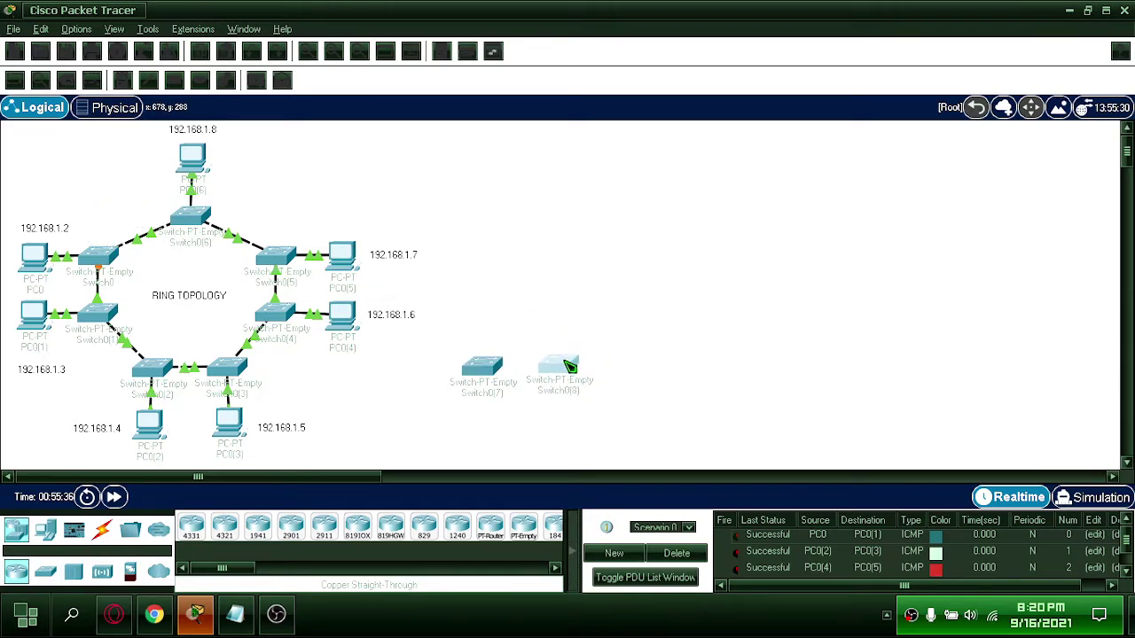
drag(482, 365, 456, 366)
drag(557, 365, 532, 366)
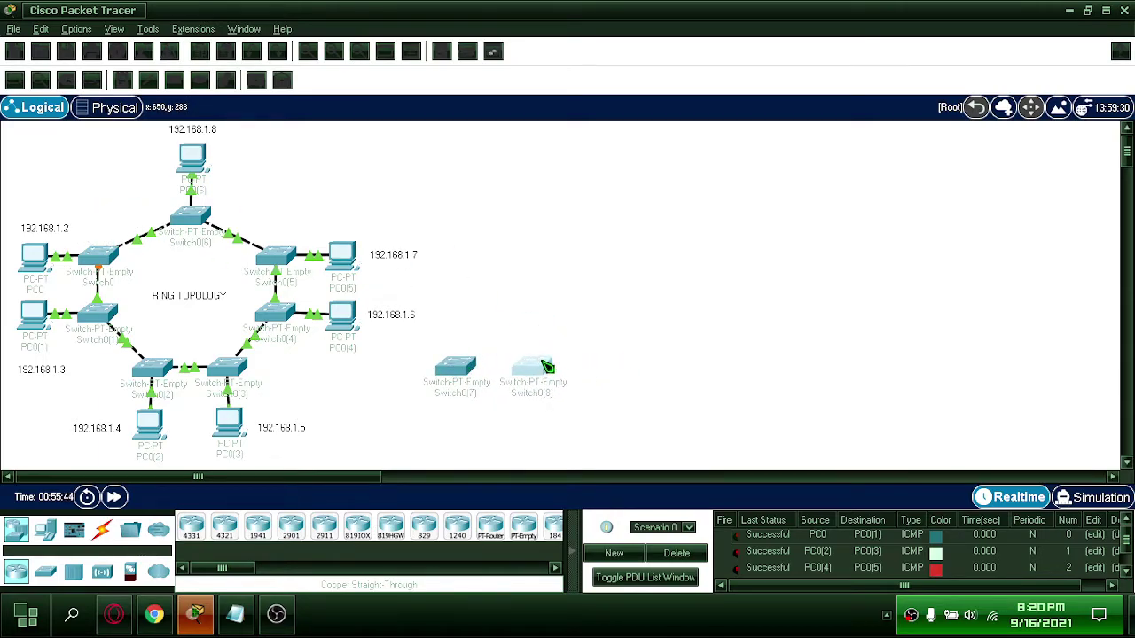
key(ctrl+v)
click(605, 370)
key(ctrl+v)
click(682, 369)
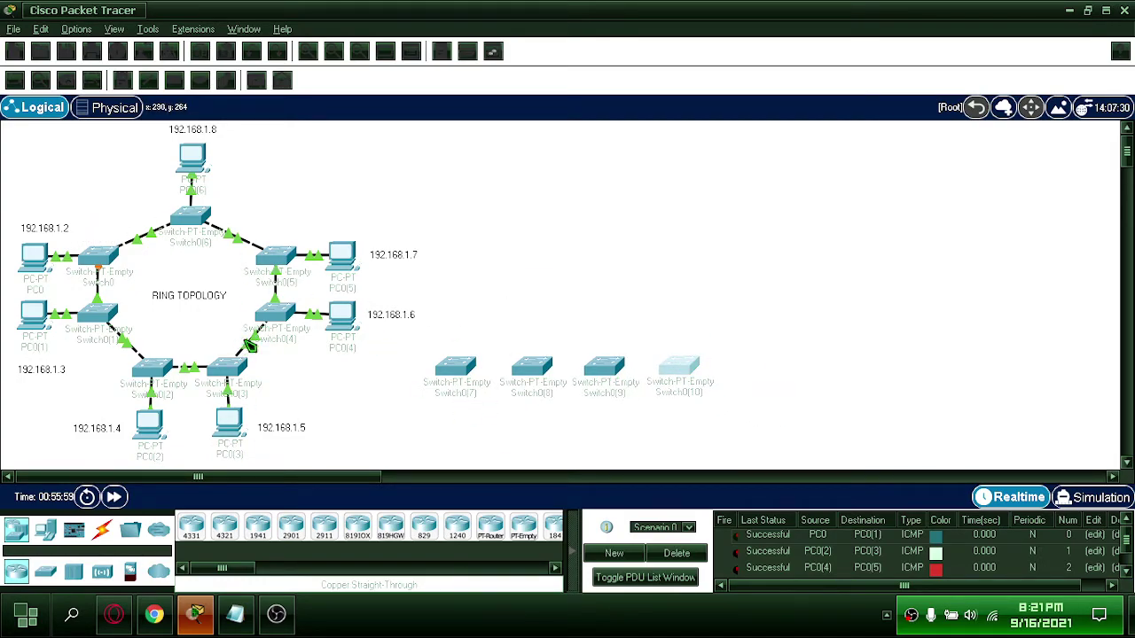
Place a generic PC-PT, PC1, above the new switches and copy it
click(45, 529)
click(191, 527)
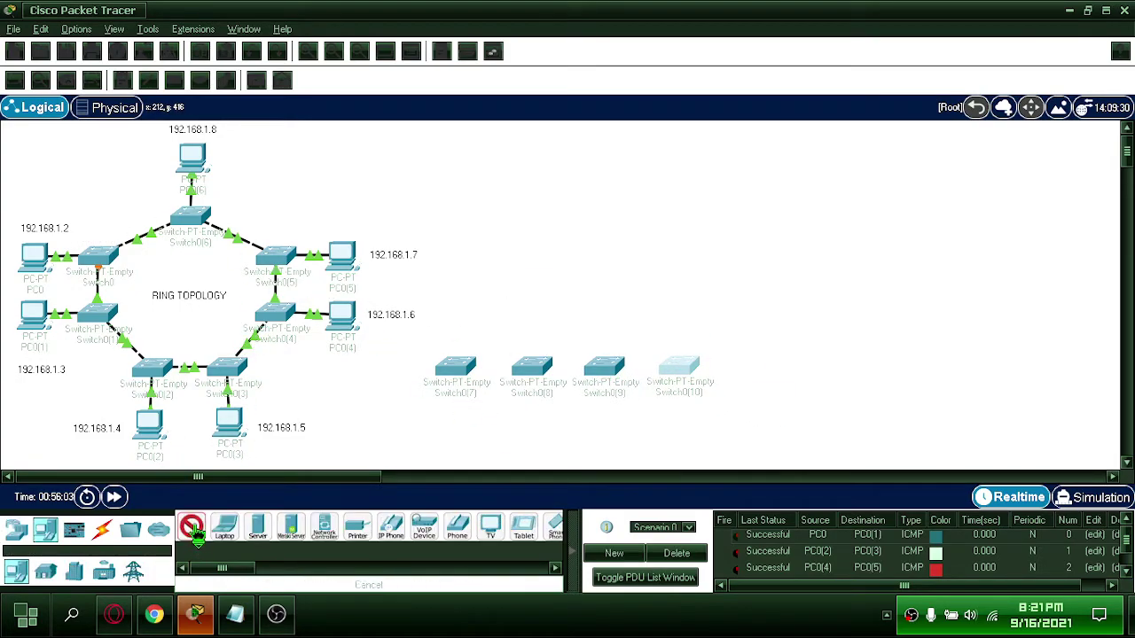
click(455, 254)
key(ctrl+c)
Paste three more PCs, PC1(1) to PC1(3), in a row beside PC1
key(ctrl+v)
click(529, 255)
key(ctrl+v)
click(612, 257)
key(ctrl+v)
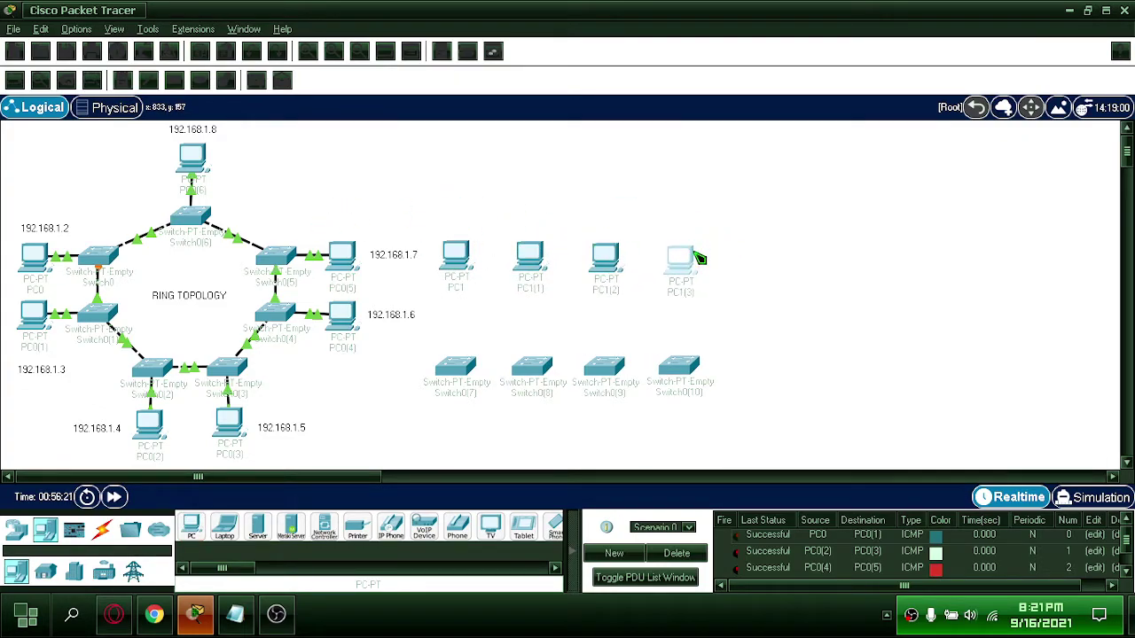
click(696, 258)
Link Switch0(7) to Switch0(8) with a copper cross-over cable
click(103, 530)
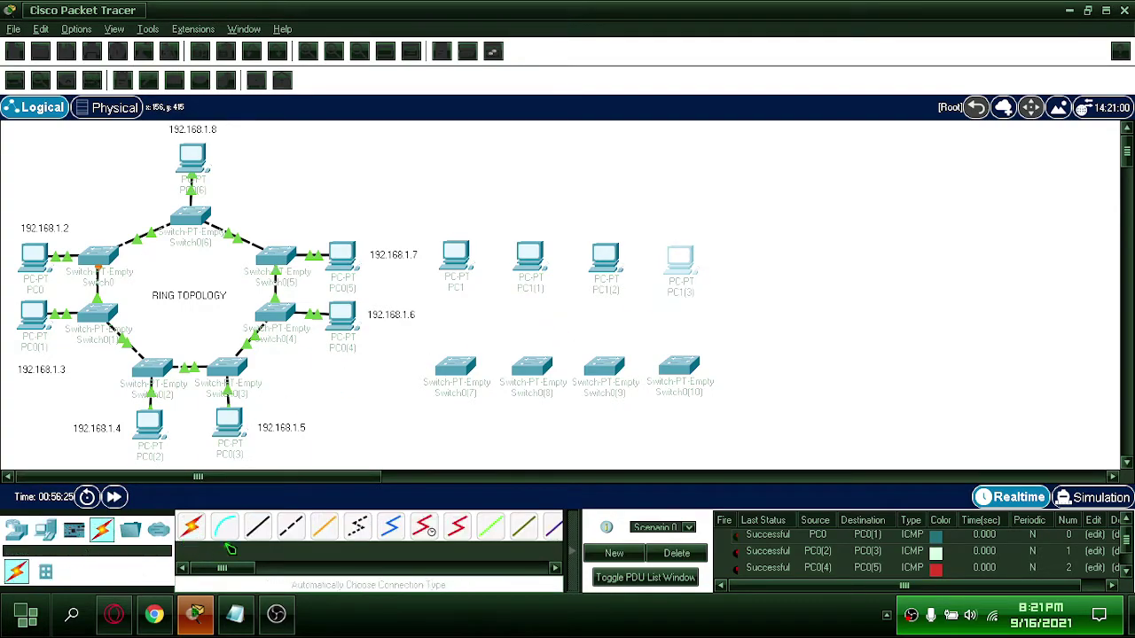
click(291, 526)
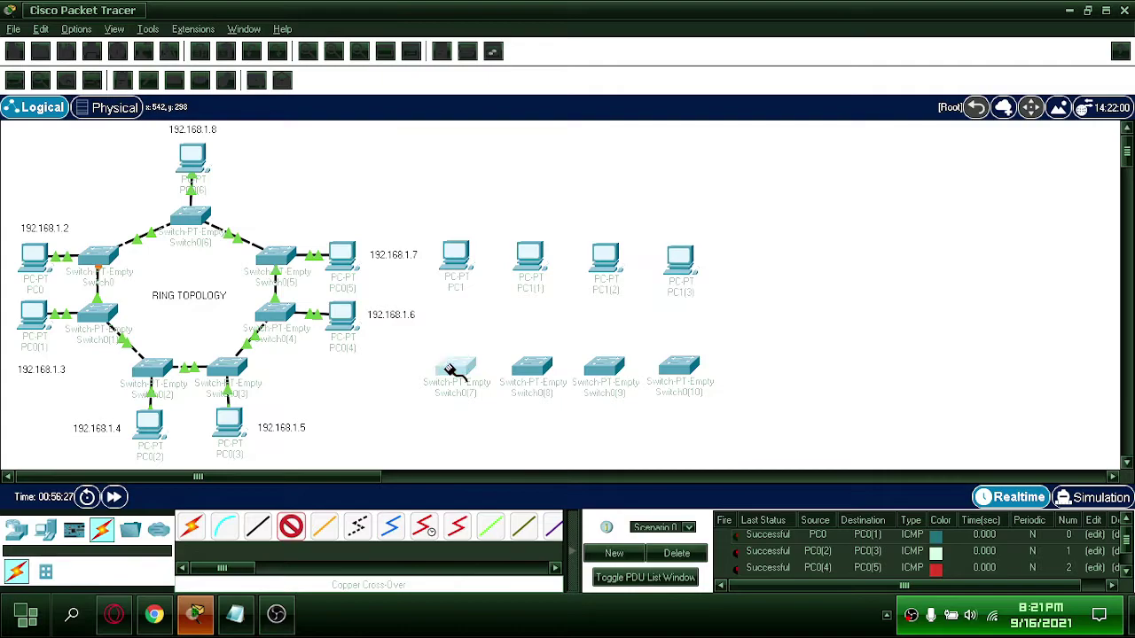
click(450, 371)
click(470, 399)
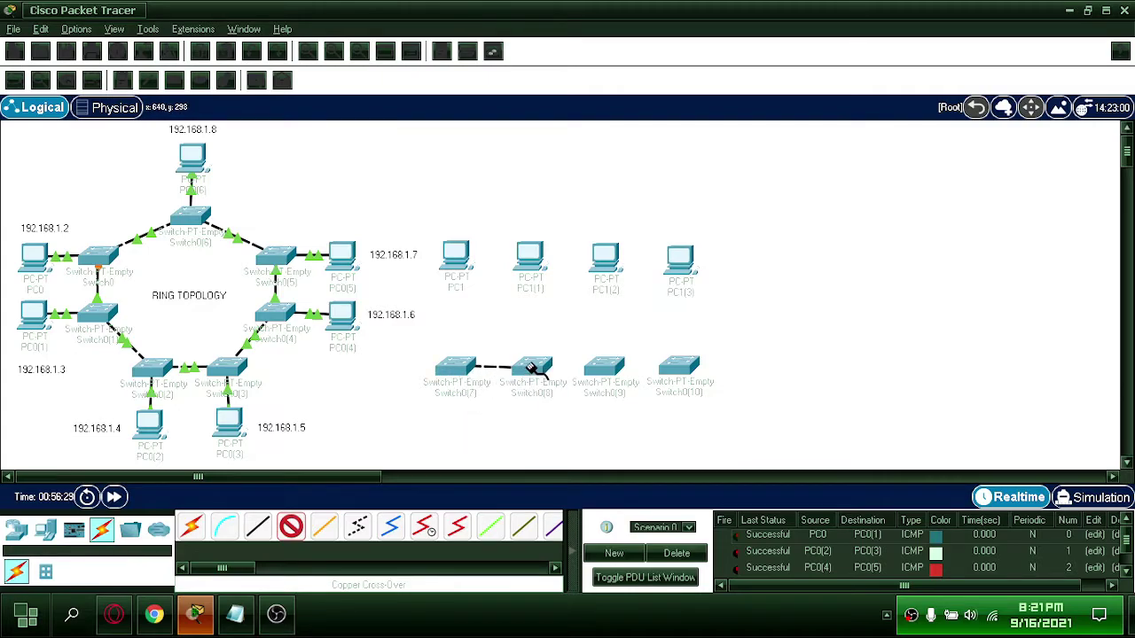
click(536, 367)
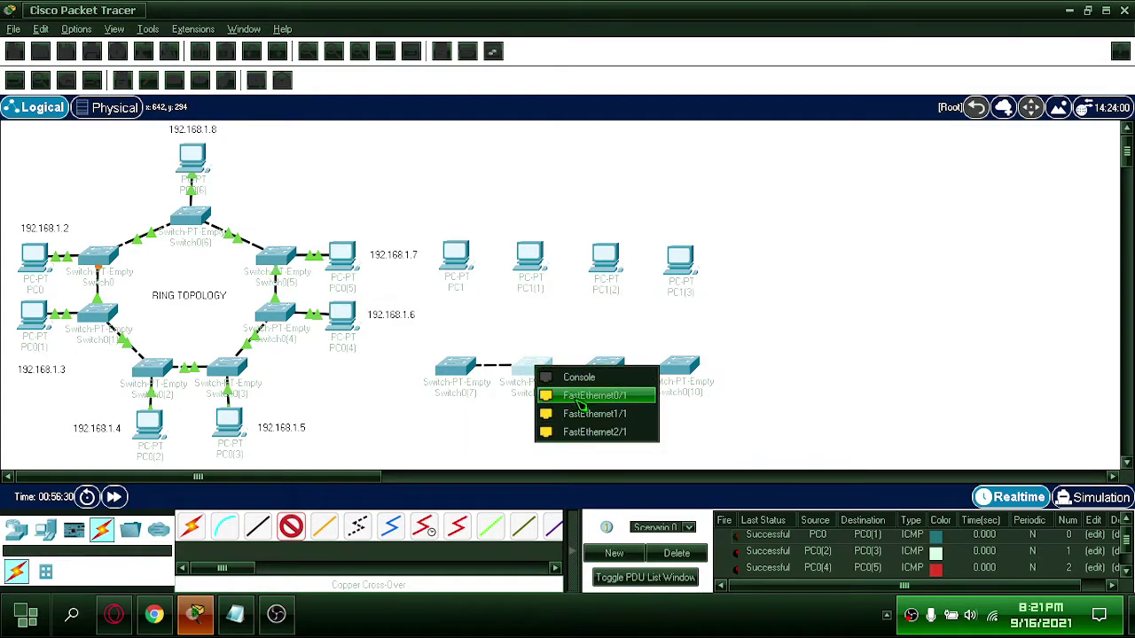
click(576, 403)
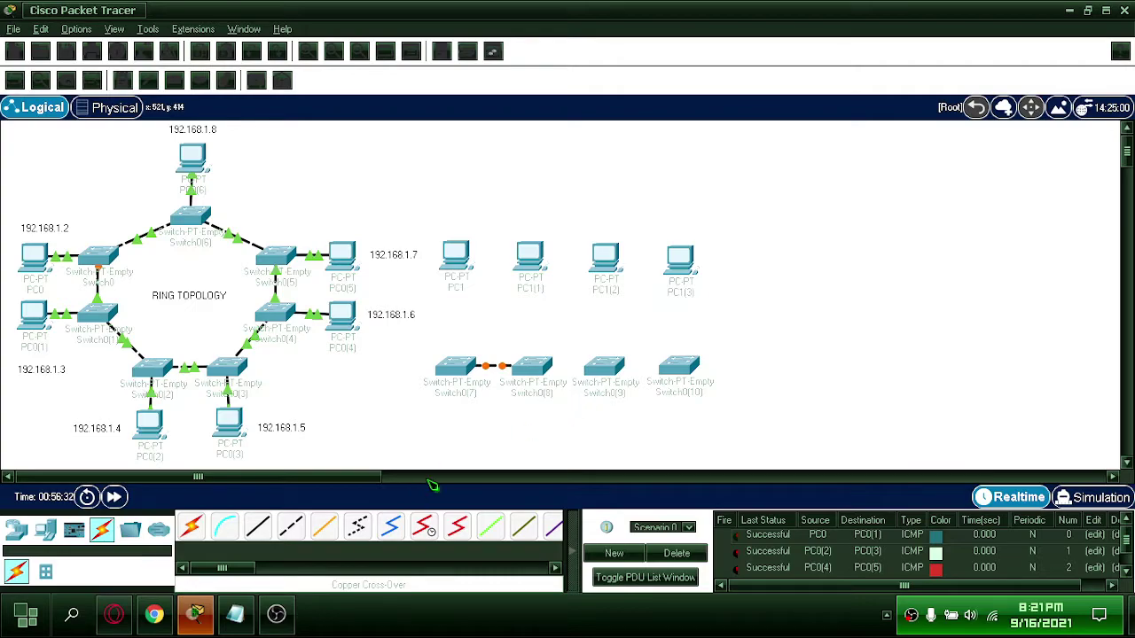
Chain Switch0(8) to Switch0(9) and Switch0(9) to Switch0(10) with cross-over cables
click(291, 526)
click(532, 367)
click(605, 367)
click(621, 399)
click(605, 367)
click(638, 399)
click(679, 371)
click(696, 391)
Cable Switch0(7) to PC1 and Switch0(8) to PC1(1) with straight-through cables on FastEthernet0
click(257, 527)
click(456, 367)
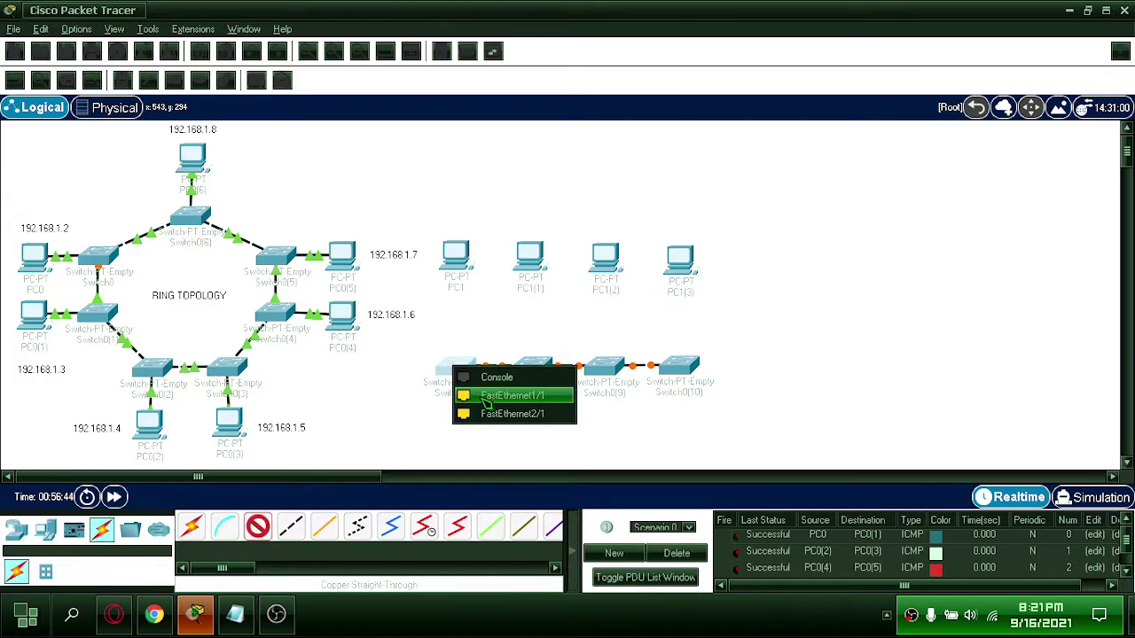
click(484, 398)
click(456, 257)
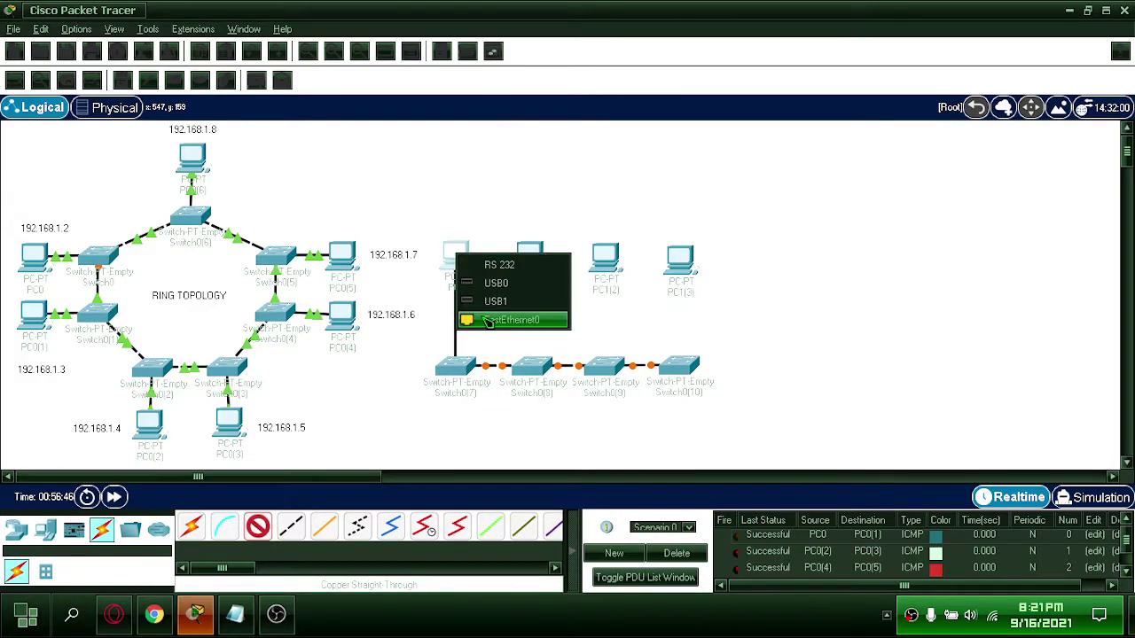
click(488, 321)
click(258, 527)
click(532, 366)
click(567, 395)
click(530, 257)
click(562, 321)
Cable Switch0(9) to PC1(2) and Switch0(10) to PC1(3) on FastEthernet0
click(605, 365)
click(639, 393)
click(604, 257)
click(639, 322)
click(257, 527)
click(683, 367)
click(740, 393)
click(682, 257)
click(711, 321)
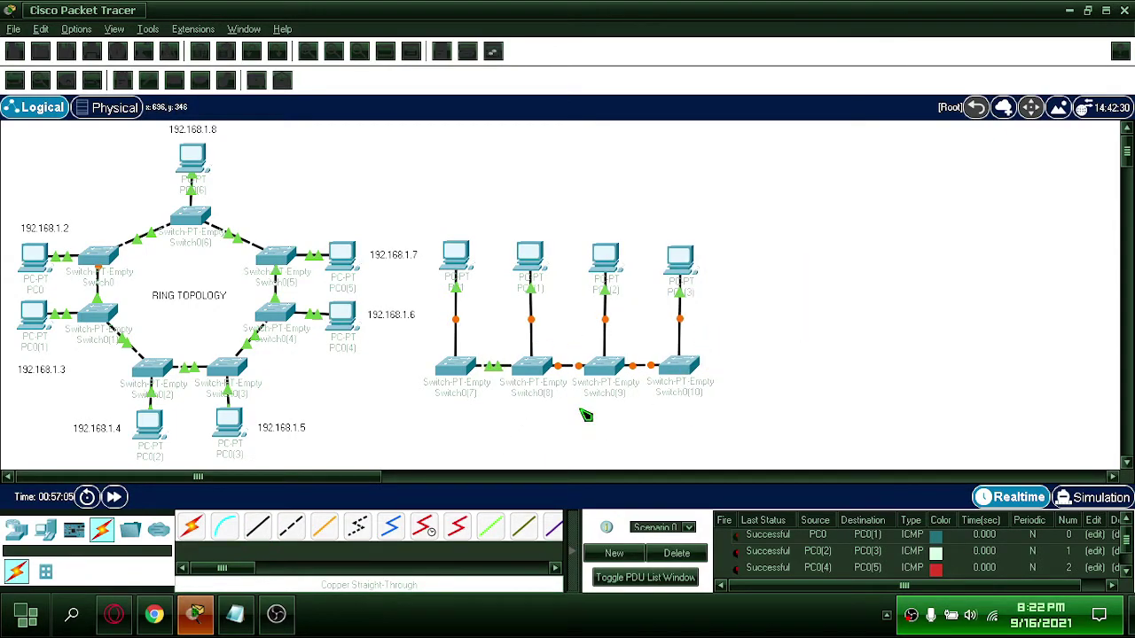
Add a 192.168.1.9 text note above the first bus PC
click(680, 257)
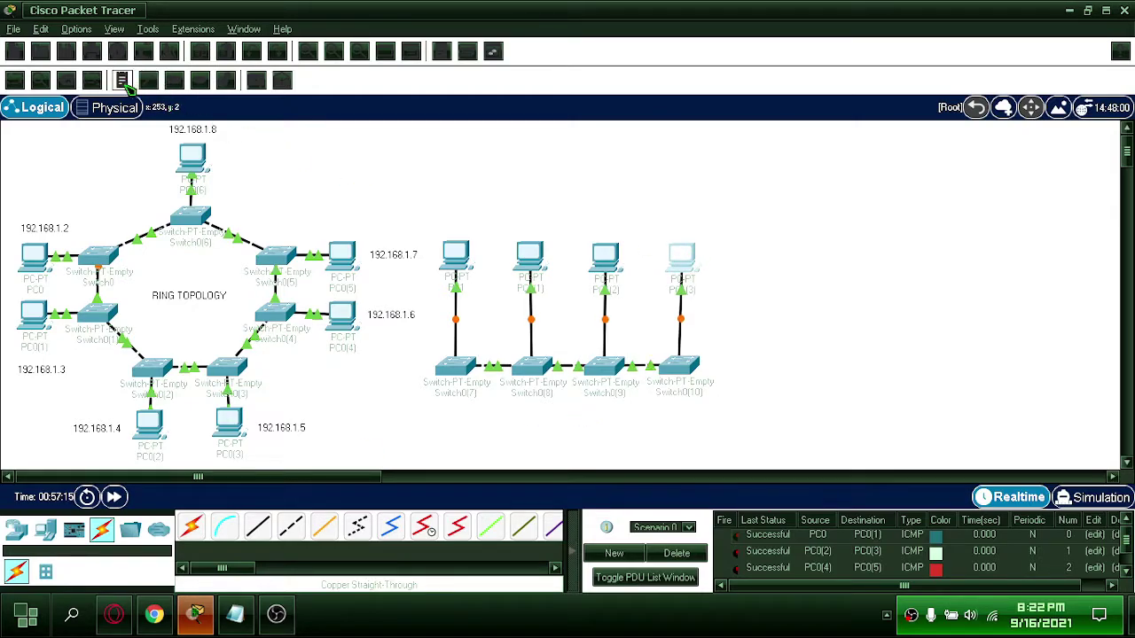
click(124, 82)
click(418, 222)
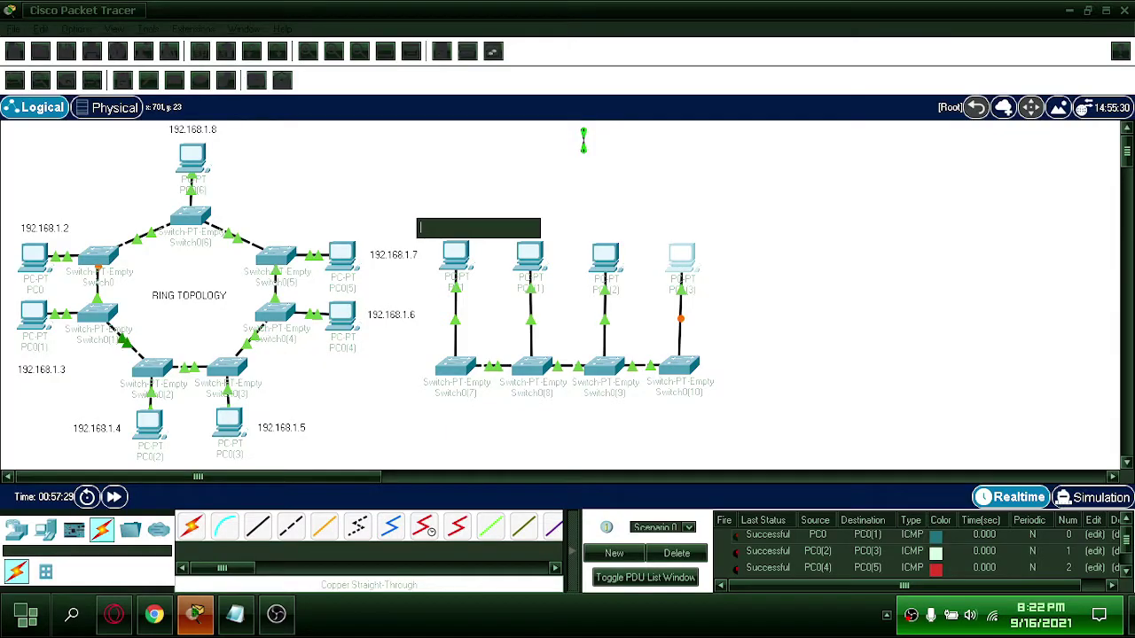
text(192.168.1.9)
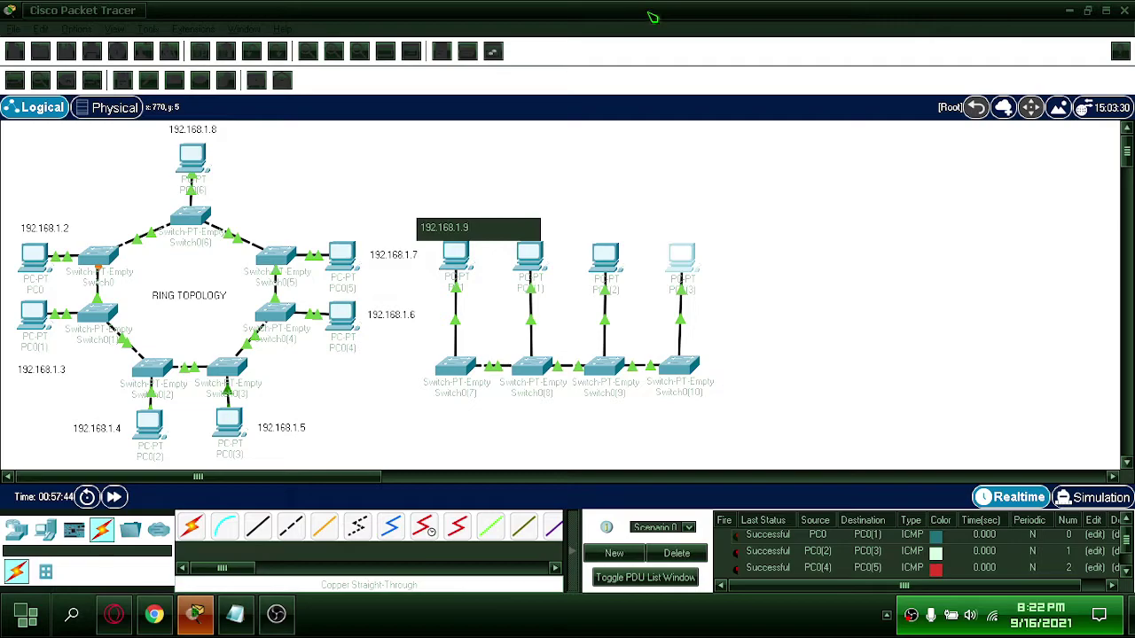
click(606, 211)
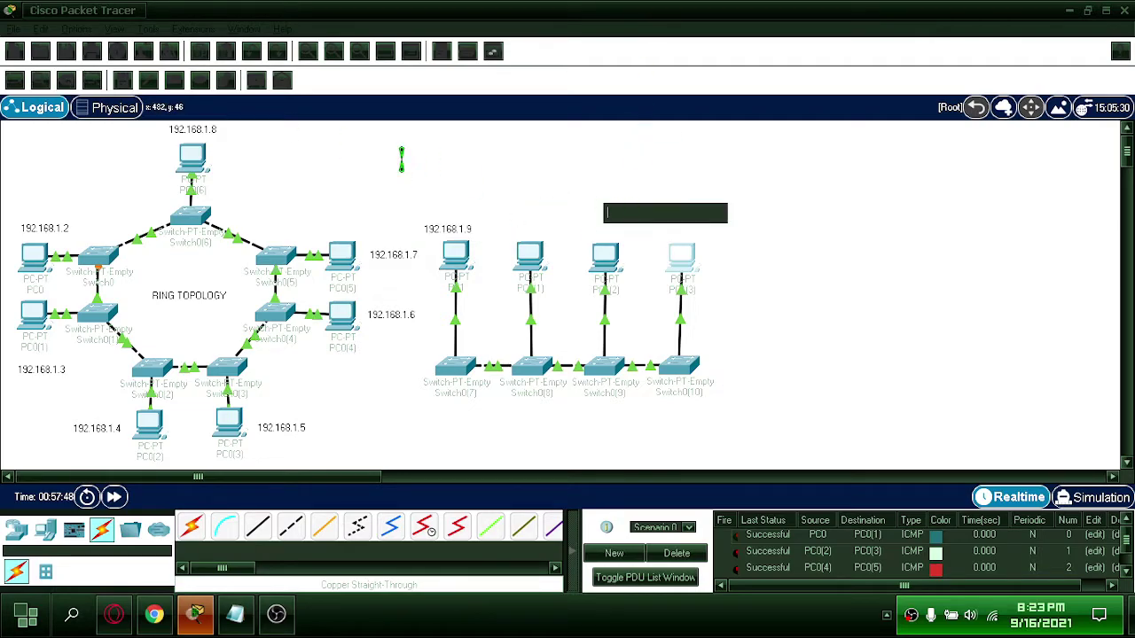
Copy the label and edit the copy to 192.168.1.10 above the second PC
click(452, 229)
key(ctrl+c)
key(ctrl+v)
drag(379, 202, 548, 229)
double_click(548, 229)
text(10)
click(683, 203)
Paste two more copies, editing them to 192.168.1.11 and 192.168.1.12 above the last PCs
key(ctrl+v)
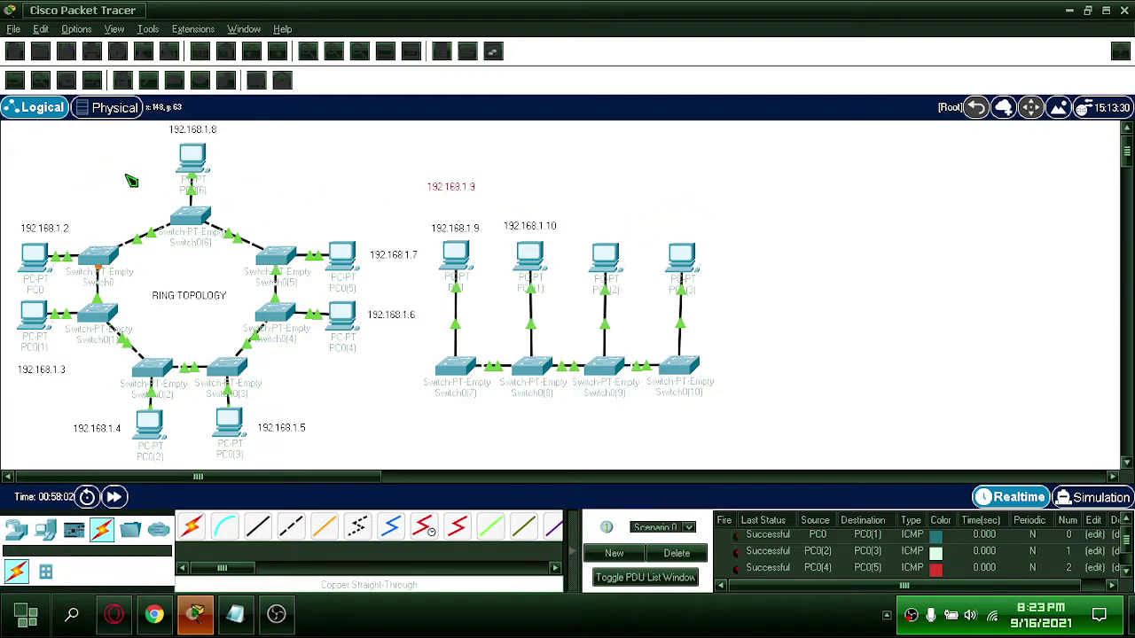
drag(465, 186, 608, 224)
double_click(608, 224)
text(11)
drag(456, 189, 683, 226)
double_click(683, 224)
text(12)
click(707, 229)
click(930, 206)
Start a BUS TOPOLOGY caption note below the bus
click(123, 80)
click(603, 432)
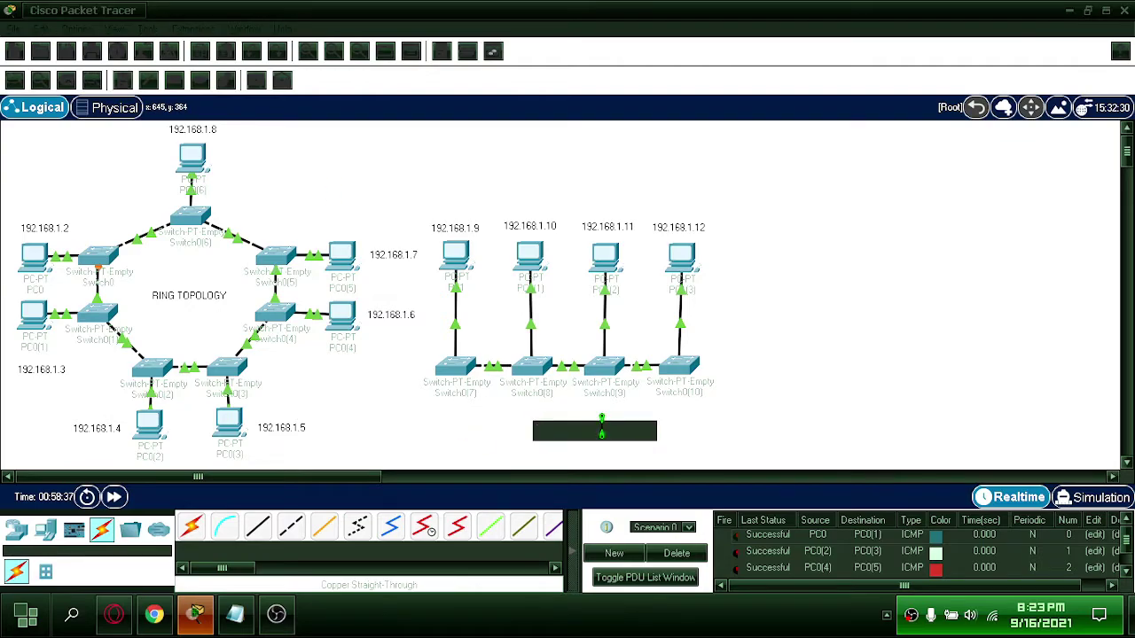
text(BUS)
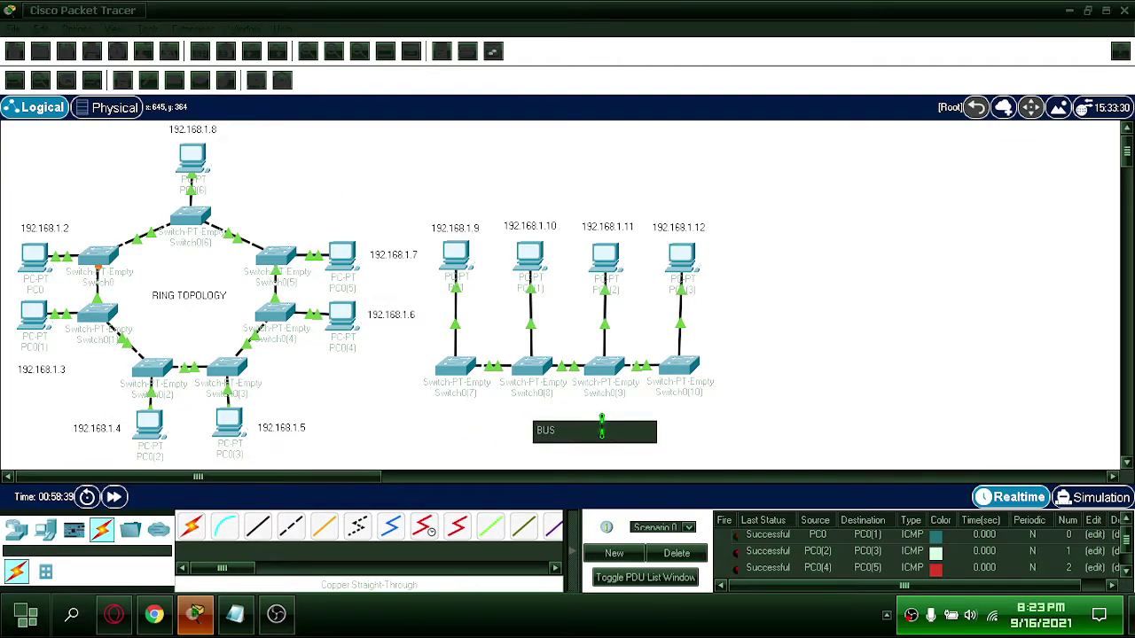
text( TOPOLOG)
text(Y)
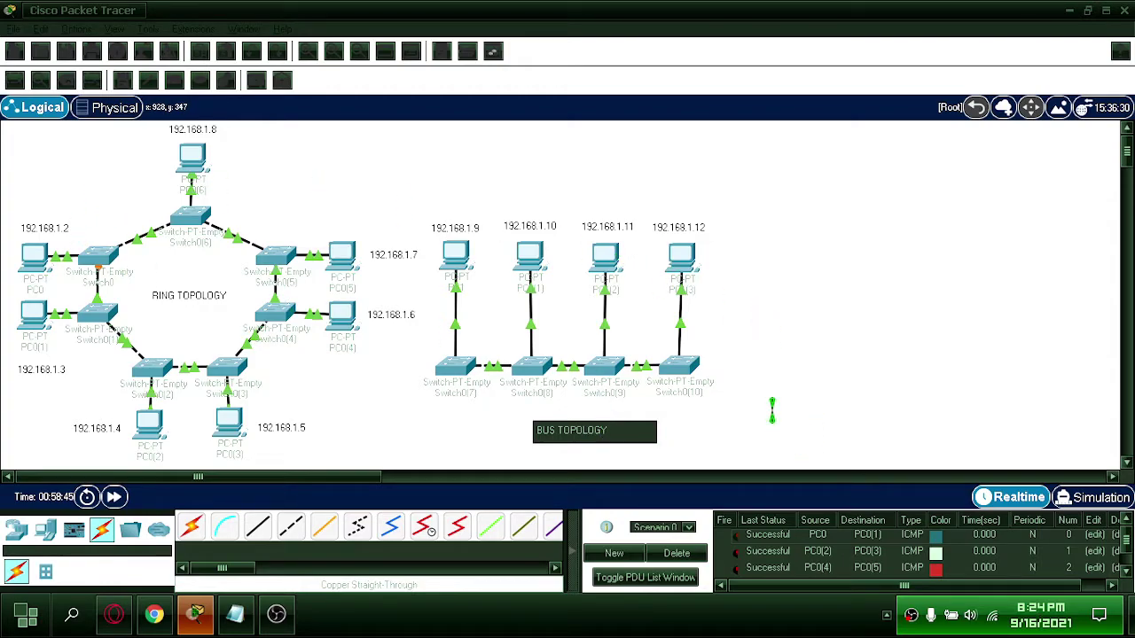
Finish the BUS TOPOLOGY caption and give PC1 IPv4 address 192.168.1.9, mask 255.255.255.0
click(776, 421)
drag(580, 433, 559, 426)
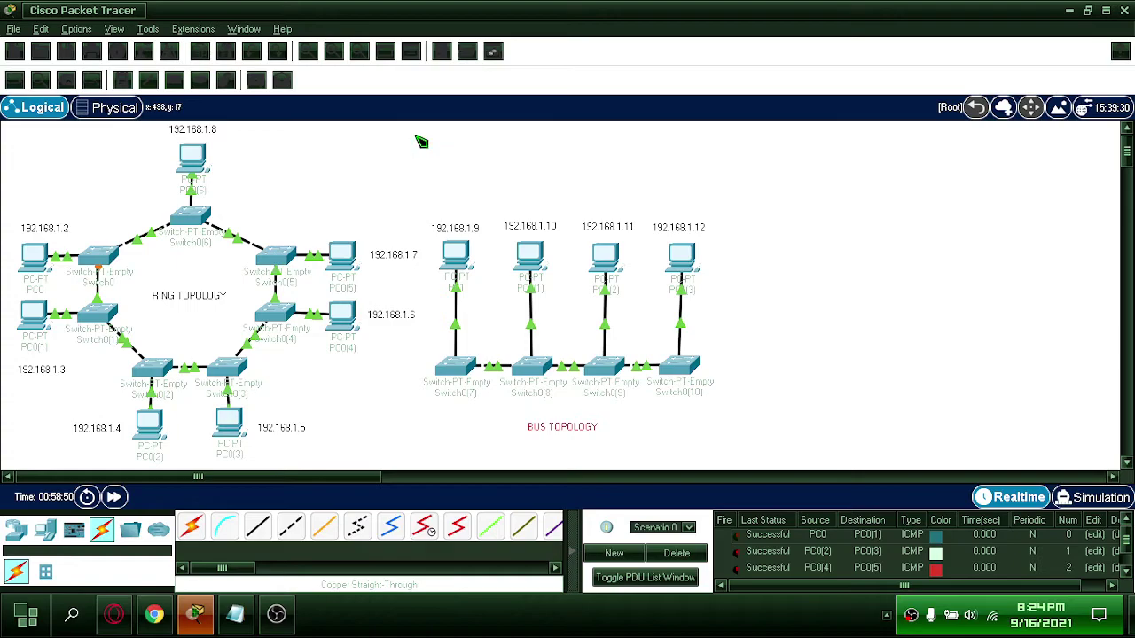
click(461, 259)
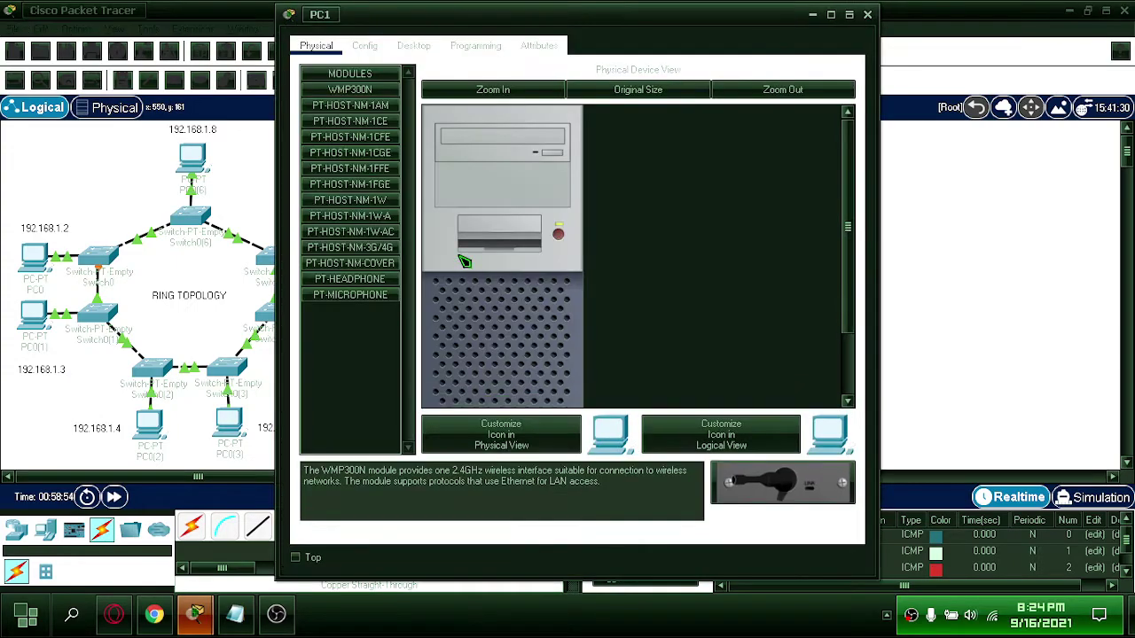
drag(749, 79, 627, 87)
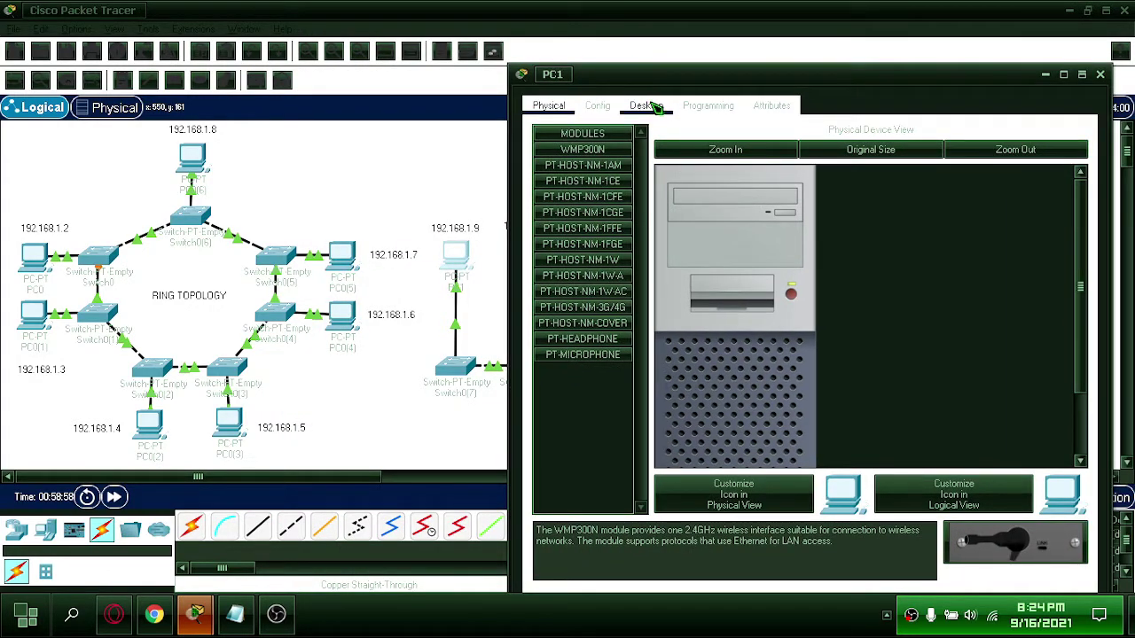
click(650, 106)
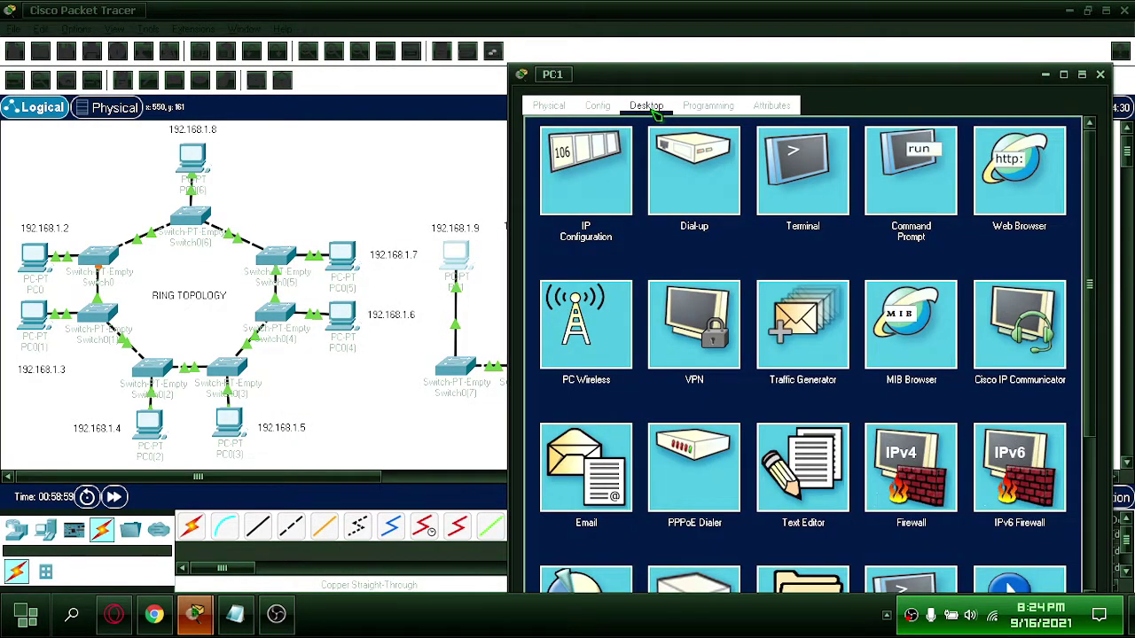
click(616, 147)
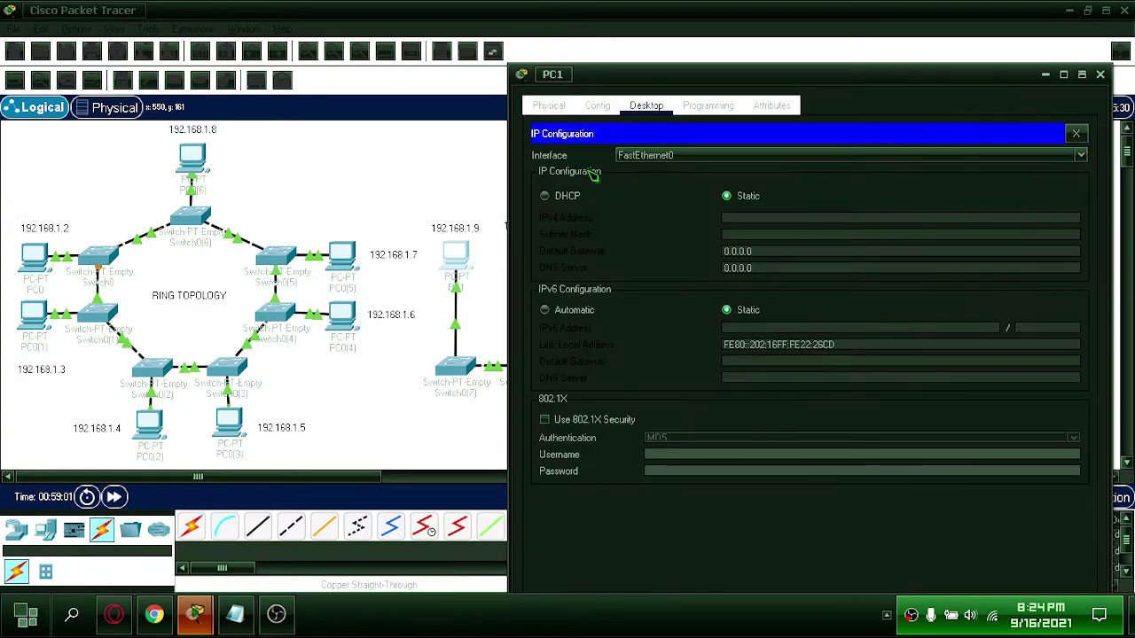
click(758, 218)
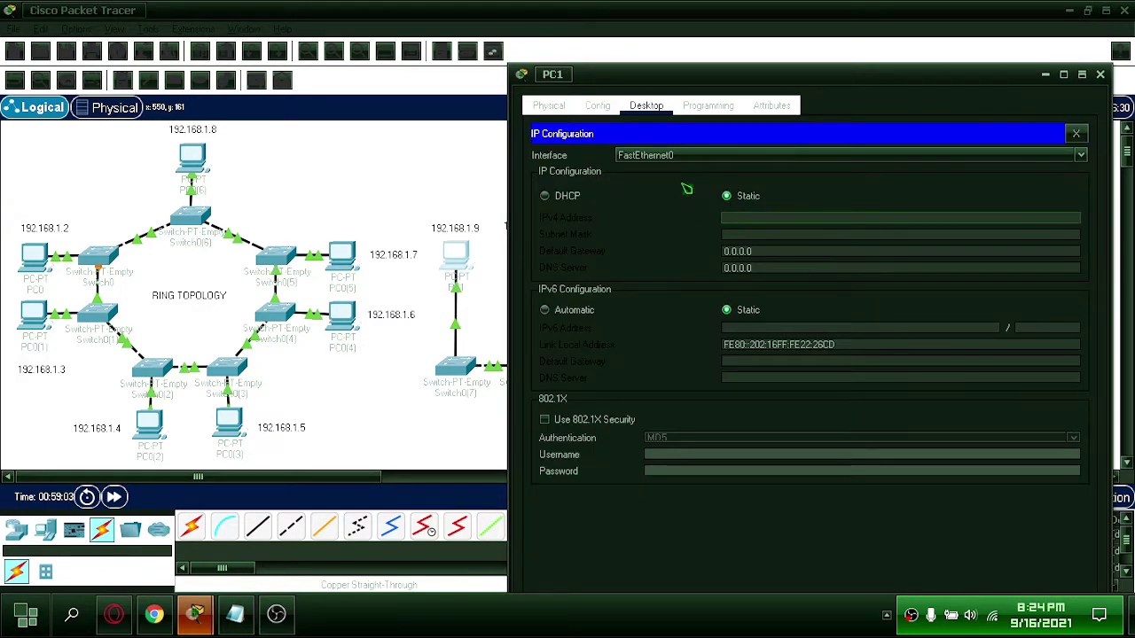
text(192.168.1)
text(.9)
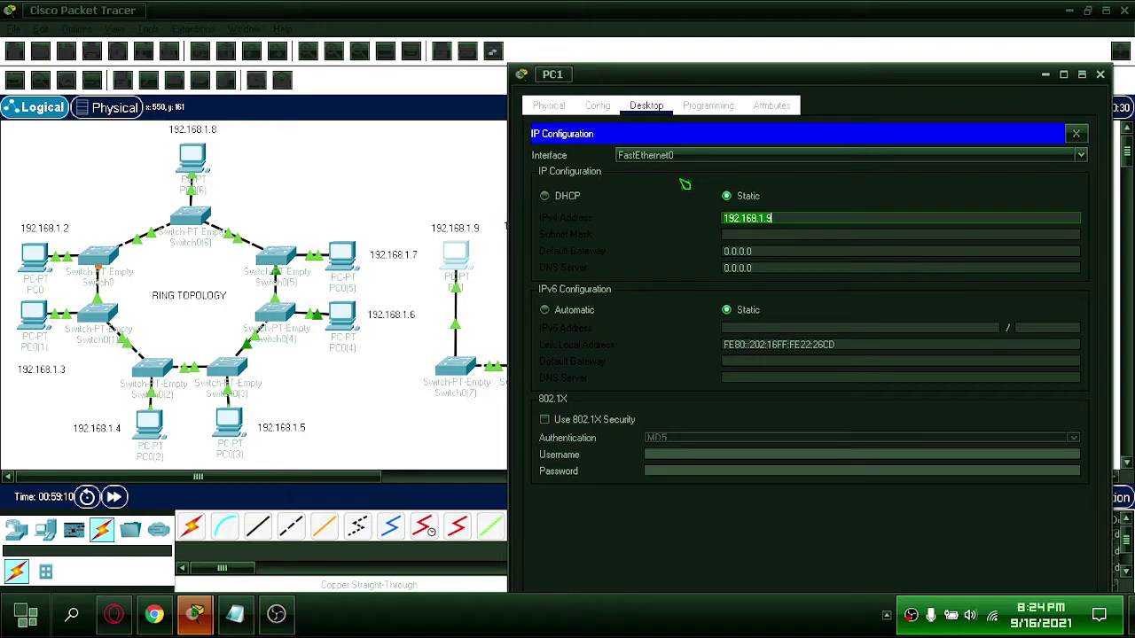
key(Tab)
click(1104, 75)
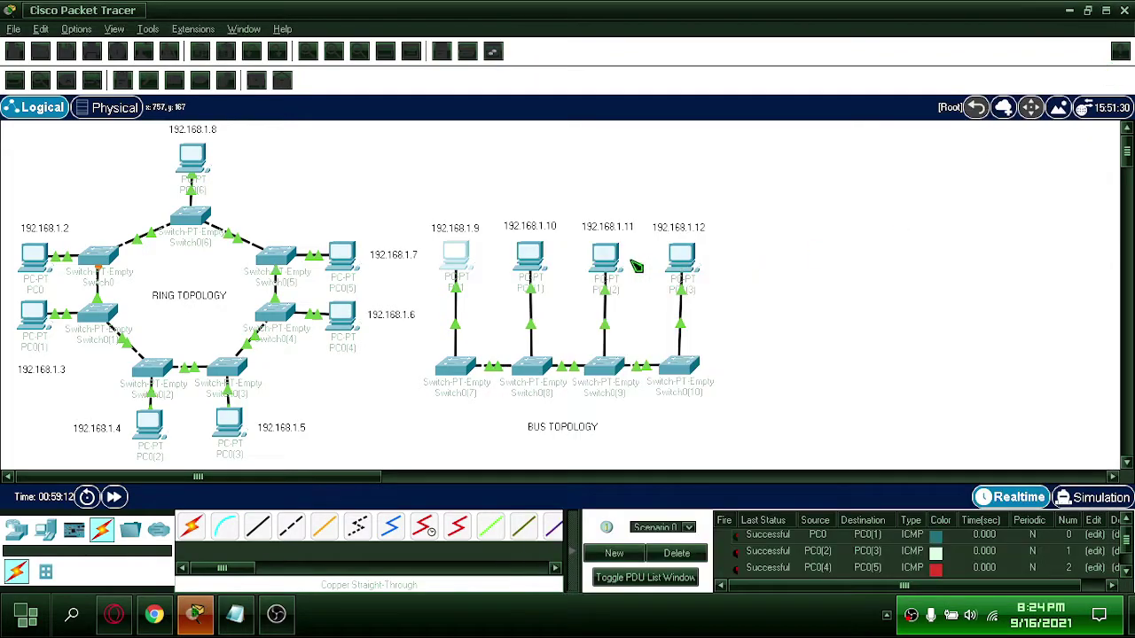
Give PC1(1) IPv4 address 192.168.1.10 with mask 255.255.255.0
click(533, 258)
drag(378, 12, 692, 68)
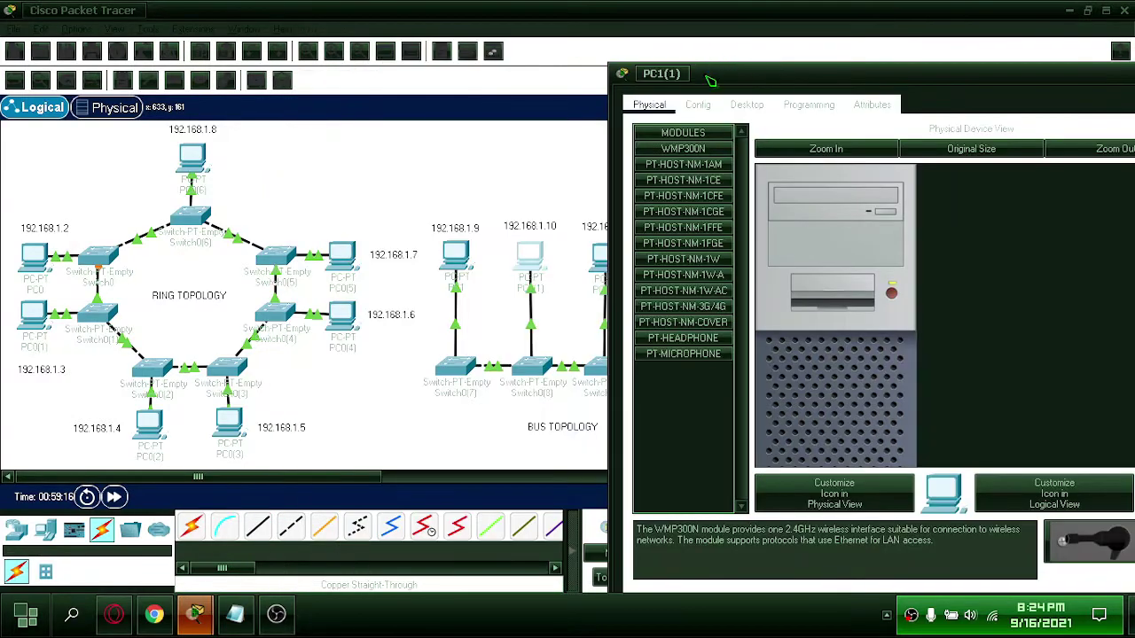
click(729, 100)
click(668, 166)
text(192.168.1.10)
key(Tab)
click(1127, 69)
Set PC1(2)'s static IPv4 address to match its 192.168.1.11 label, mask 255.255.255.0
click(606, 255)
drag(373, 14, 746, 69)
click(741, 101)
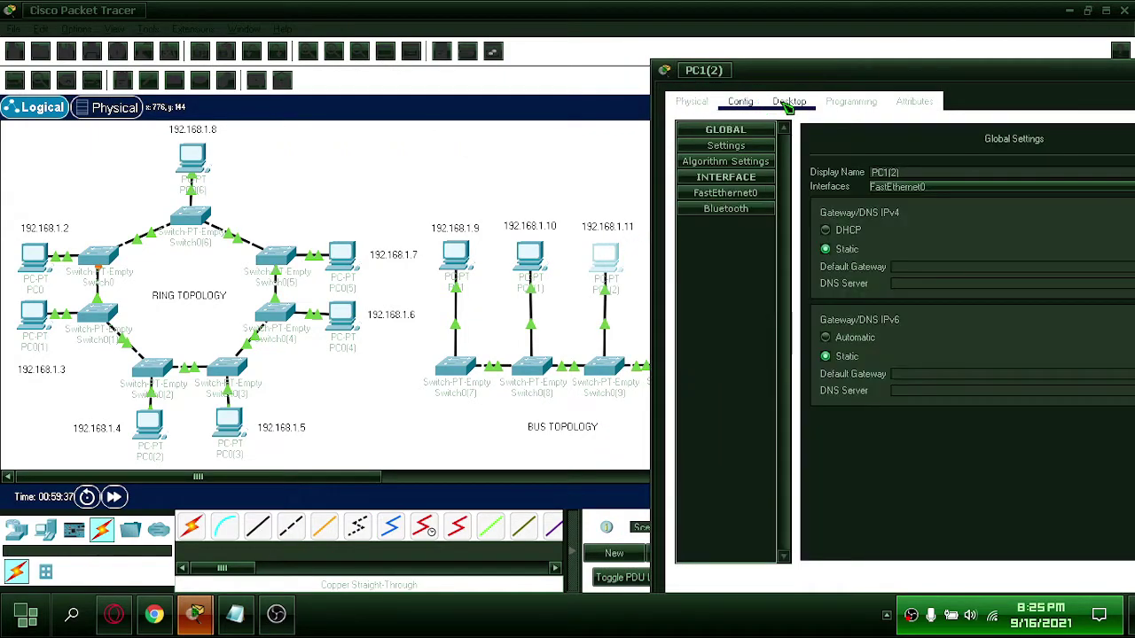
click(790, 101)
click(729, 166)
click(948, 214)
text(192.168.1.10)
key(Tab)
key(alt+F4)
Set PC1(3)'s static IPv4 address to 192.168.1.12 with mask 255.255.255.0
click(682, 257)
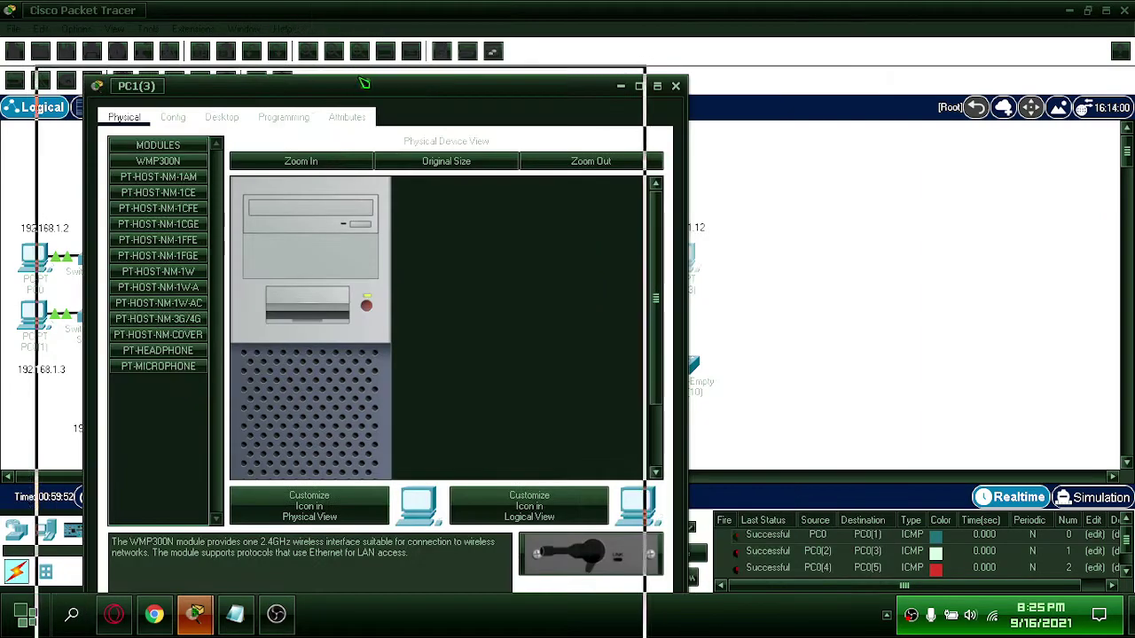
drag(373, 25, 127, 62)
click(165, 93)
click(85, 146)
text(192.168.1.11)
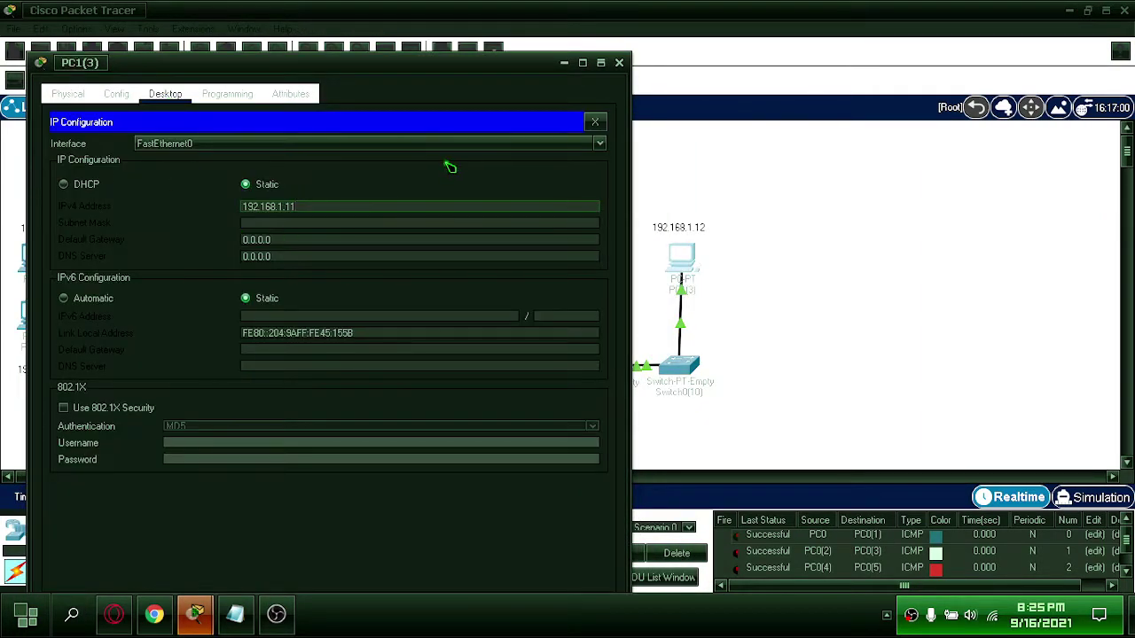
key(ctrl+a)
key(Tab)
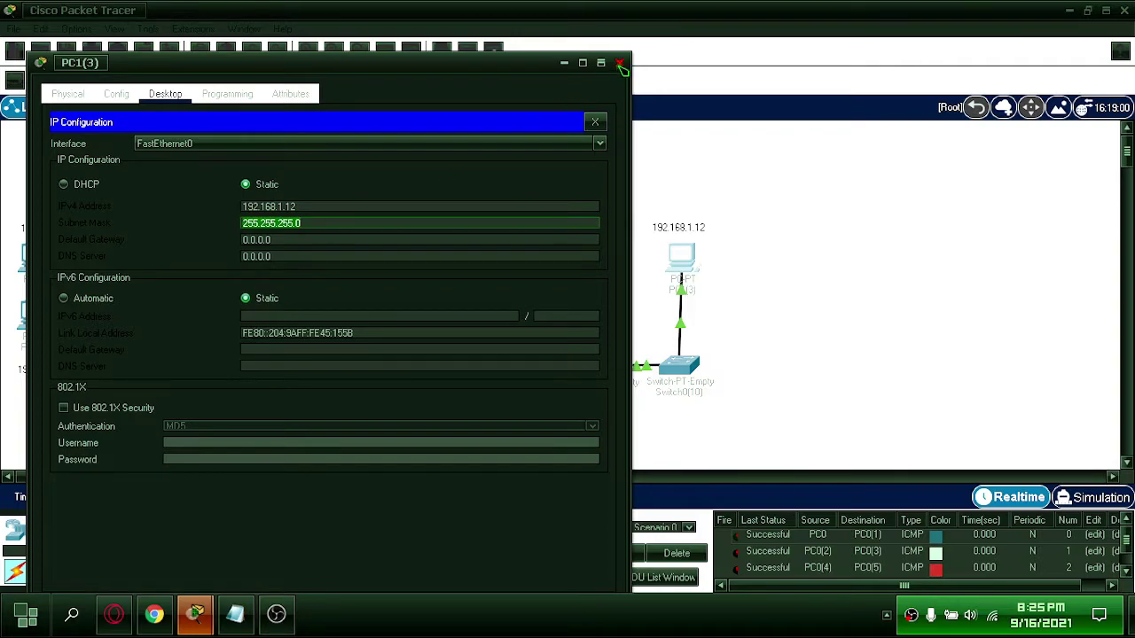
click(619, 63)
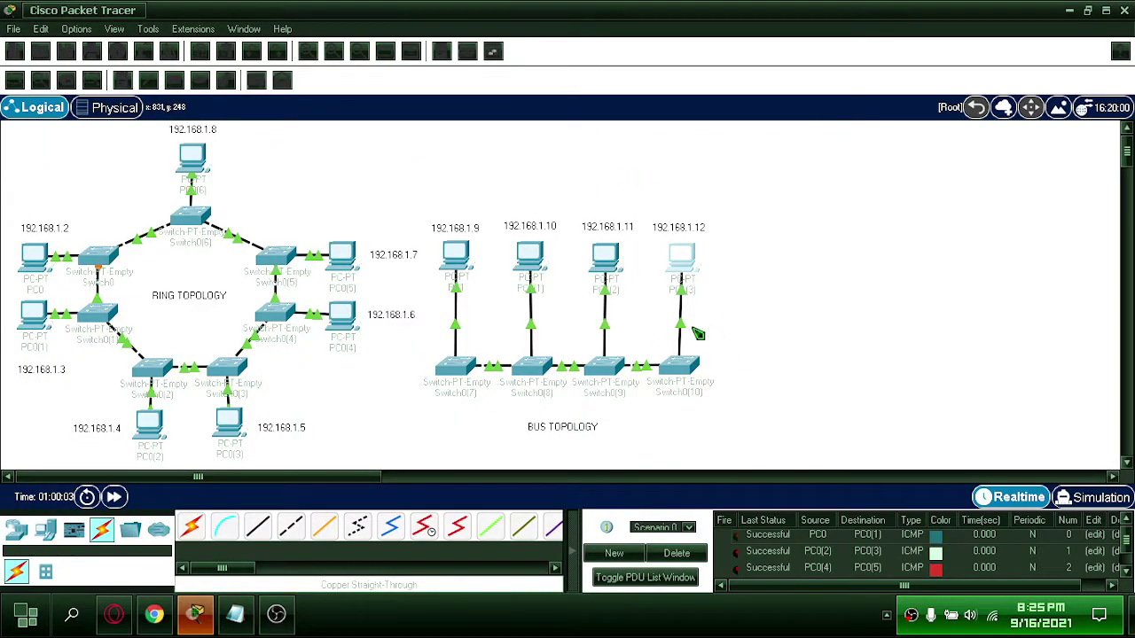
Send a simple test ping from PC1 to PC1(1)
click(256, 83)
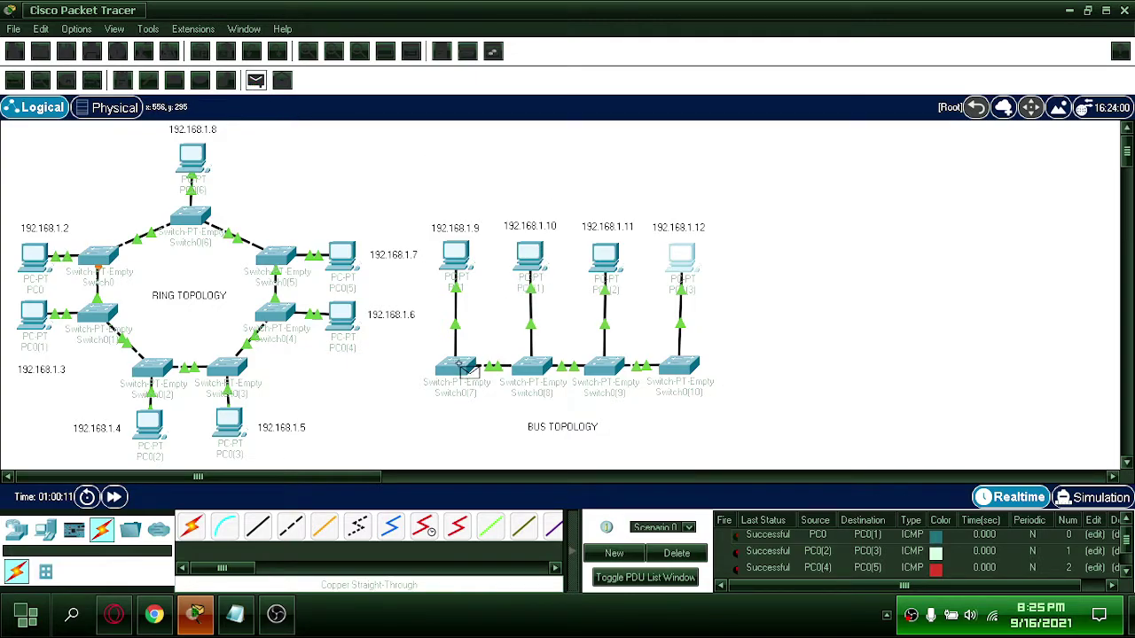
click(456, 256)
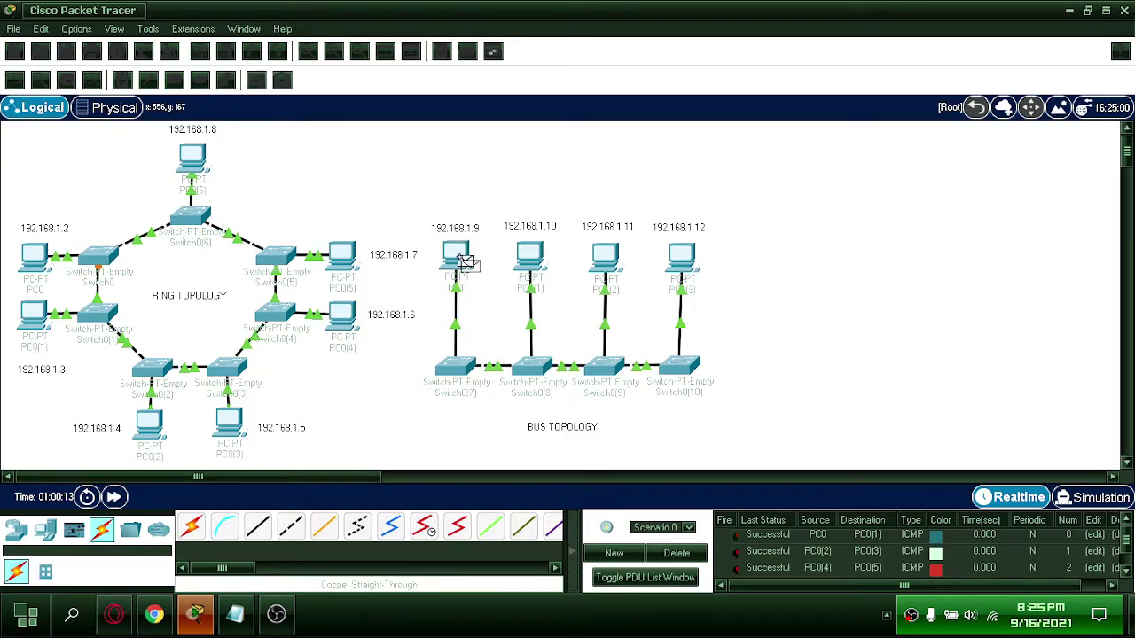
click(531, 258)
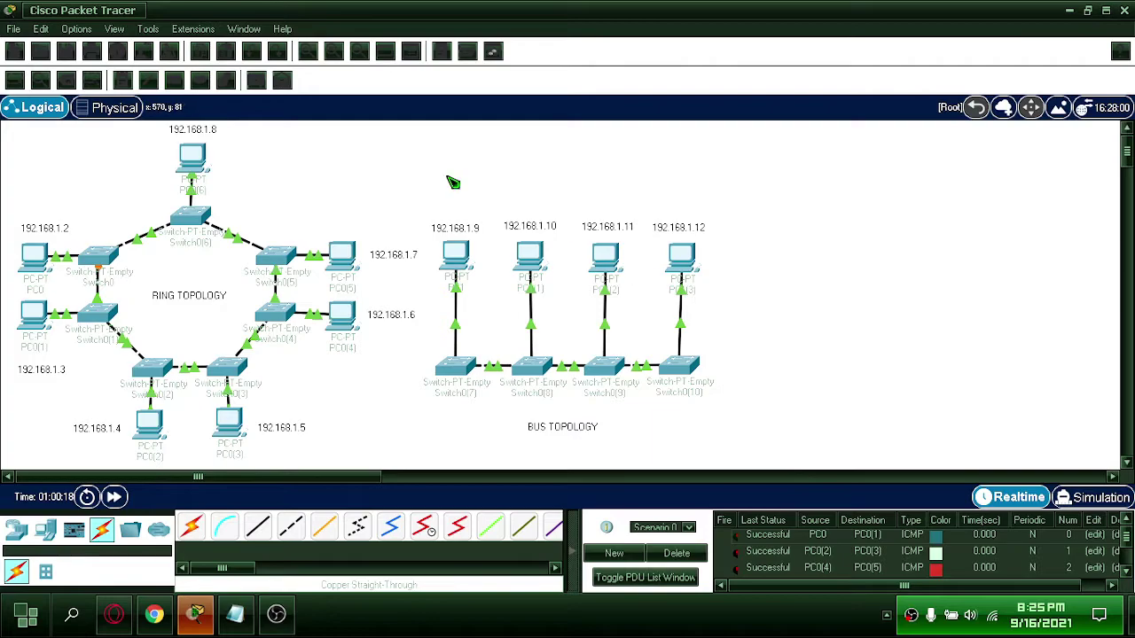
Send a second ping from PC1(2) to PC1(3) and check the PDU list shows Successful
click(257, 84)
click(610, 263)
click(689, 260)
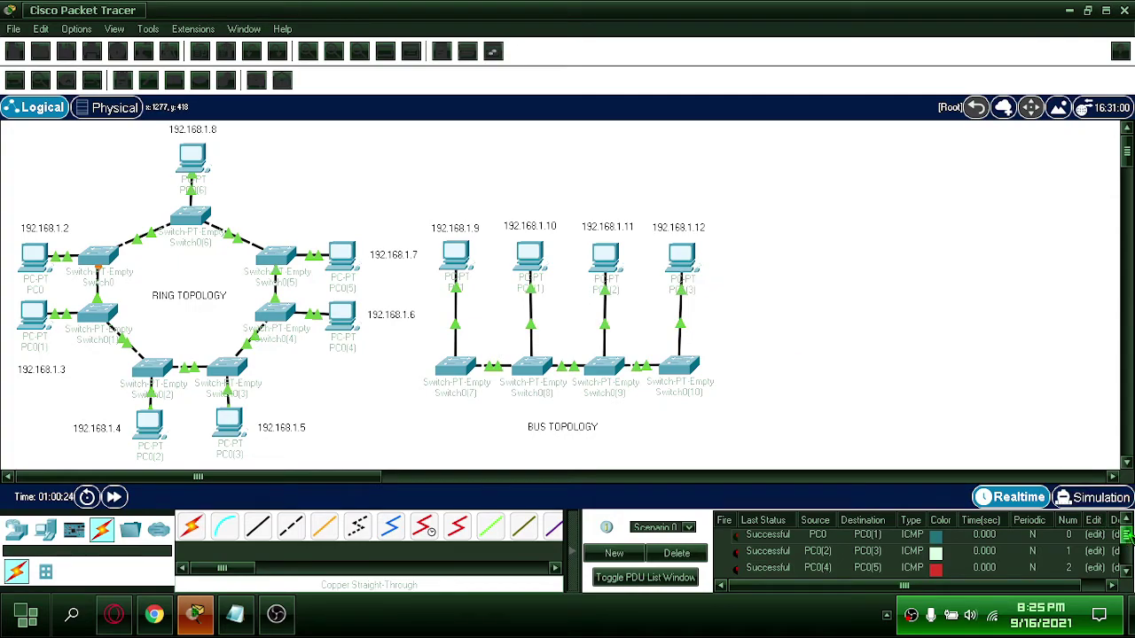
drag(1128, 535, 1129, 557)
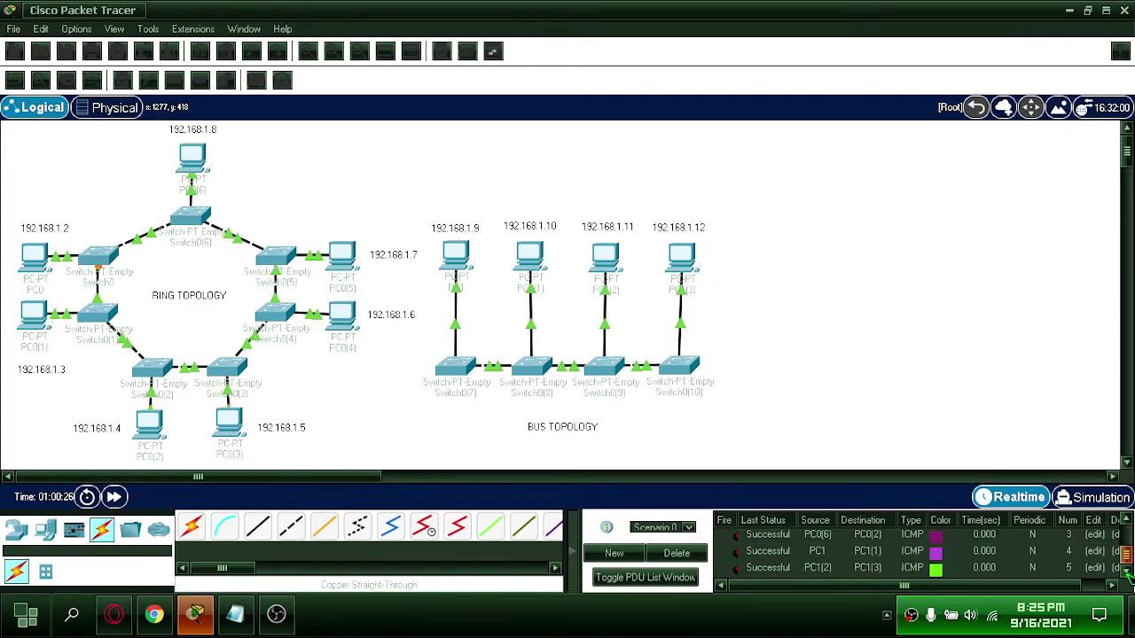
click(1128, 573)
drag(1121, 555, 1125, 532)
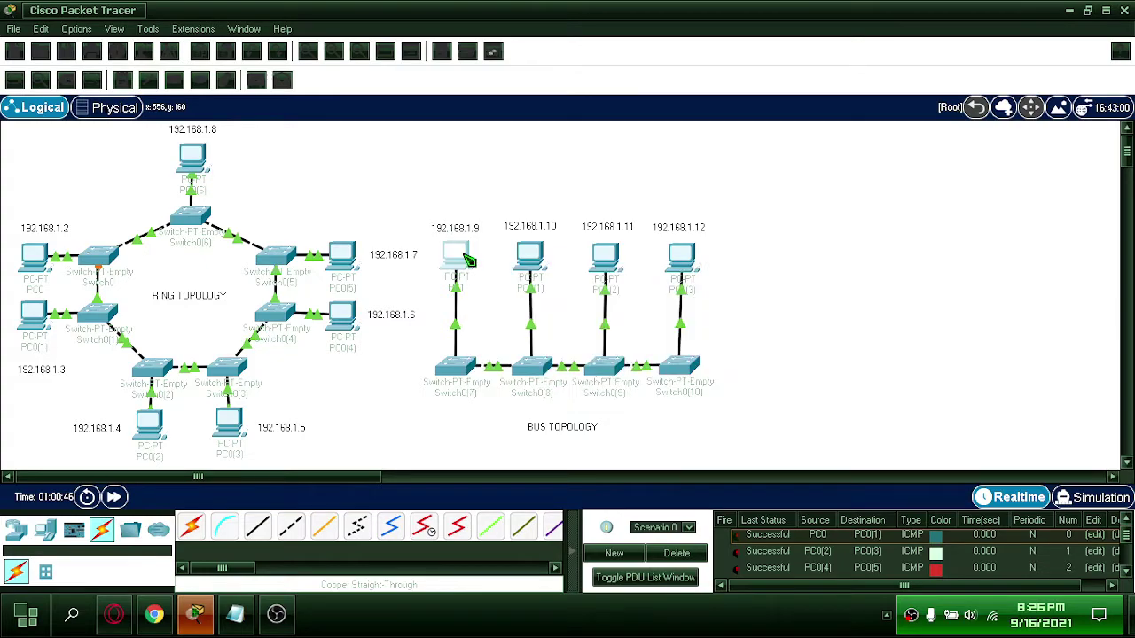
Open PC1's Command Prompt and ping 192.168.1.10
click(467, 259)
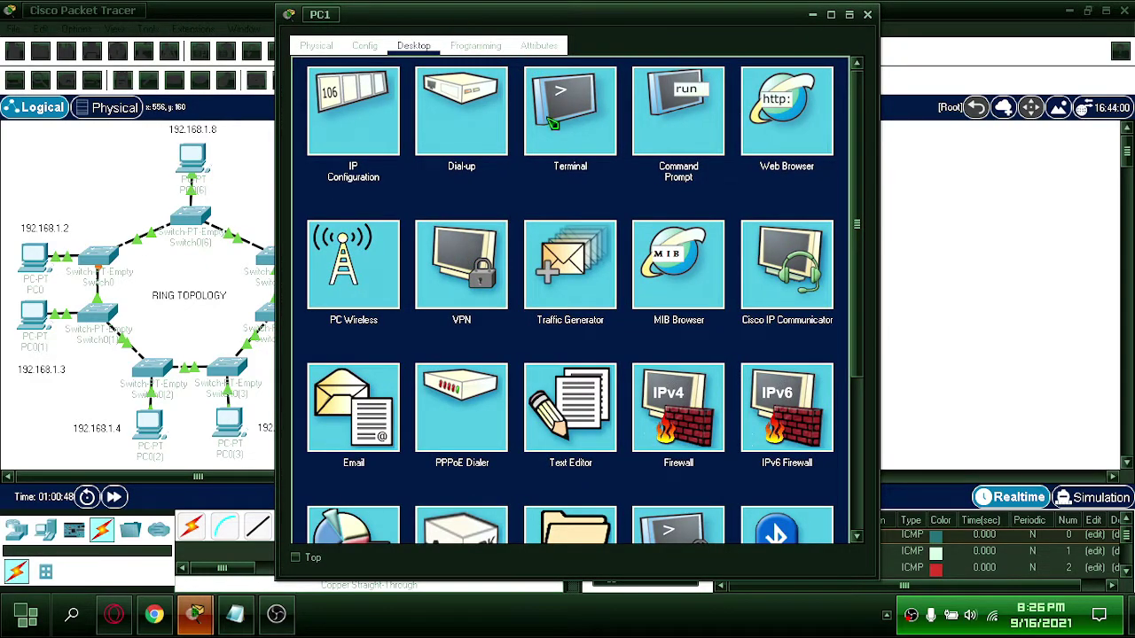
mouse_move(404, 17)
mouse_down()
mouse_move(791, 42)
mouse_move(719, 51)
mouse_up()
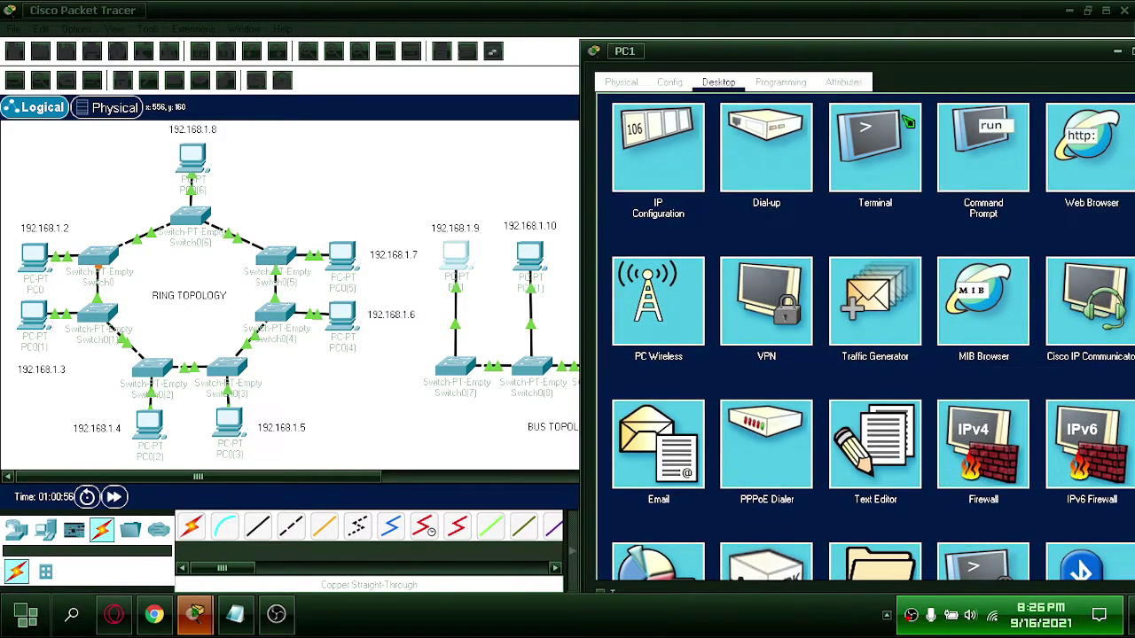
click(996, 138)
text(ping 192.168.1.10)
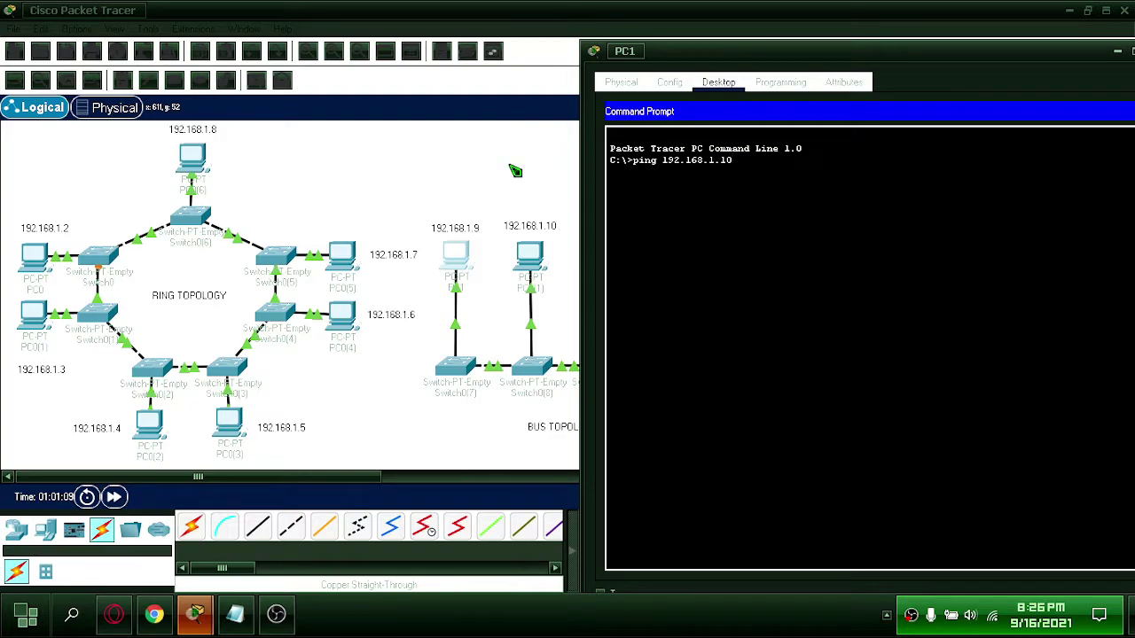
key(Return)
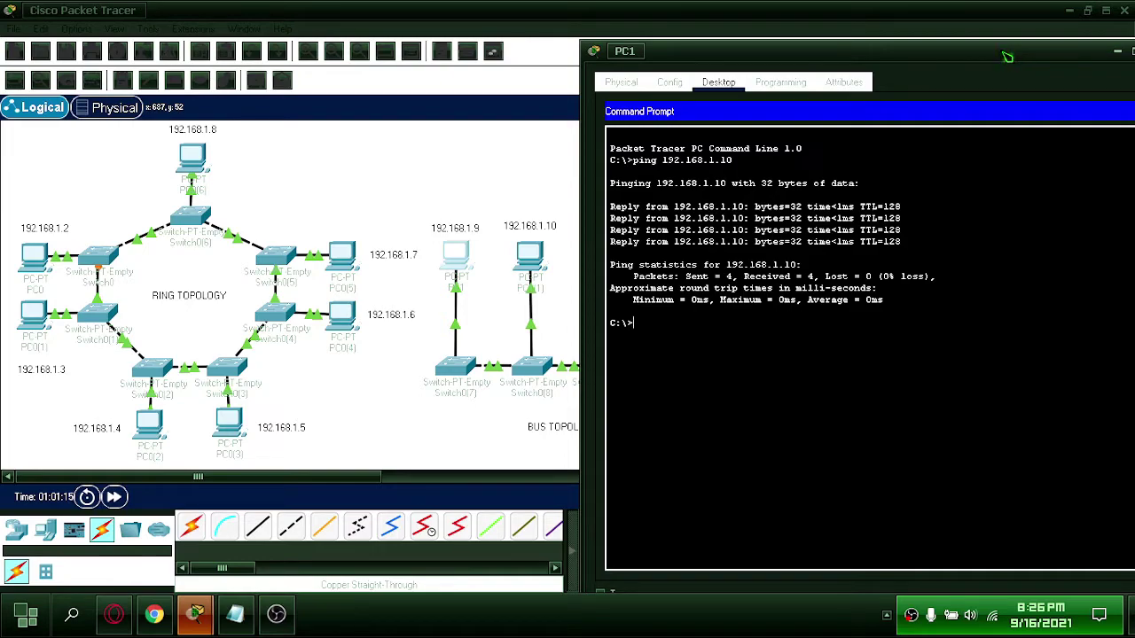
Ping 192.168.1.11 and 192.168.1.12 from PC1, then exit and close the window
mouse_move(1007, 56)
mouse_down()
mouse_move(982, 62)
mouse_move(1052, 61)
mouse_move(954, 56)
mouse_move(1008, 57)
mouse_move(972, 62)
mouse_up()
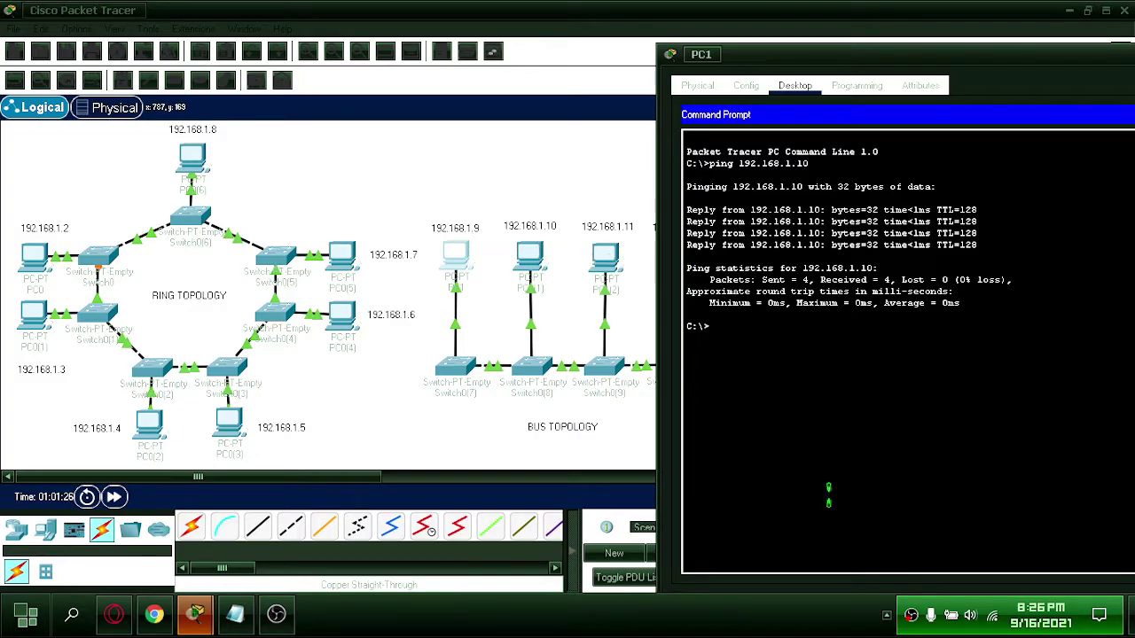
text(ping 192.)
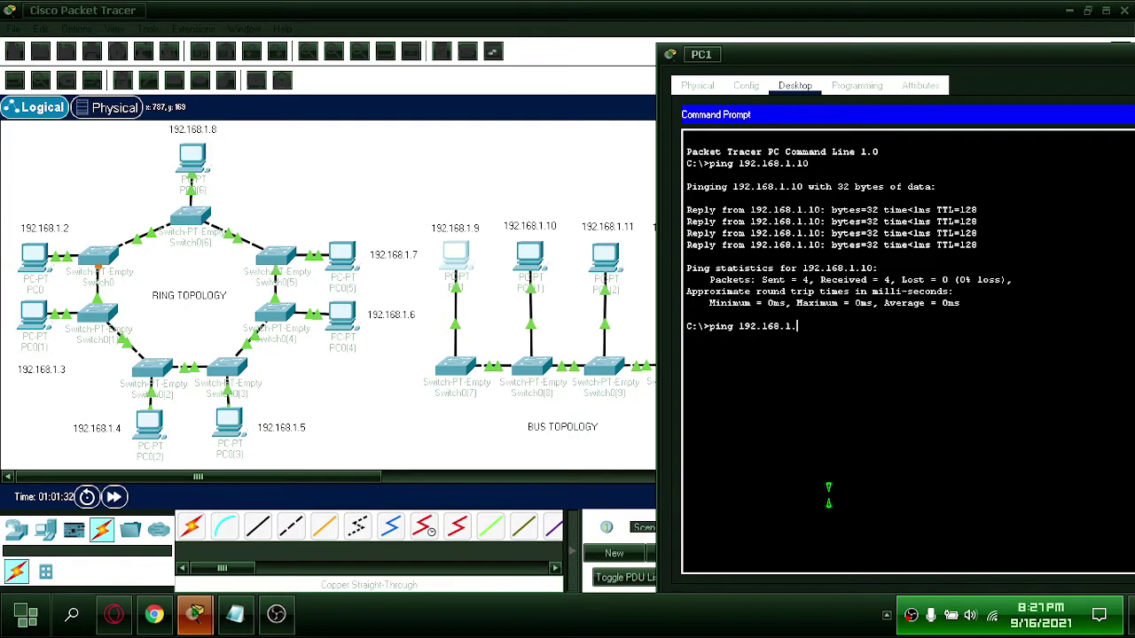
text(168.1)
key(Return)
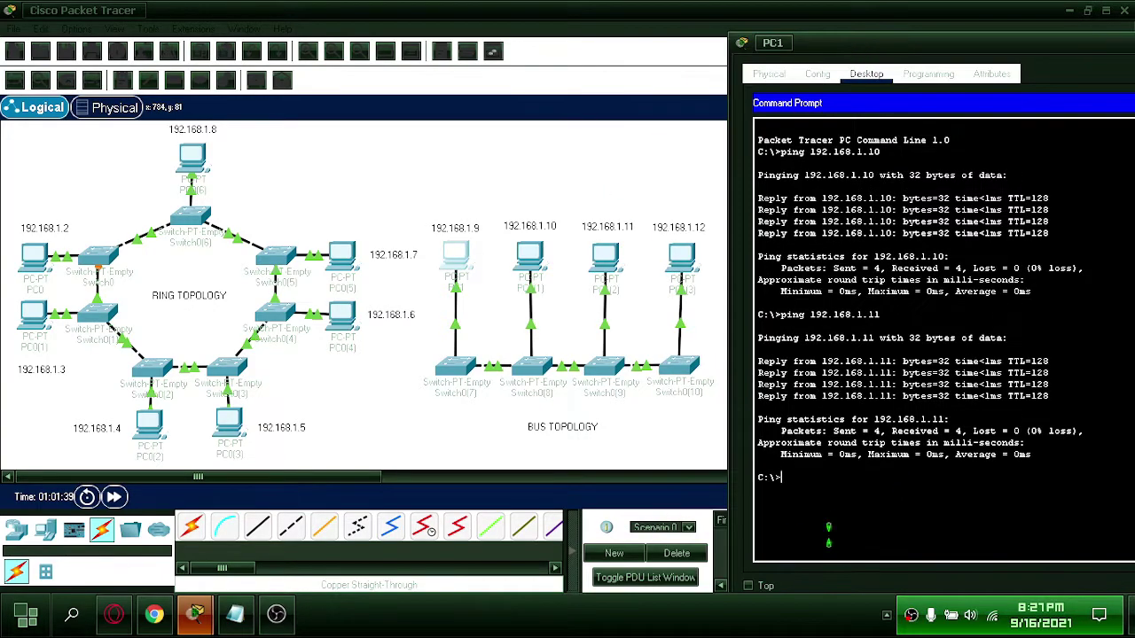
text(ping 192.168.1.)
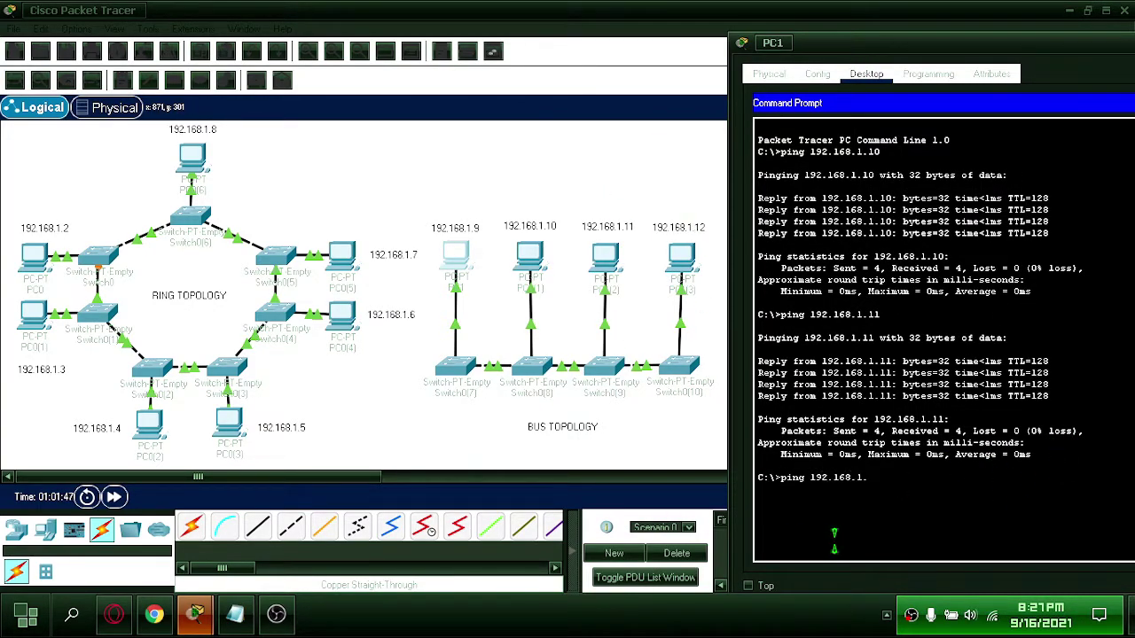
text(12)
key(Return)
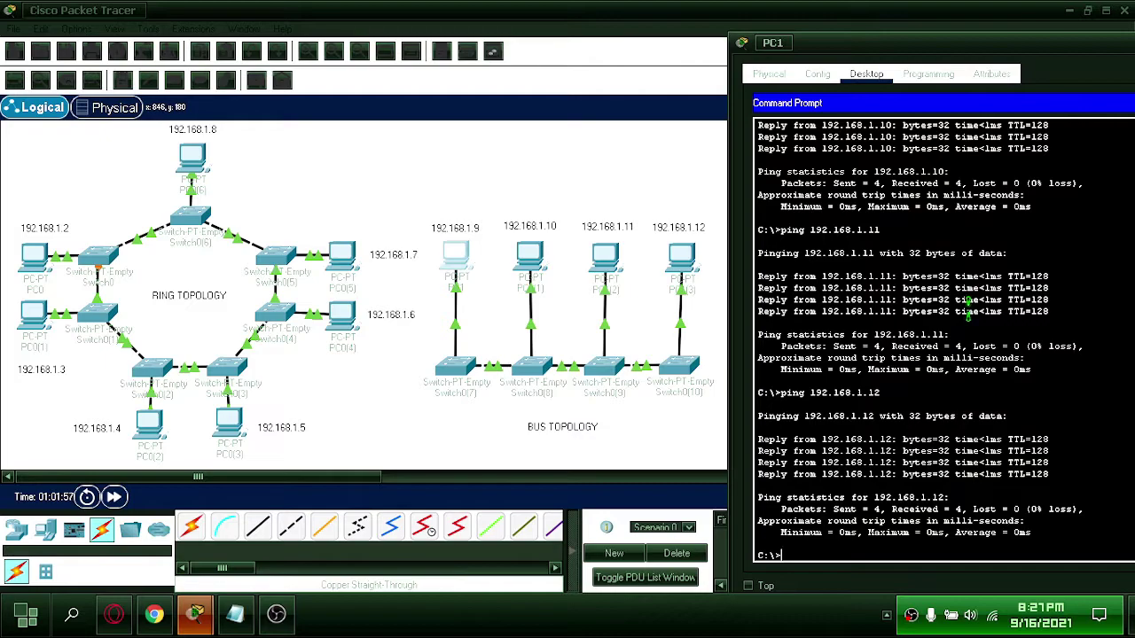
text(exit)
key(Return)
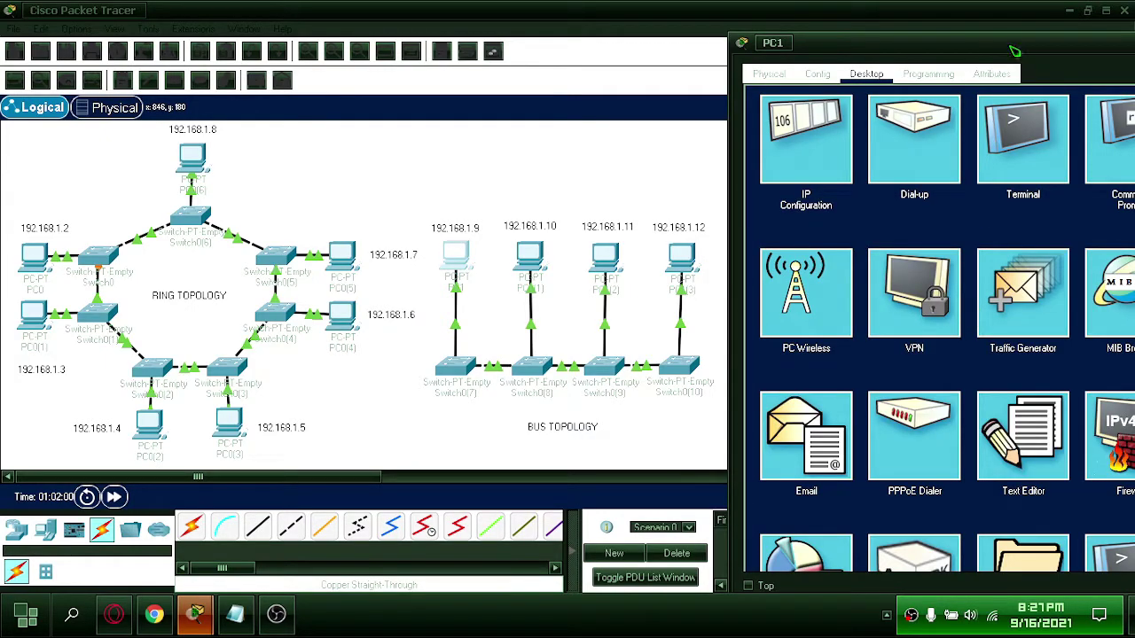
drag(1015, 51, 780, 51)
click(1093, 57)
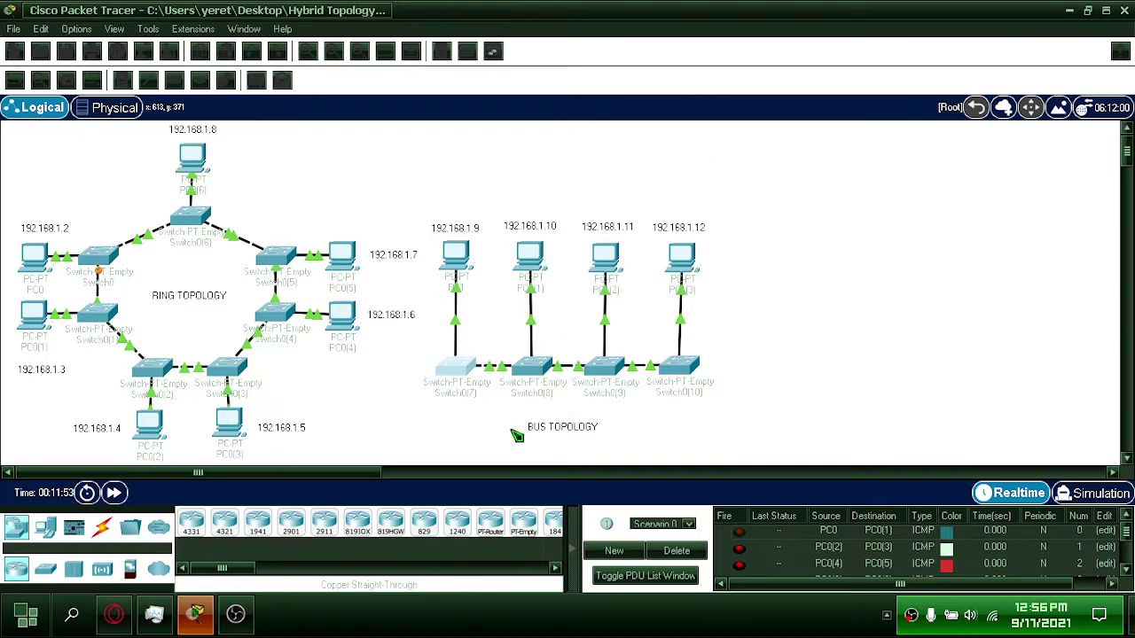
Paste a copy of Switch0(7) on the right and a first copied PC beside it
key(ctrl+v)
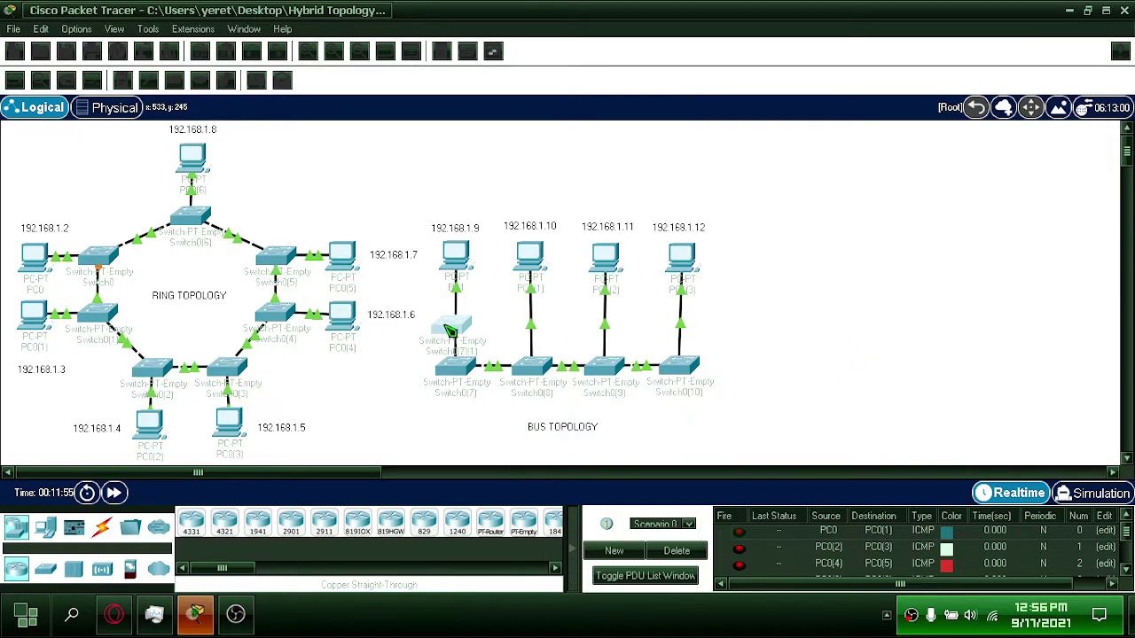
drag(462, 334, 909, 369)
click(690, 262)
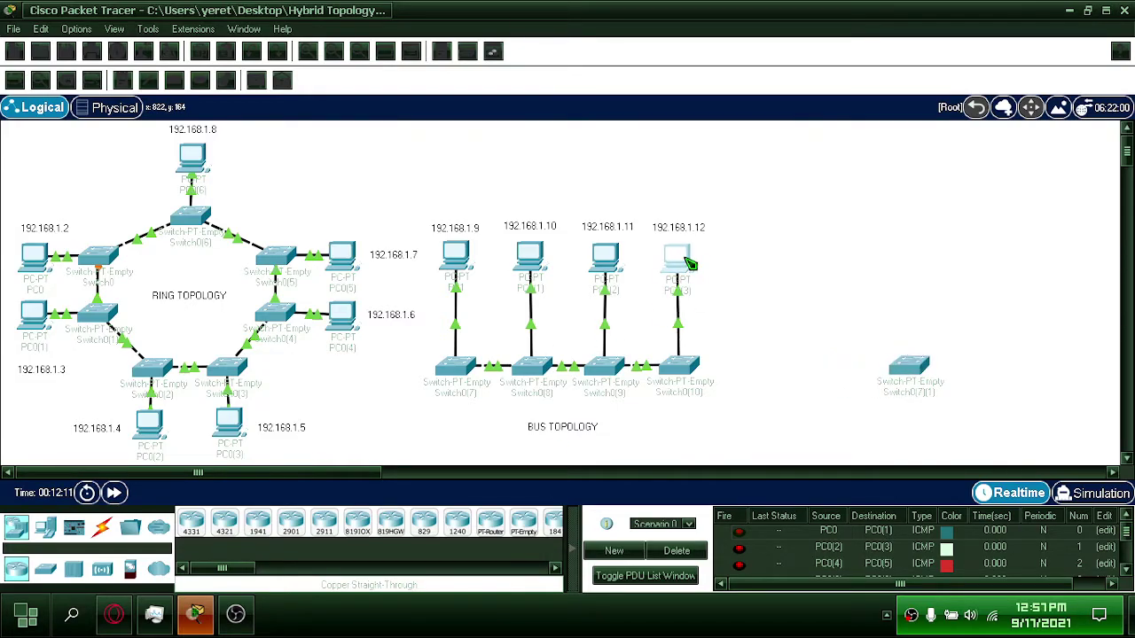
drag(689, 262, 691, 263)
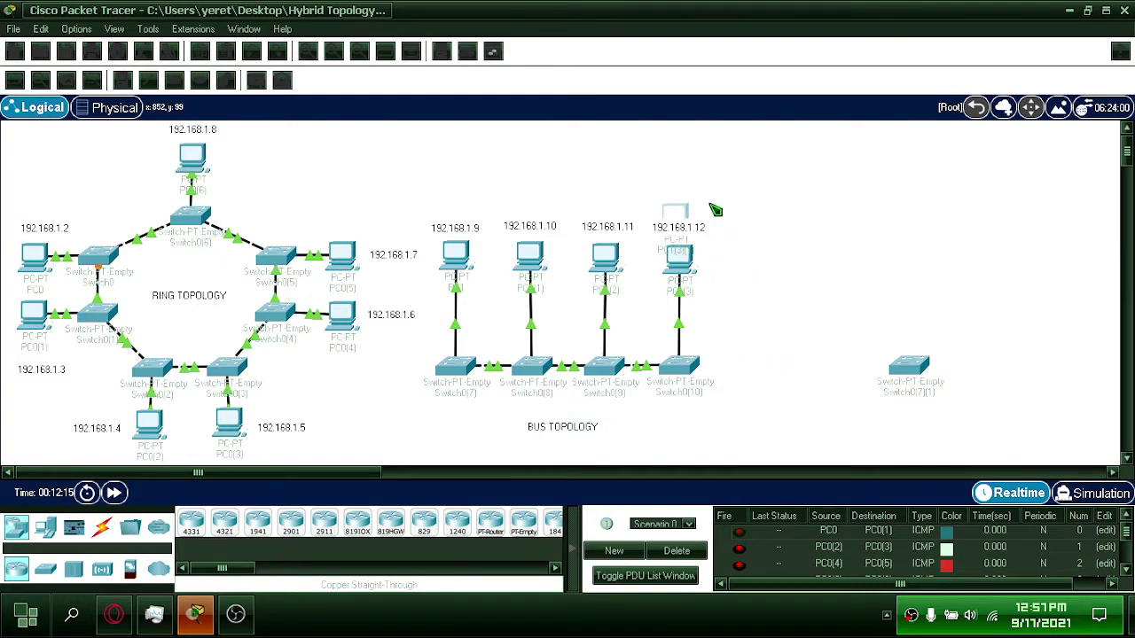
key(ctrl+v)
drag(783, 184, 821, 309)
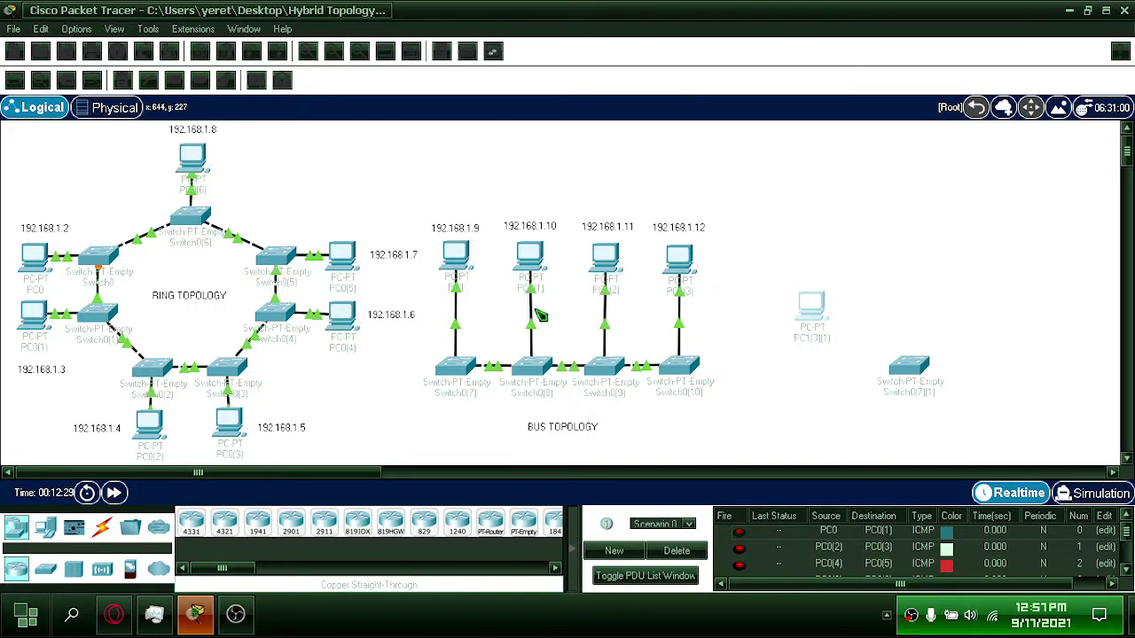
Paste the remaining PC copies and arrange all six in a circle around the new switch
key(ctrl+v)
key(ctrl+v)
drag(1004, 219, 1011, 299)
key(ctrl+v)
drag(727, 240, 1015, 232)
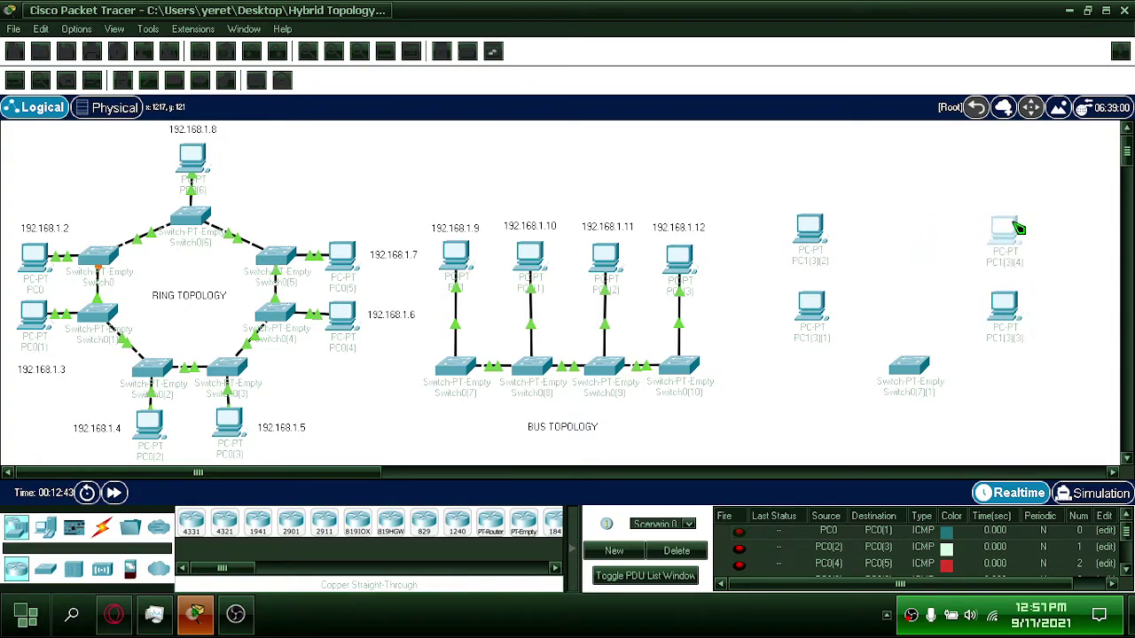
click(870, 174)
click(952, 174)
drag(812, 310, 788, 311)
mouse_move(1020, 321)
mouse_down()
mouse_move(1071, 319)
mouse_move(1063, 302)
mouse_up()
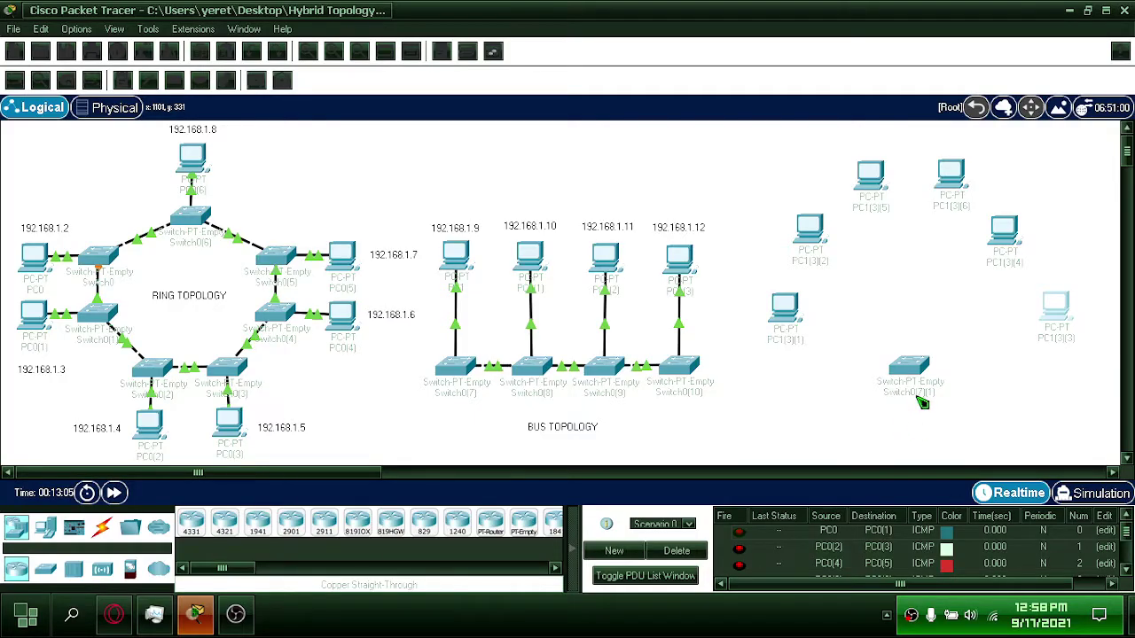
Install PT-SWITCH-NM-1CFE modules in three empty slots of Switch0(7)(1), six Fast Ethernet in total
mouse_move(910, 365)
click(920, 367)
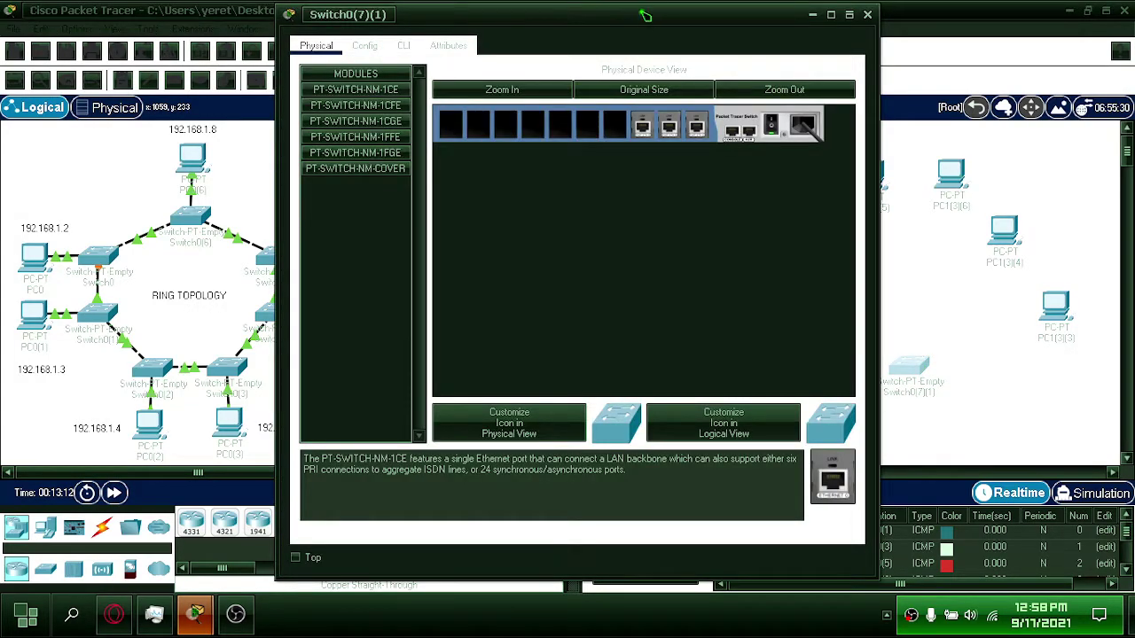
drag(646, 15, 489, 55)
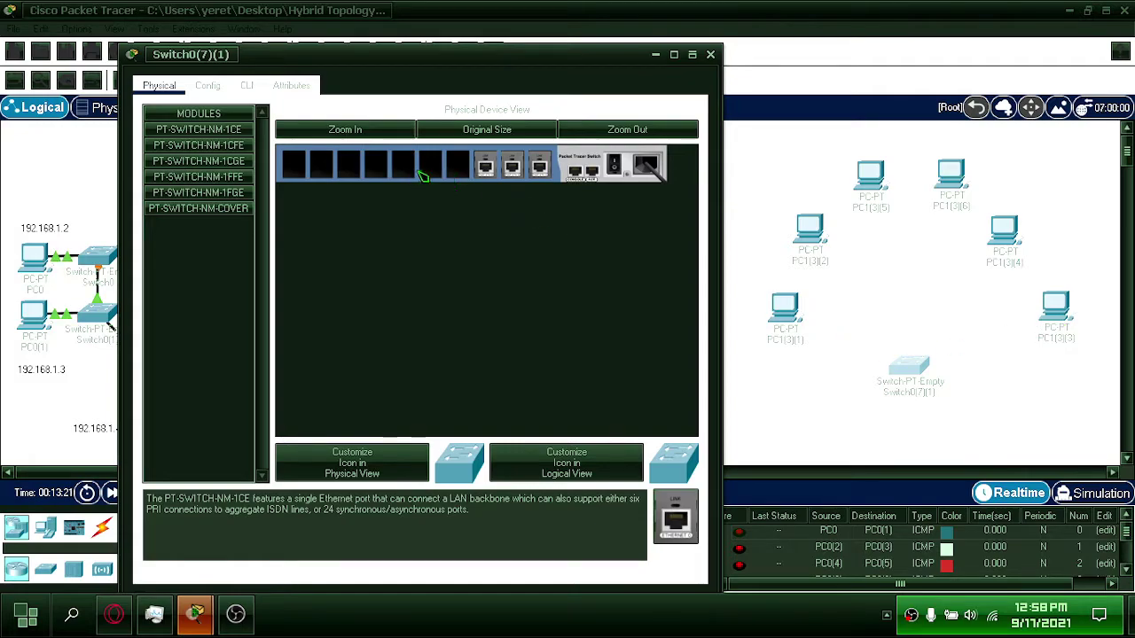
drag(199, 145, 455, 163)
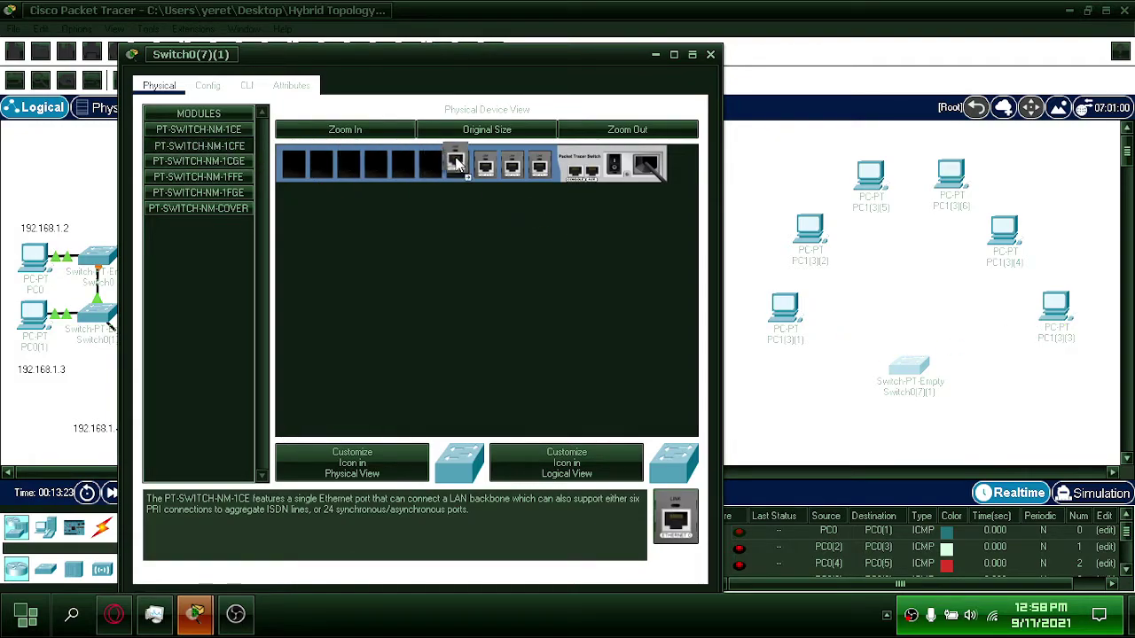
mouse_move(198, 145)
mouse_down()
mouse_move(430, 163)
mouse_move(403, 163)
mouse_up()
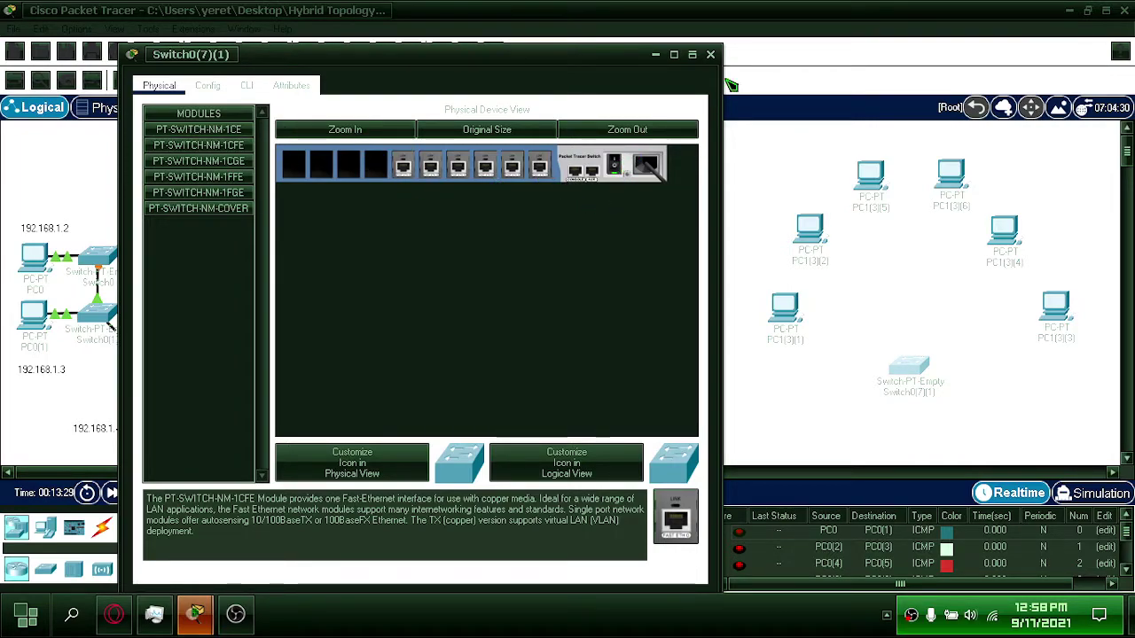
click(710, 54)
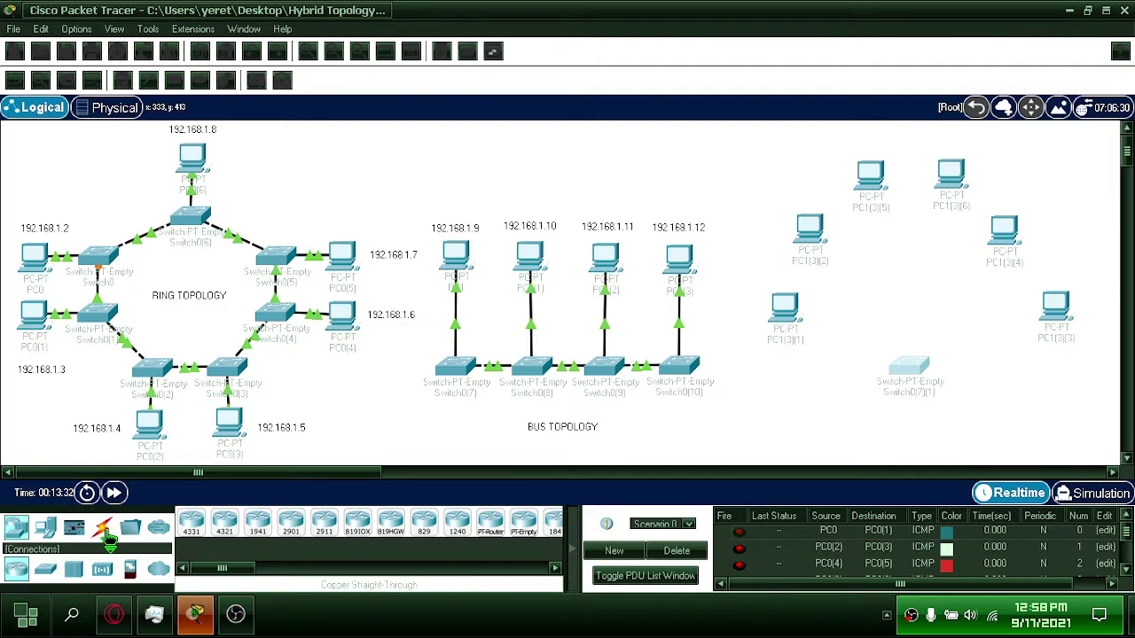
Connect PC1(3)(1) to the new switch with a copper straight-through cable
click(103, 532)
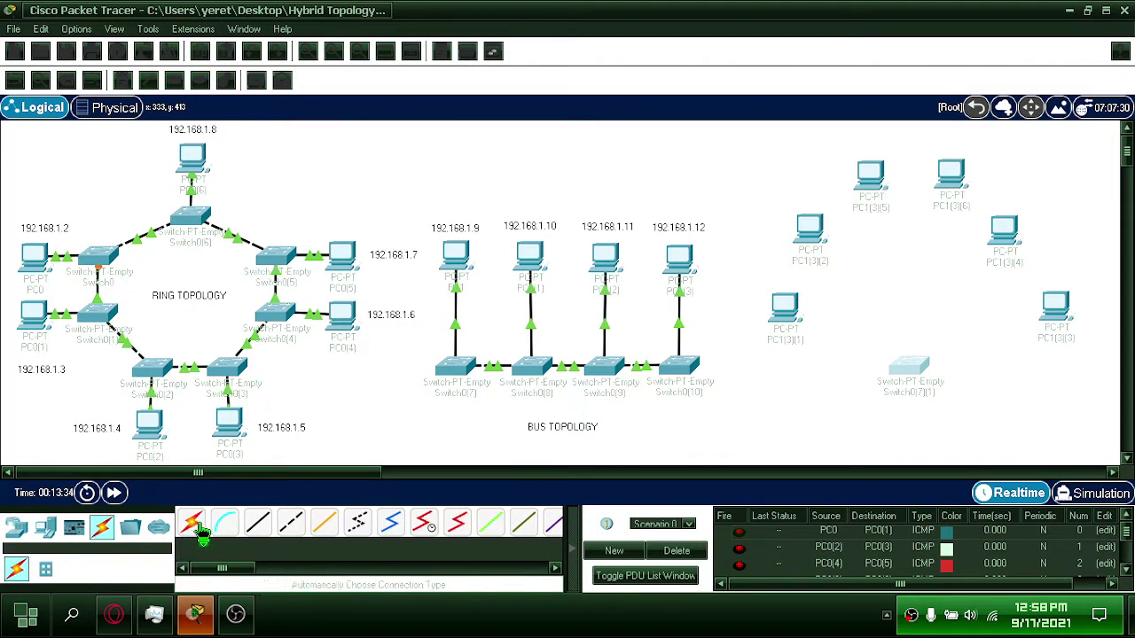
click(258, 528)
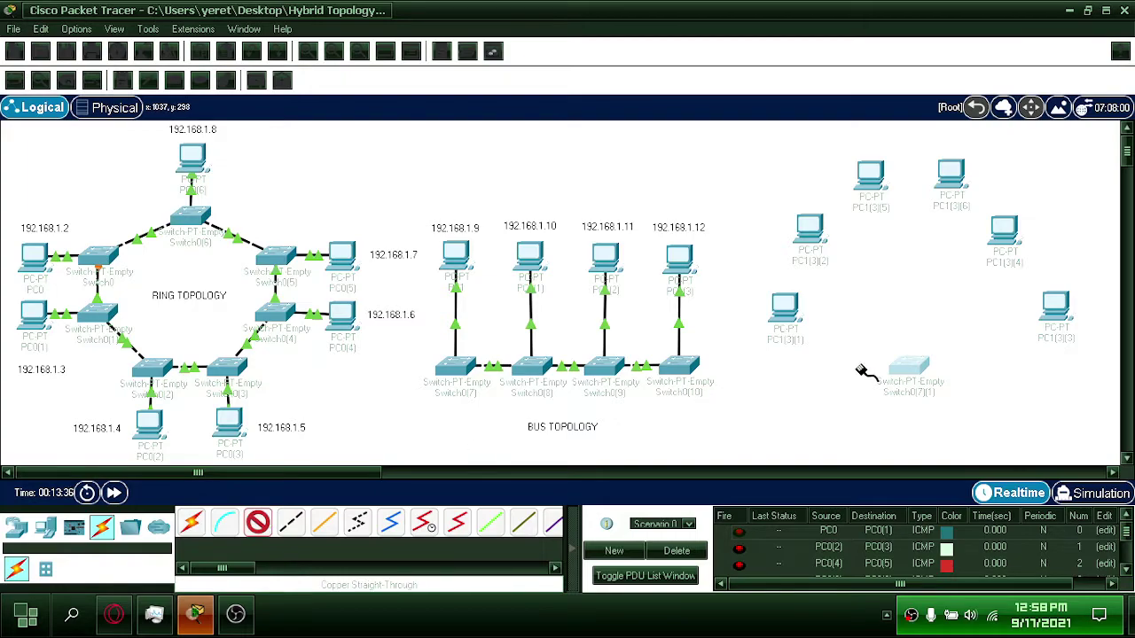
click(911, 364)
click(939, 396)
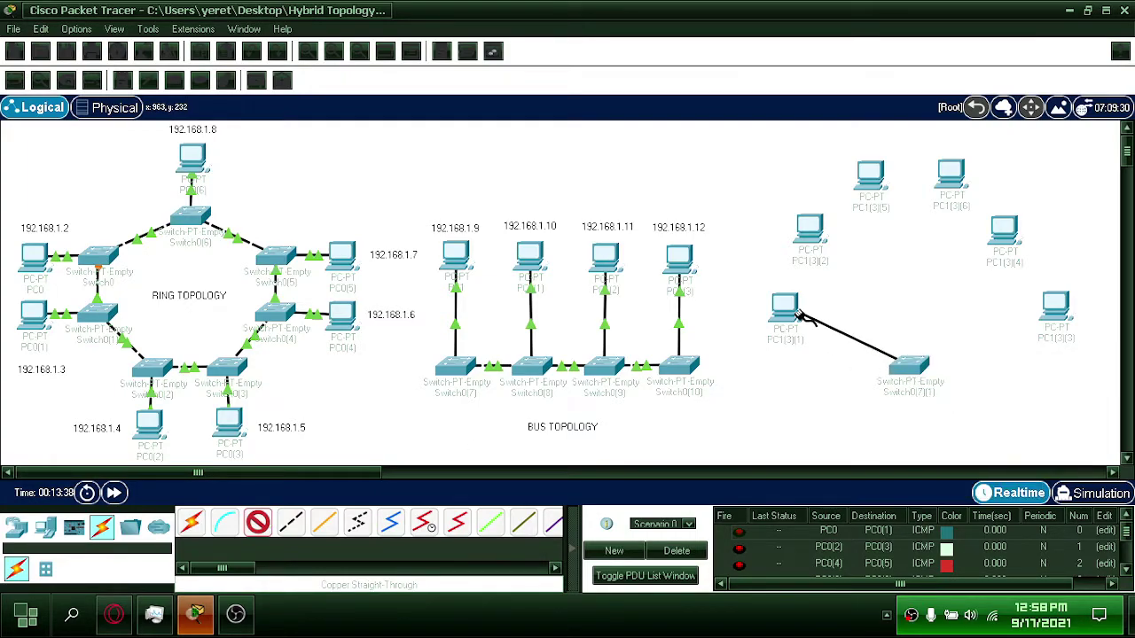
click(785, 306)
click(840, 370)
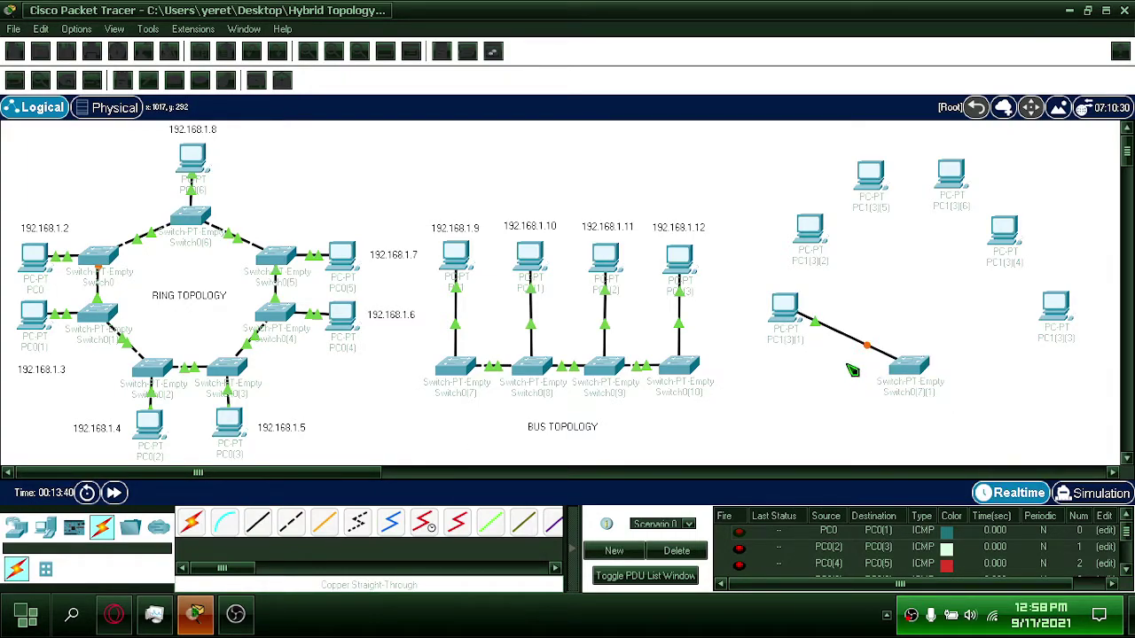
Cable PC1(3)(2), PC1(3)(5) and PC1(3)(6) straight-through to free switch ports
click(258, 523)
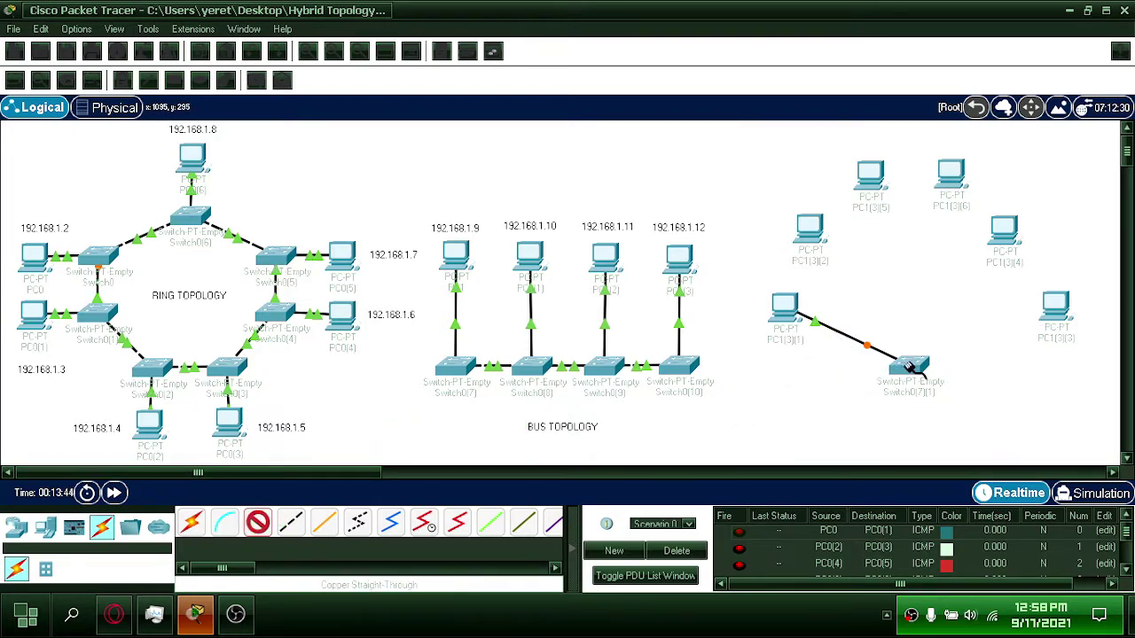
click(922, 368)
click(976, 398)
click(809, 228)
click(923, 369)
click(976, 399)
click(870, 175)
click(931, 233)
click(923, 368)
click(951, 173)
click(922, 368)
click(975, 397)
Cable PC1(3)(4) and PC1(3)(3) to the remaining free ports on Switch0(7)(1)
click(1004, 229)
click(1033, 302)
click(923, 368)
click(976, 397)
click(1055, 309)
click(1084, 382)
click(922, 368)
click(975, 398)
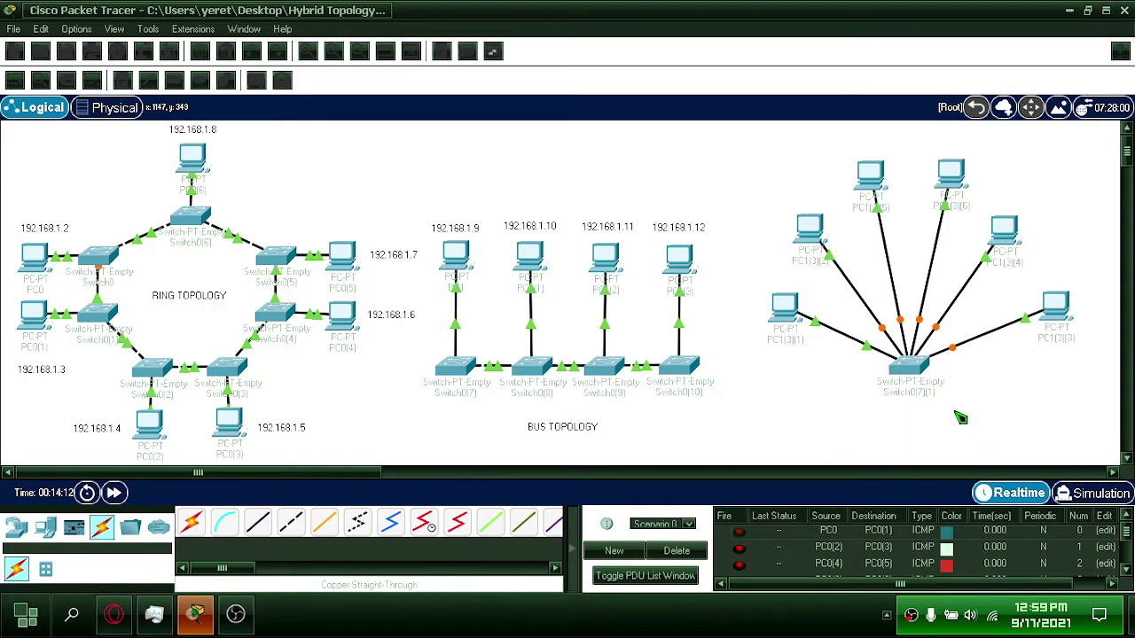
Paste copies of the 192.168.1.12 note beside star PCs, relabelled 192.168.1.13, .14 and .15
click(683, 231)
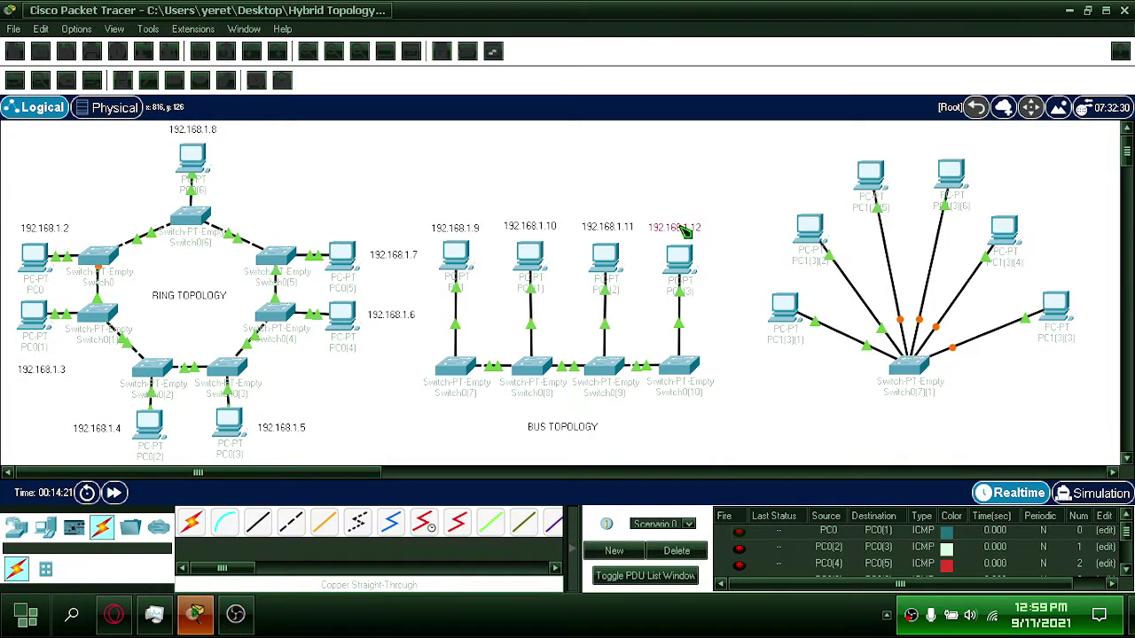
key(ctrl+v)
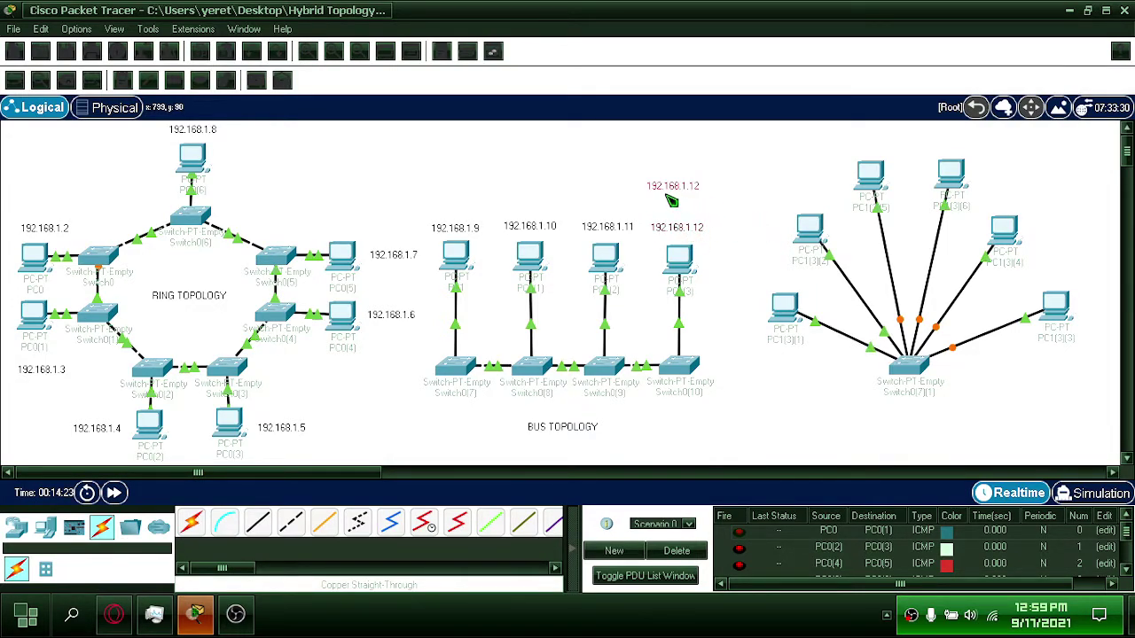
mouse_move(671, 197)
mouse_down()
mouse_move(761, 281)
mouse_move(738, 304)
mouse_move(783, 284)
mouse_up()
double_click(807, 281)
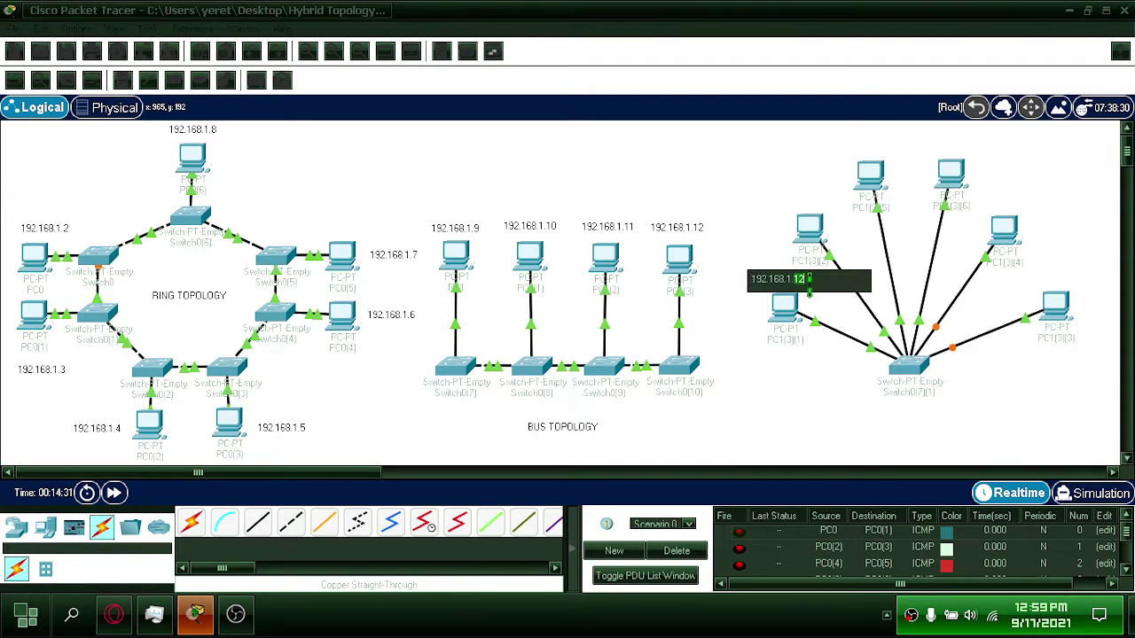
text(13)
click(811, 190)
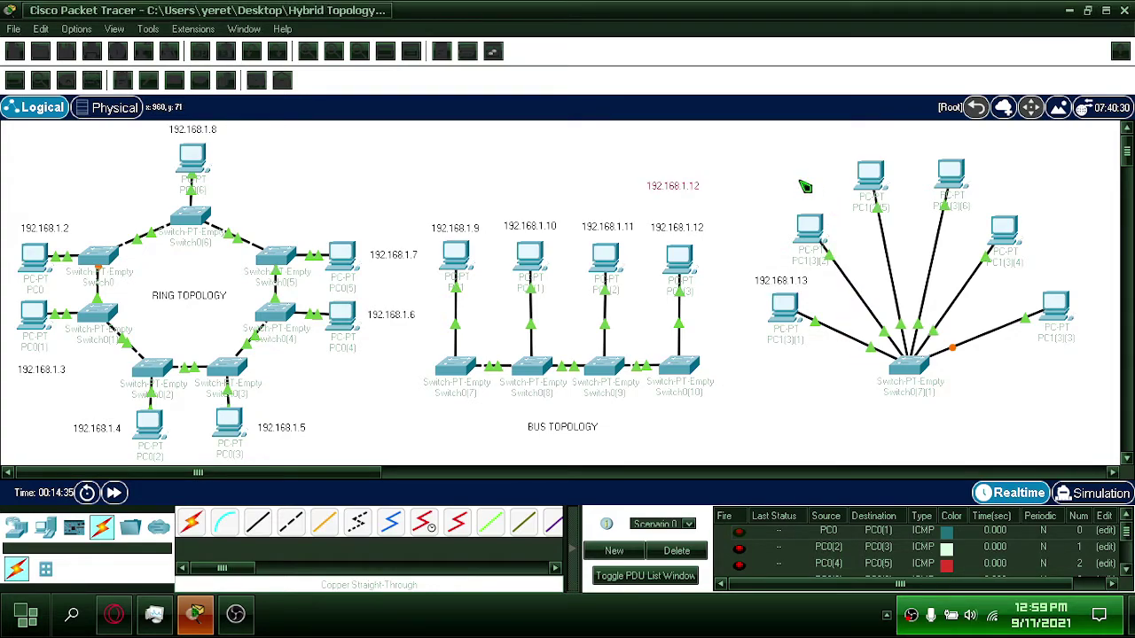
drag(698, 188, 794, 198)
double_click(803, 199)
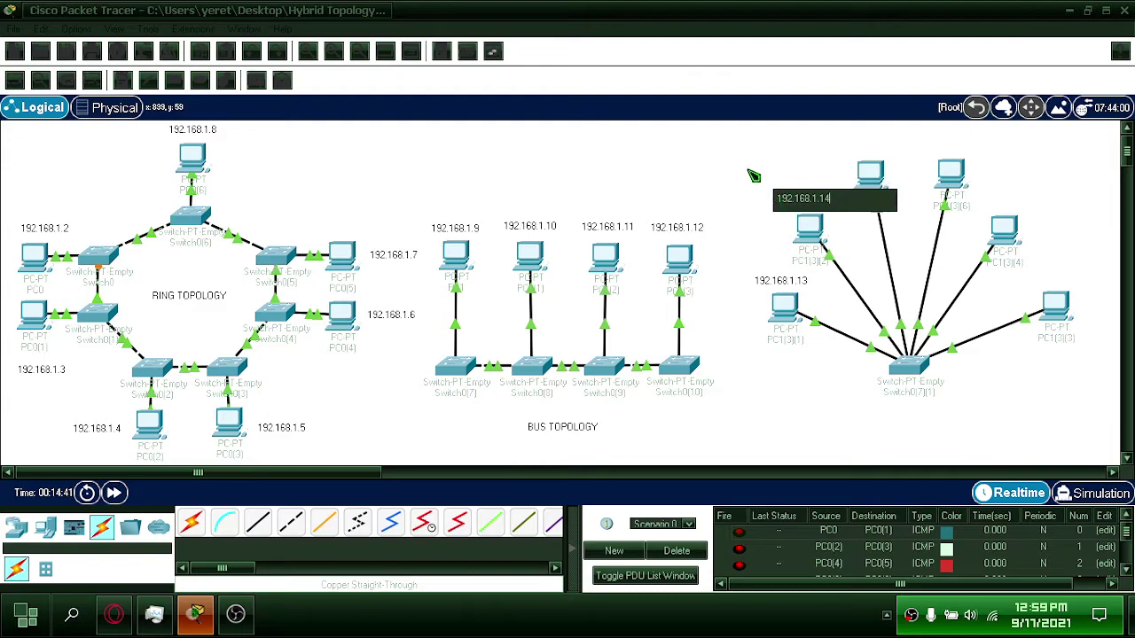
click(754, 174)
double_click(892, 147)
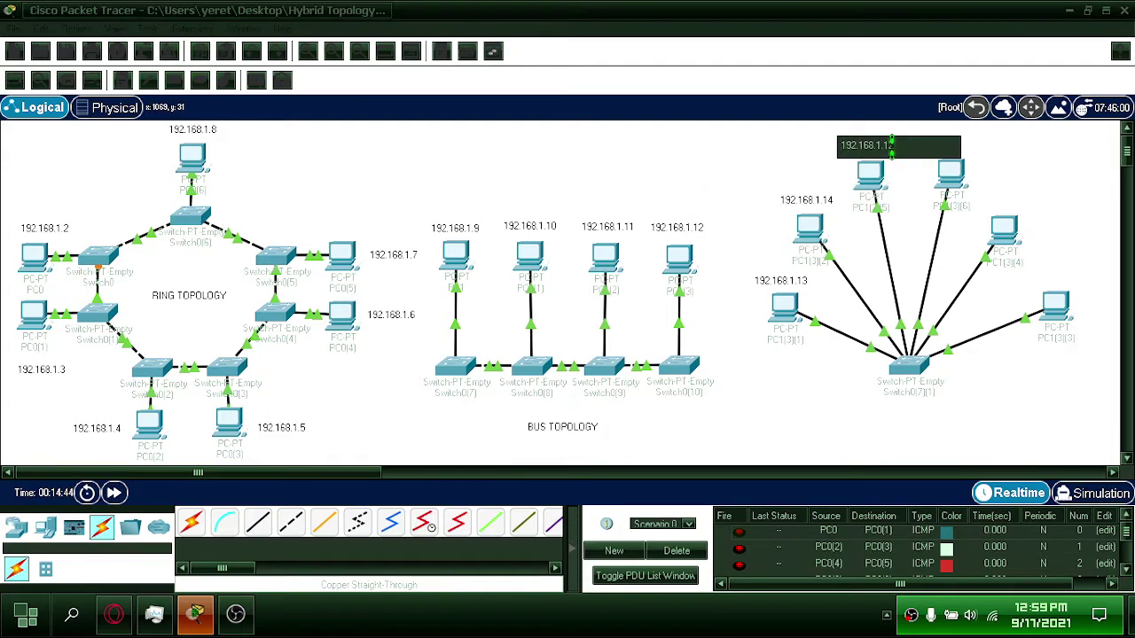
click(914, 242)
Add address notes 192.168.1.16 and 192.168.1.17 beside the top-right star PCs
drag(667, 188, 975, 154)
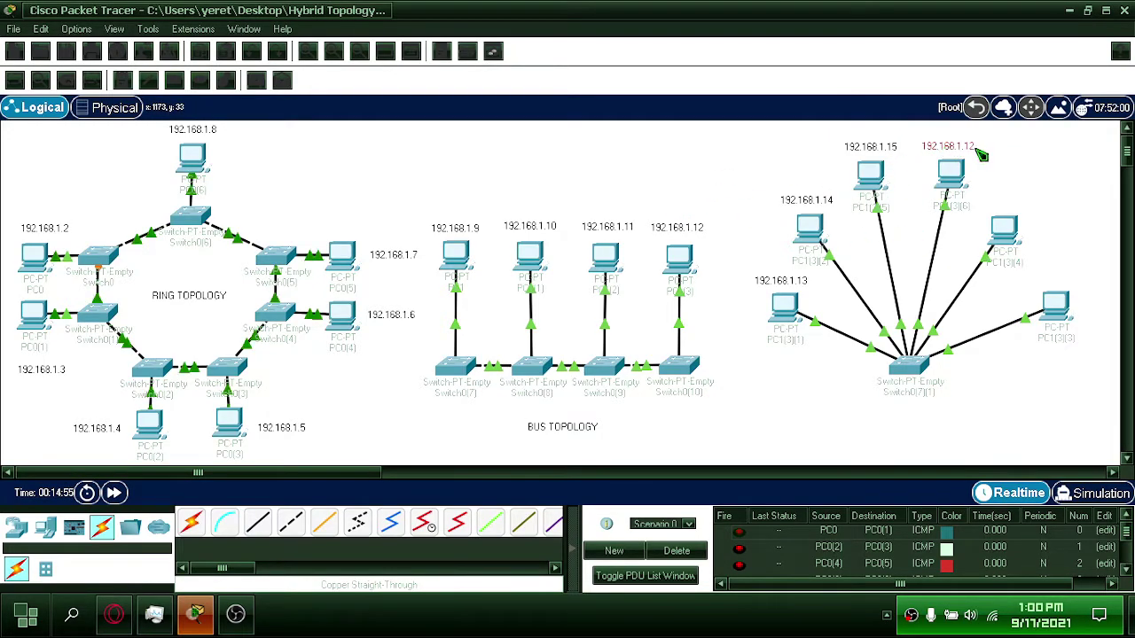
double_click(971, 147)
key(BackSpace)
text(6)
click(1042, 199)
drag(690, 187, 1014, 208)
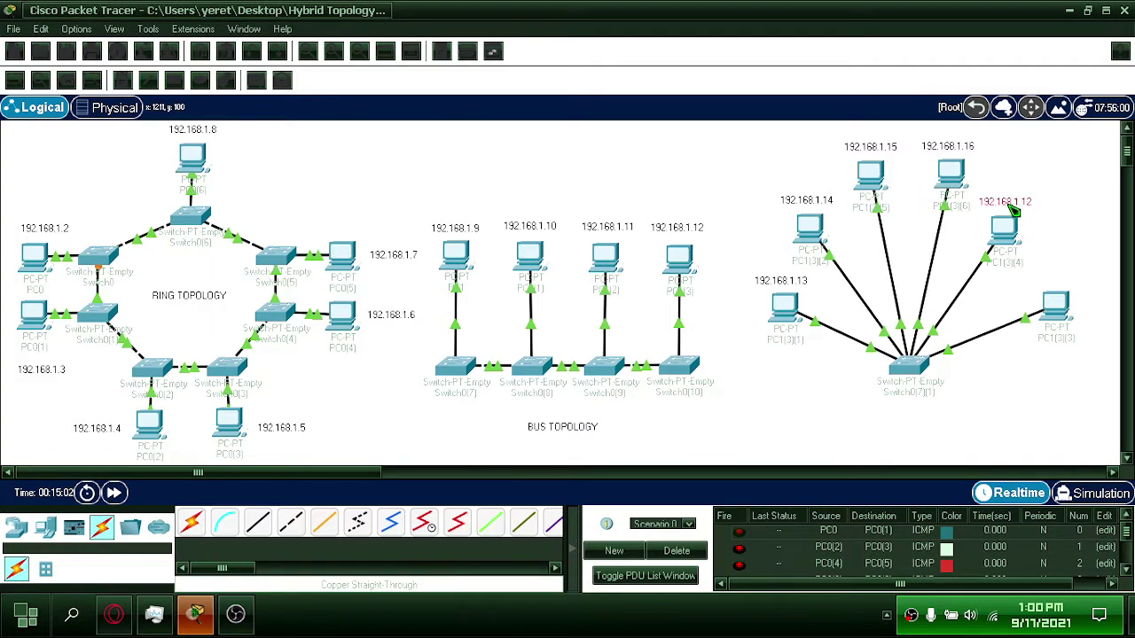
double_click(1029, 202)
key(BackSpace)
text(7)
click(975, 133)
Place a 192.168.1.18 address note beside the far-right star PC
key(ctrl+v)
drag(670, 188, 1050, 282)
double_click(1051, 282)
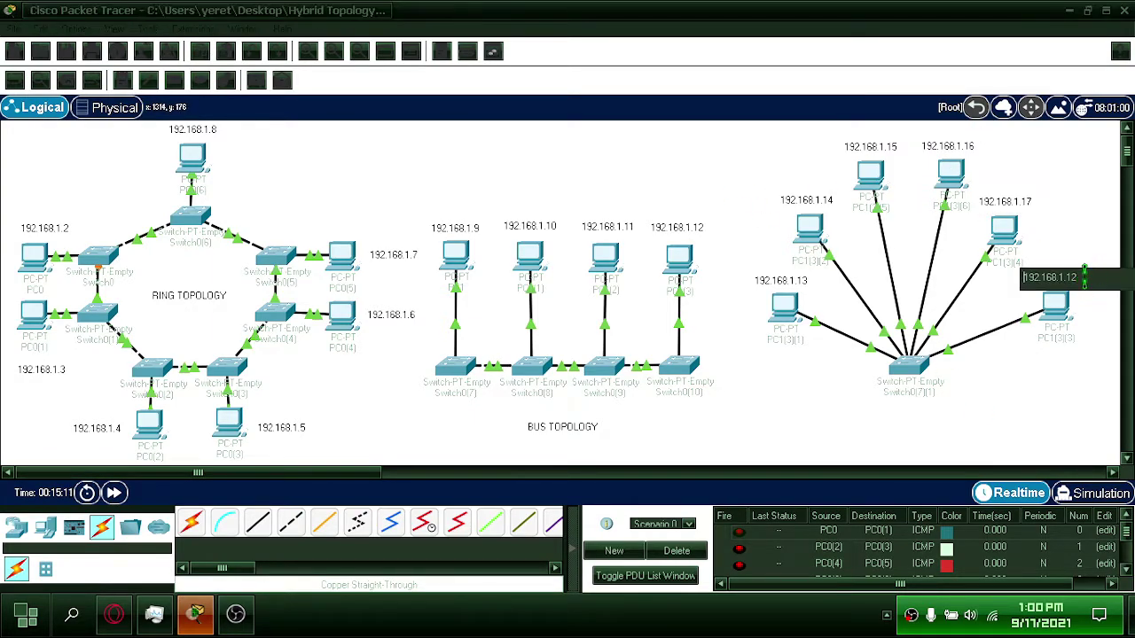
click(1096, 435)
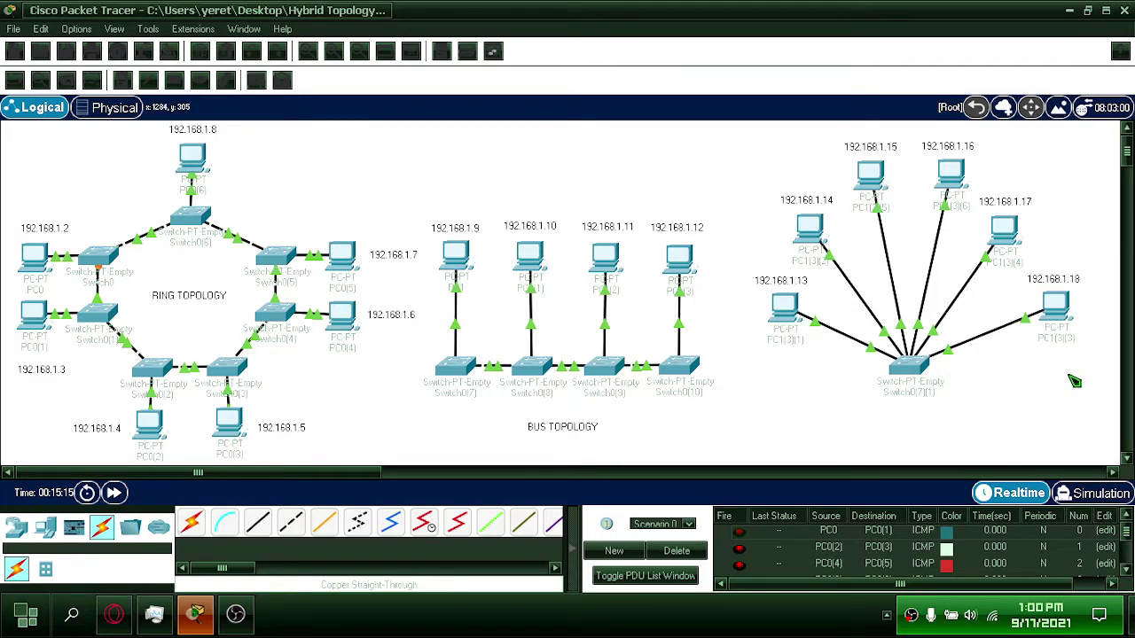
drag(1066, 283, 1064, 280)
click(1054, 461)
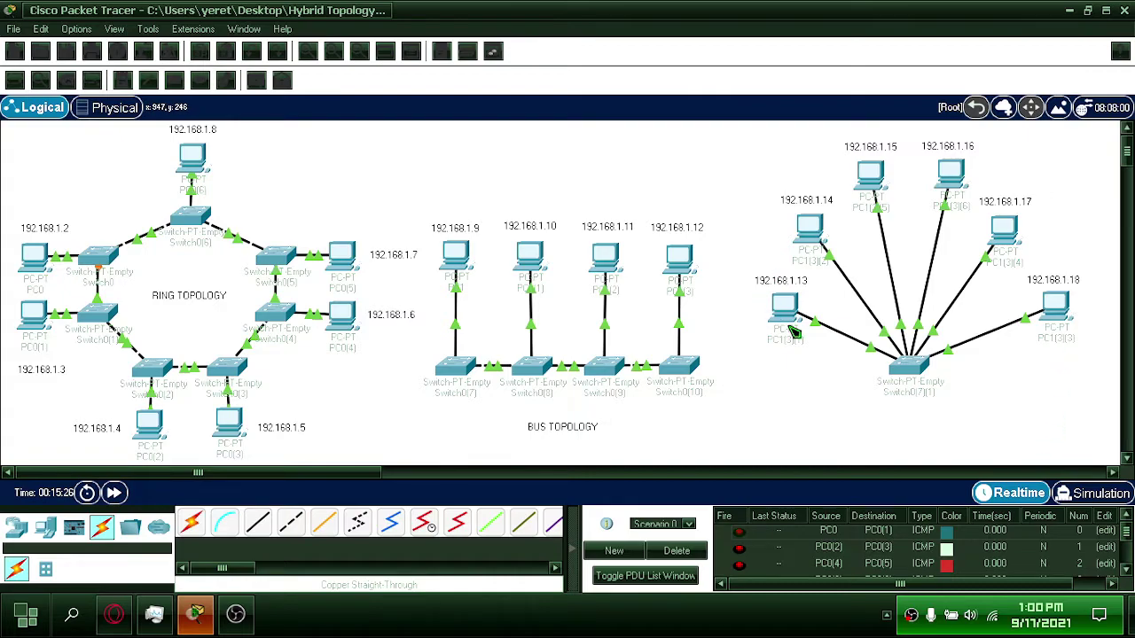
Duplicate the BUS TOPOLOGY title as STAR TOPOLOGY, centred under the star switch
drag(570, 429, 573, 432)
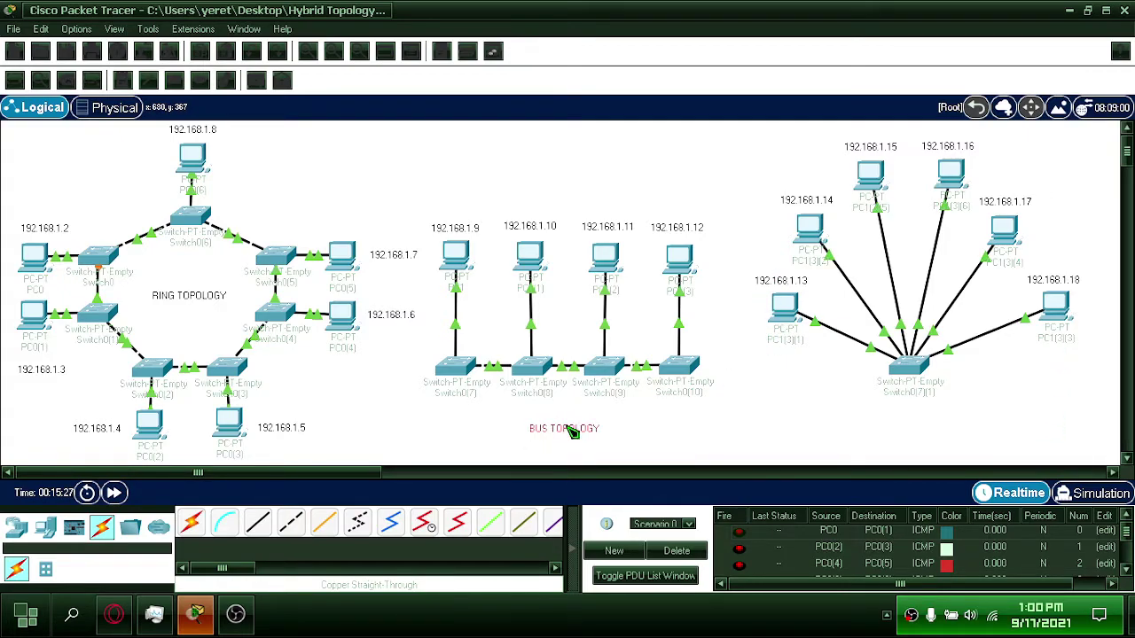
key(ctrl+v)
drag(573, 397, 927, 429)
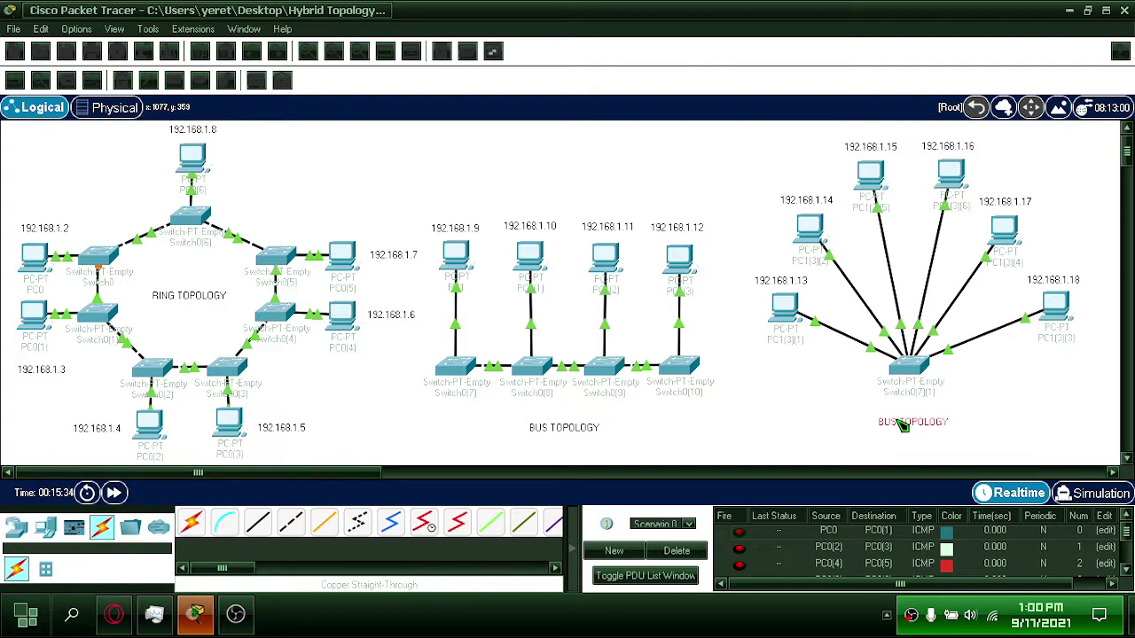
double_click(901, 424)
double_click(883, 421)
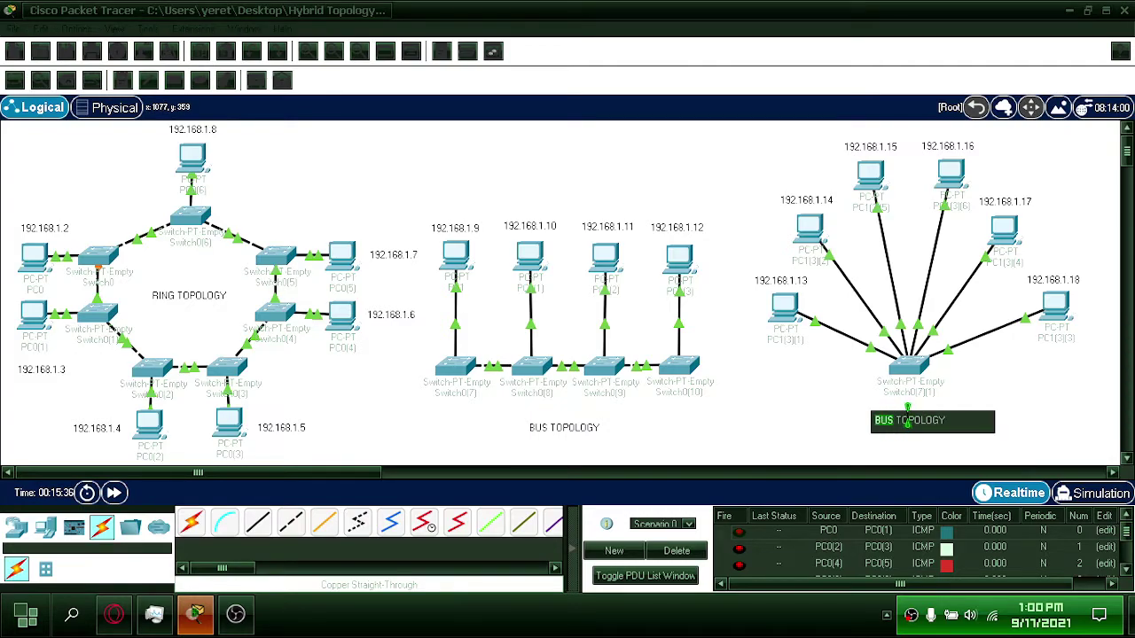
text(STAR)
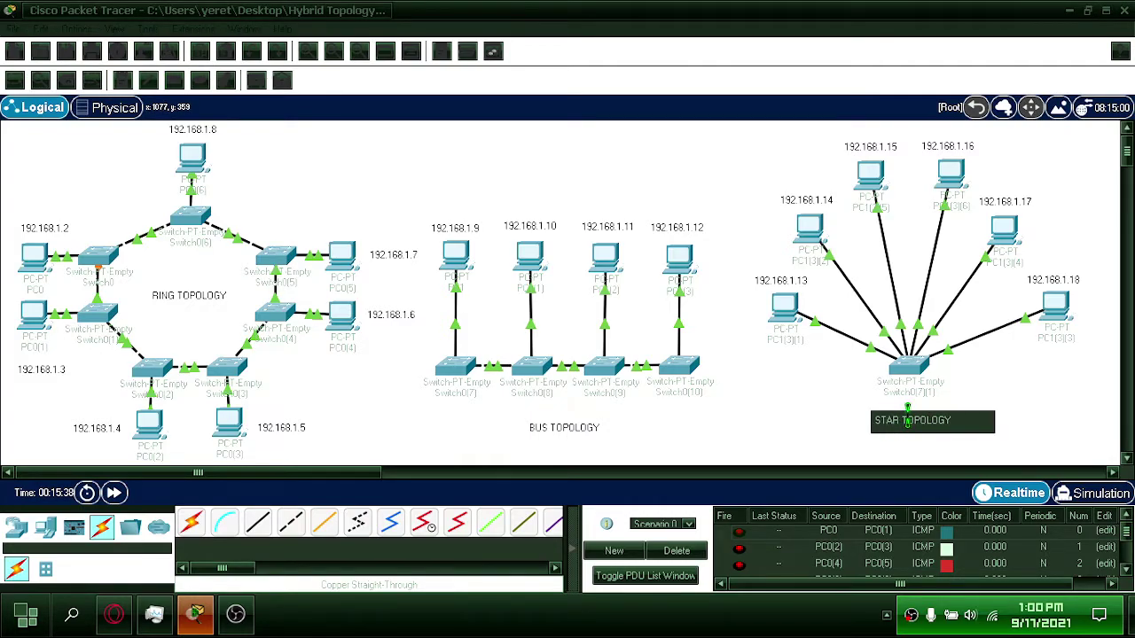
click(1011, 399)
drag(926, 428, 918, 425)
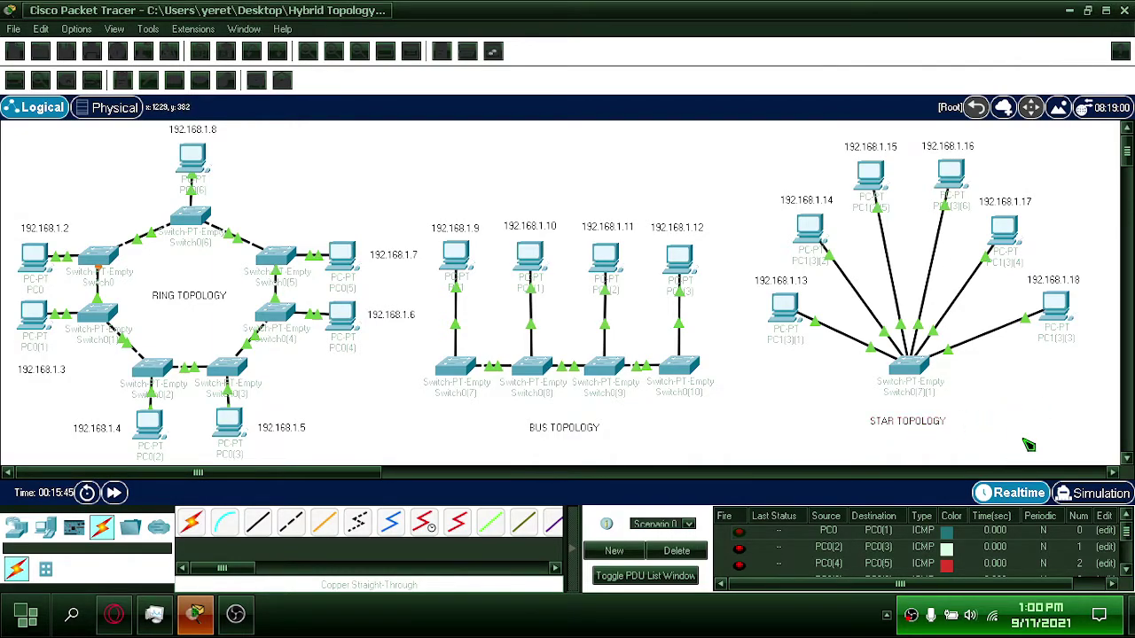
Give PC1(3)(1) and PC1(3)(2) static addresses 192.168.1.13 and 192.168.1.14
click(791, 310)
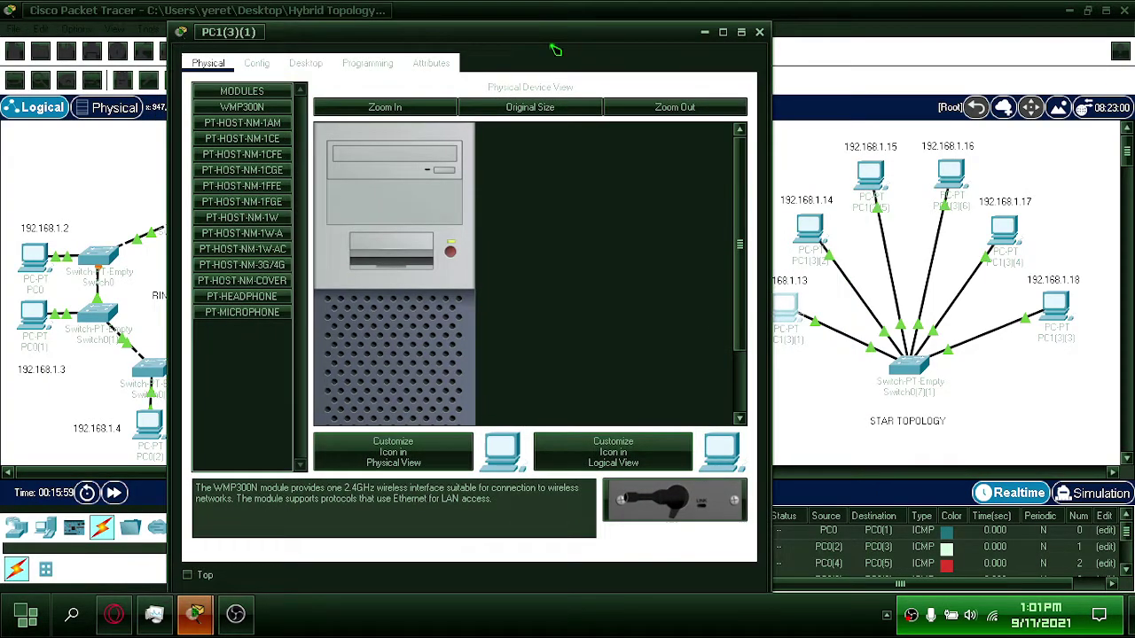
drag(541, 18, 387, 32)
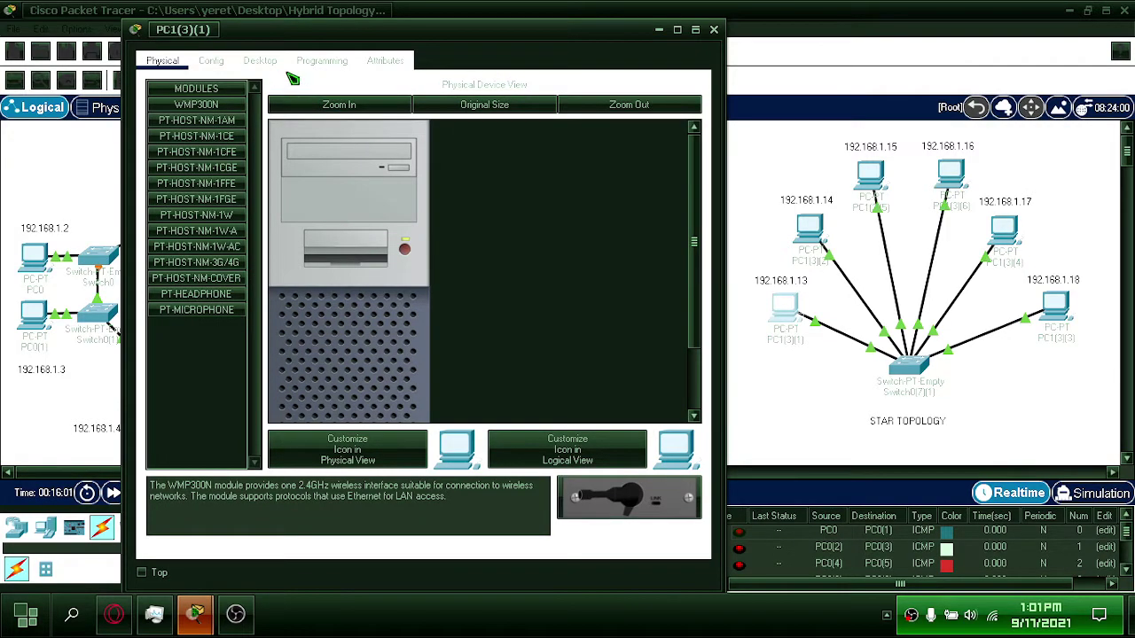
click(260, 61)
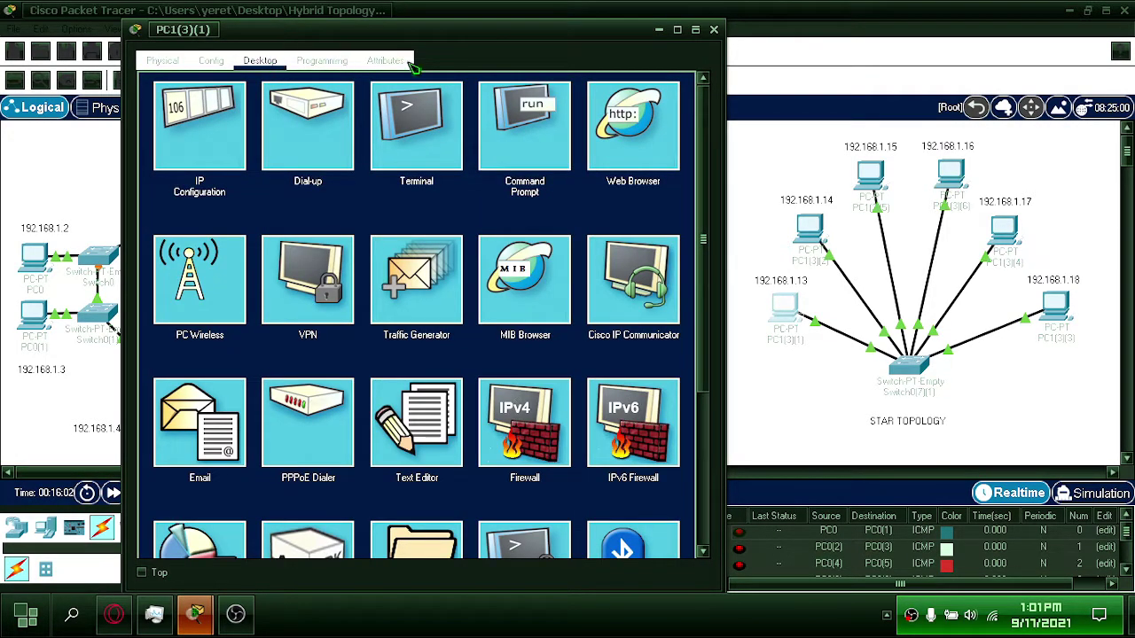
click(182, 144)
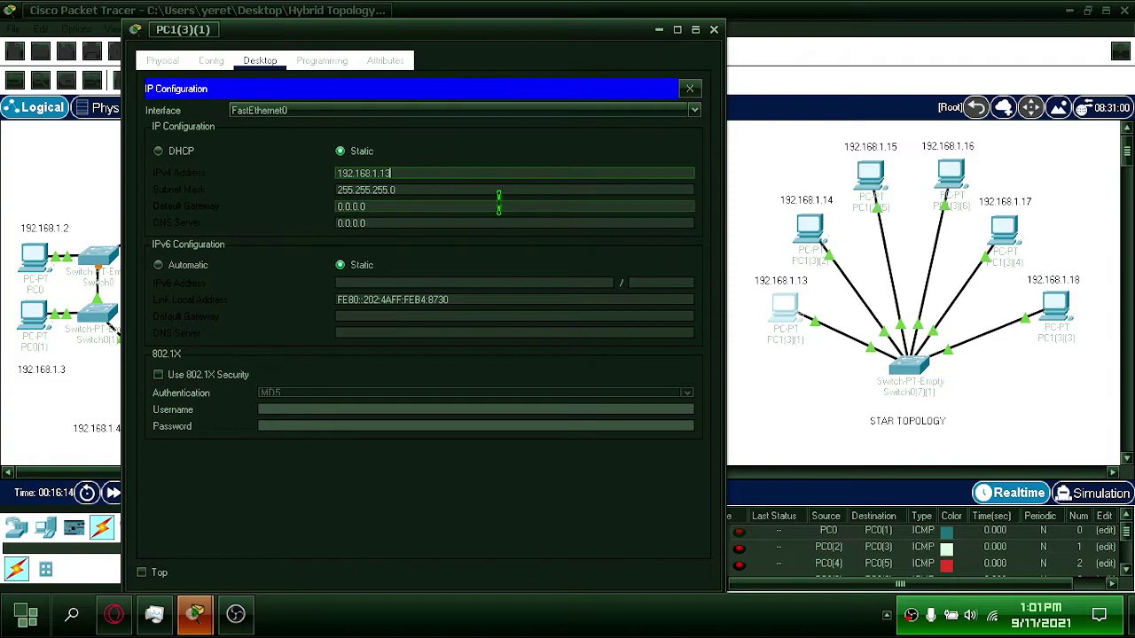
key(ctrl+a)
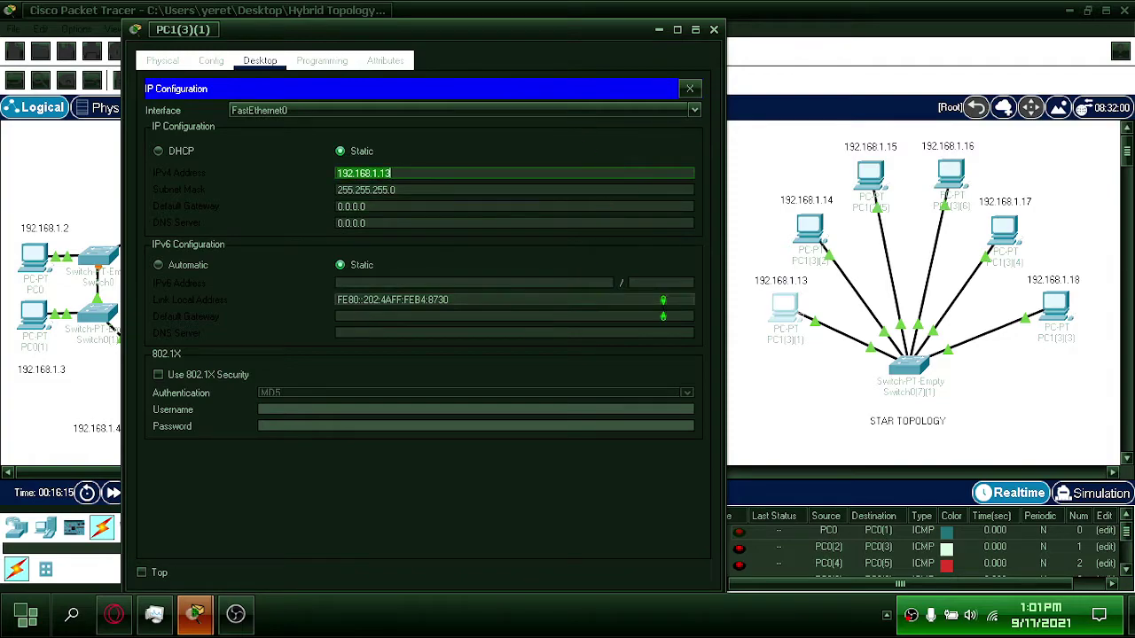
click(715, 30)
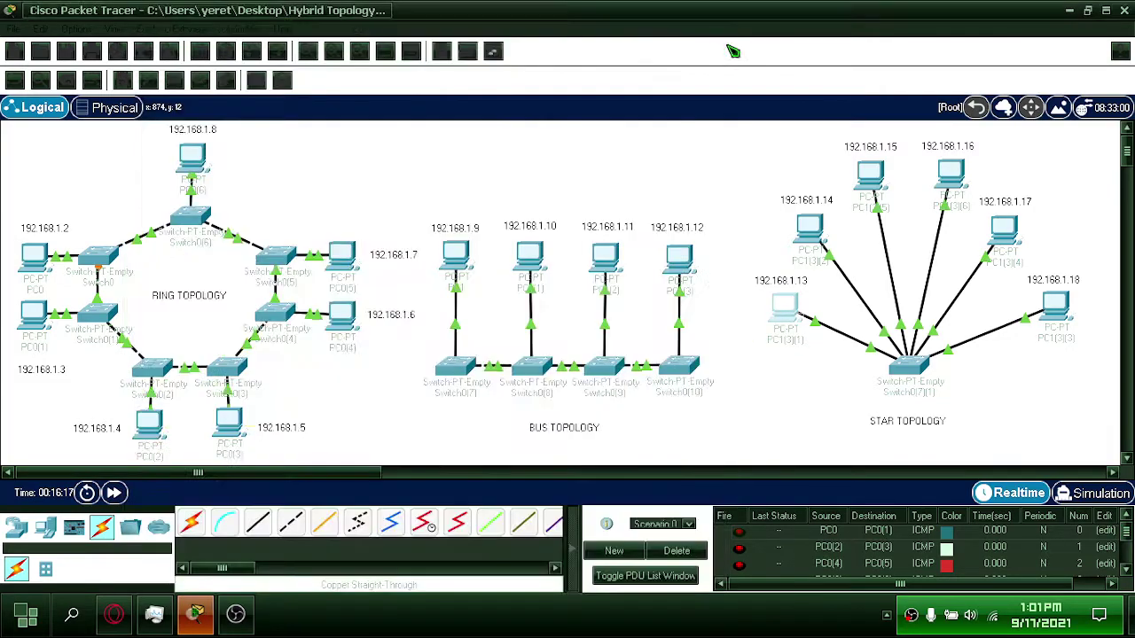
click(823, 233)
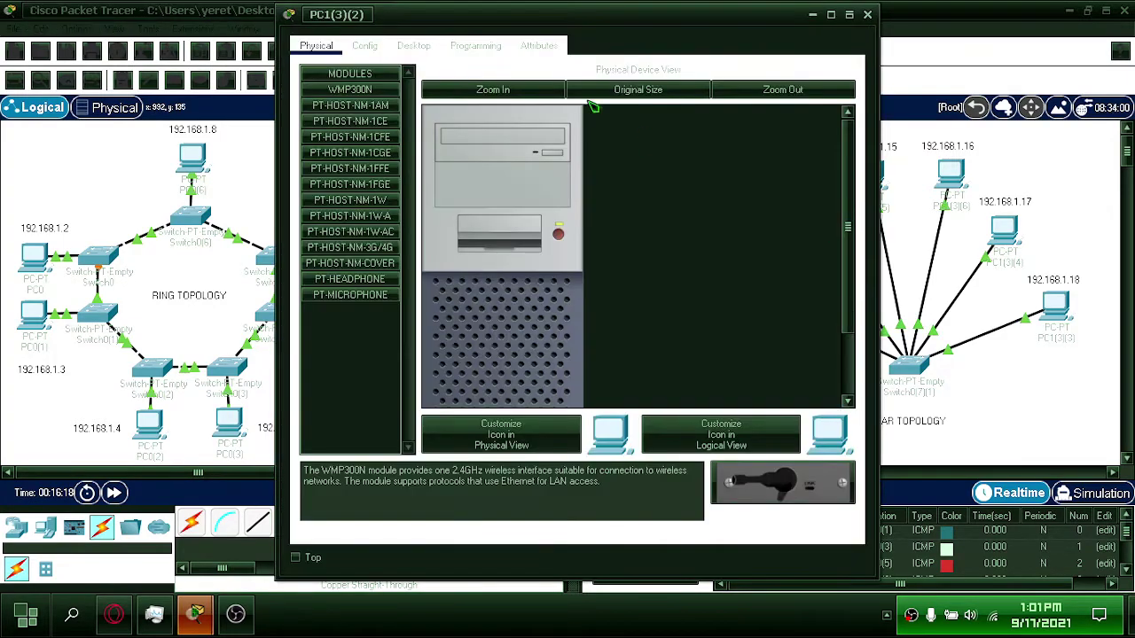
drag(643, 15, 467, 21)
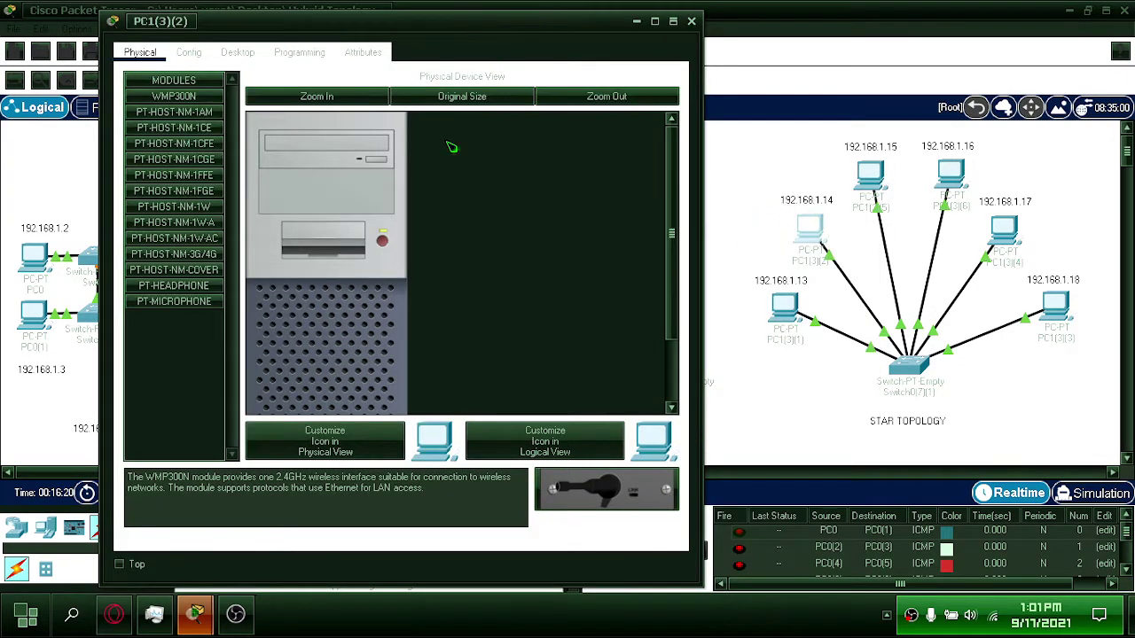
click(239, 53)
click(213, 85)
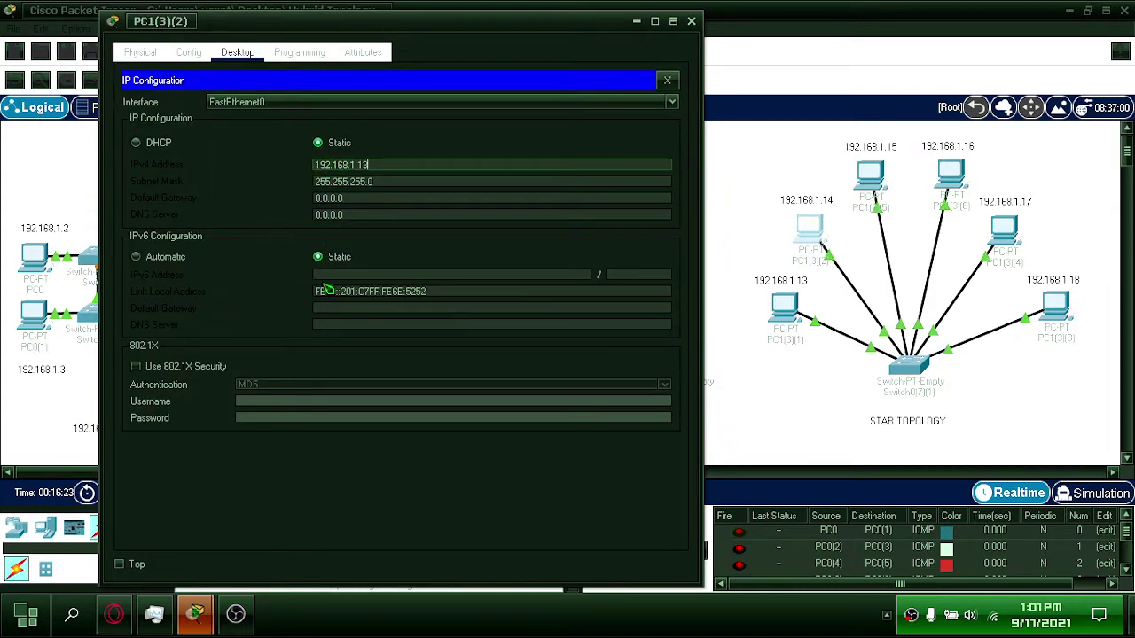
key(ctrl+a)
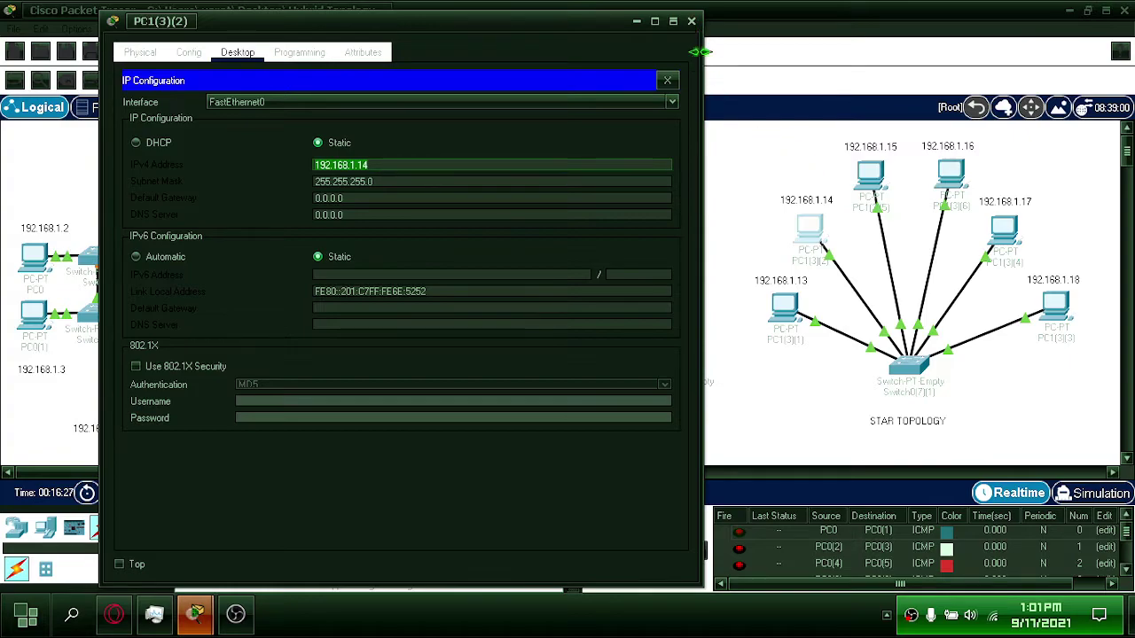
click(693, 21)
Give PC1(3)(5) and PC1(3)(6) static addresses 192.168.1.15 and 192.168.1.16
click(870, 175)
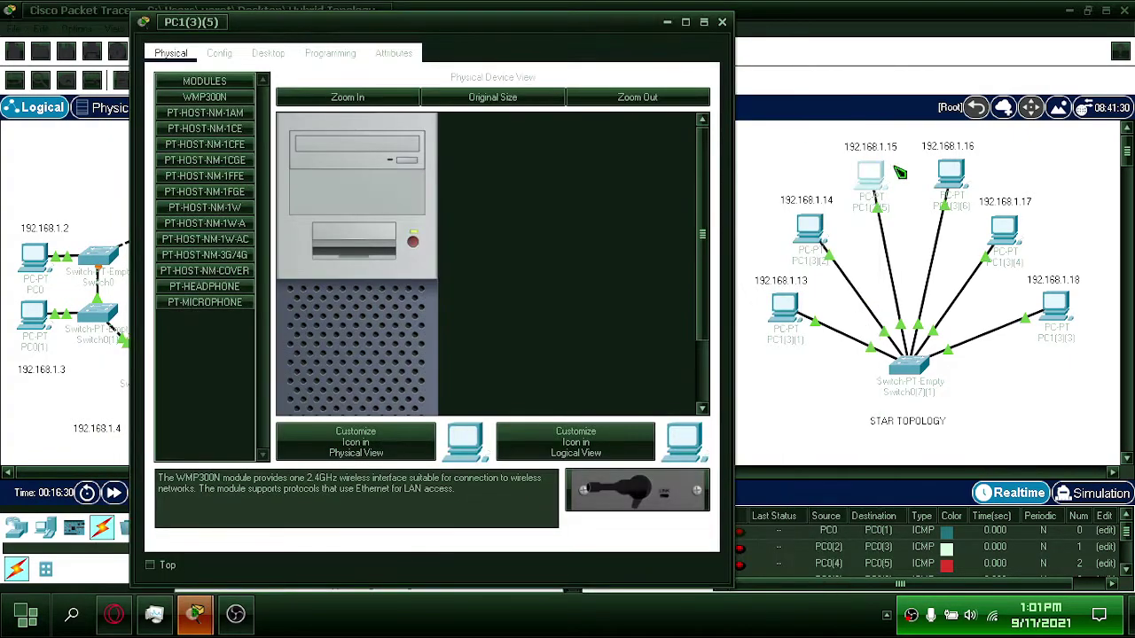
click(268, 53)
click(220, 121)
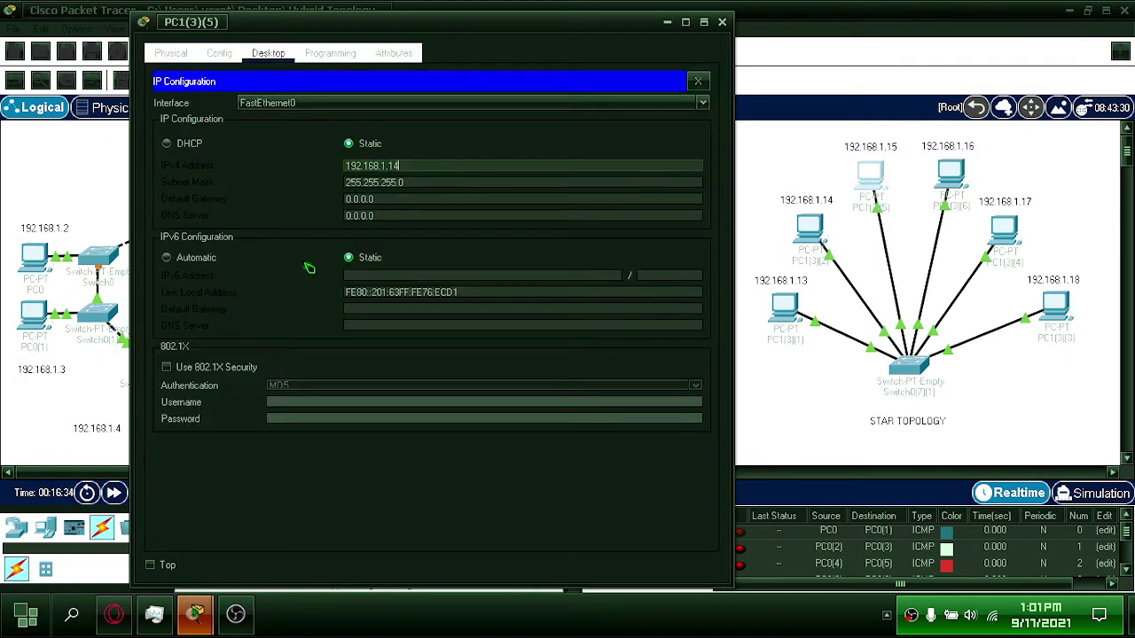
click(722, 21)
click(951, 175)
click(260, 58)
click(220, 122)
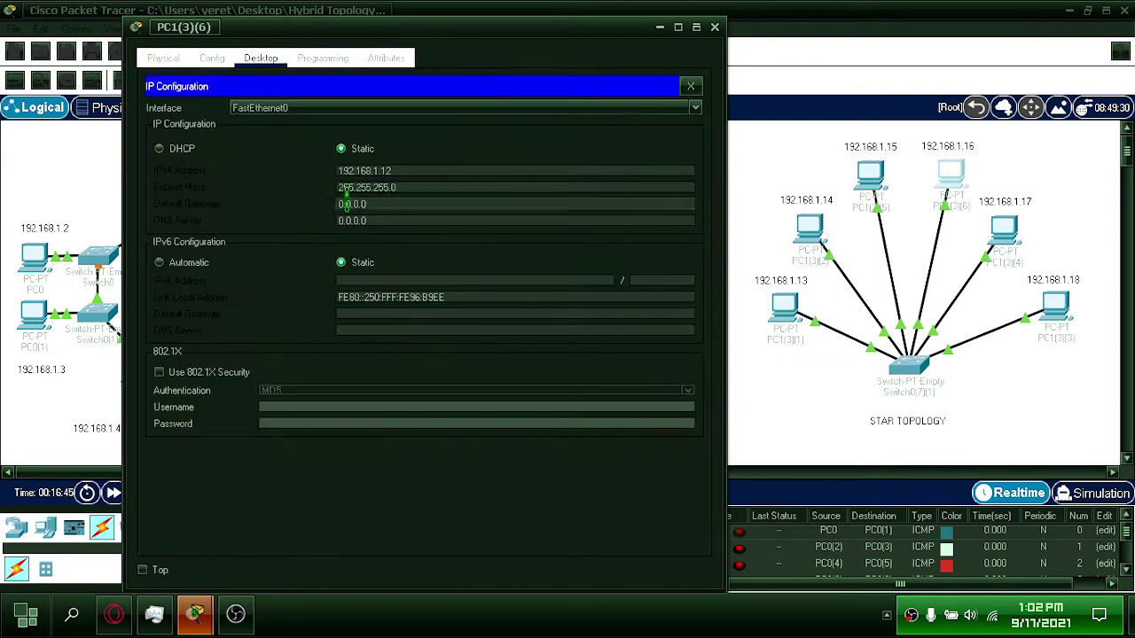
key(ctrl+a)
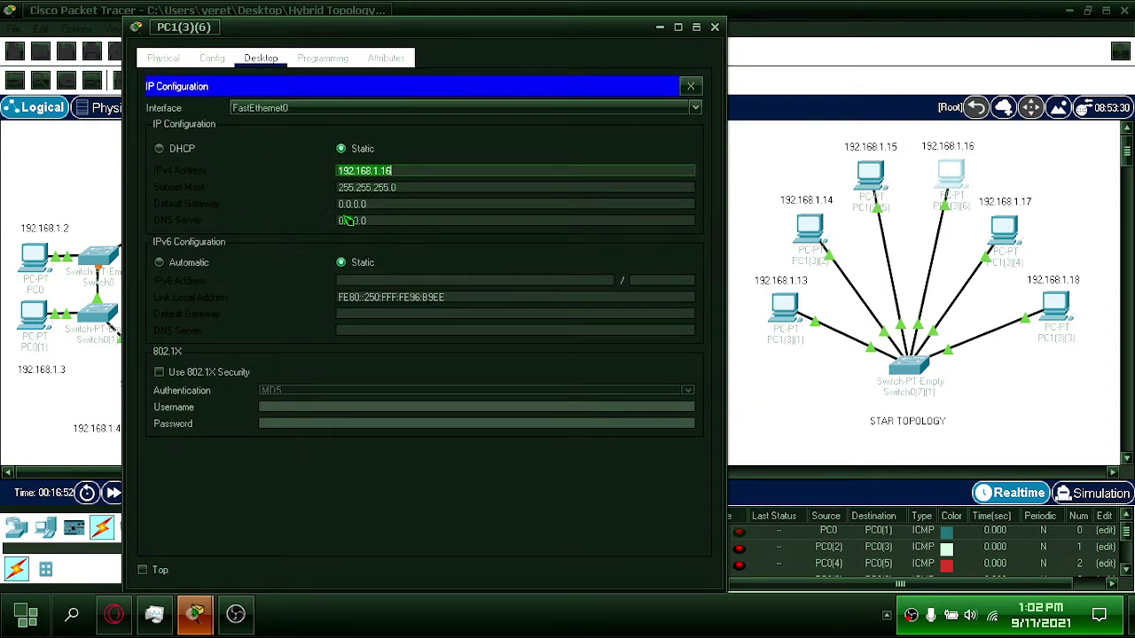
click(715, 26)
Set PC1(3)(4) to 192.168.1.17 and PC1(3)(3) to 192.168.1.18, mask 255.255.255.0
click(1004, 229)
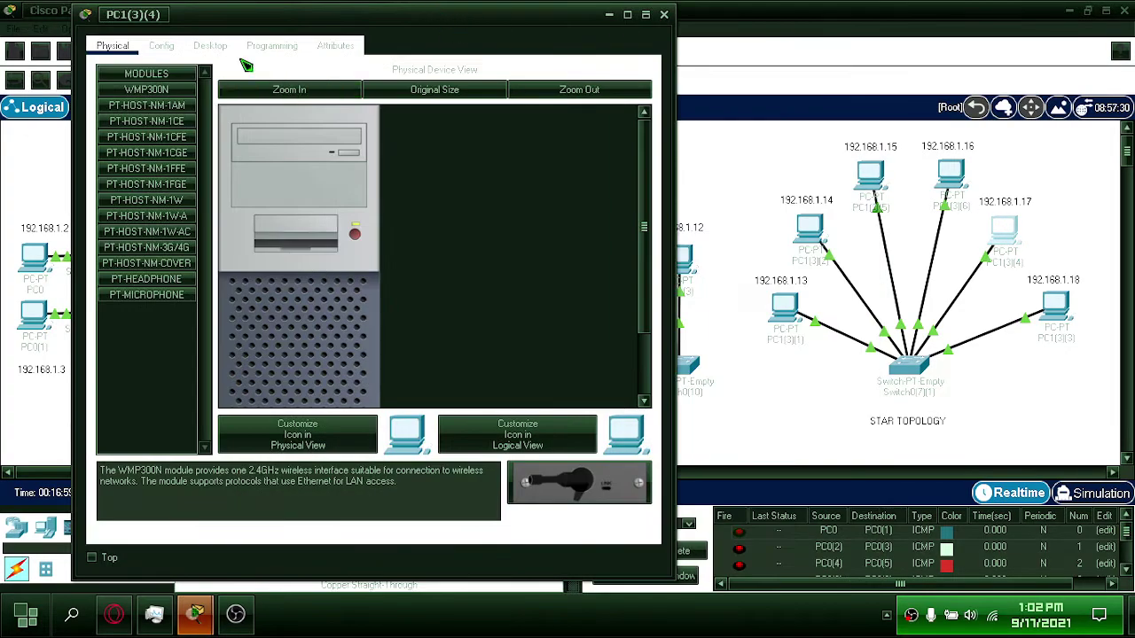
click(210, 45)
click(220, 124)
key(ctrl+a)
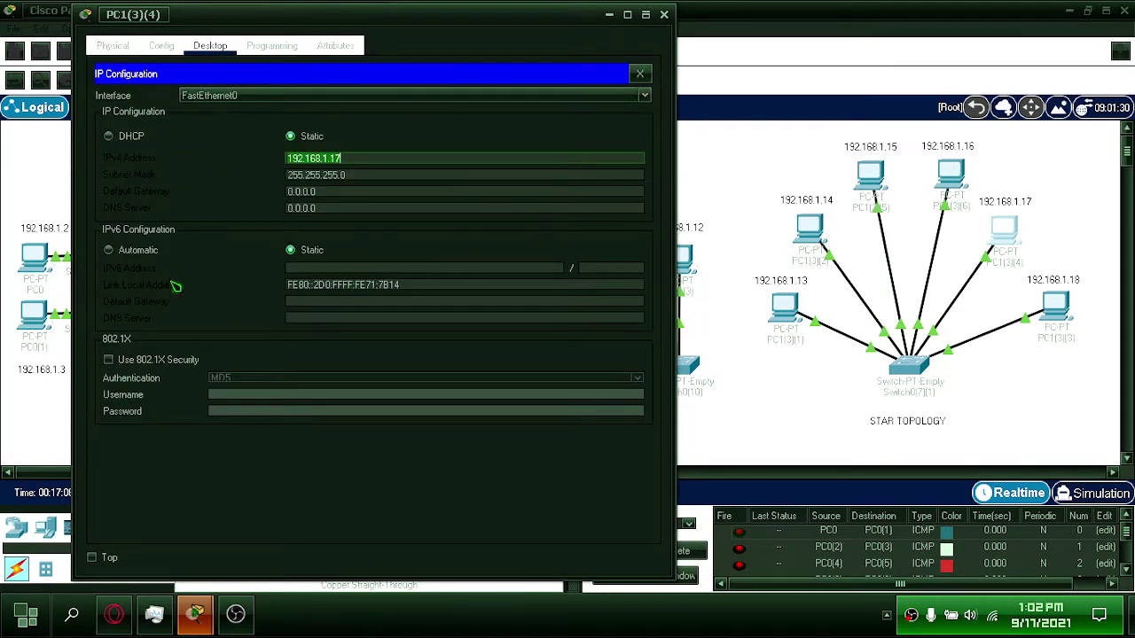
click(663, 14)
click(1056, 306)
click(177, 73)
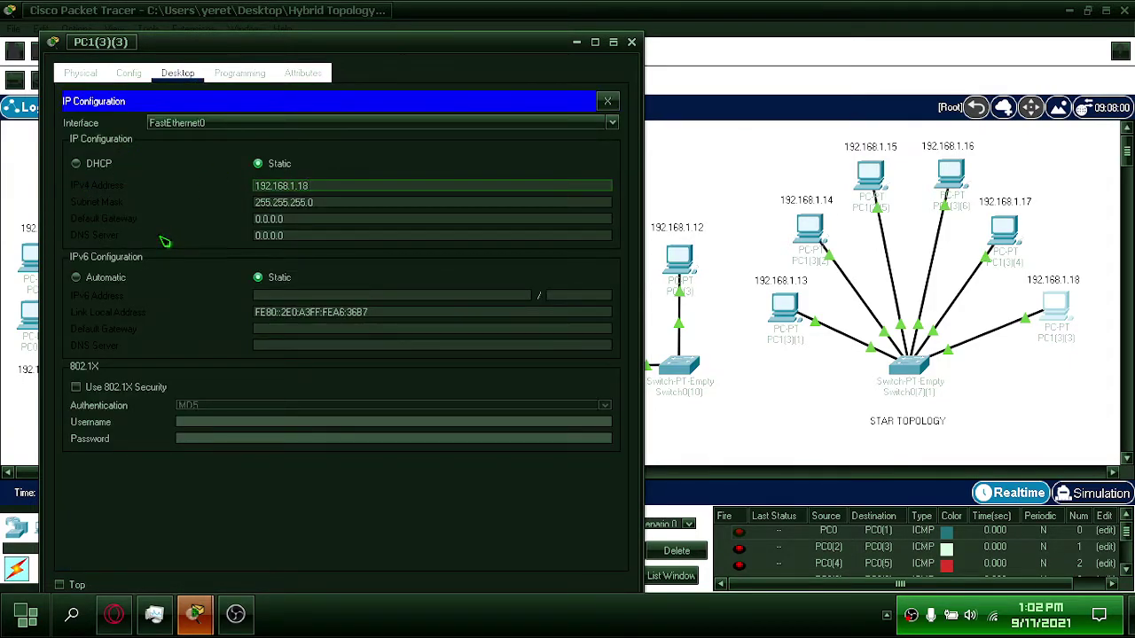
key(ctrl+a)
key(Return)
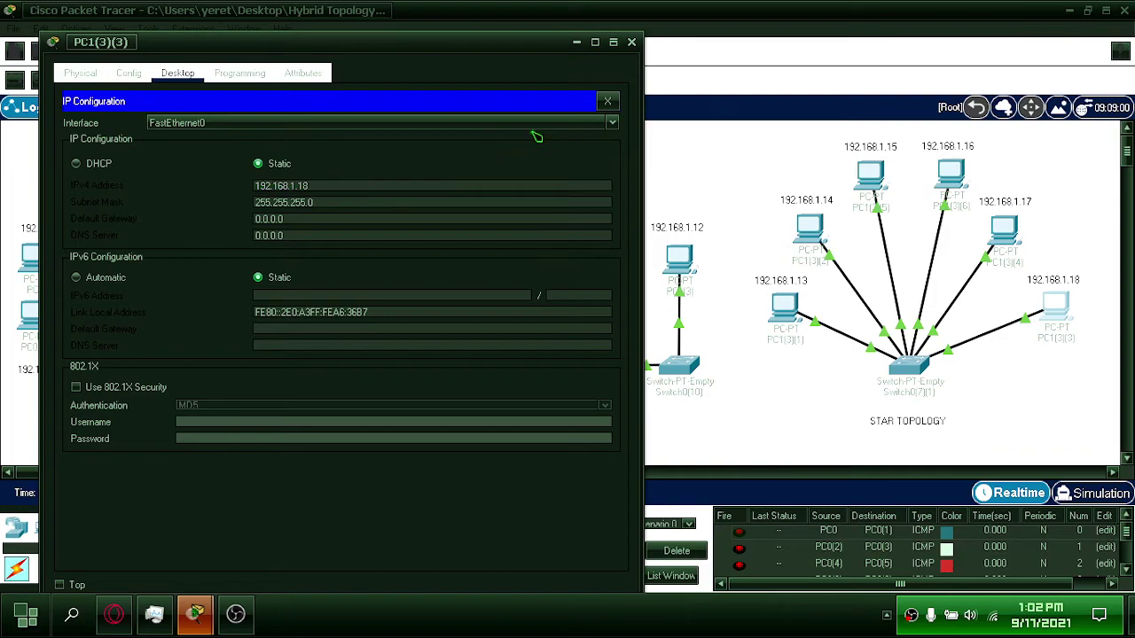
click(631, 42)
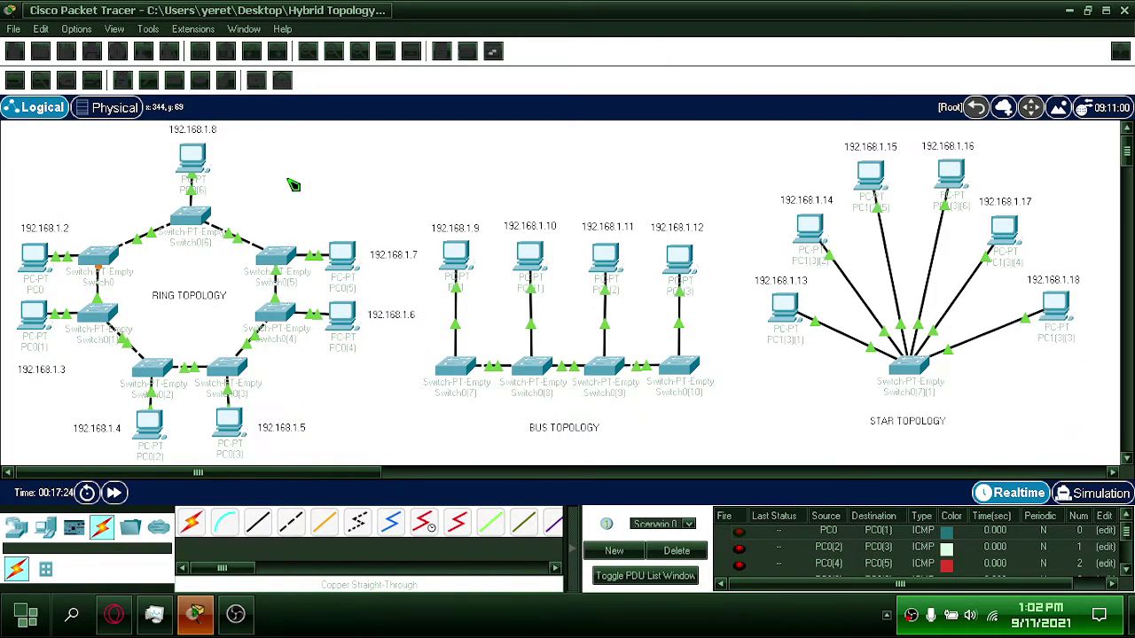
Add simple PDUs from PC 192.168.1.13 into the star, including one to 192.168.1.15
click(262, 84)
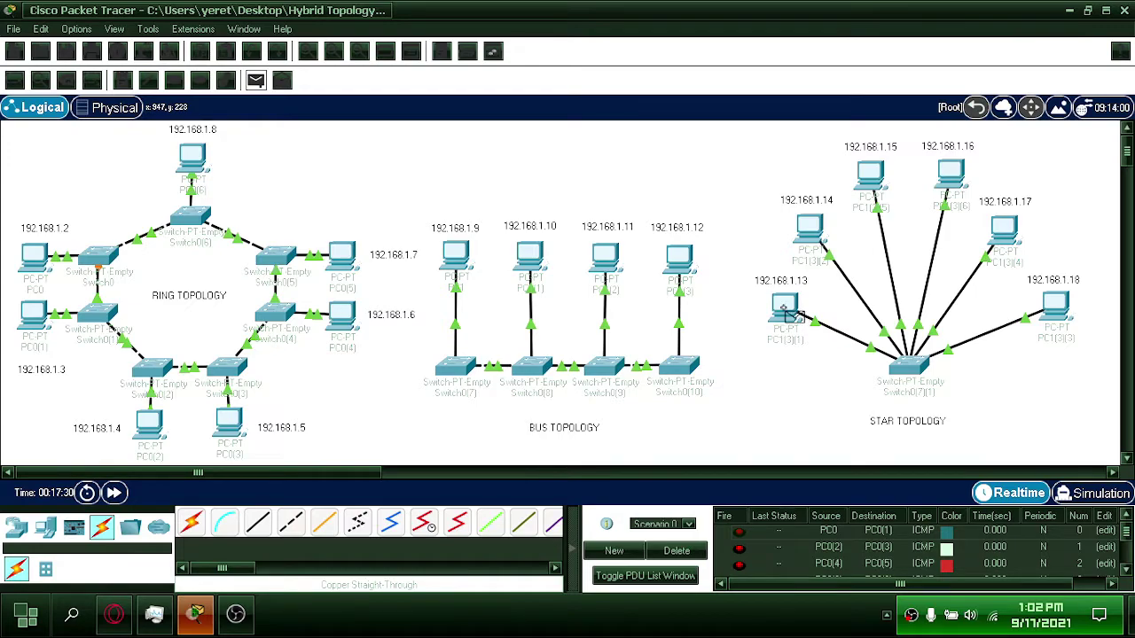
click(785, 309)
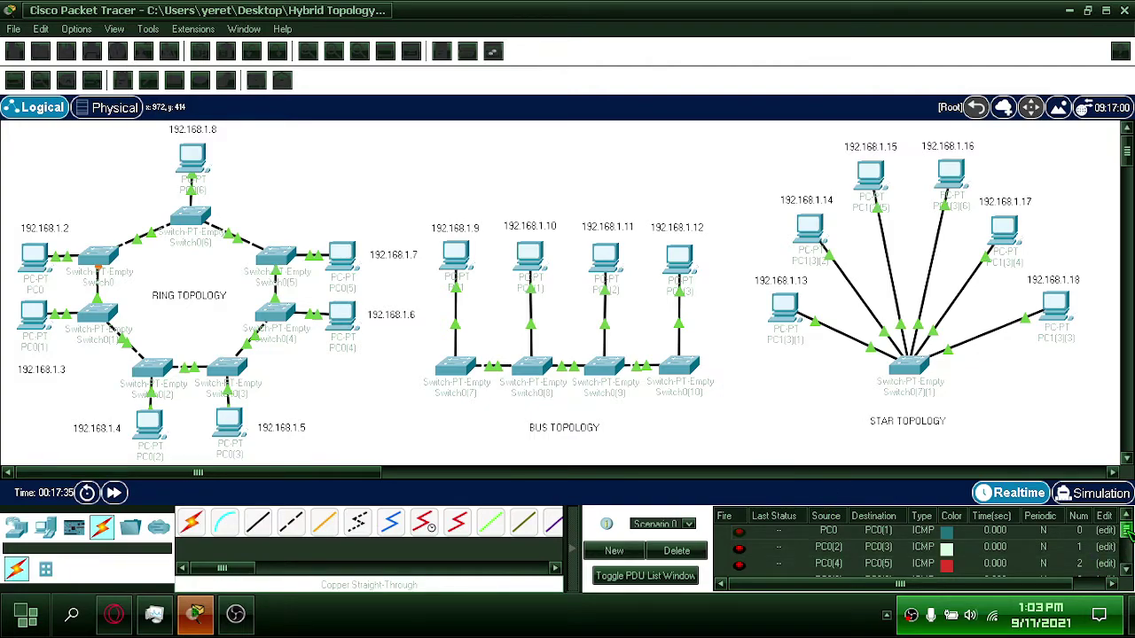
scroll(1126, 550, down, 2)
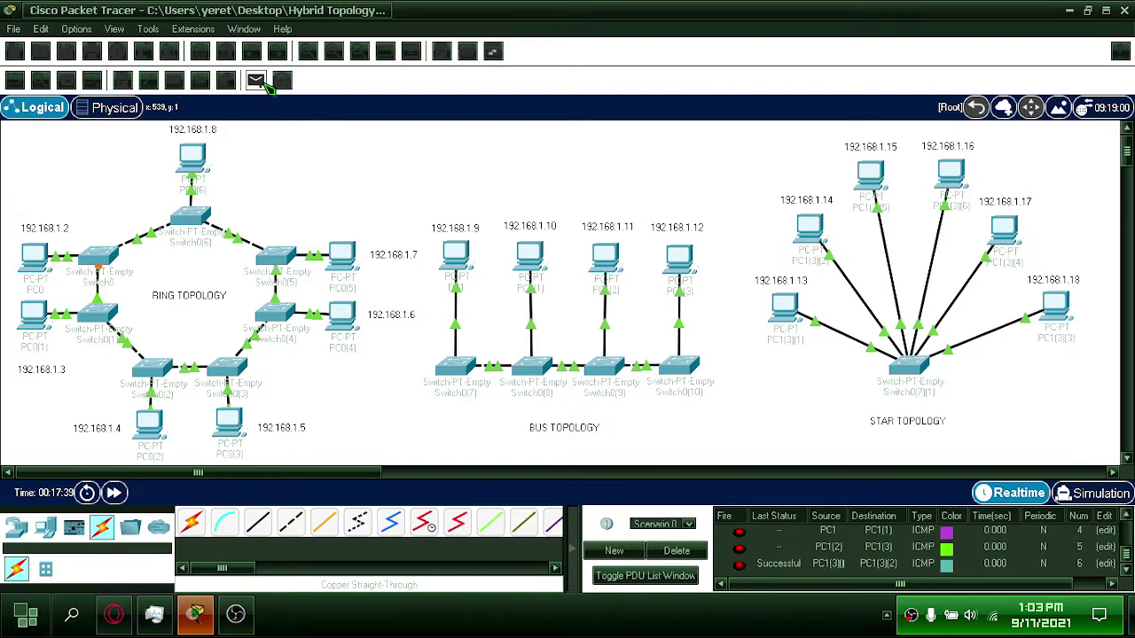
click(263, 80)
click(785, 306)
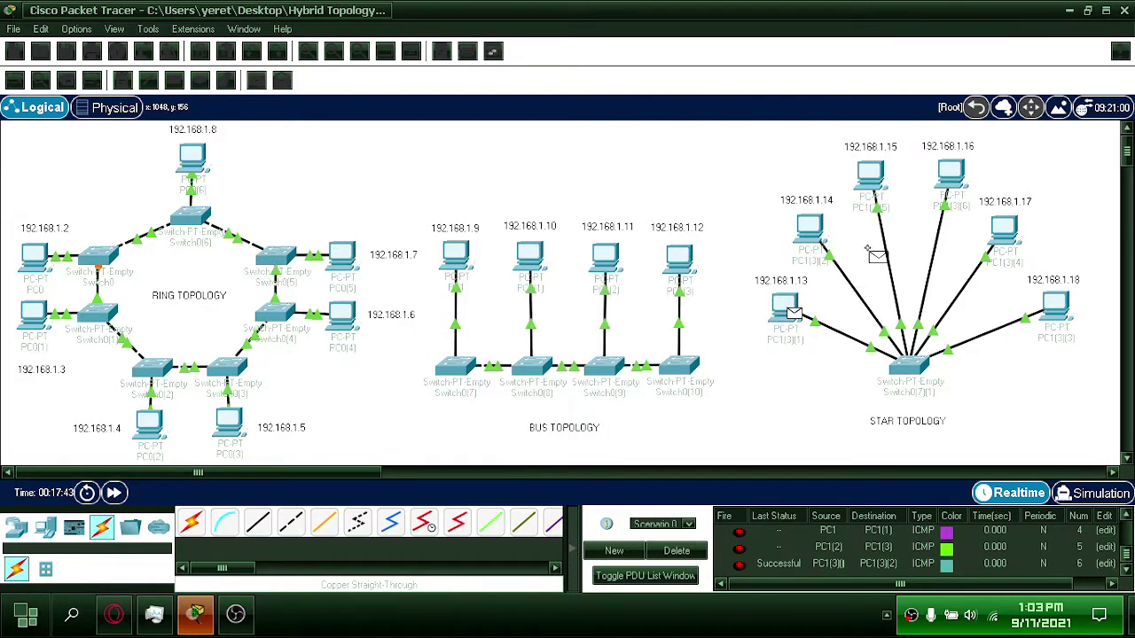
click(872, 183)
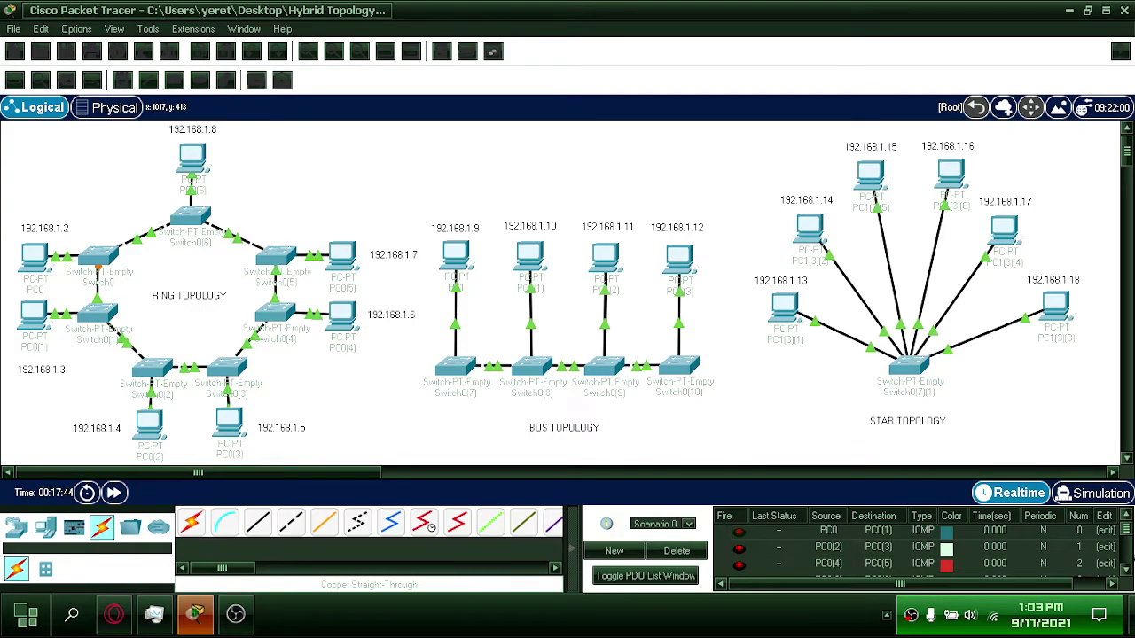
drag(1127, 530, 1127, 555)
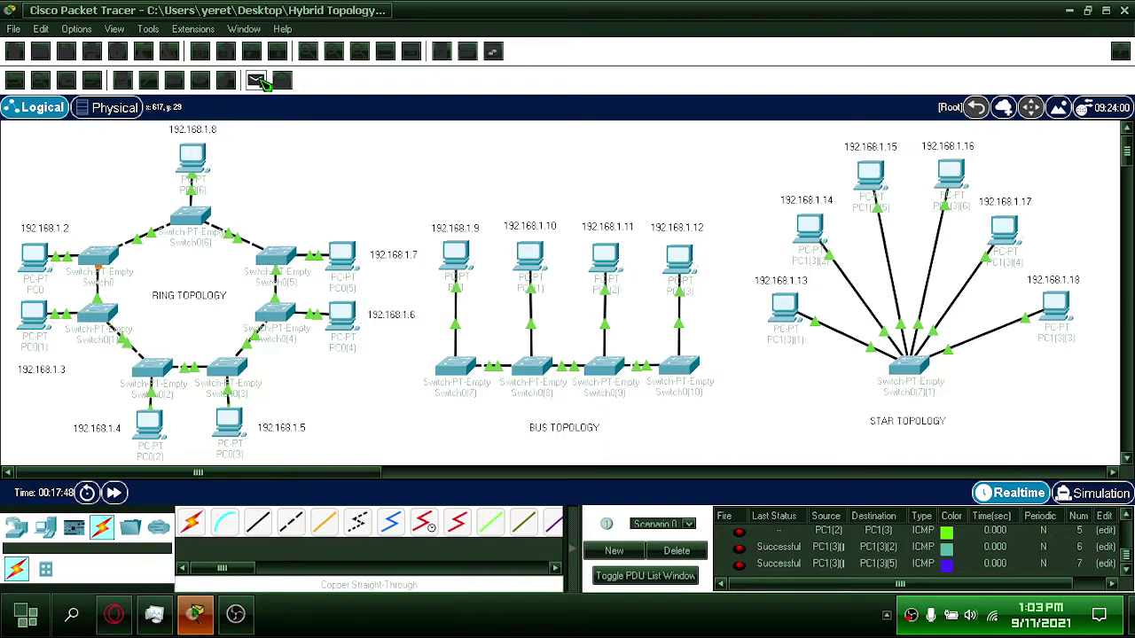
Send PDUs from 192.168.1.13 to 192.168.1.16, .17 and .18 and check the results list
click(785, 306)
click(958, 178)
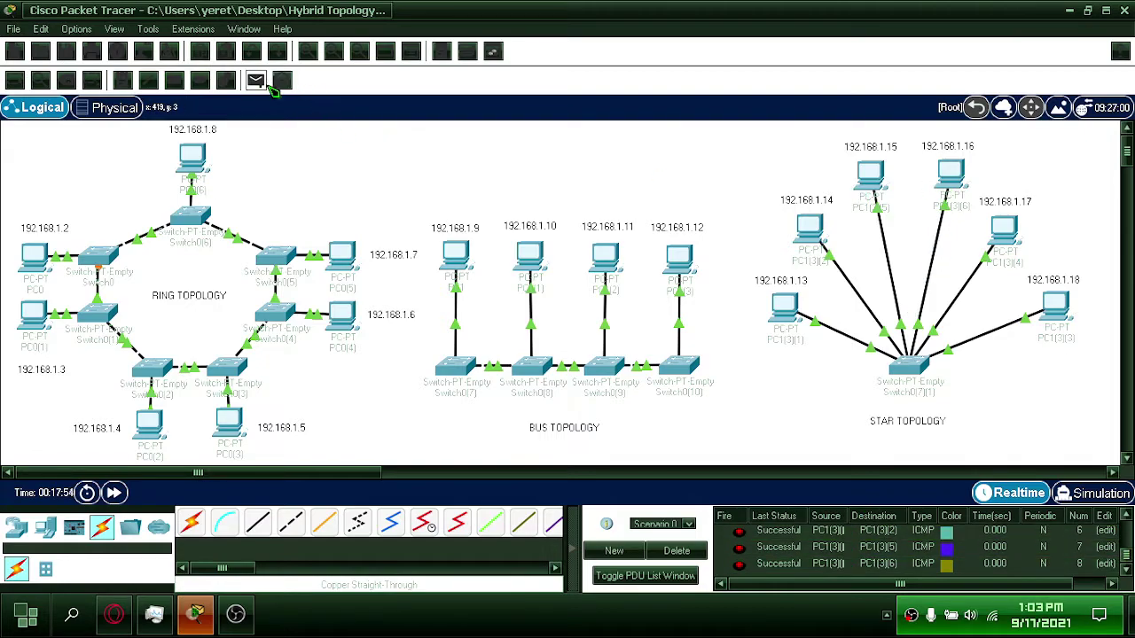
click(256, 80)
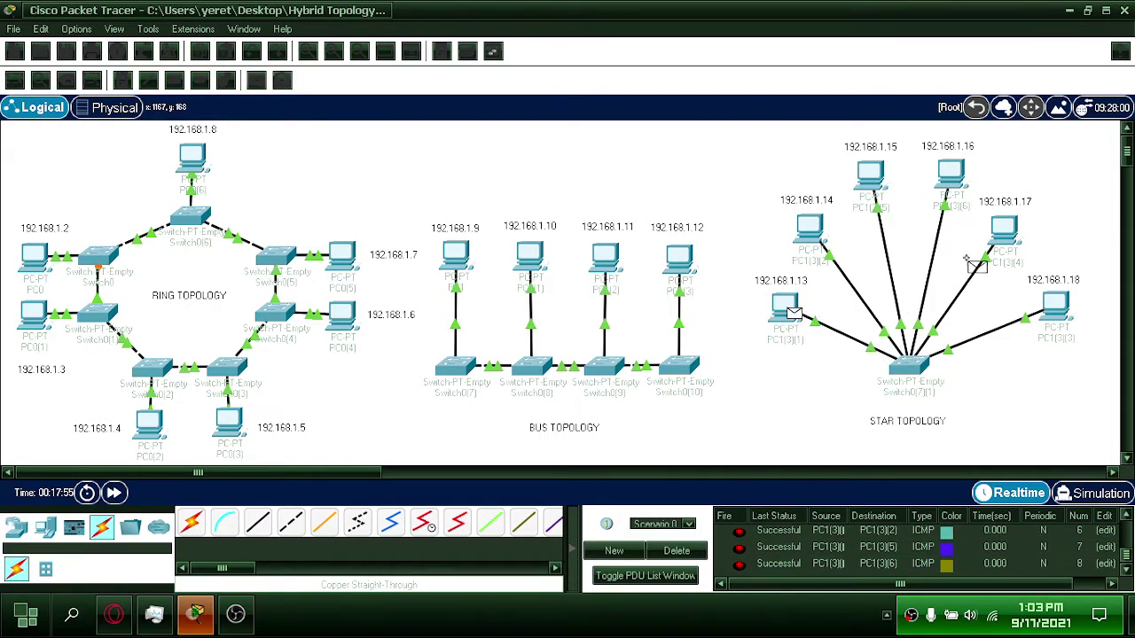
click(1005, 231)
scroll(1129, 559, down, 3)
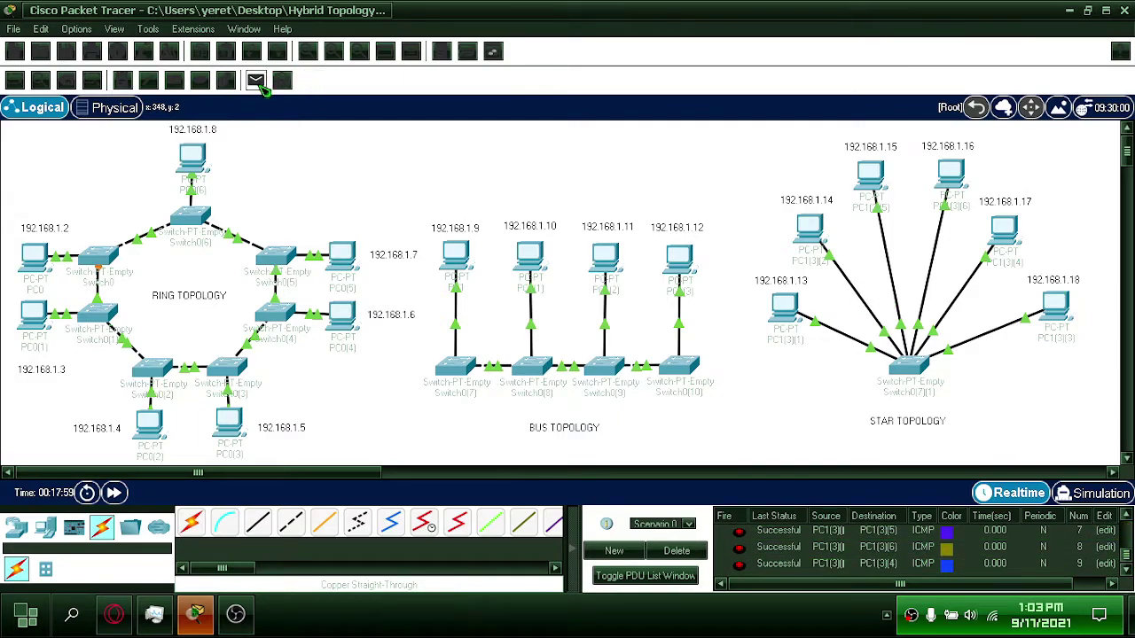
click(256, 80)
click(785, 309)
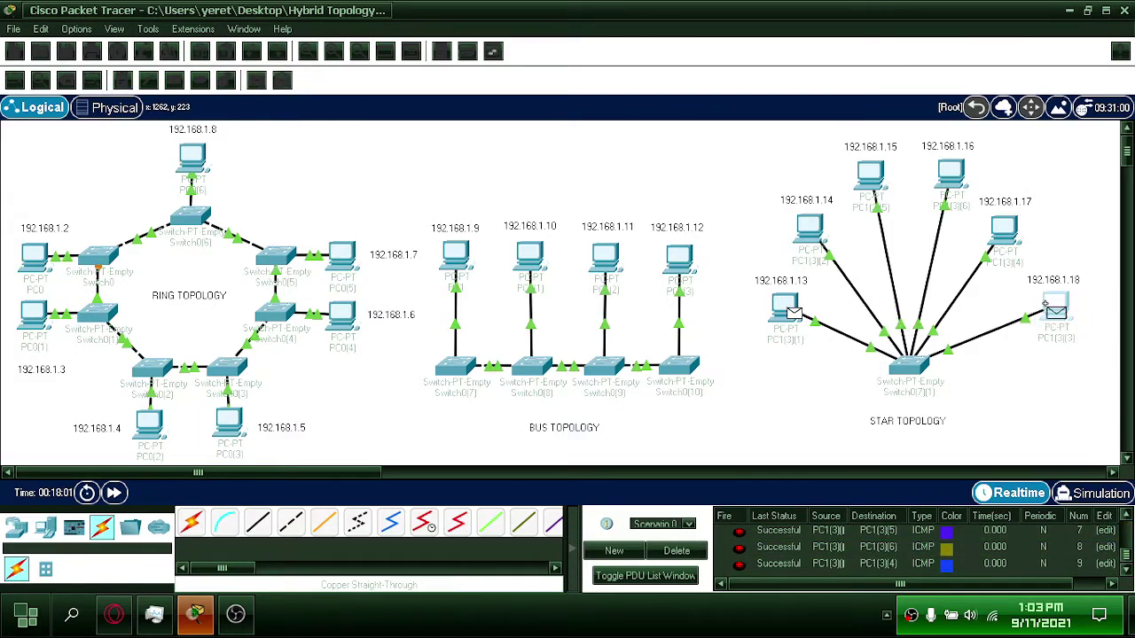
click(1055, 305)
scroll(1129, 557, down, 3)
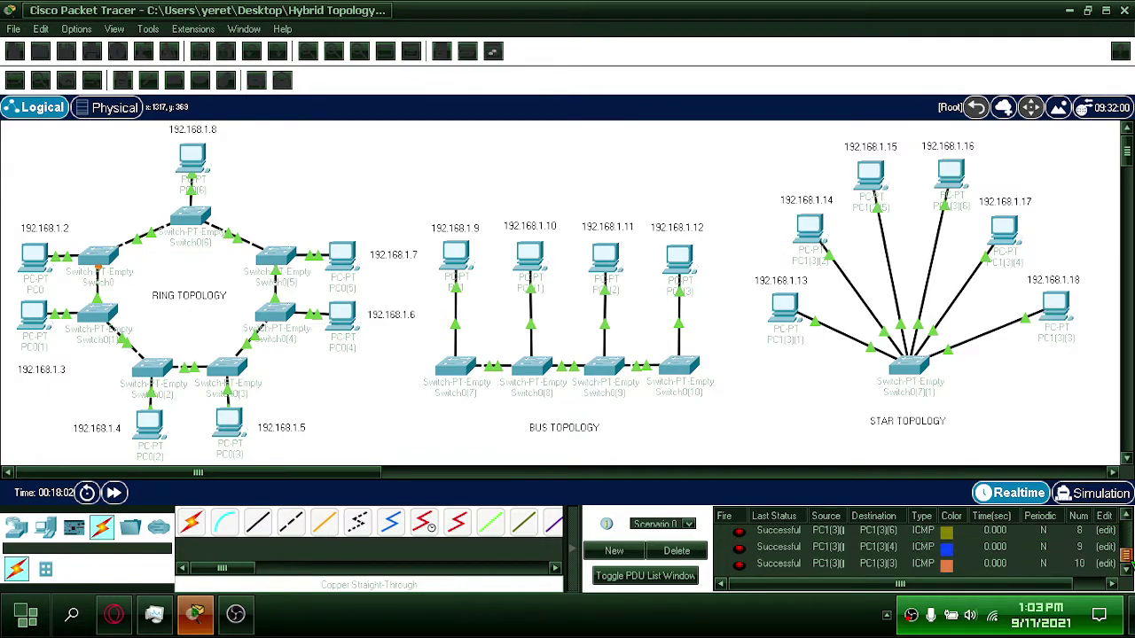
scroll(1129, 559, up, 2)
scroll(1129, 549, up, 2)
scroll(1129, 541, up, 2)
scroll(1128, 533, up, 2)
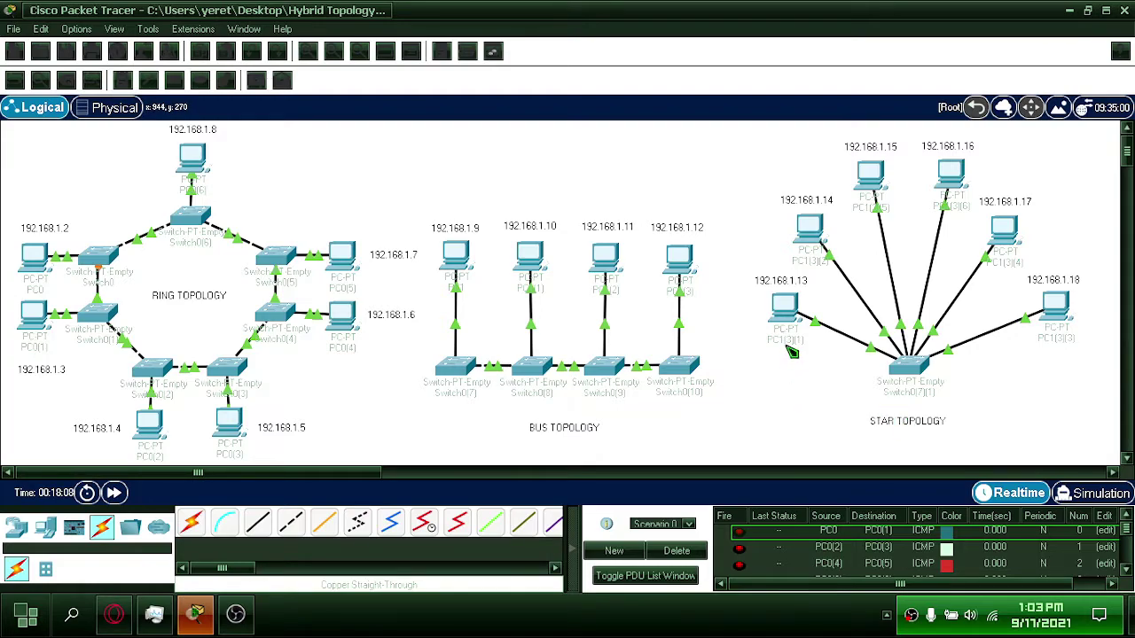
From PC 192.168.1.13's command prompt, ping 192.168.1.14 until stopped
click(792, 313)
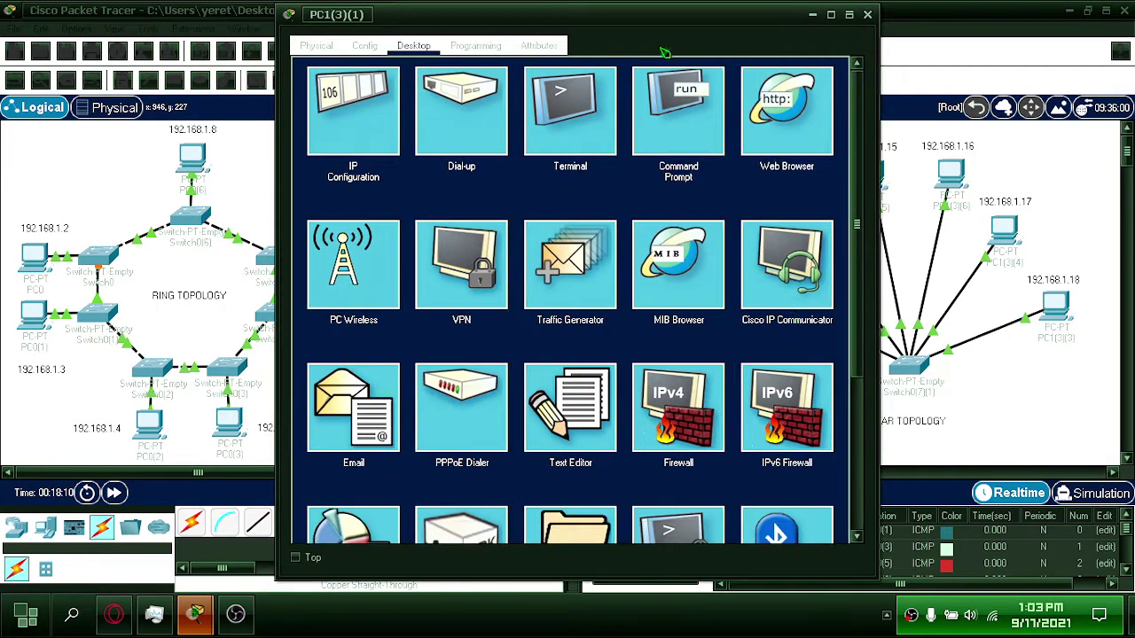
drag(705, 12, 543, 12)
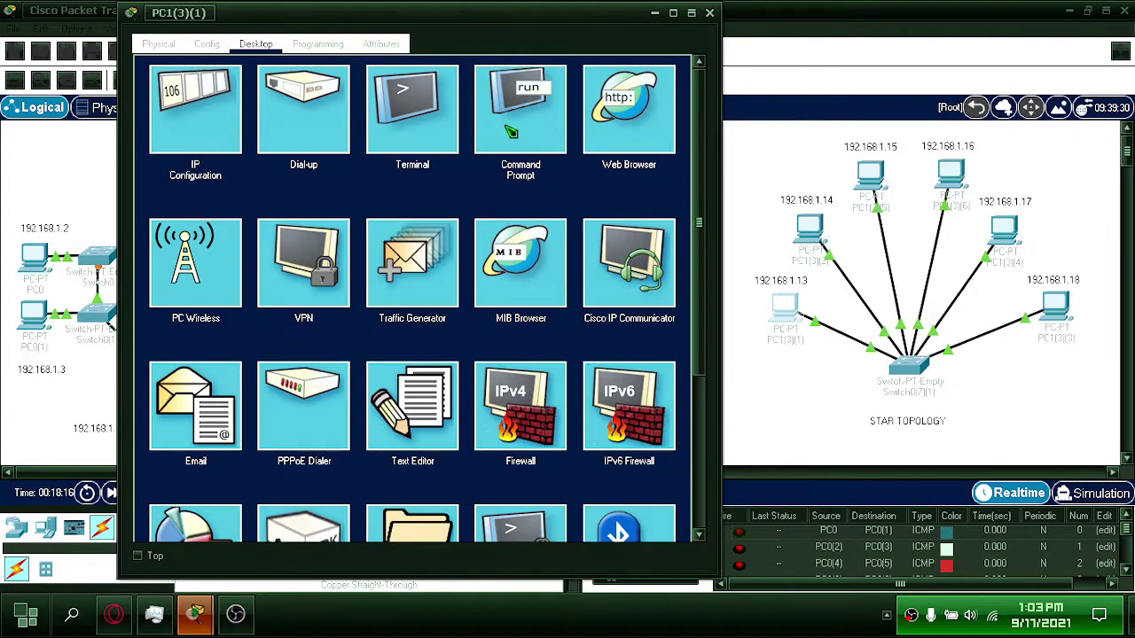
click(512, 137)
text(ping -t 192.168.1.)
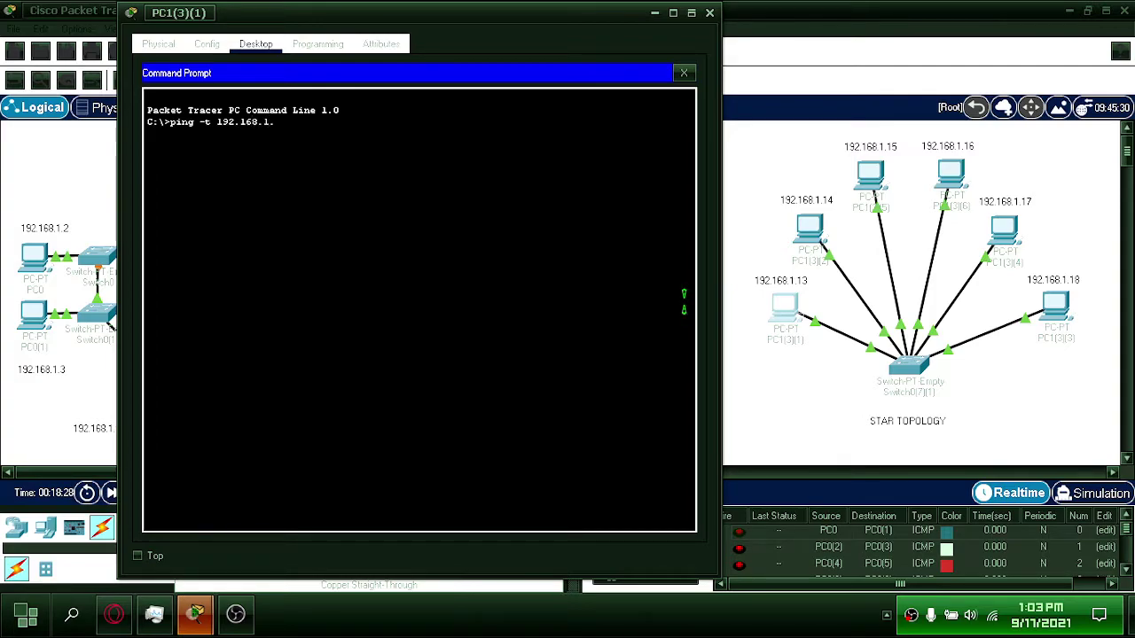
text(14)
key(Return)
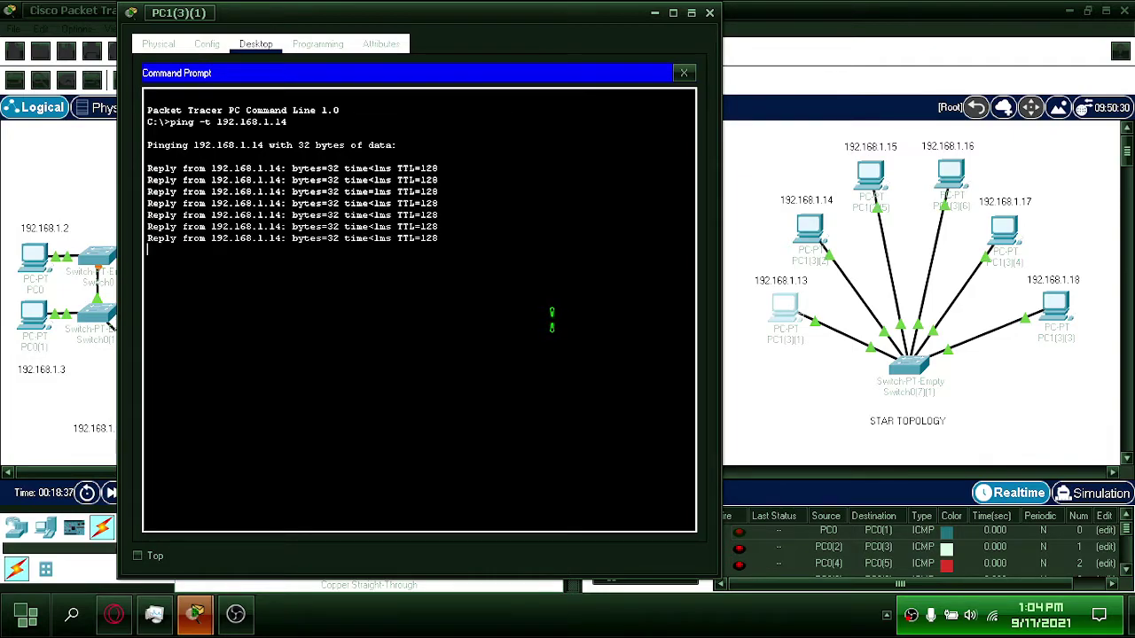
key(ctrl+c)
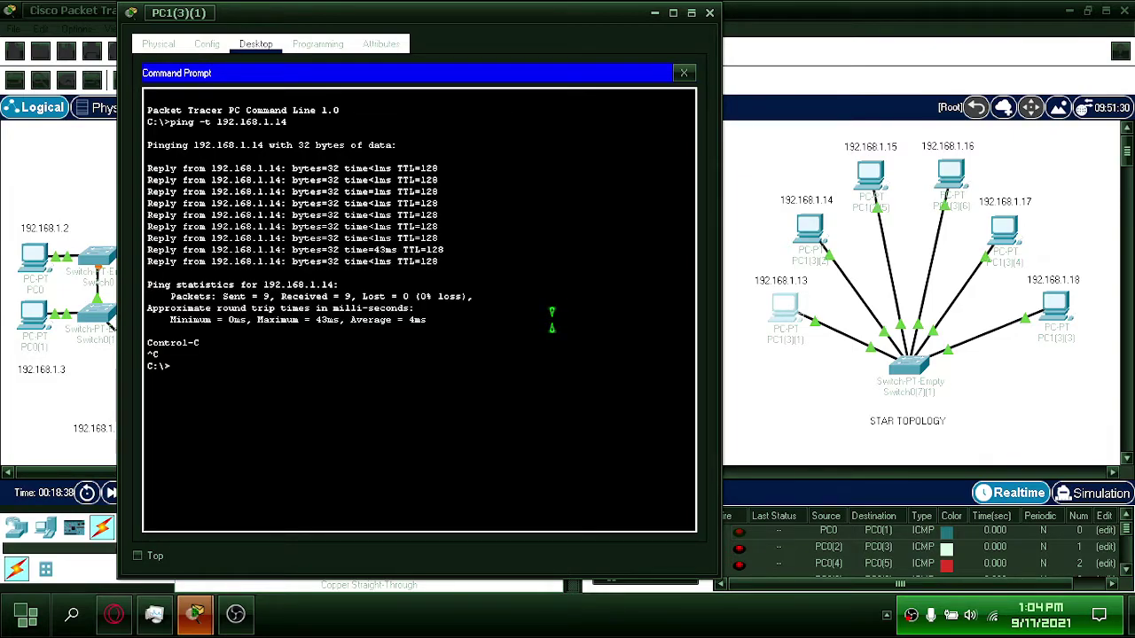
Ping 192.168.1.15 through 192.168.1.18, then close the prompt and PC window
text(ping192.168.1.)
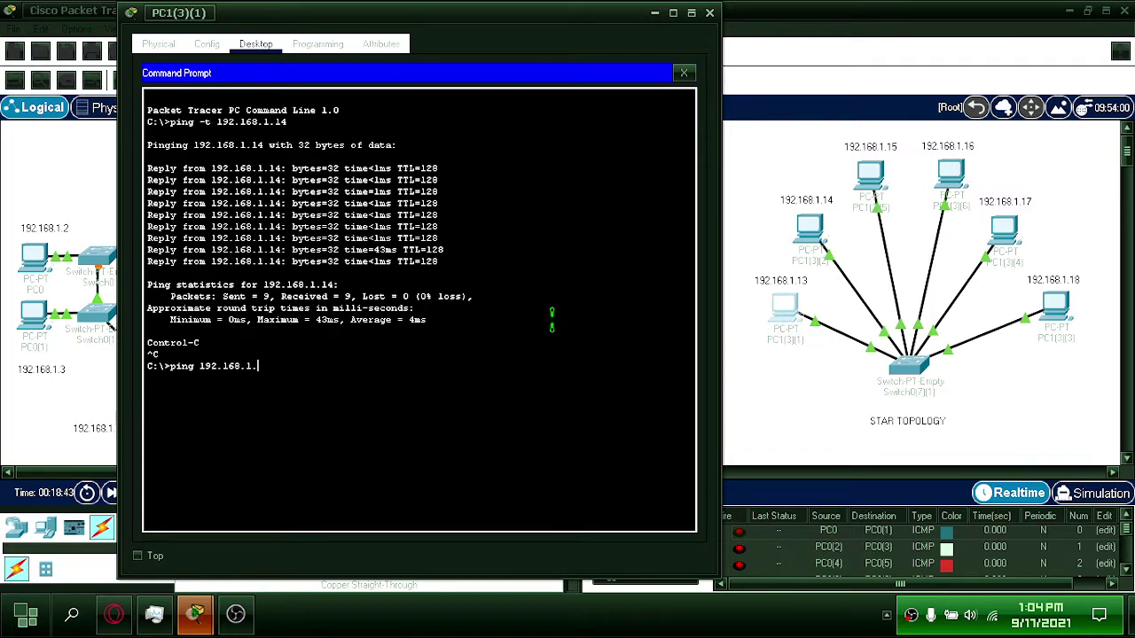
text(15)
key(Return)
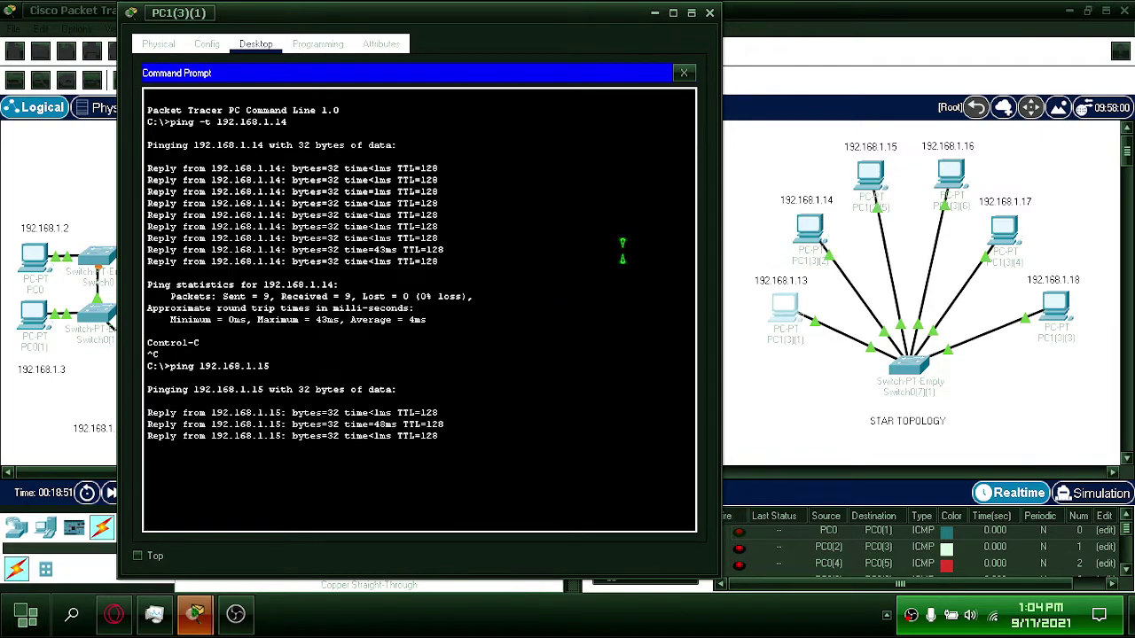
text(ping 192.)
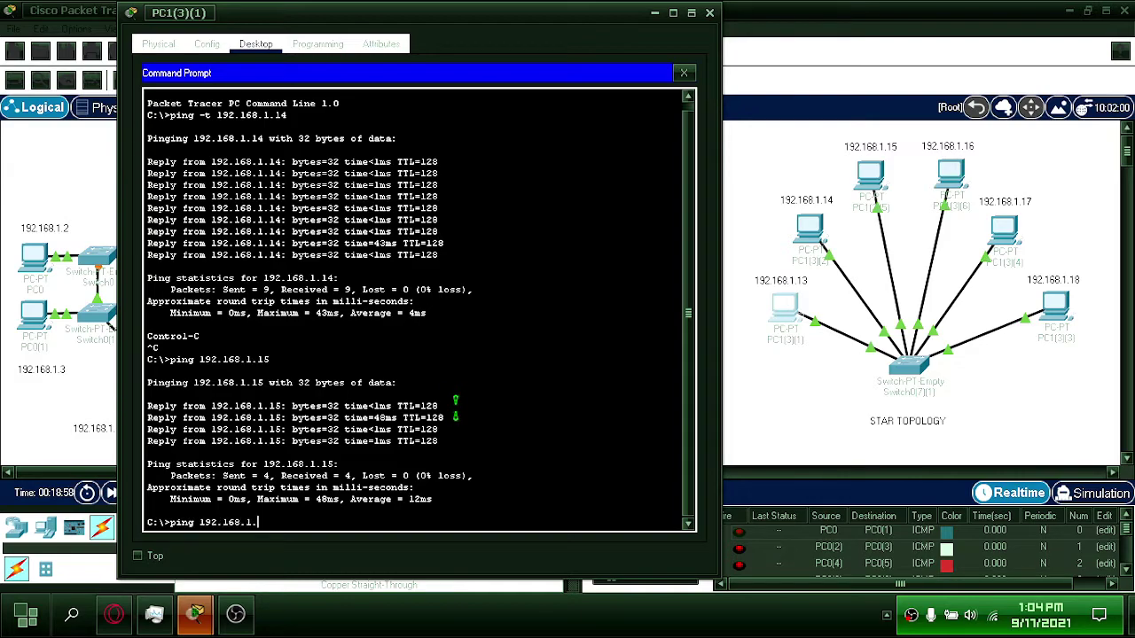
text(16)
key(Return)
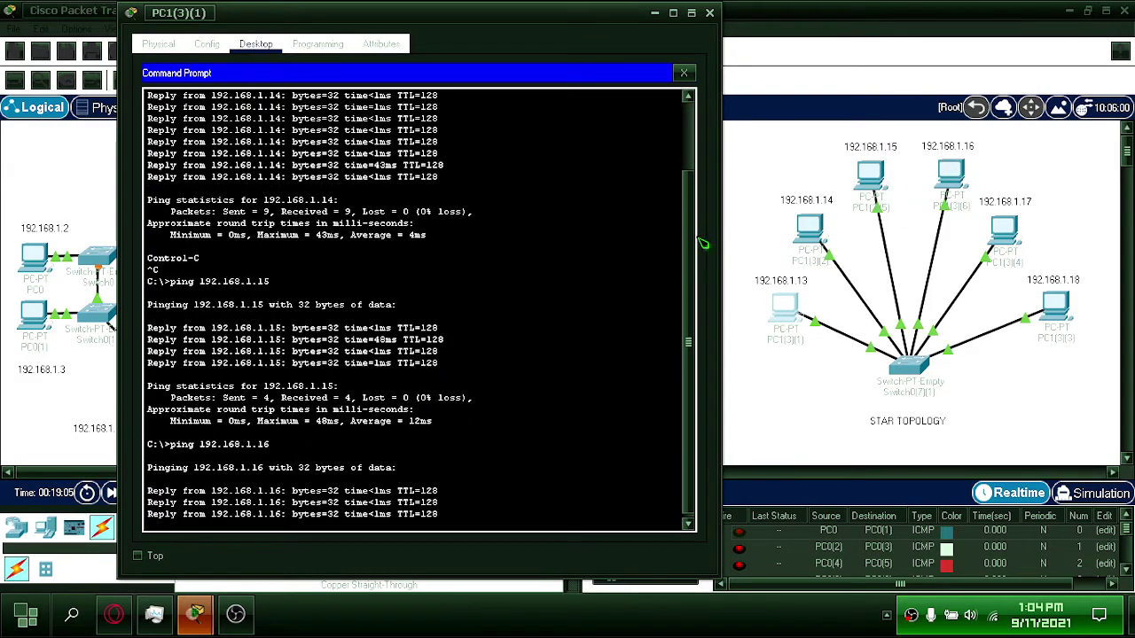
text(ping 192.168.1.17)
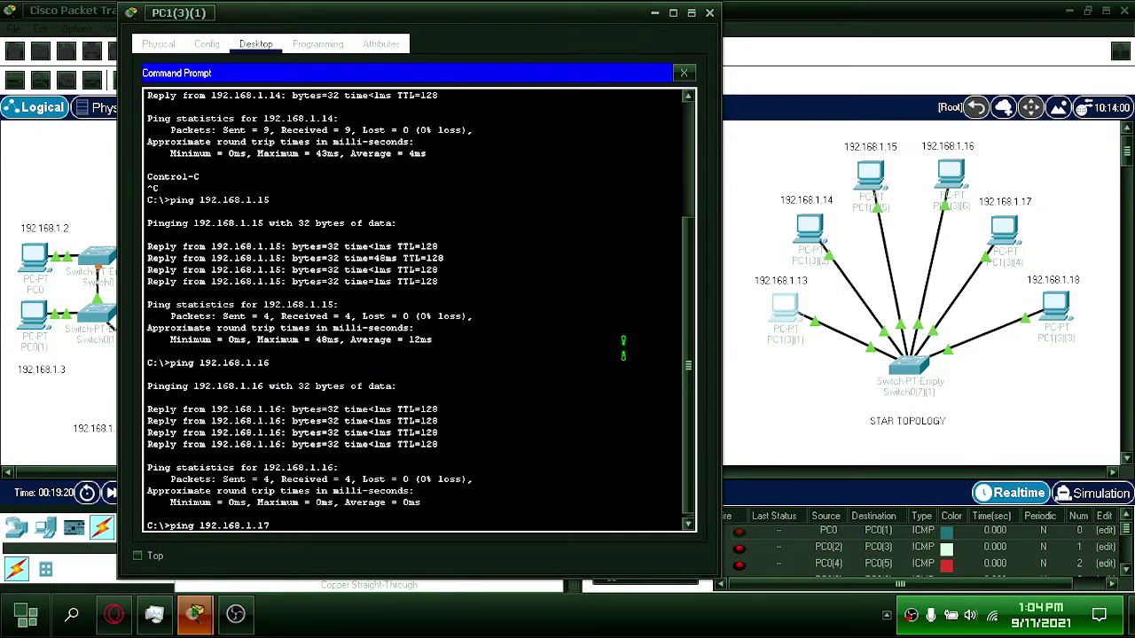
key(Return)
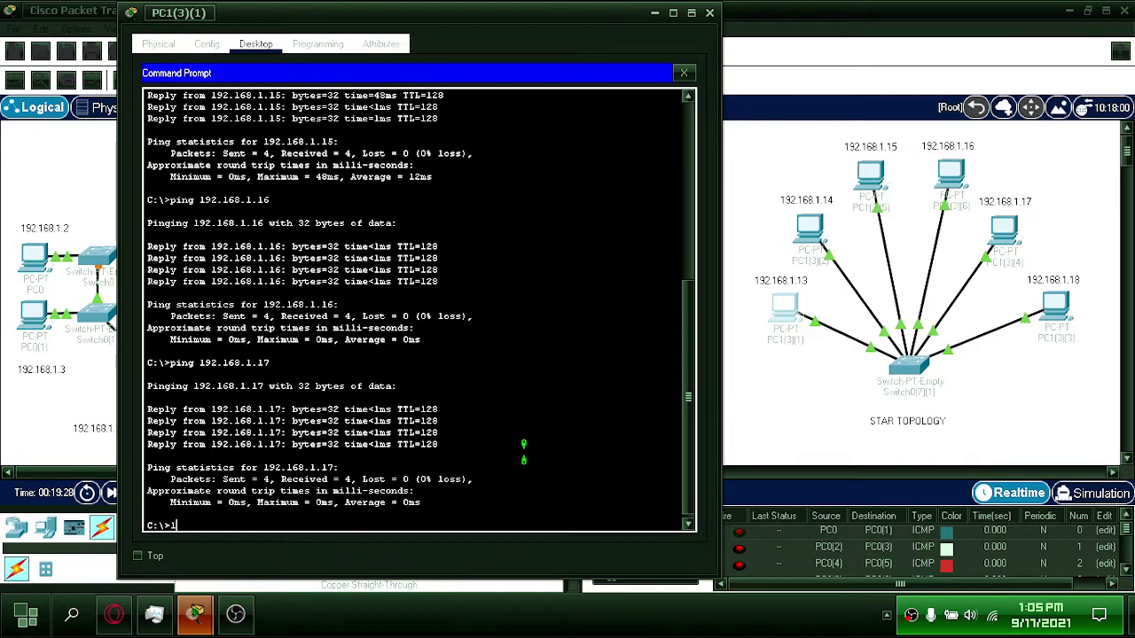
text(ping 192.168.1.18)
key(Return)
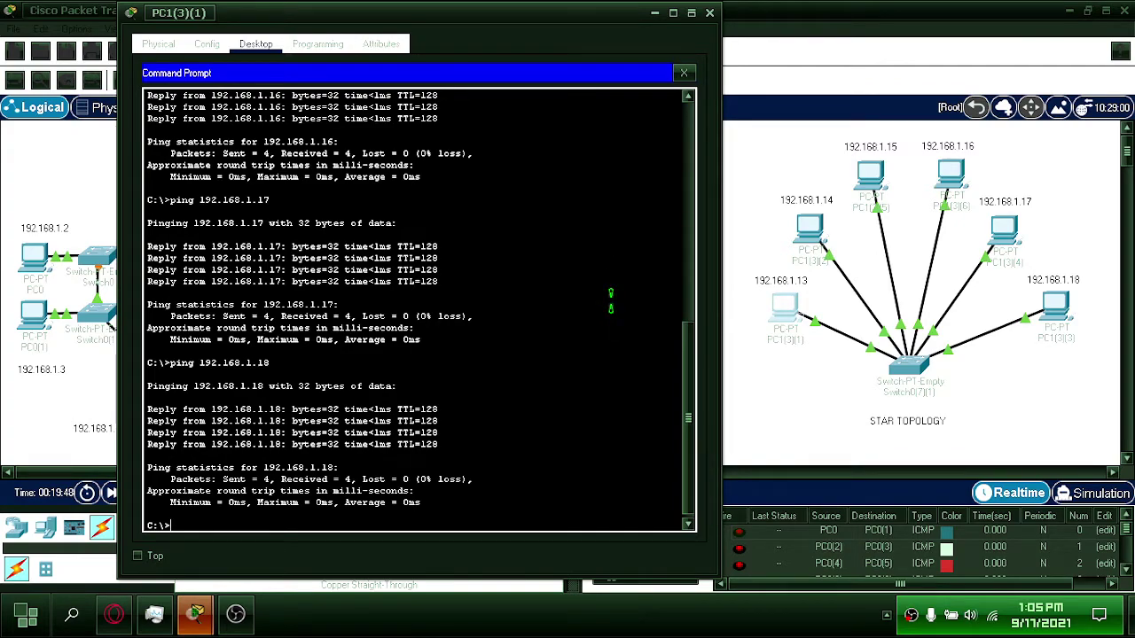
text(exi)
key(alt+F4)
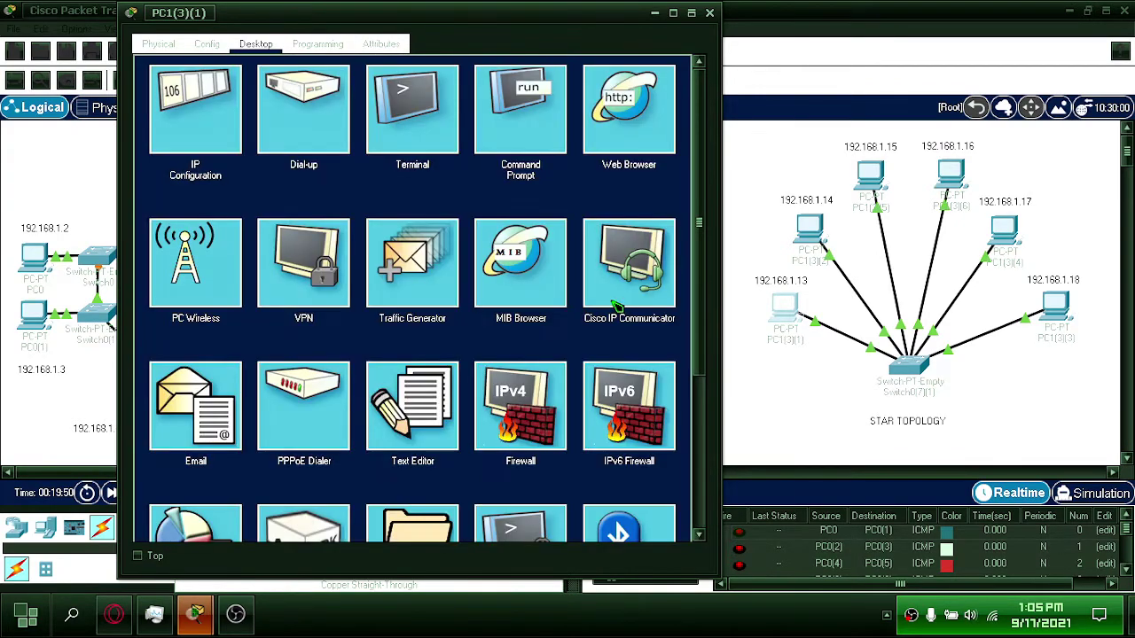
click(710, 13)
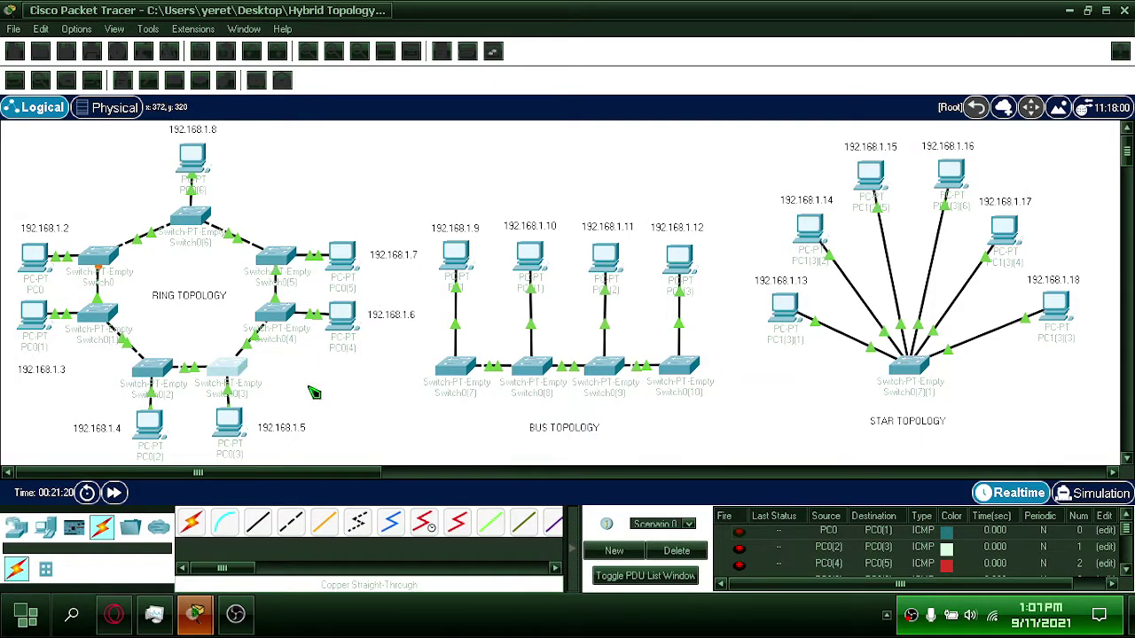
Power-cycle Switch0(3) to fit a PT-SWITCH-NM-1CFE Fast Ethernet module into an empty slot
click(241, 372)
click(245, 373)
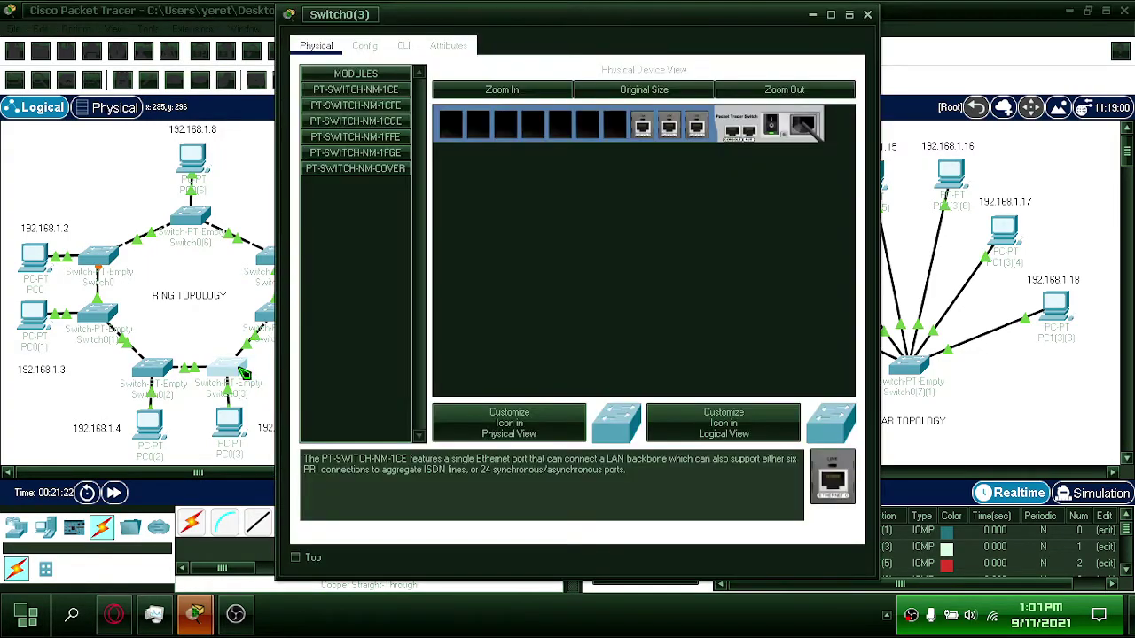
drag(529, 23, 777, 36)
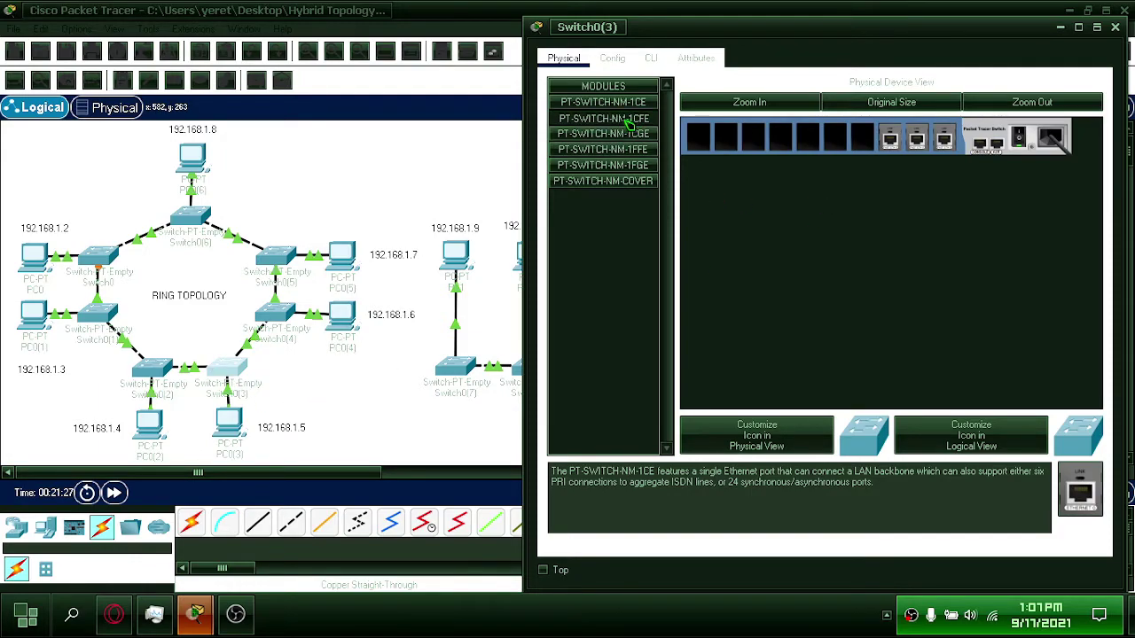
drag(625, 118, 696, 129)
click(1026, 147)
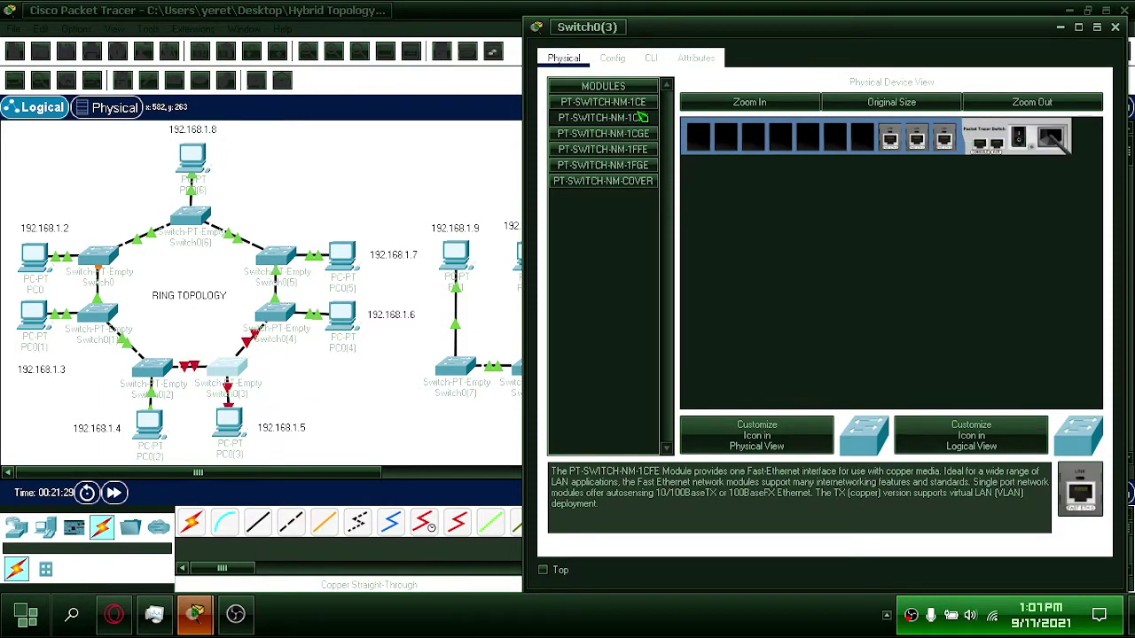
drag(645, 124, 861, 135)
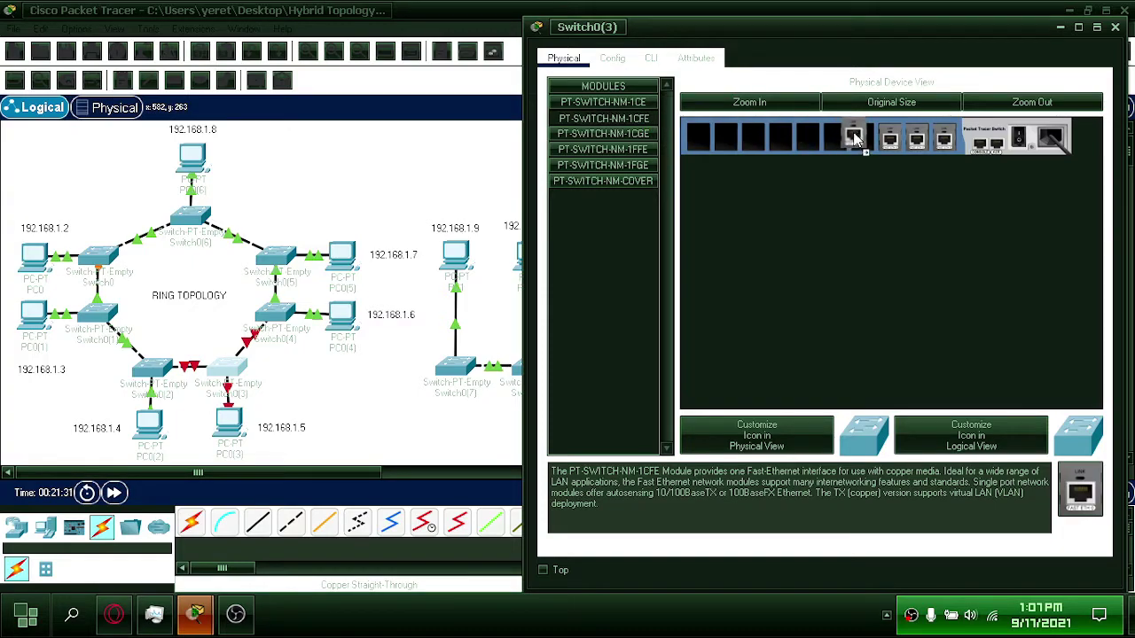
click(1021, 142)
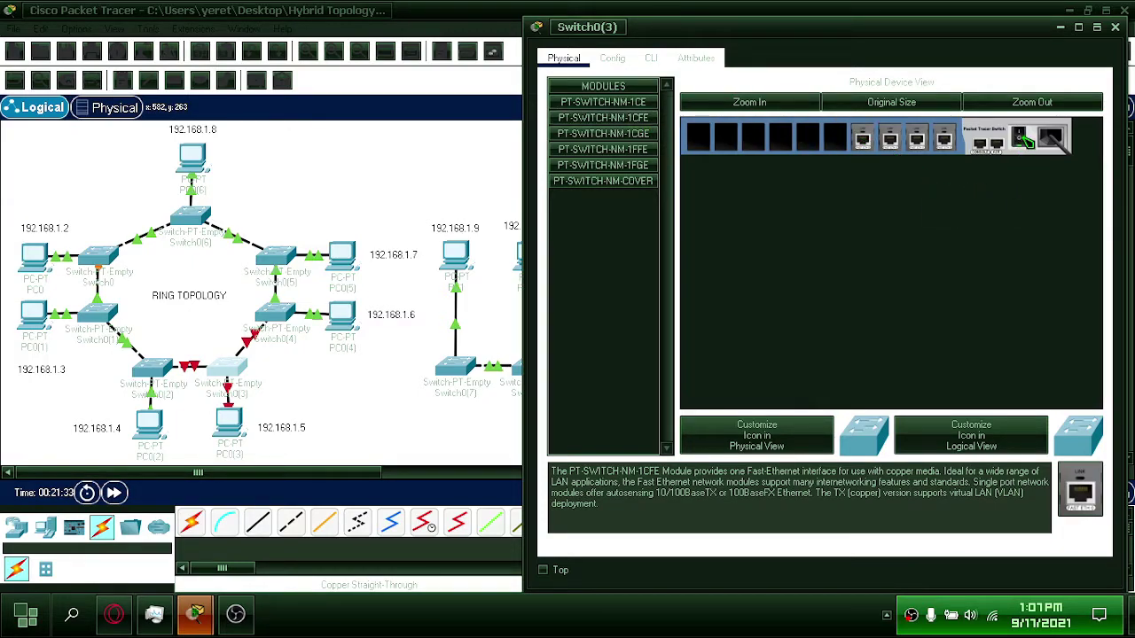
click(1118, 28)
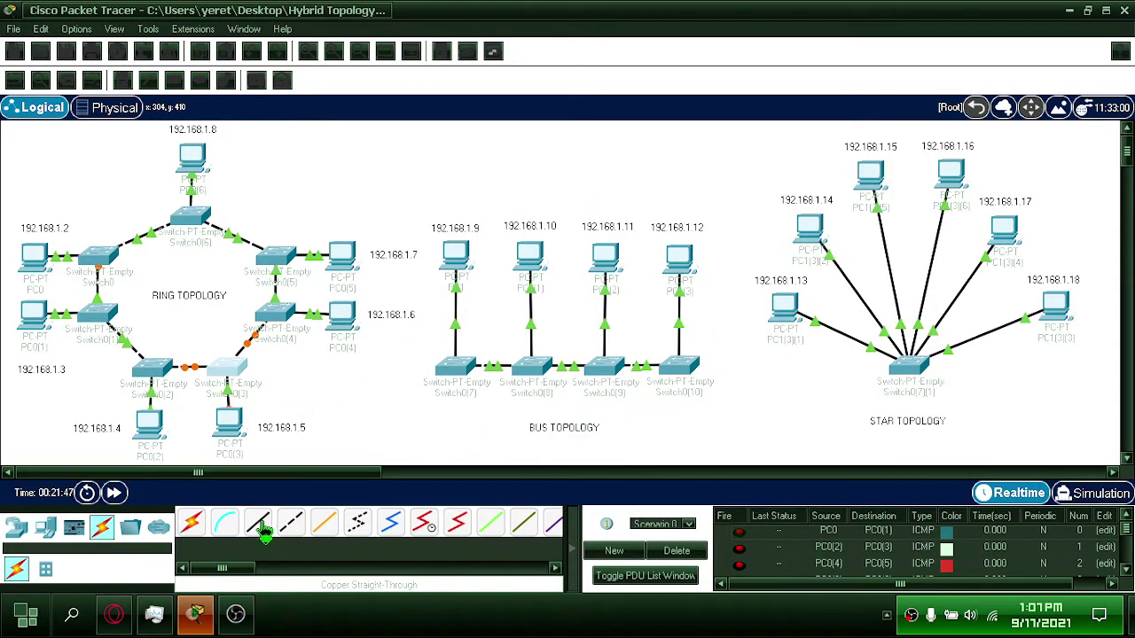
Run a copper cross-over cable between FastEthernet ports on Switch0(3) and Switch0(7)
click(291, 524)
click(236, 367)
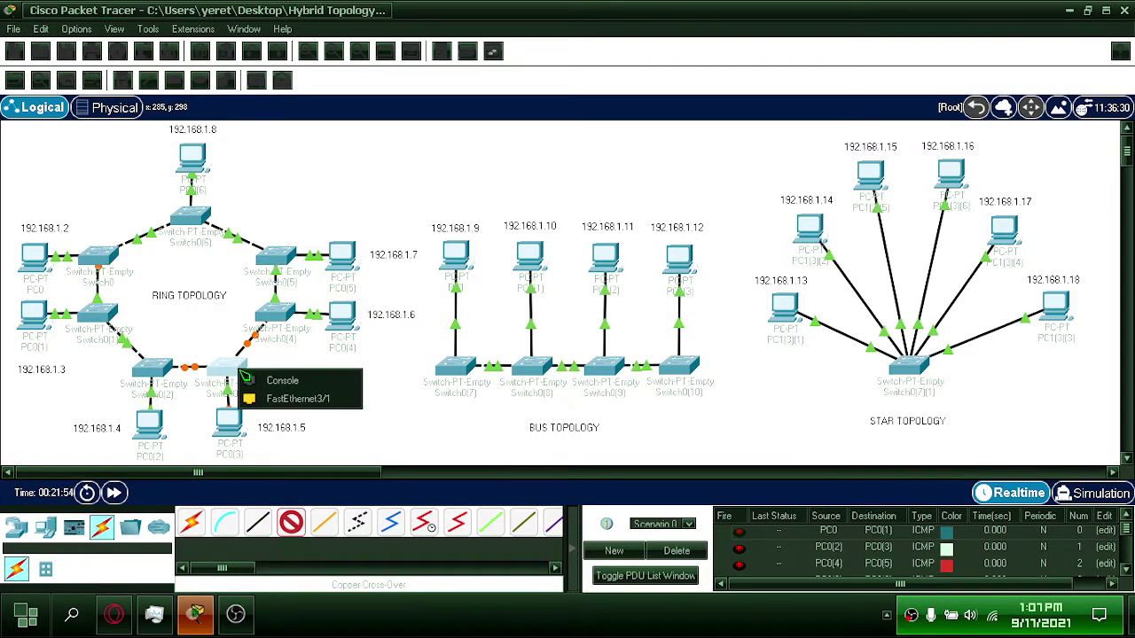
click(292, 396)
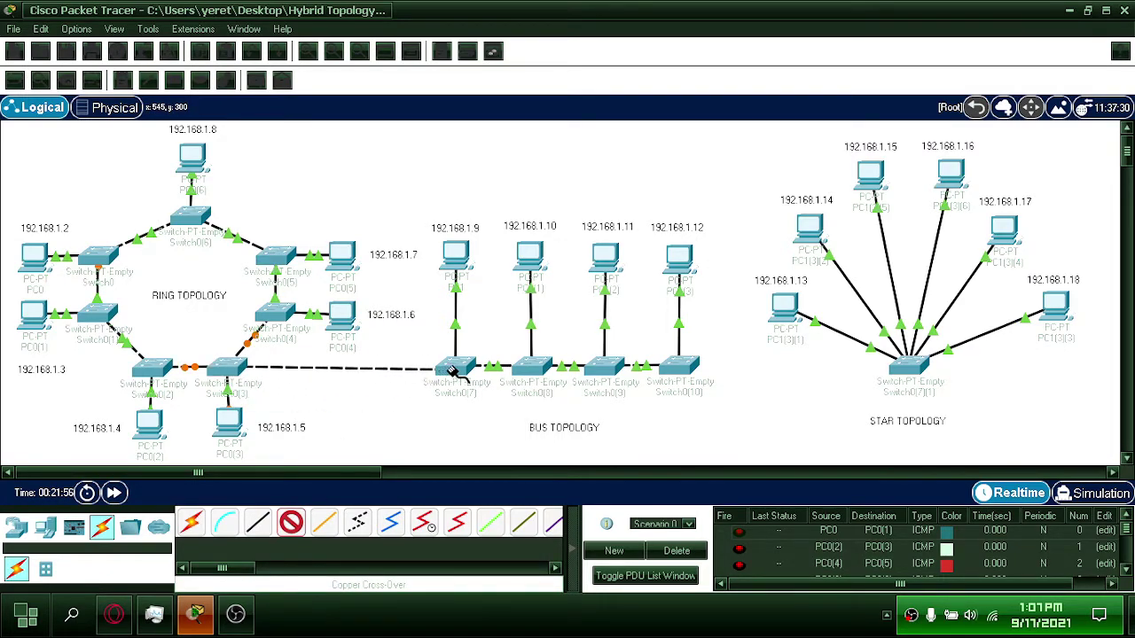
click(452, 368)
click(479, 397)
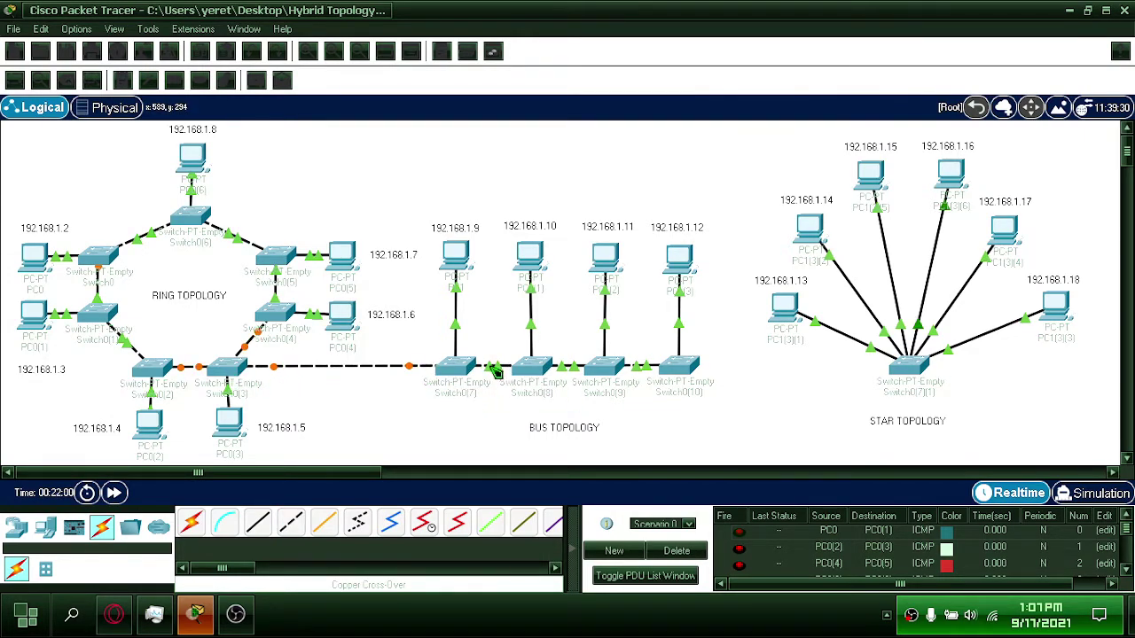
With Switch0(7)(1) powered off, insert a PT-SWITCH-NM-1CE module, then power it on
click(913, 369)
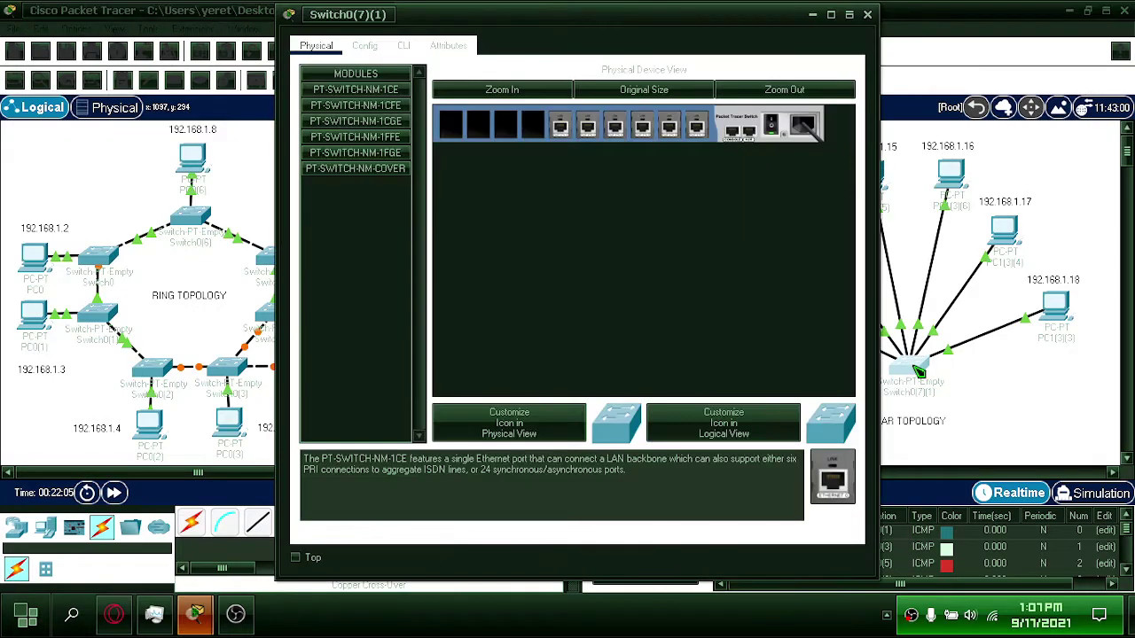
drag(606, 16, 489, 47)
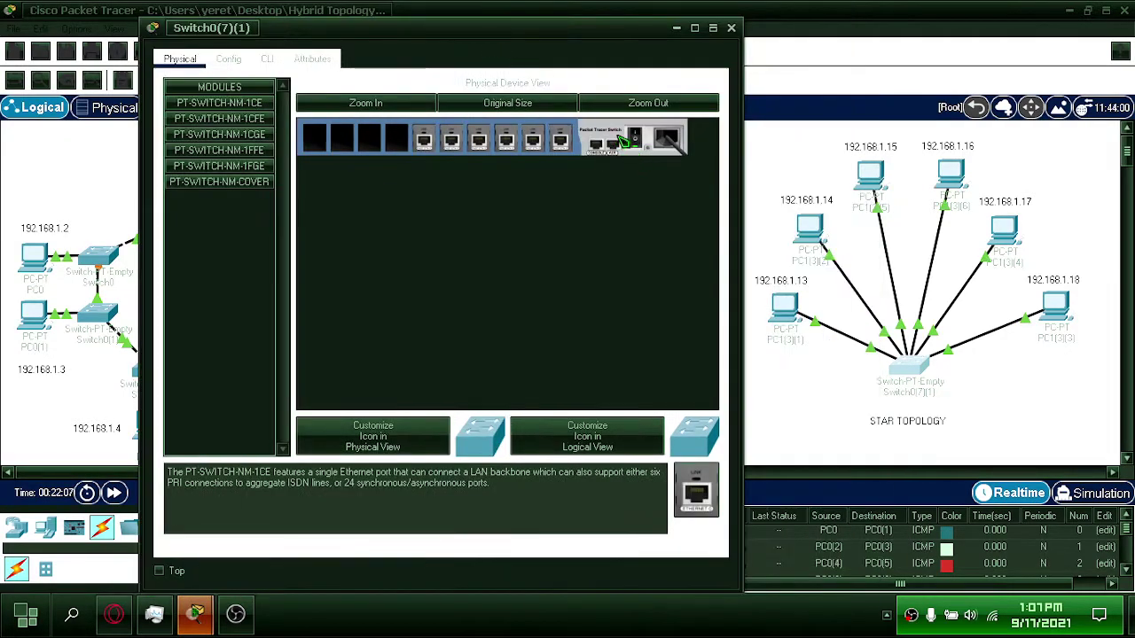
click(634, 139)
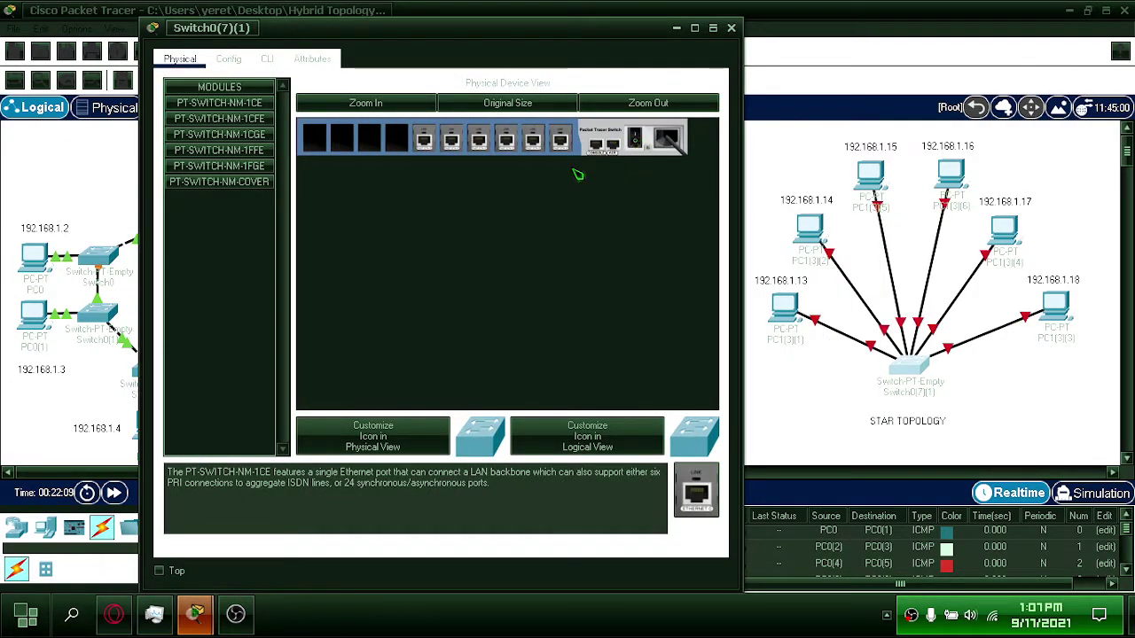
drag(222, 120, 399, 146)
click(635, 138)
click(732, 28)
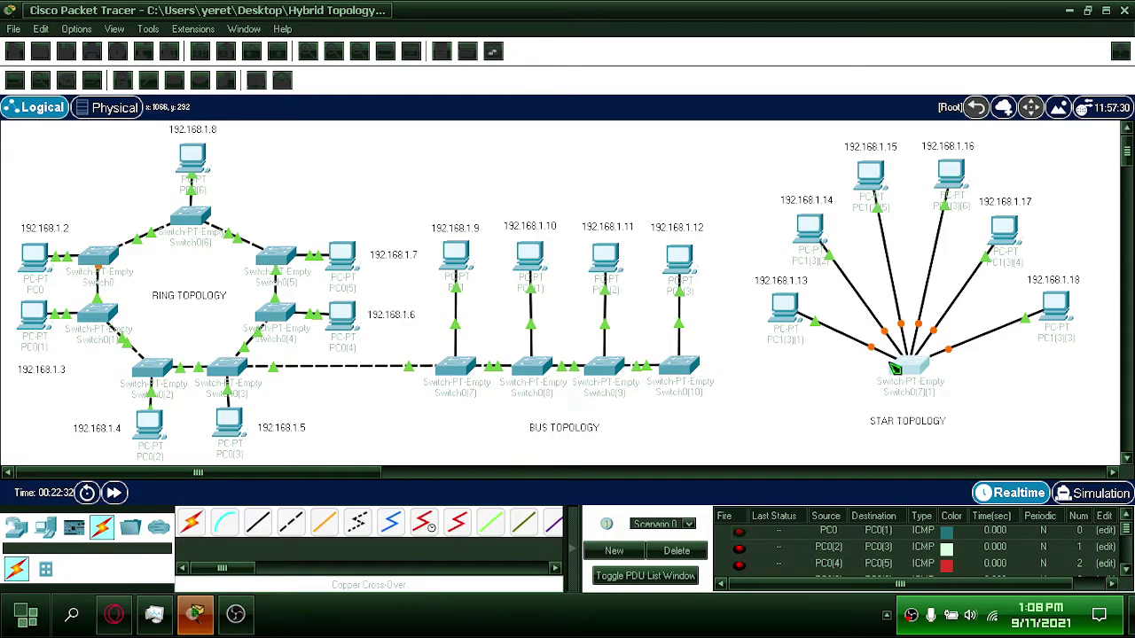
Cross-over cable from star switch FastEthernet6/1 to Switch0(10) FastEthernet2/1
click(293, 530)
click(914, 372)
click(949, 401)
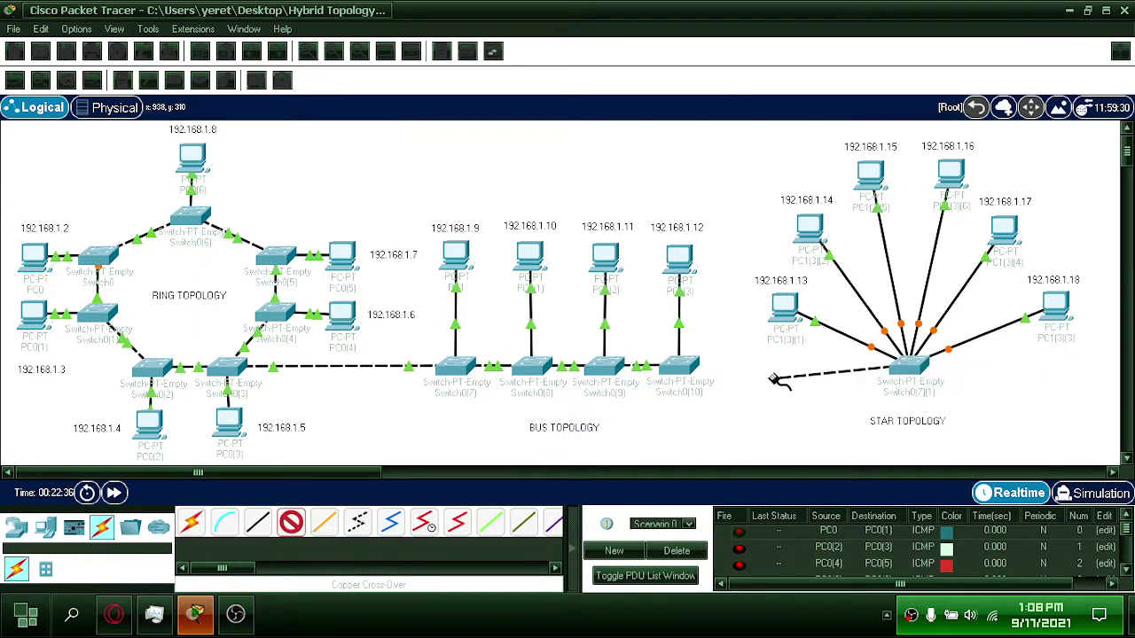
click(693, 370)
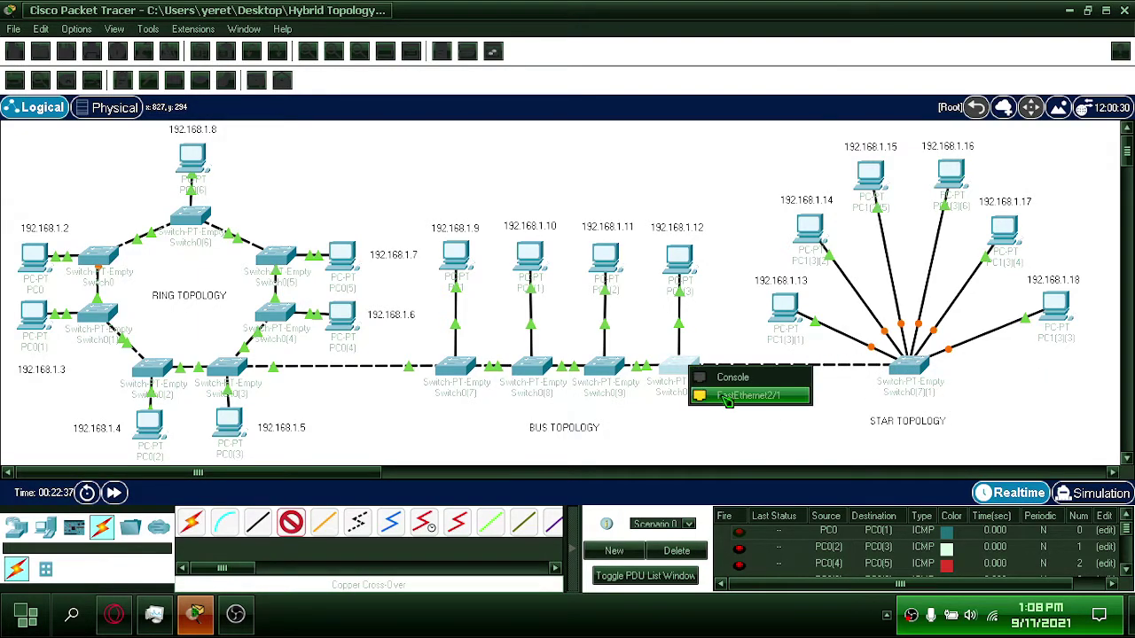
click(731, 396)
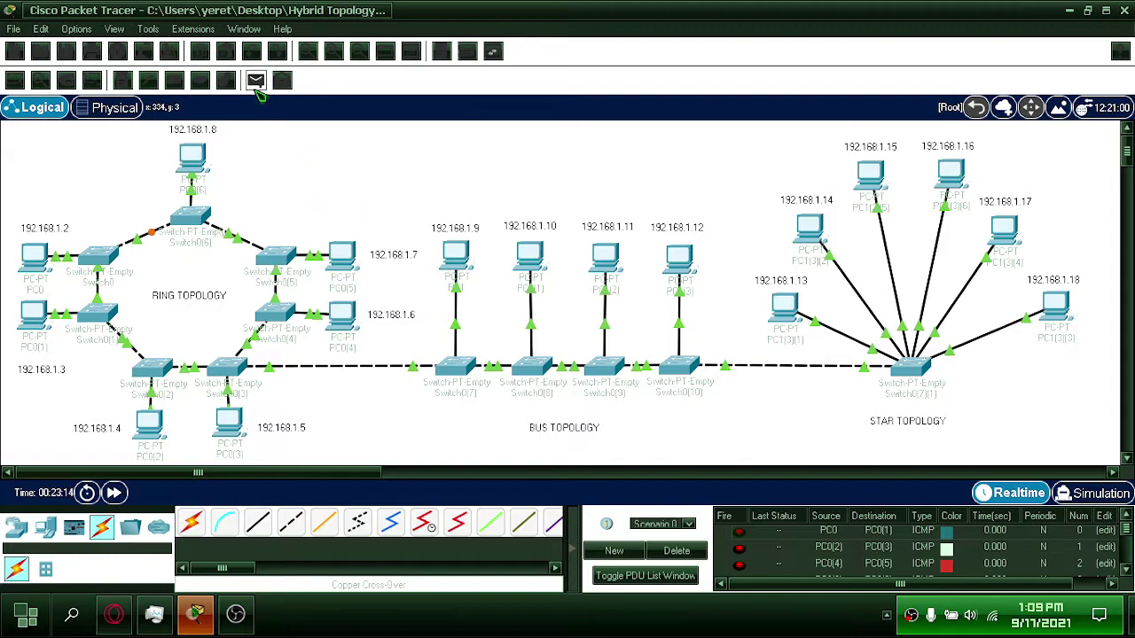
Send a simple PDU from PC0(6) to 192.168.1.9, confirm Successful, and open PC0(6)
click(258, 82)
click(194, 158)
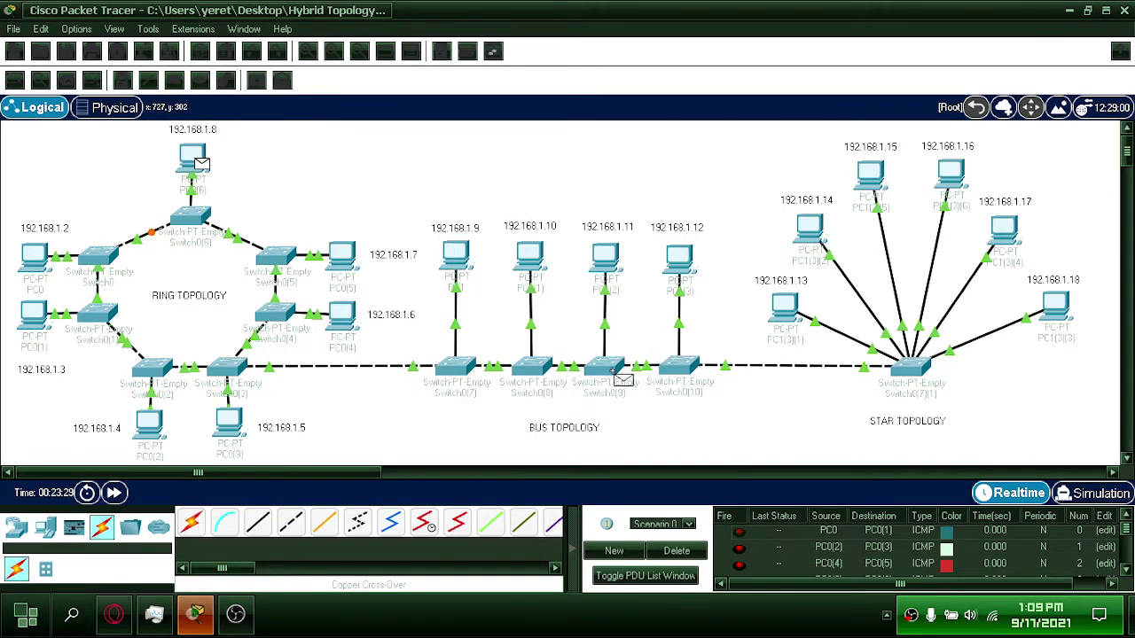
click(457, 259)
drag(1127, 534, 1127, 567)
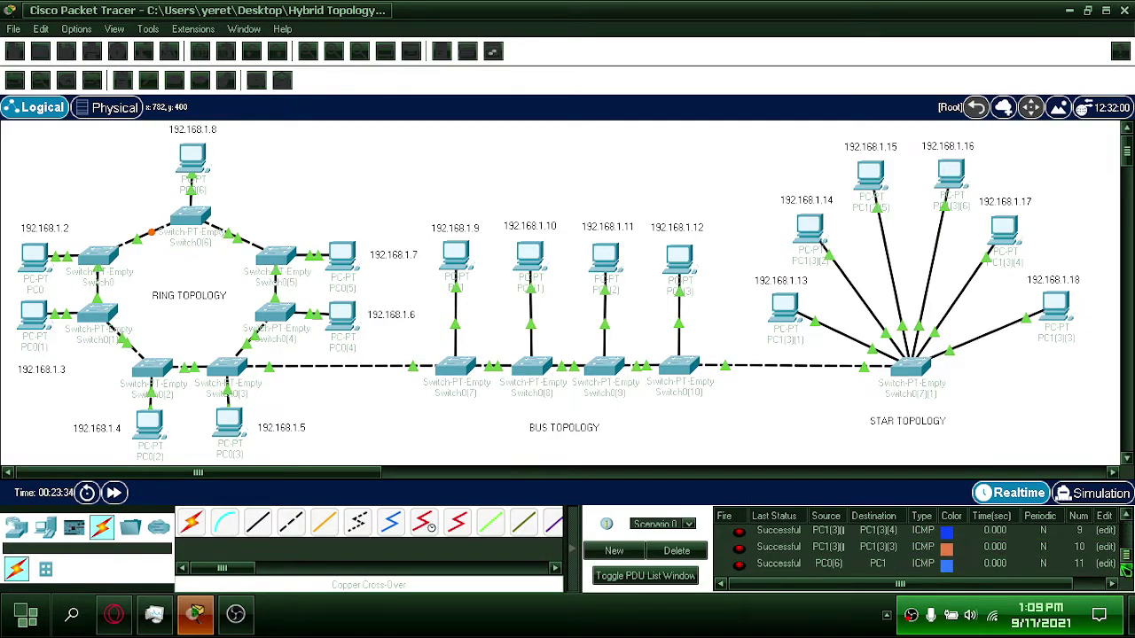
click(761, 571)
click(206, 160)
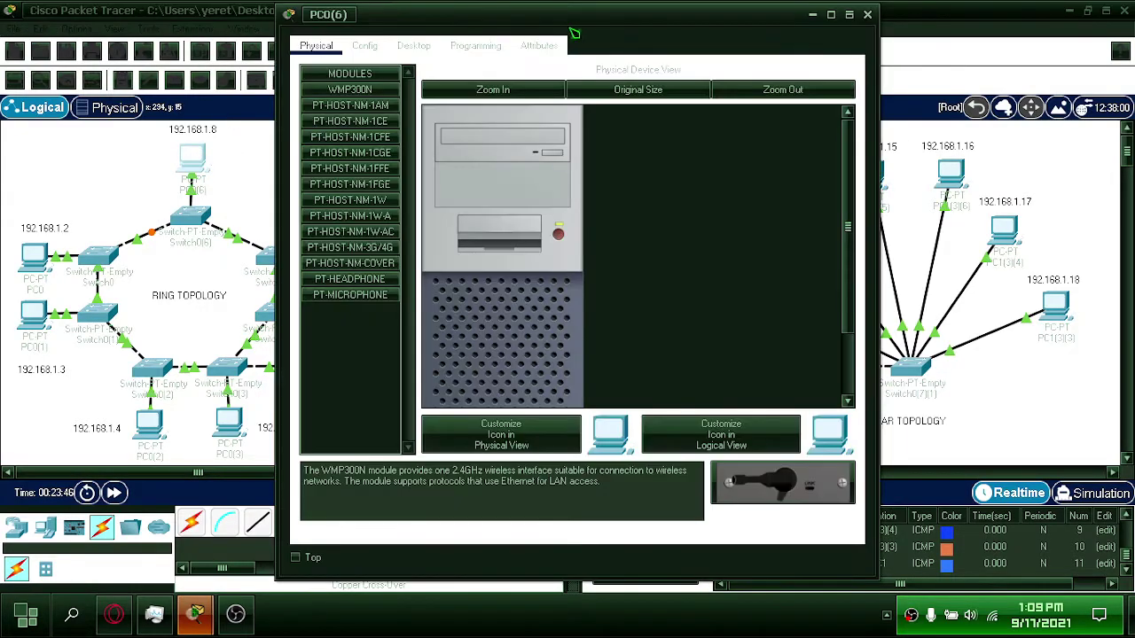
mouse_move(574, 32)
mouse_down()
mouse_move(904, 59)
mouse_move(937, 48)
mouse_up()
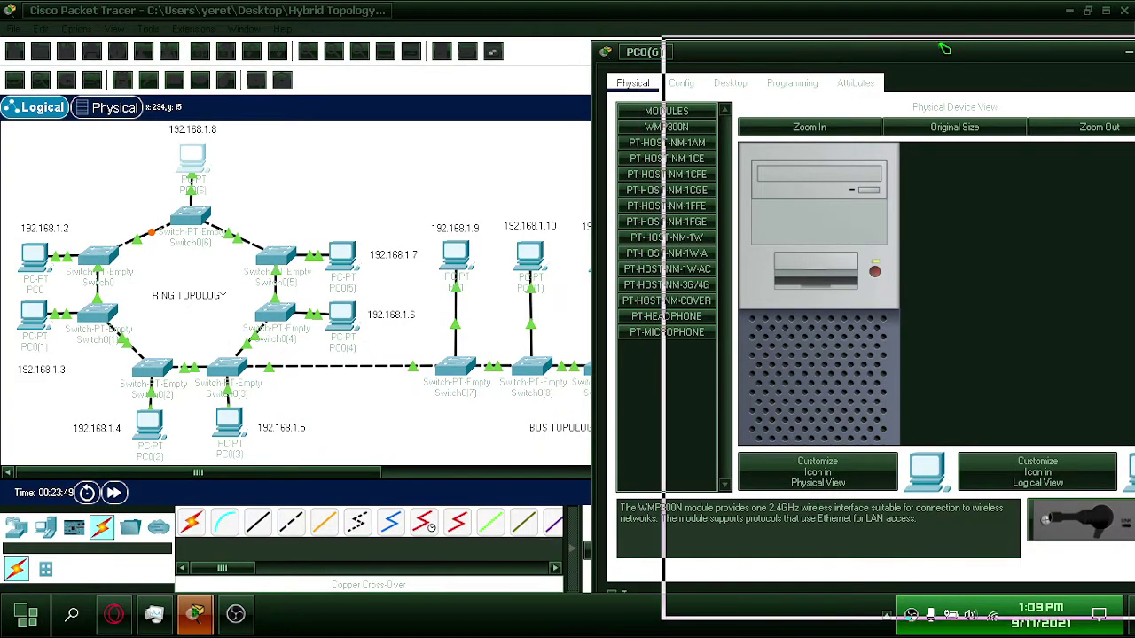
Review PC0(6)'s IP configuration from its Desktop applications
click(754, 80)
click(802, 80)
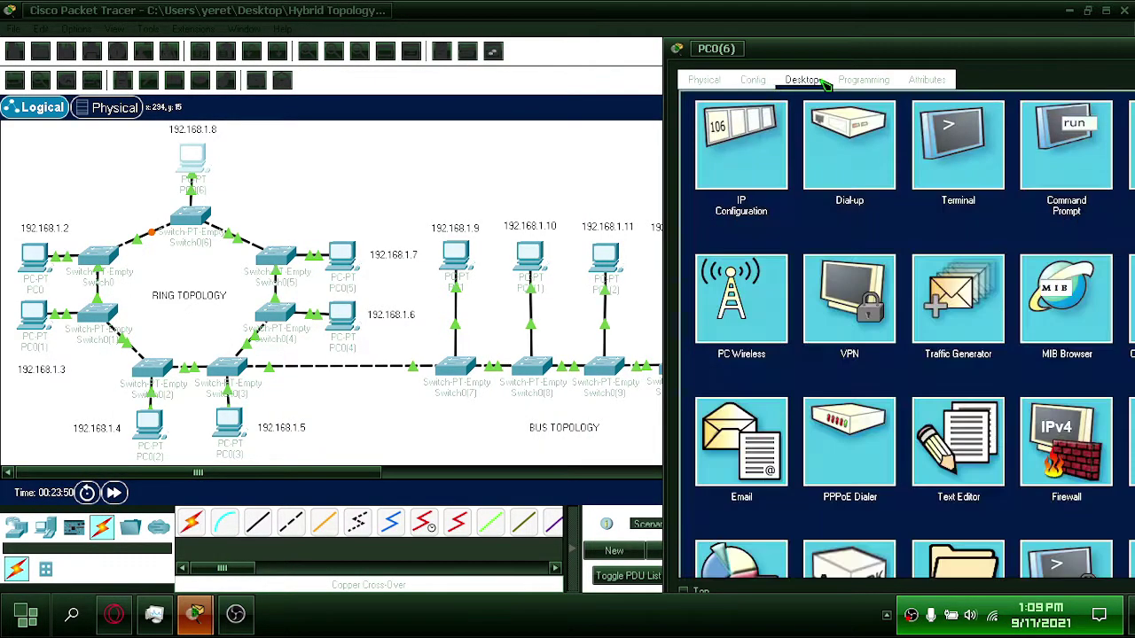
click(765, 148)
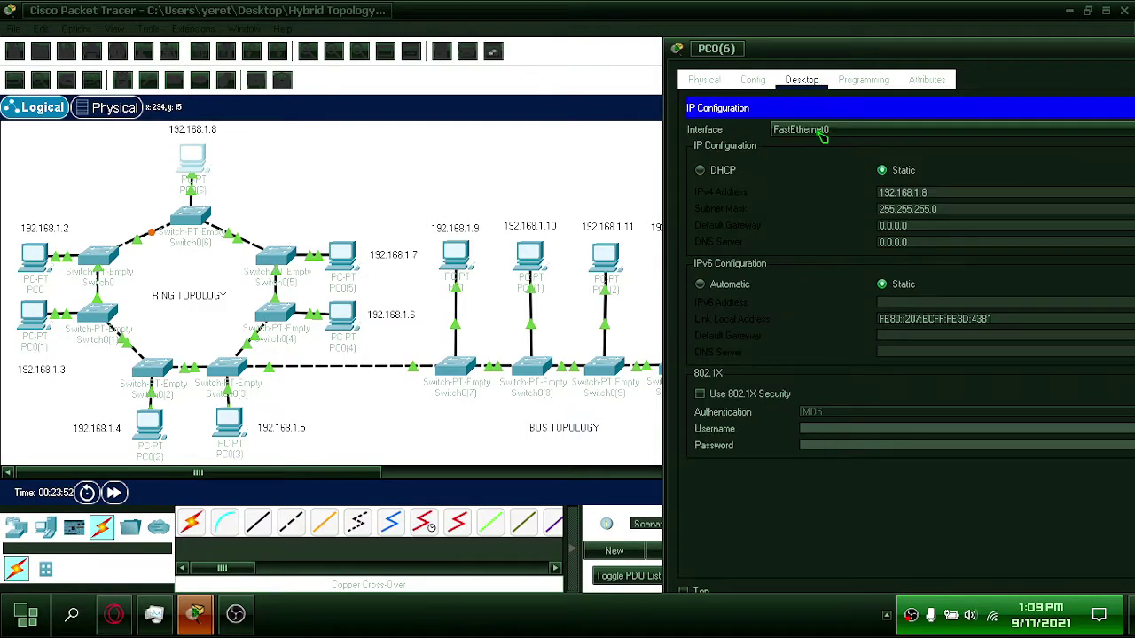
click(864, 80)
click(802, 81)
drag(892, 53, 765, 53)
click(1106, 108)
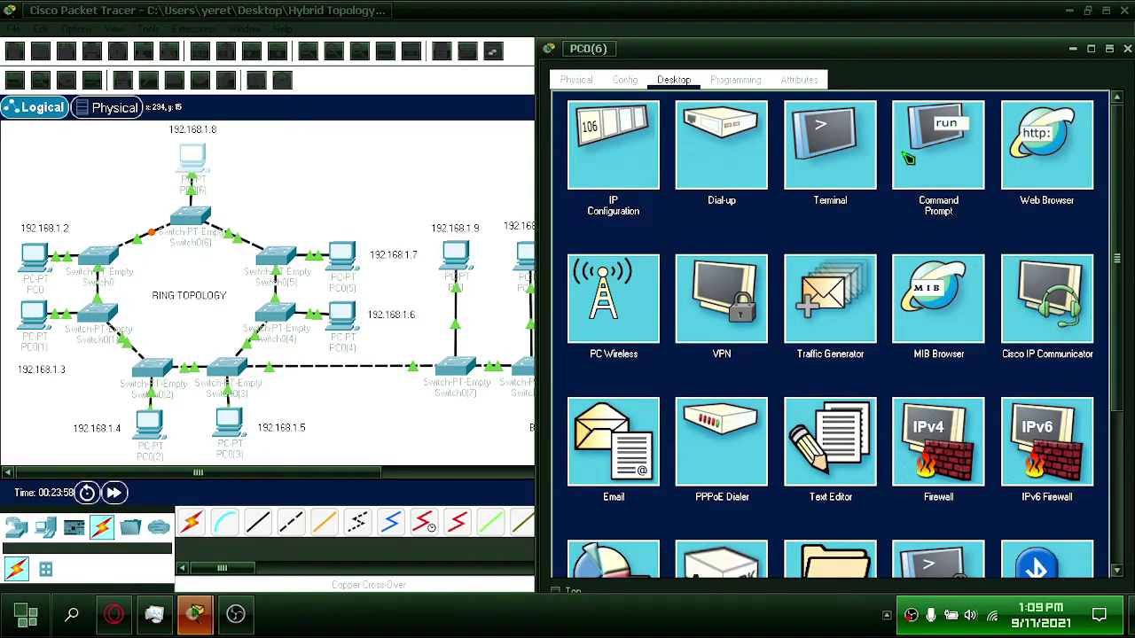
Ping 192.168.1.9 from PC0(6)'s command prompt and confirm four replies with 0% loss
click(940, 156)
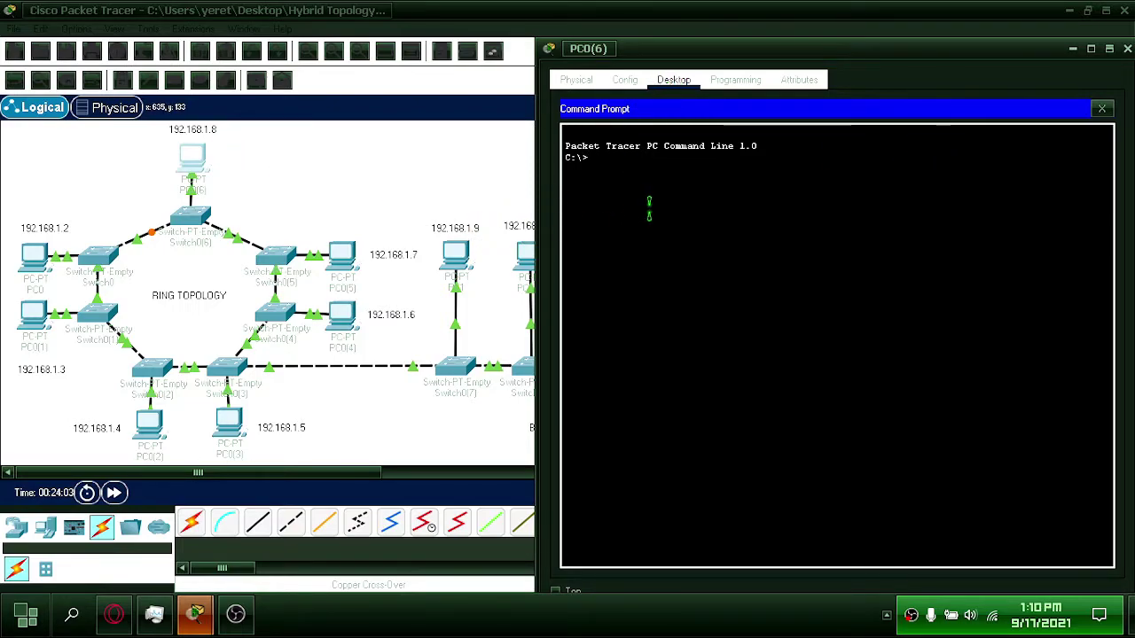
text(ping 192.1)
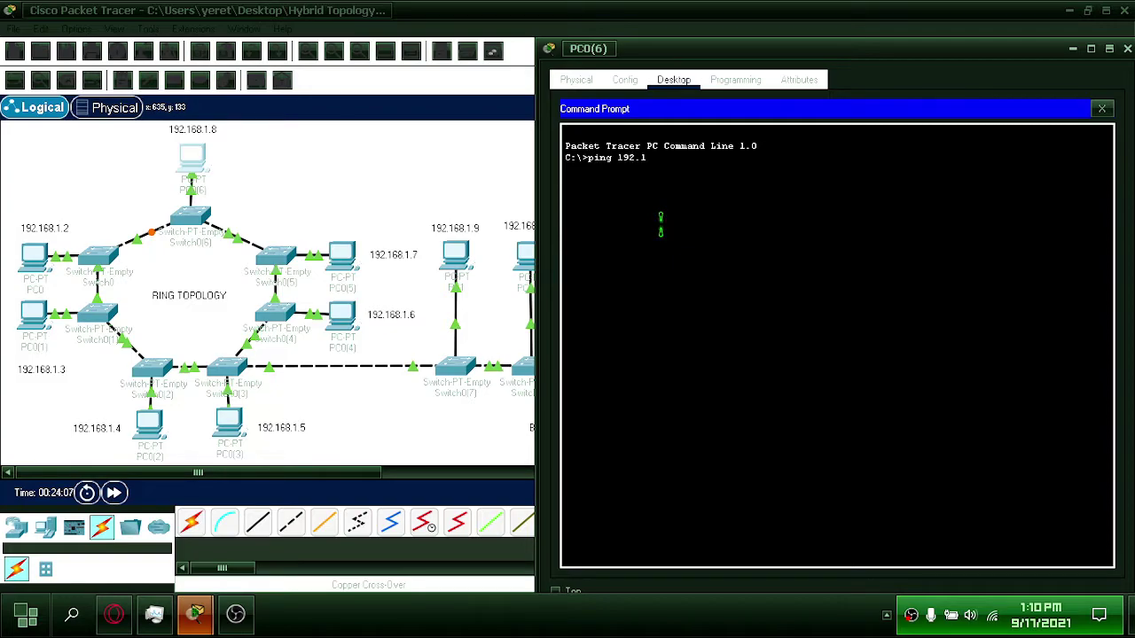
text(68.1.)
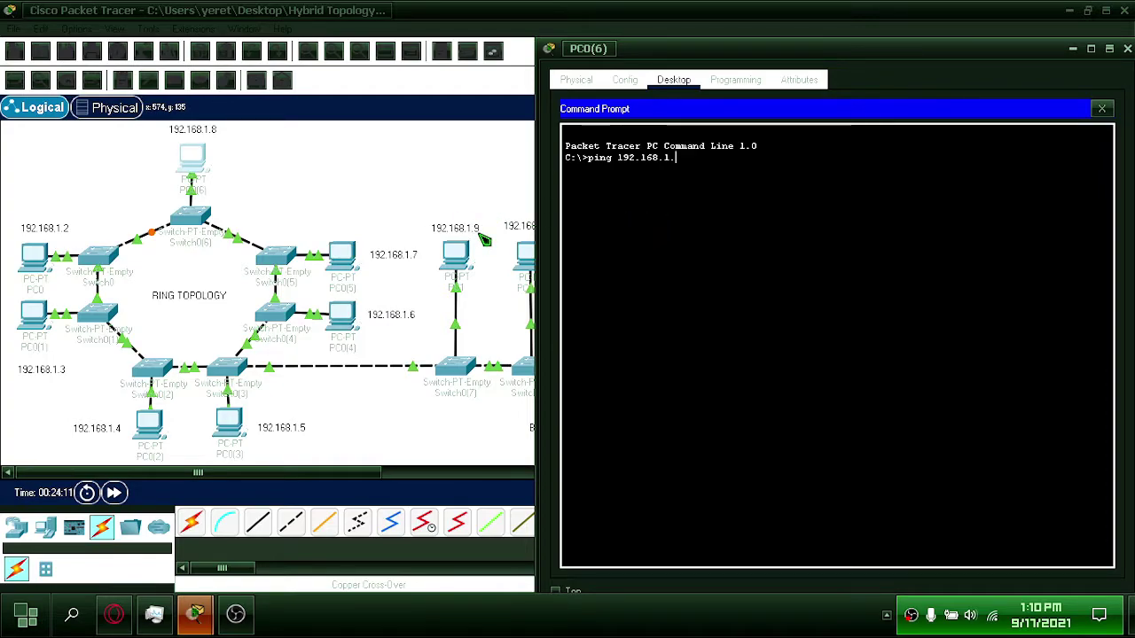
text(9)
key(Return)
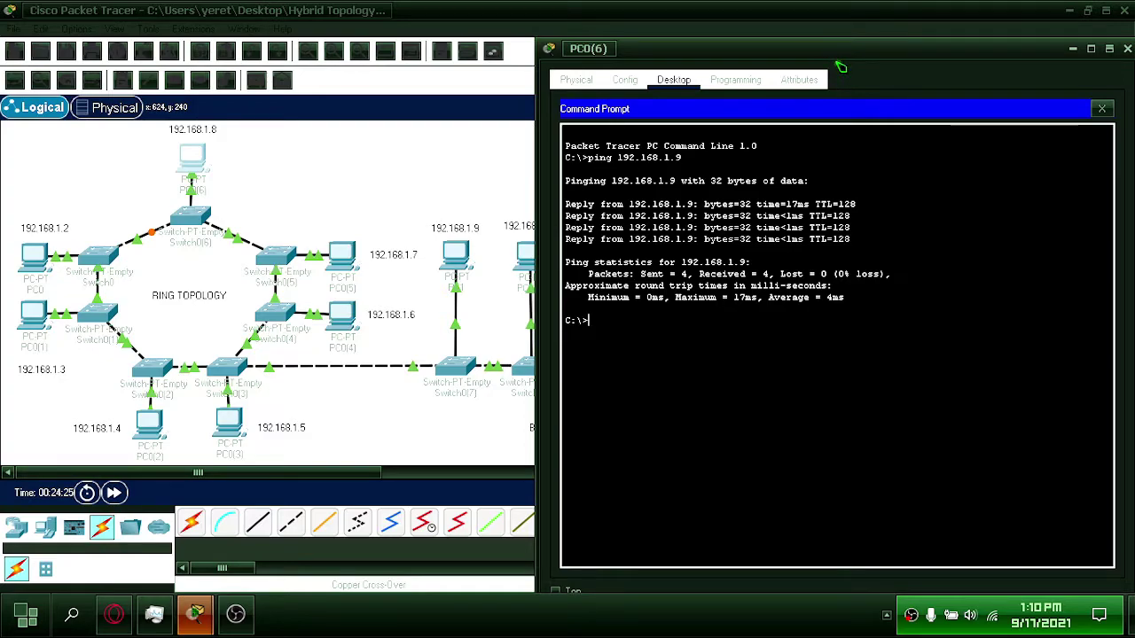
drag(837, 62, 806, 69)
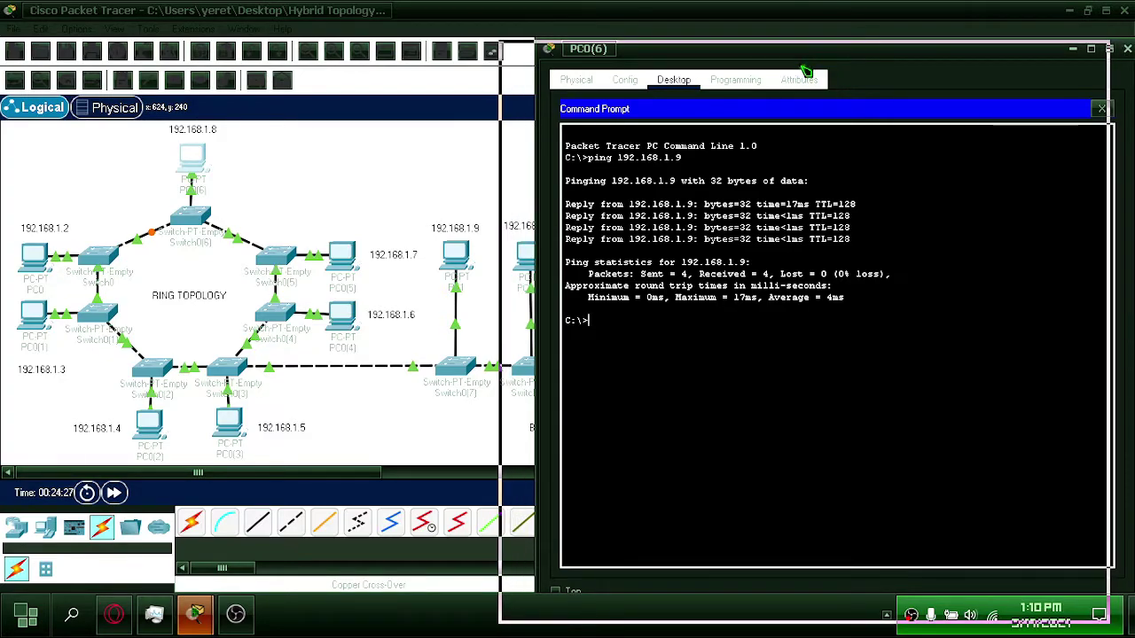
mouse_move(807, 69)
mouse_down()
mouse_move(545, 424)
mouse_move(543, 403)
mouse_up()
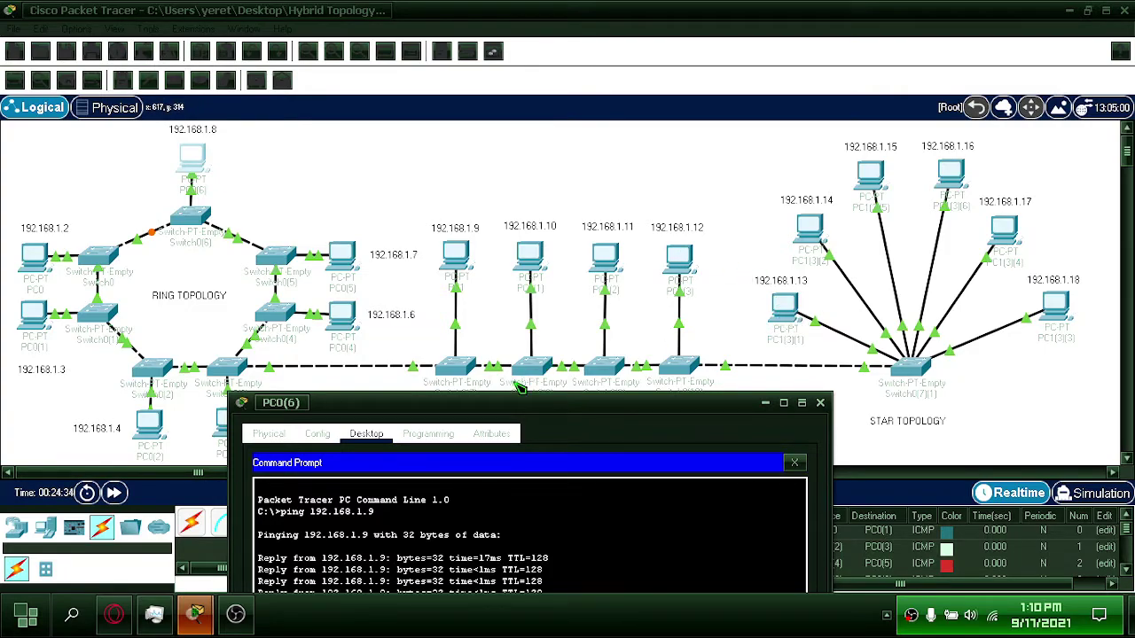
Ping 192.168.1.13 from PC0(6)'s command prompt, then close its window
drag(532, 417, 416, 223)
text(ping 192.1)
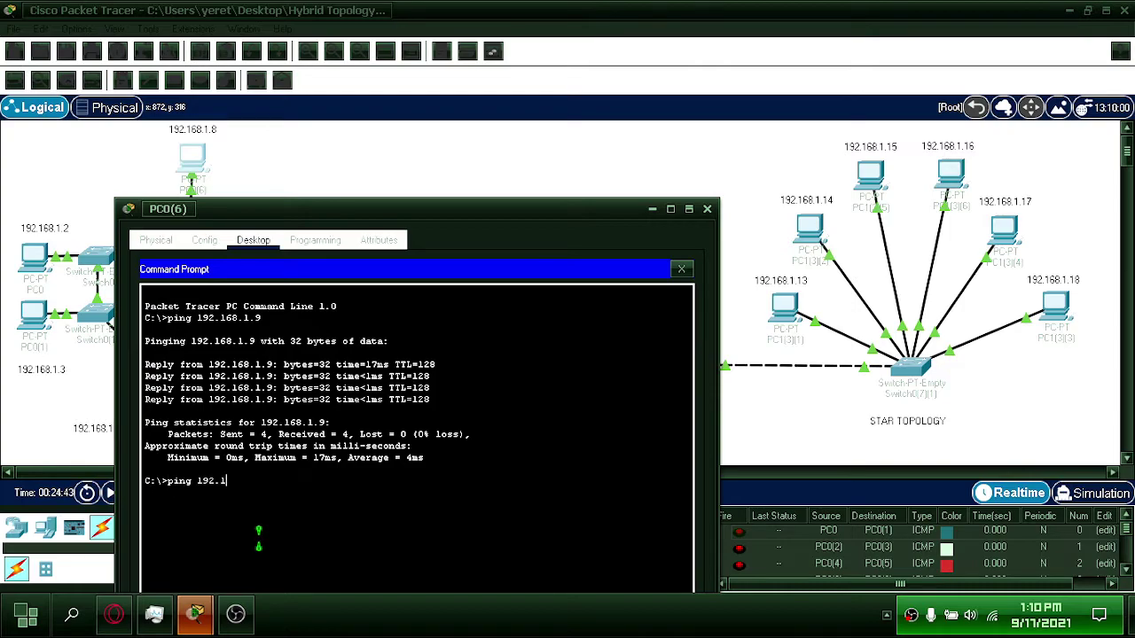
text(68.)
text(1.13)
key(Return)
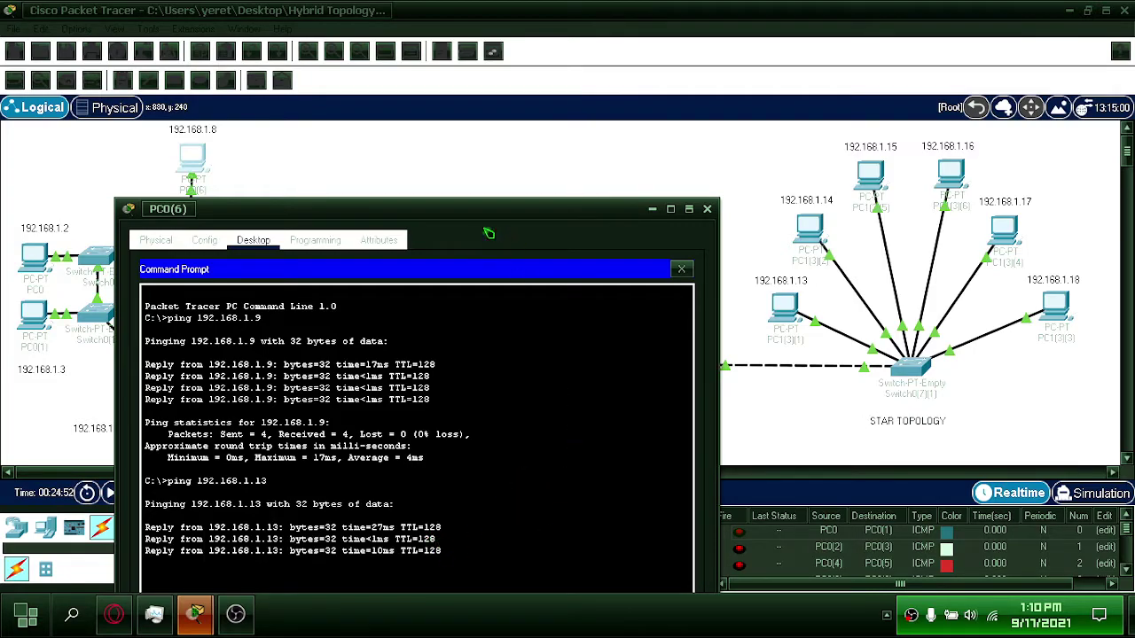
drag(491, 212, 486, 138)
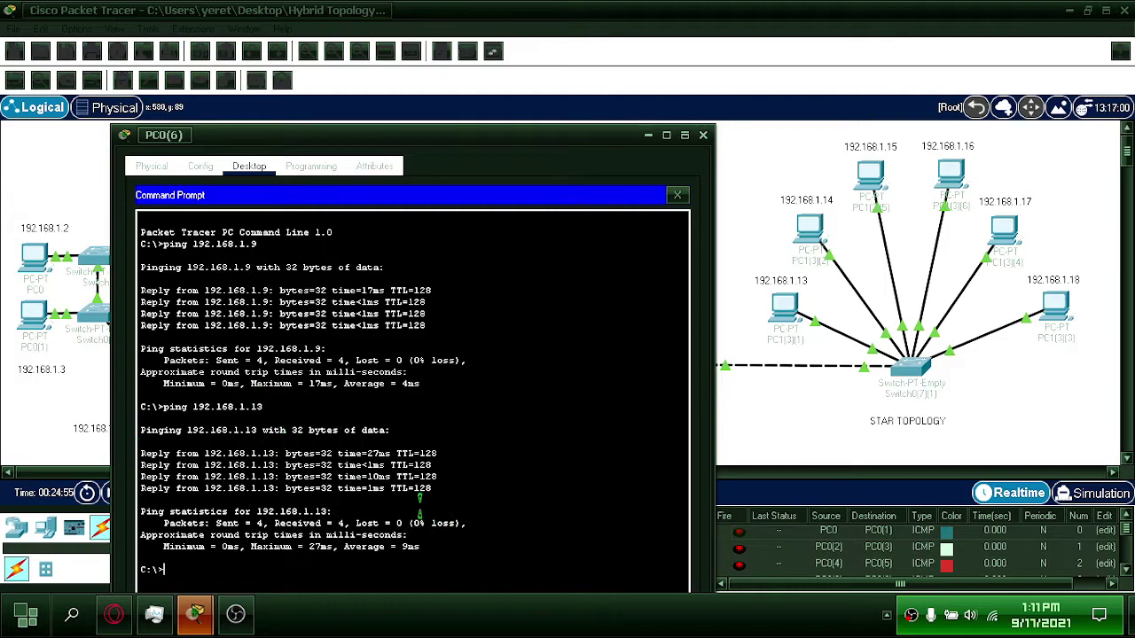
drag(480, 148, 502, 267)
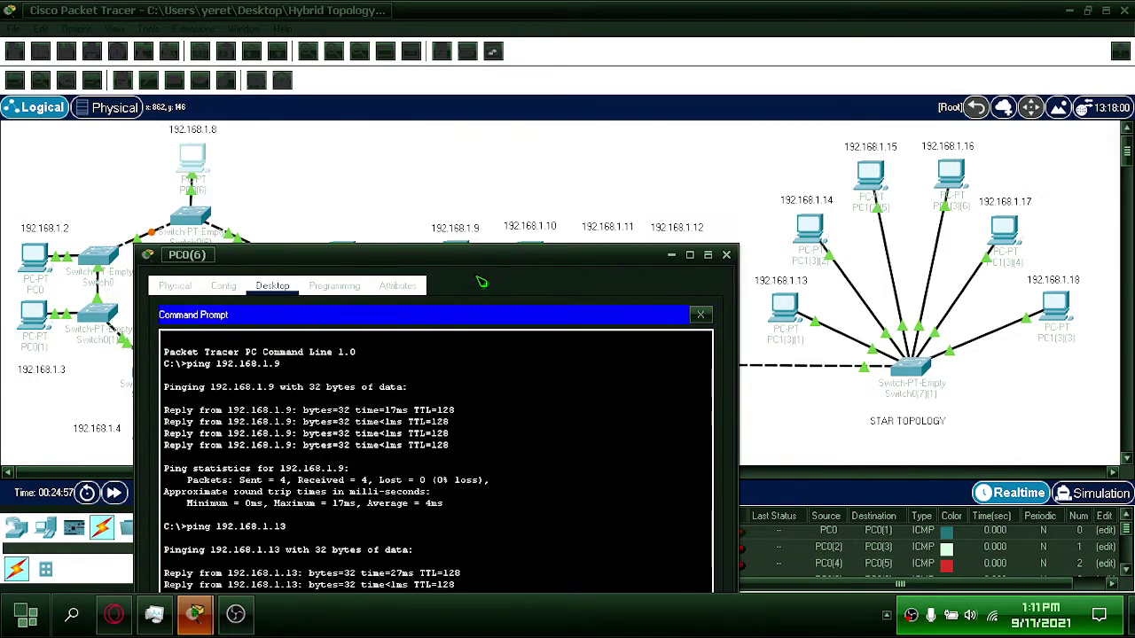
click(727, 256)
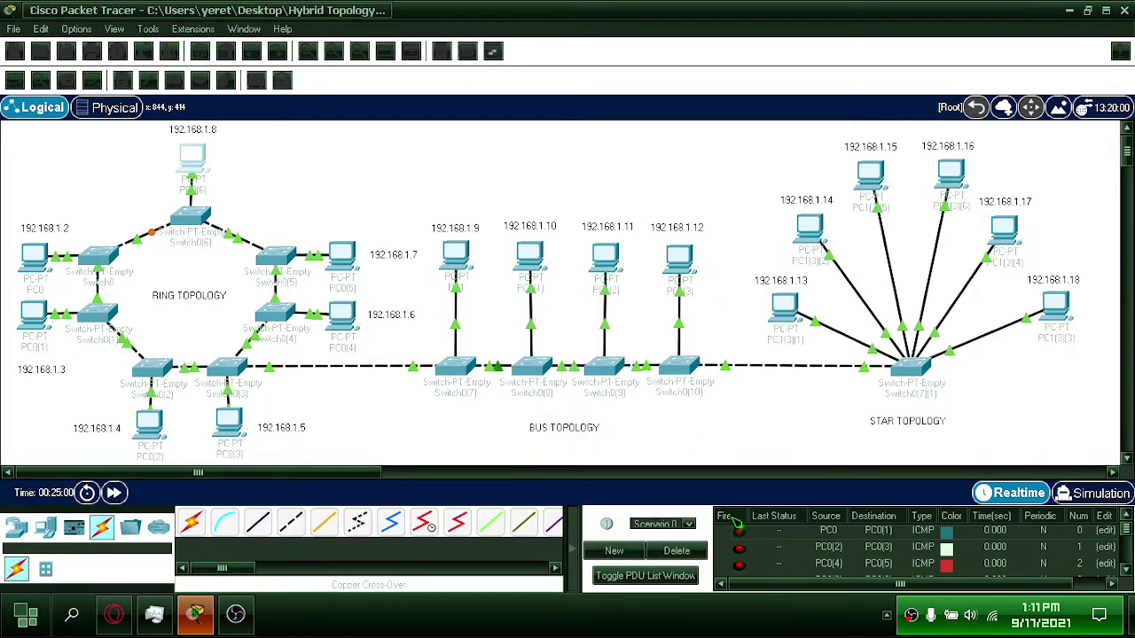
drag(1127, 529, 1127, 572)
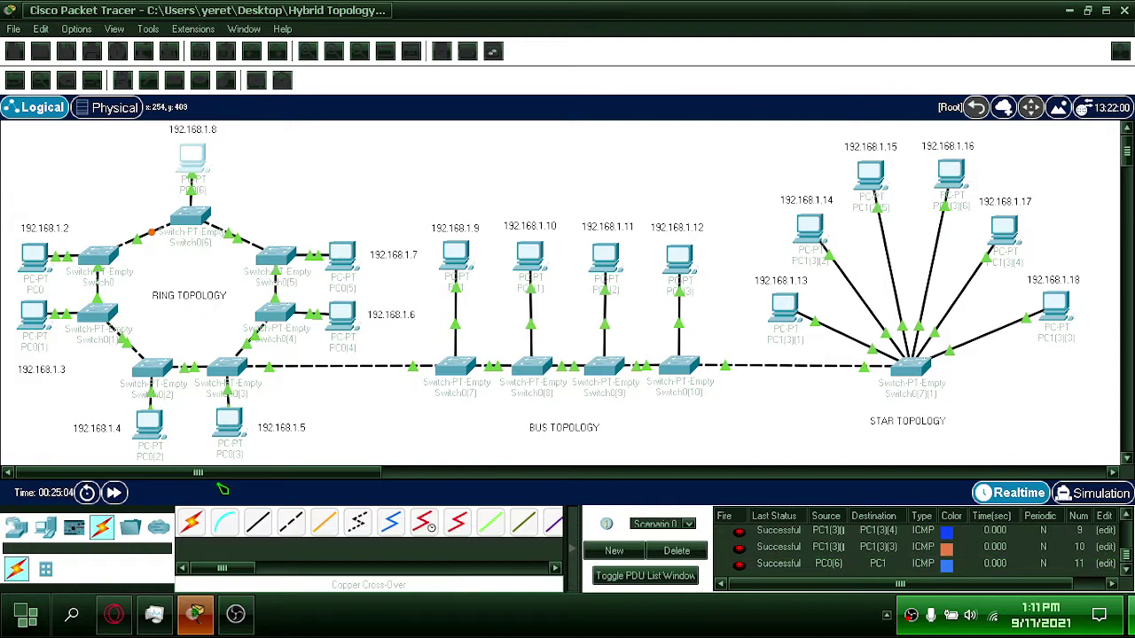
Send a simple test PDU from the top ring PC to the star PC at 192.168.1.18
click(257, 82)
click(195, 159)
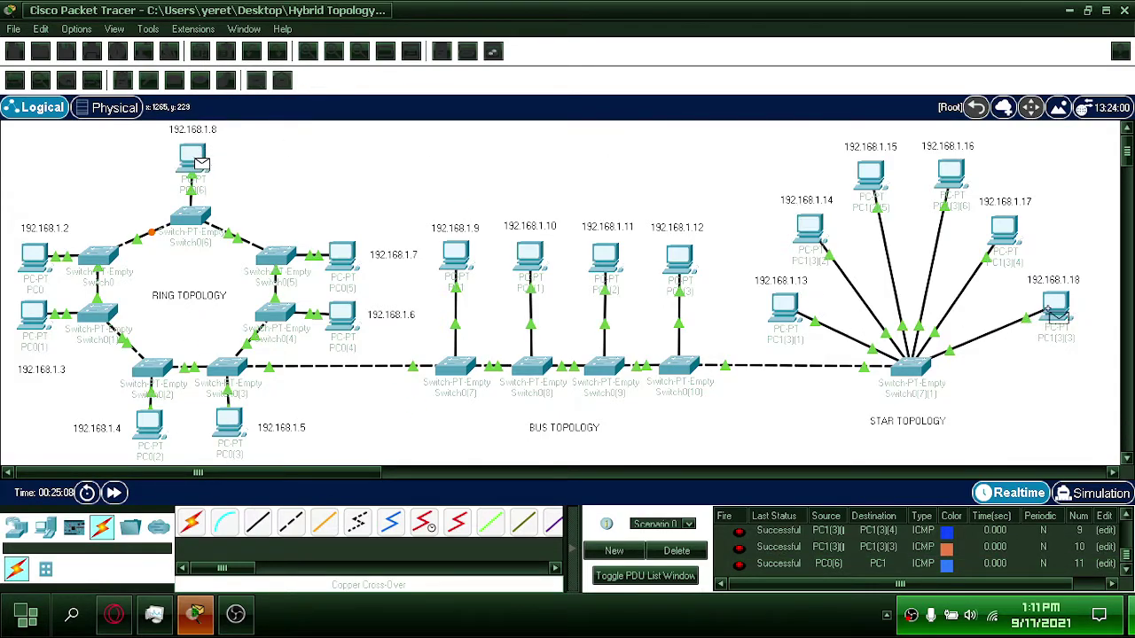
click(785, 306)
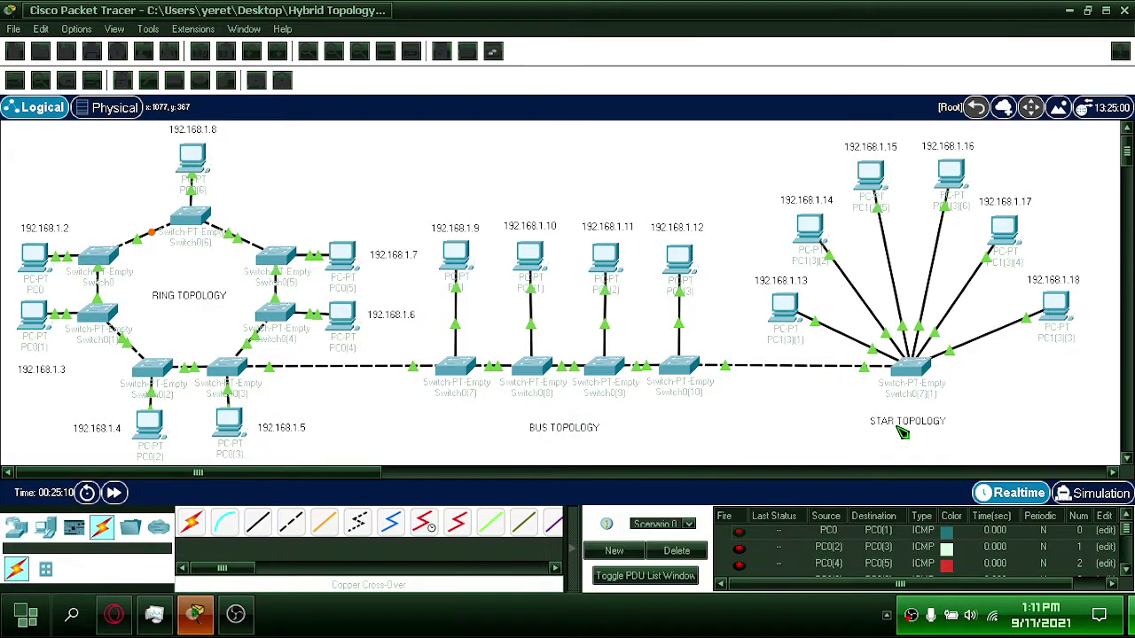
drag(1131, 547, 1128, 566)
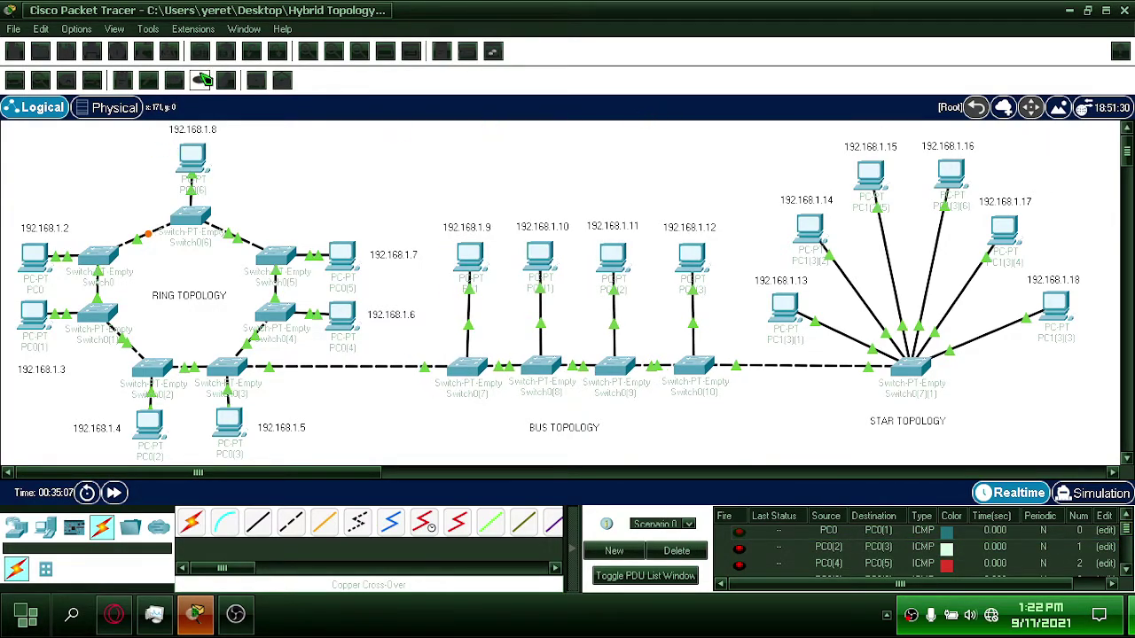
Draw a purple ellipse around the bus topology and change the outline colour to yellow
click(200, 81)
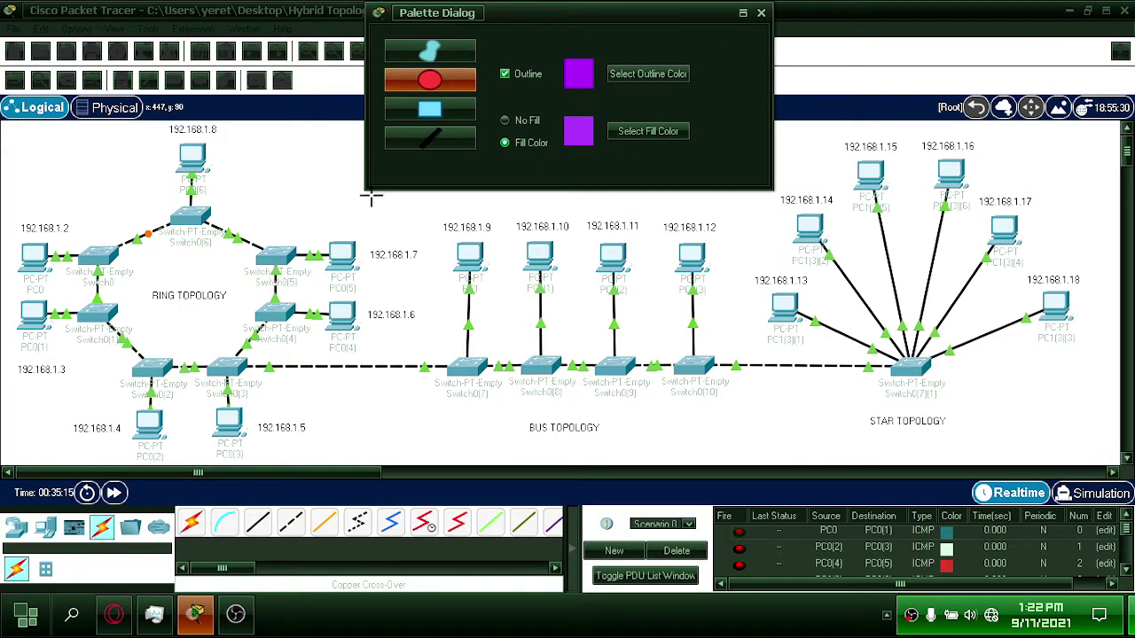
drag(341, 188, 809, 458)
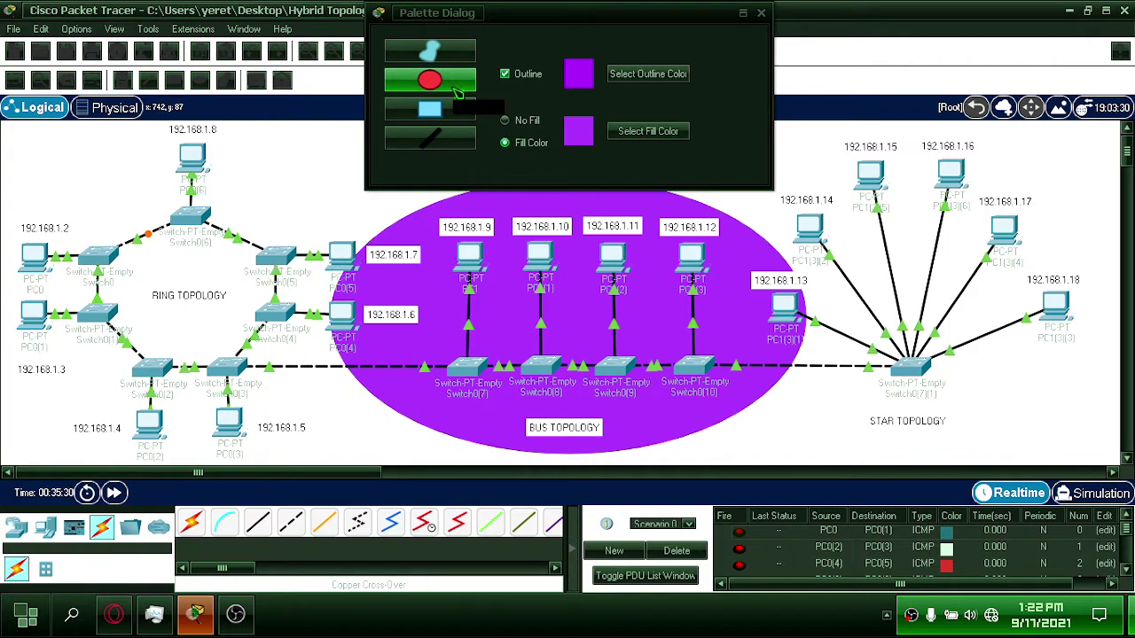
click(644, 73)
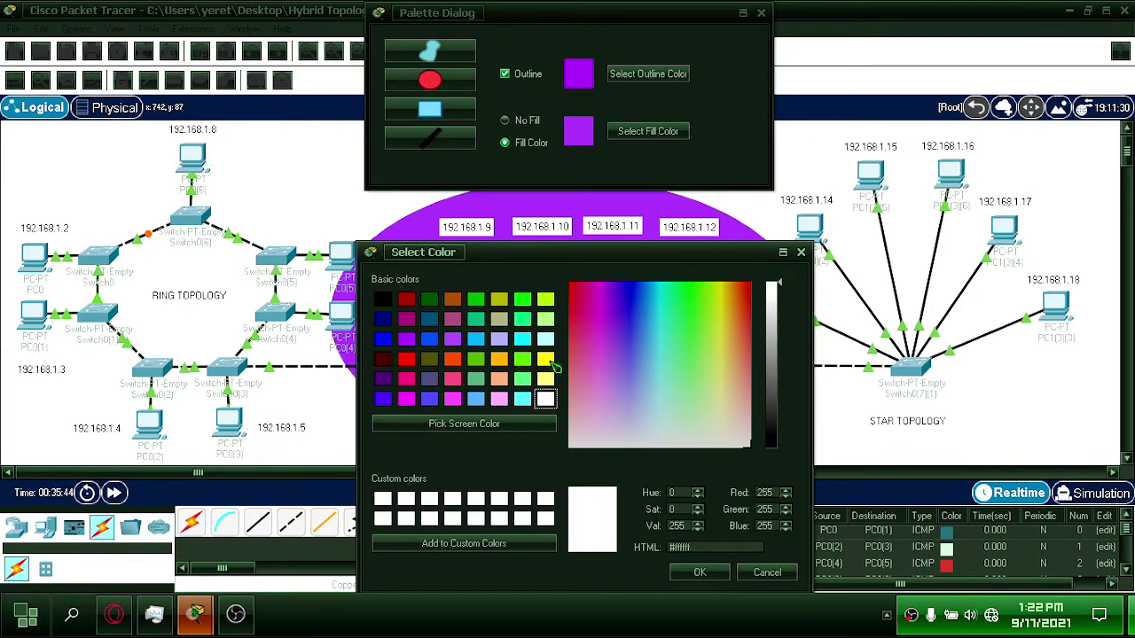
click(545, 358)
drag(538, 262, 598, 228)
click(745, 537)
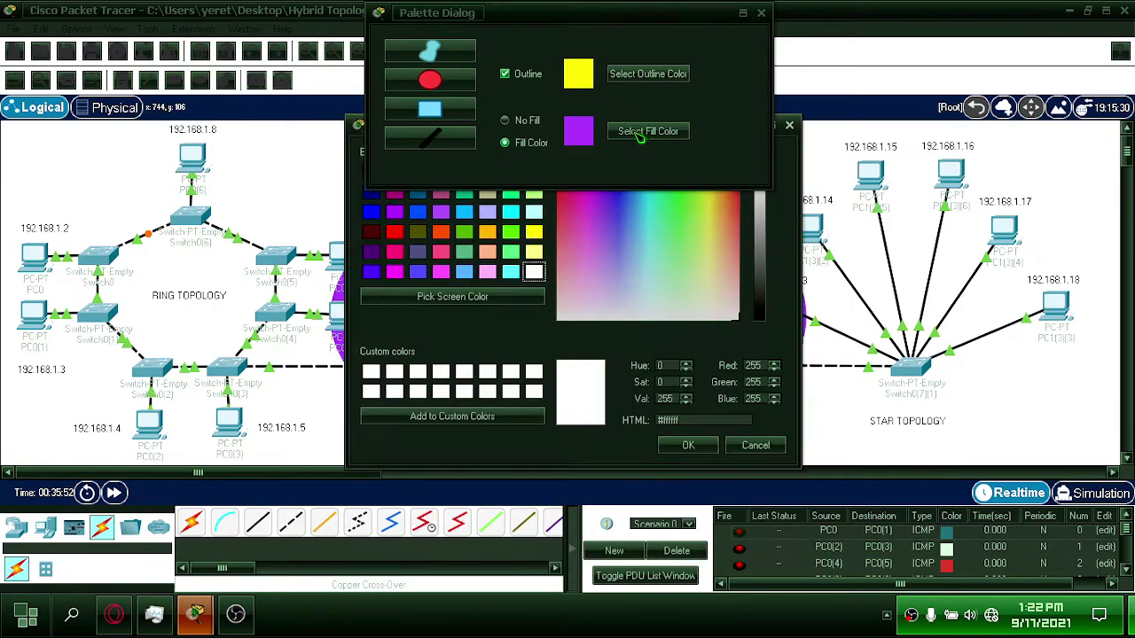
Set a light yellow fill and draw a yellow ellipse behind the ring topology
click(648, 131)
click(715, 383)
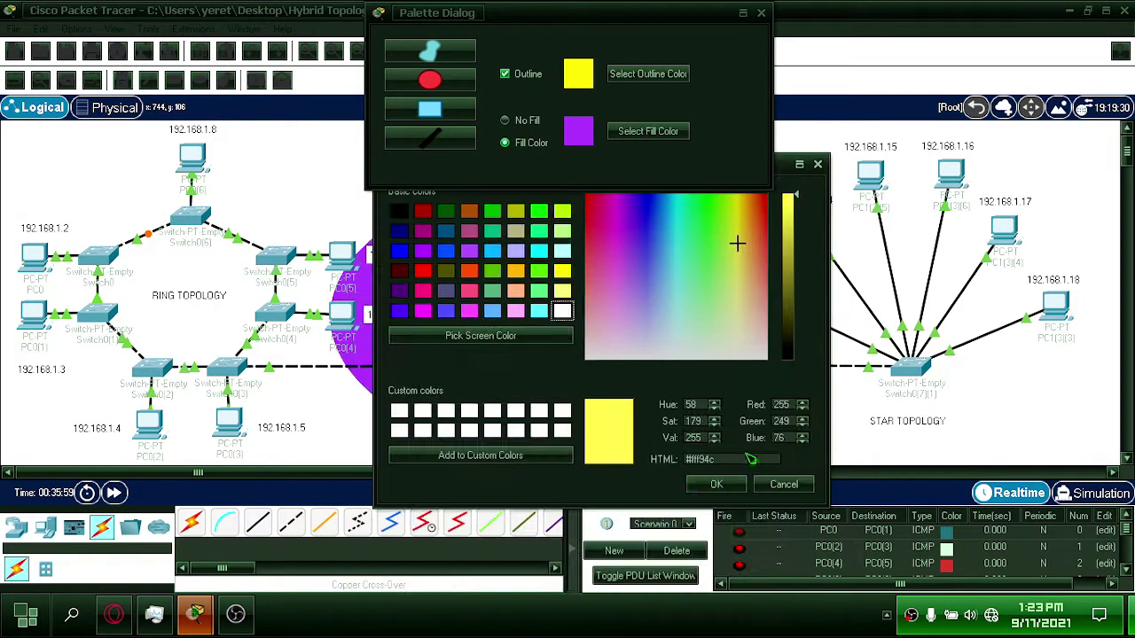
click(717, 479)
click(761, 12)
mouse_move(7, 130)
mouse_down()
mouse_move(344, 448)
mouse_move(444, 480)
mouse_up()
key(Escape)
click(324, 197)
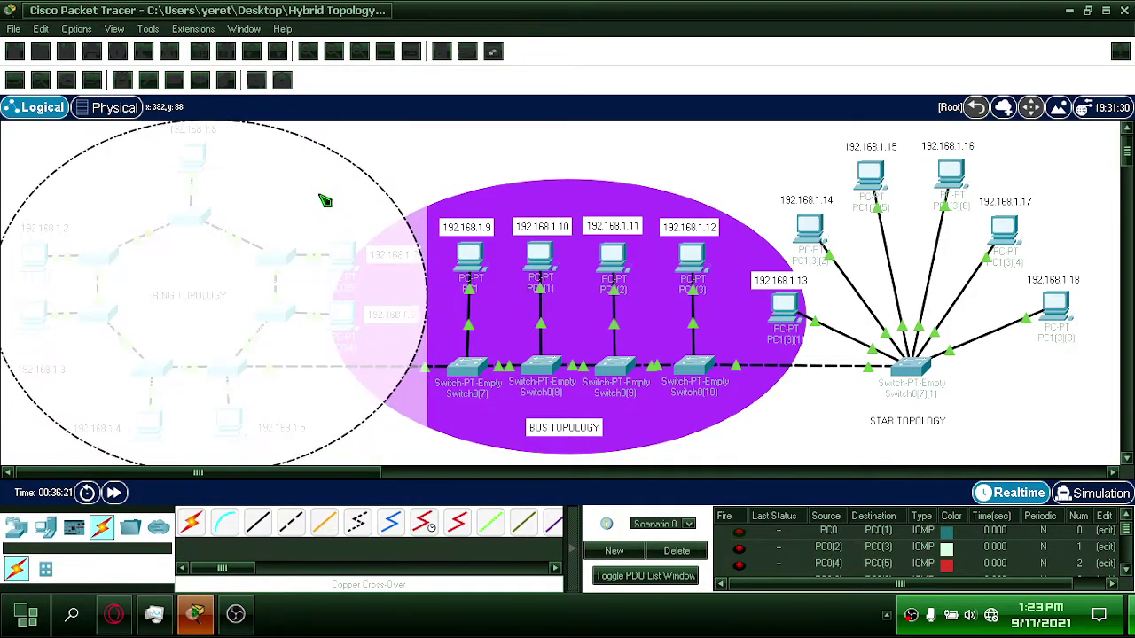
click(479, 133)
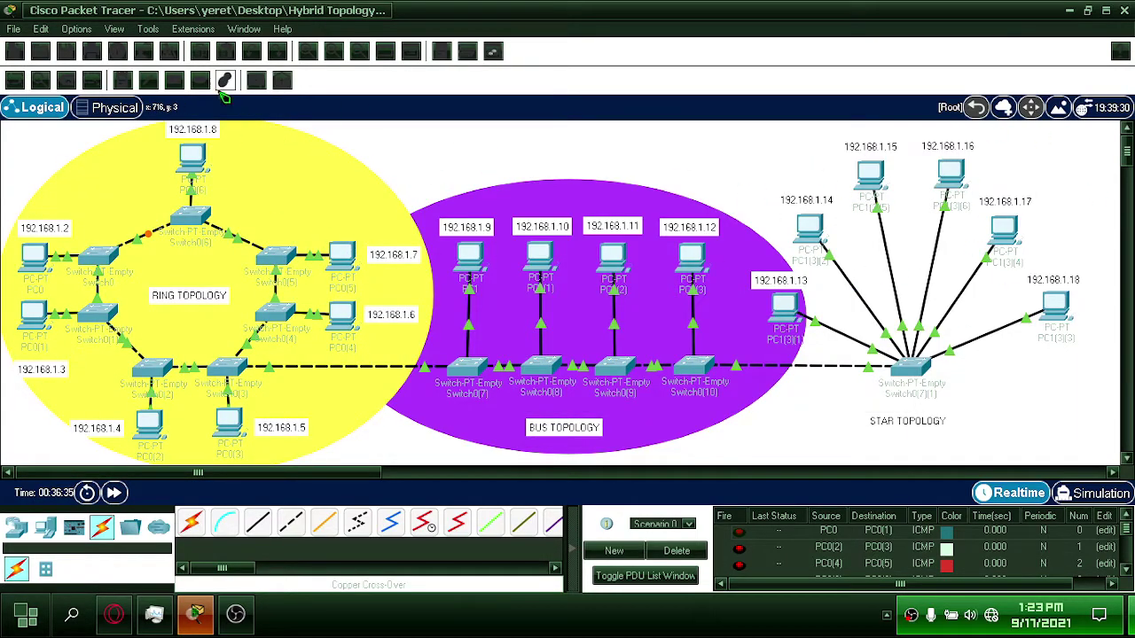
Set the Palette Dialog's outline colour to pink-magenta
click(199, 80)
click(601, 89)
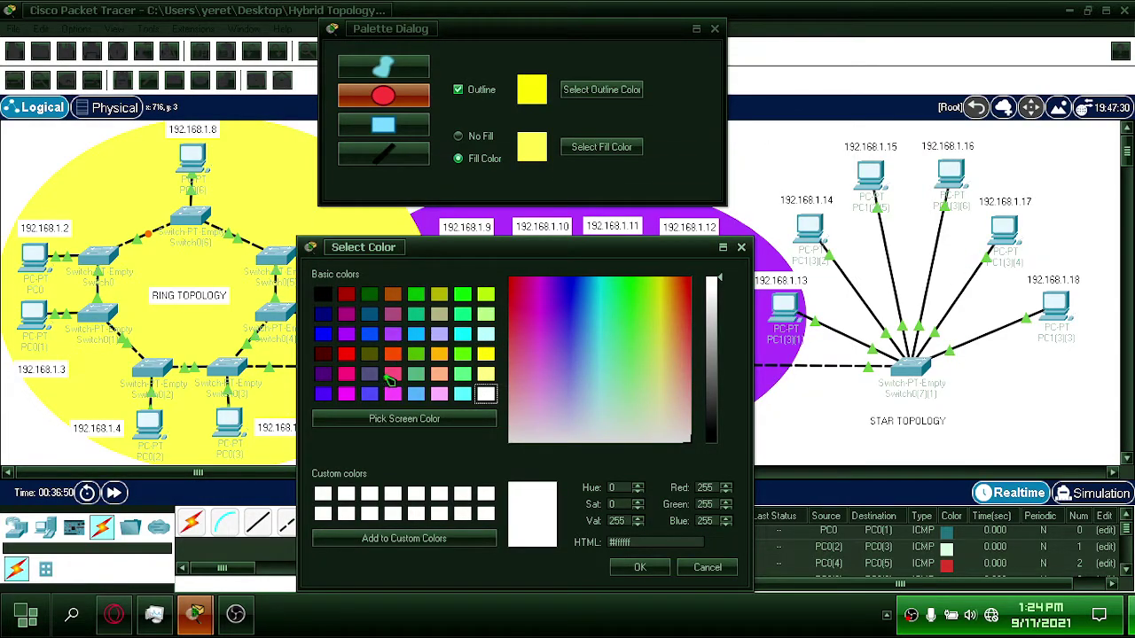
click(393, 374)
click(640, 568)
click(601, 89)
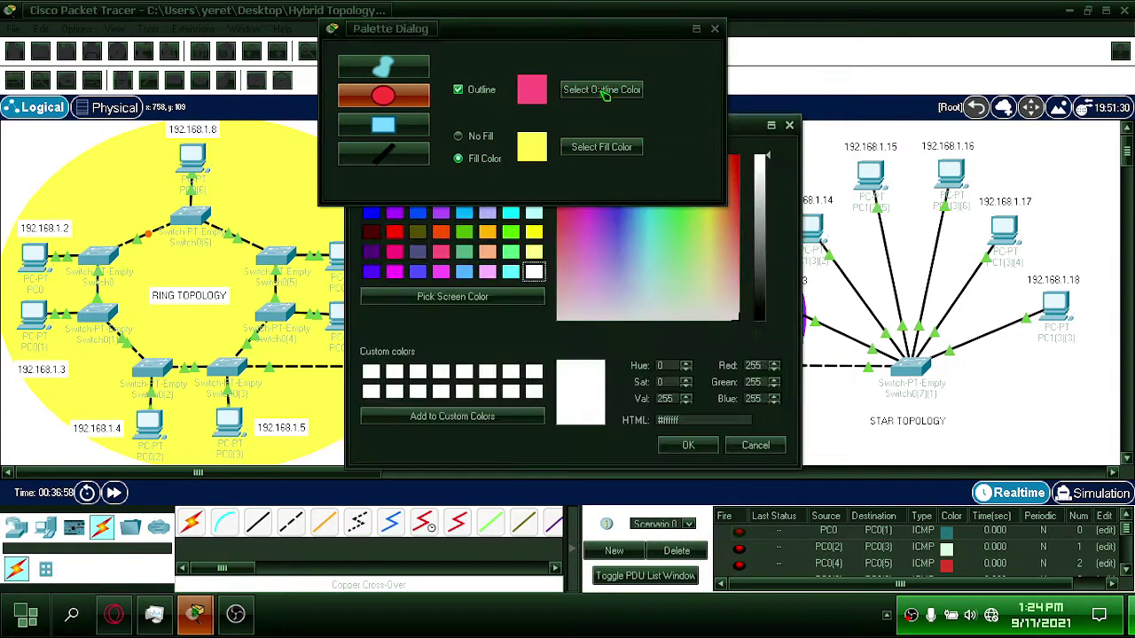
drag(533, 146, 532, 315)
click(393, 461)
drag(425, 314, 444, 211)
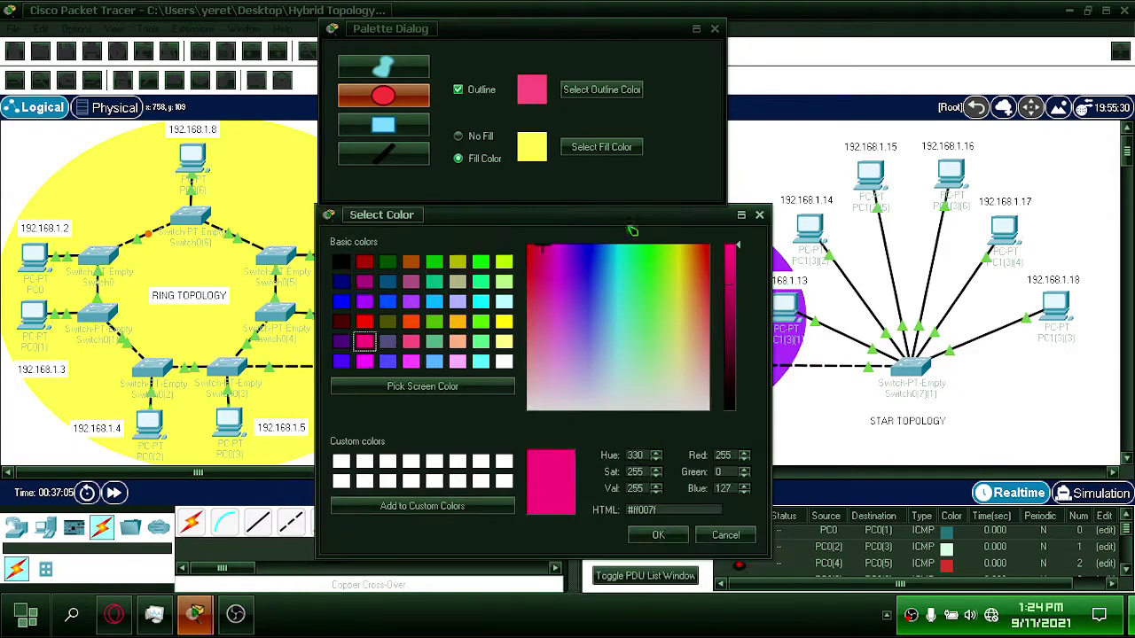
click(723, 532)
Set the ellipse fill colour to pink
click(602, 147)
click(394, 251)
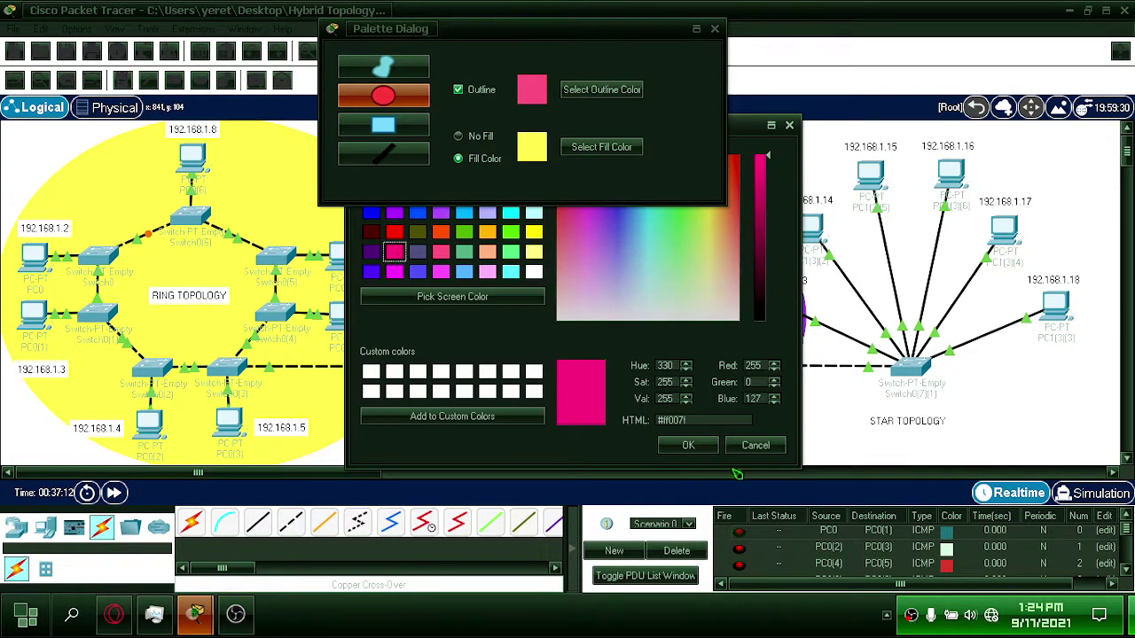
click(689, 445)
click(601, 147)
click(373, 375)
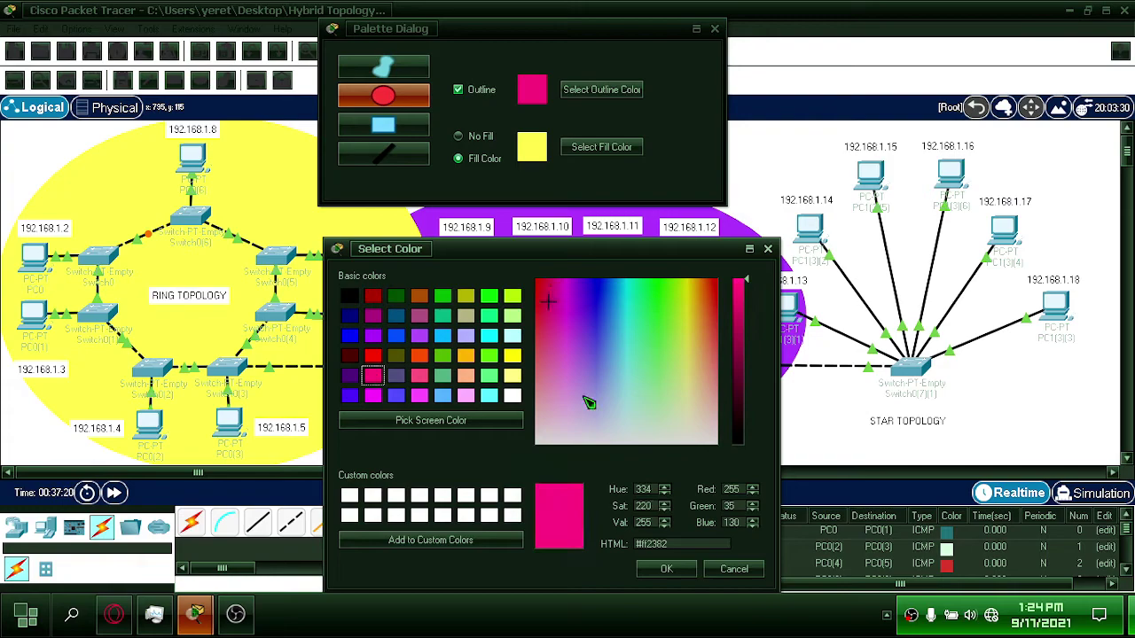
click(666, 568)
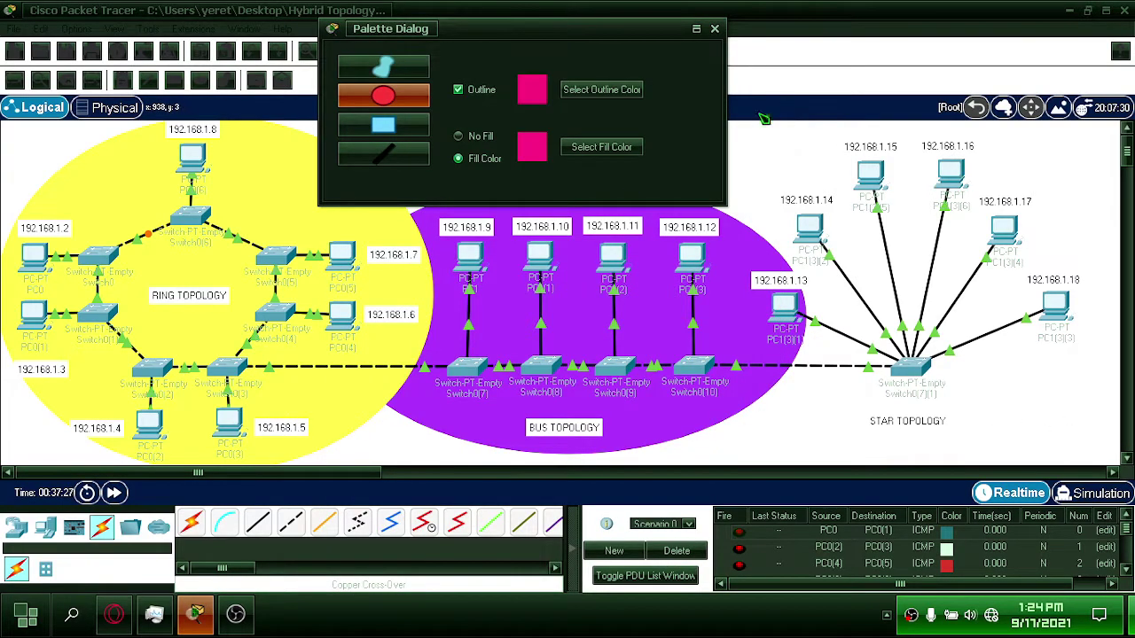
Draw the pink ellipse around the star topology and deselect it
drag(744, 121, 1096, 462)
click(717, 29)
click(1014, 393)
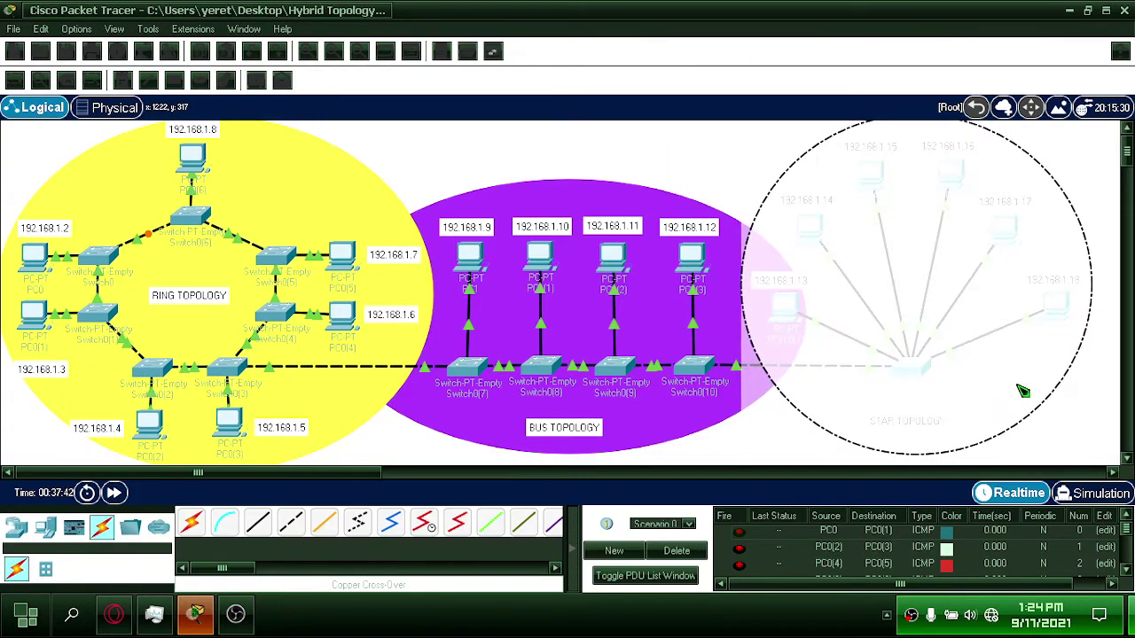
click(1084, 448)
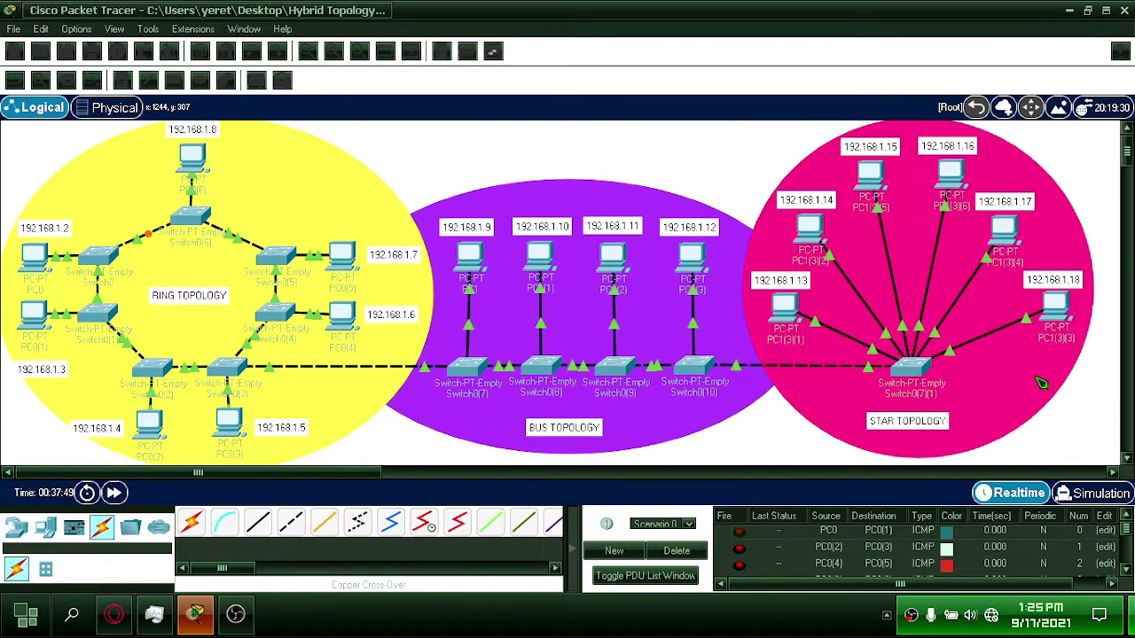
click(1042, 383)
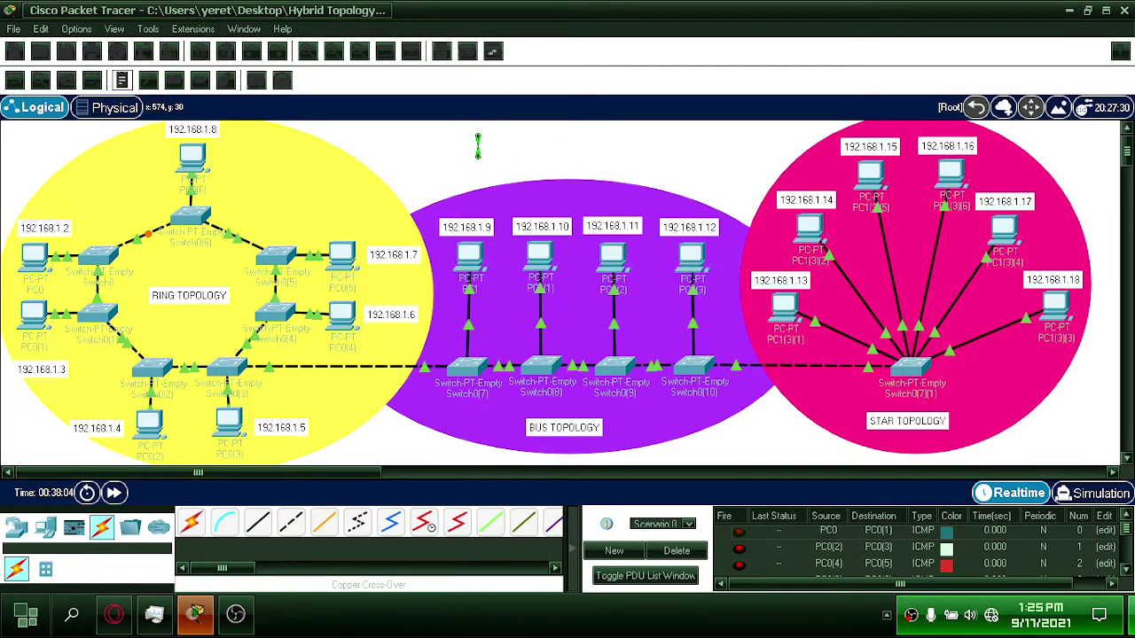
Place a 'HYBRID TOPOLOGY' note above the bus topology and nudge it slightly right
click(498, 144)
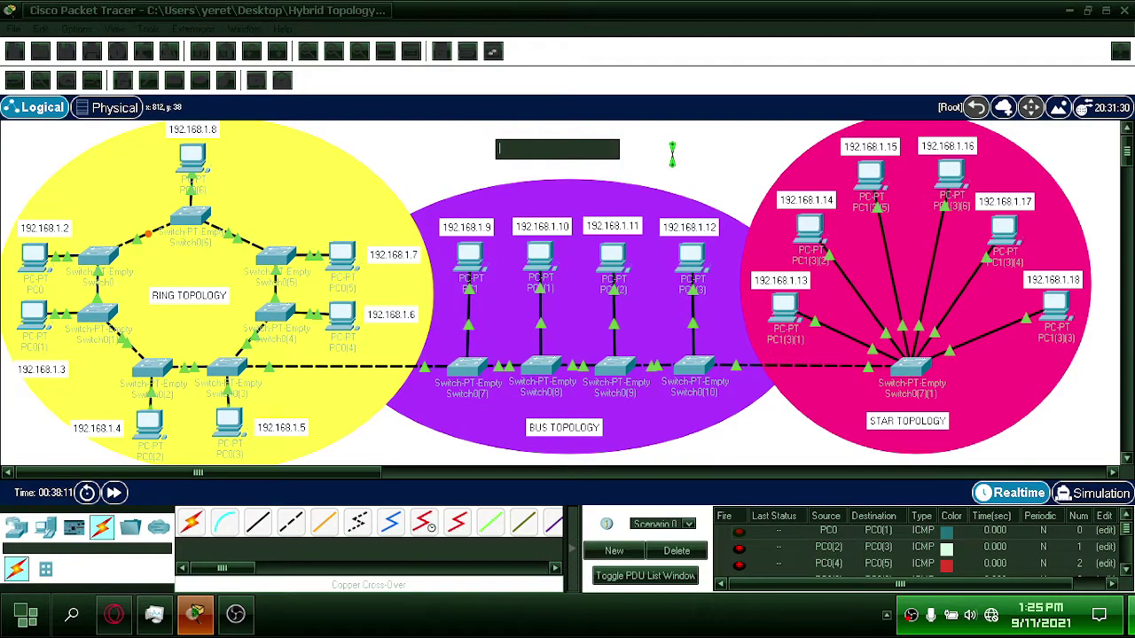
text(HYBRID)
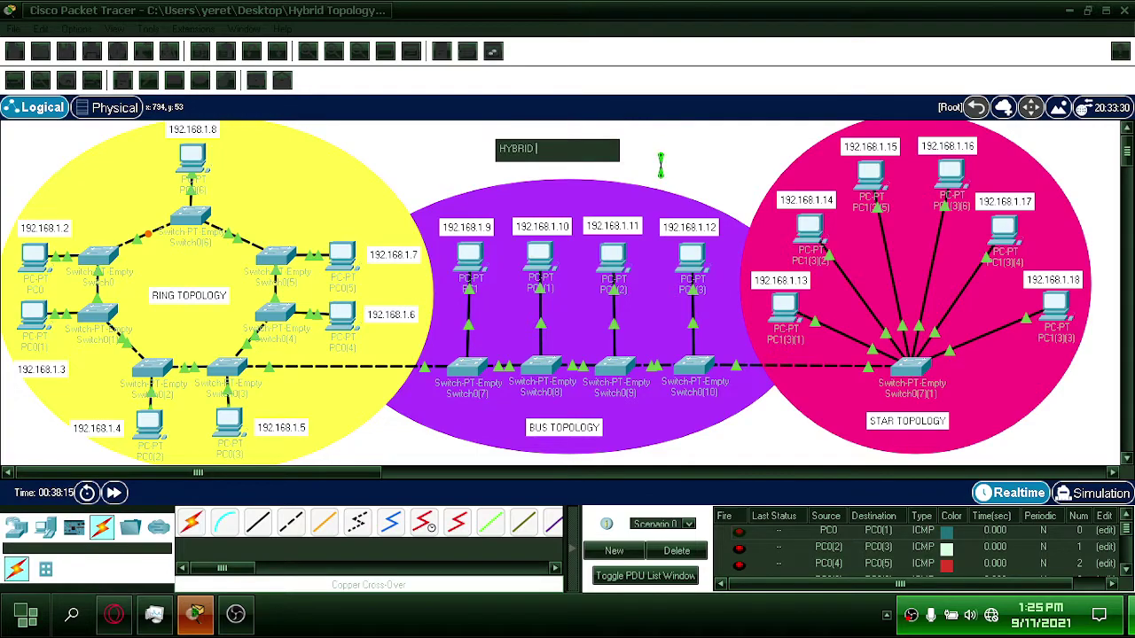
text(TOPOLOGY)
click(660, 165)
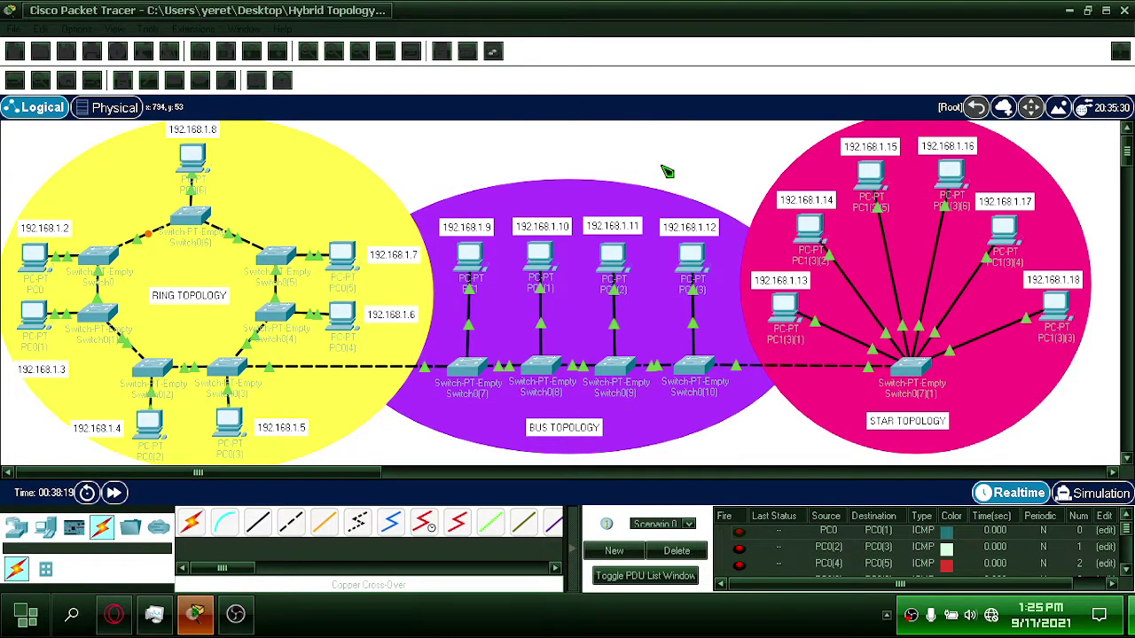
drag(575, 153, 586, 156)
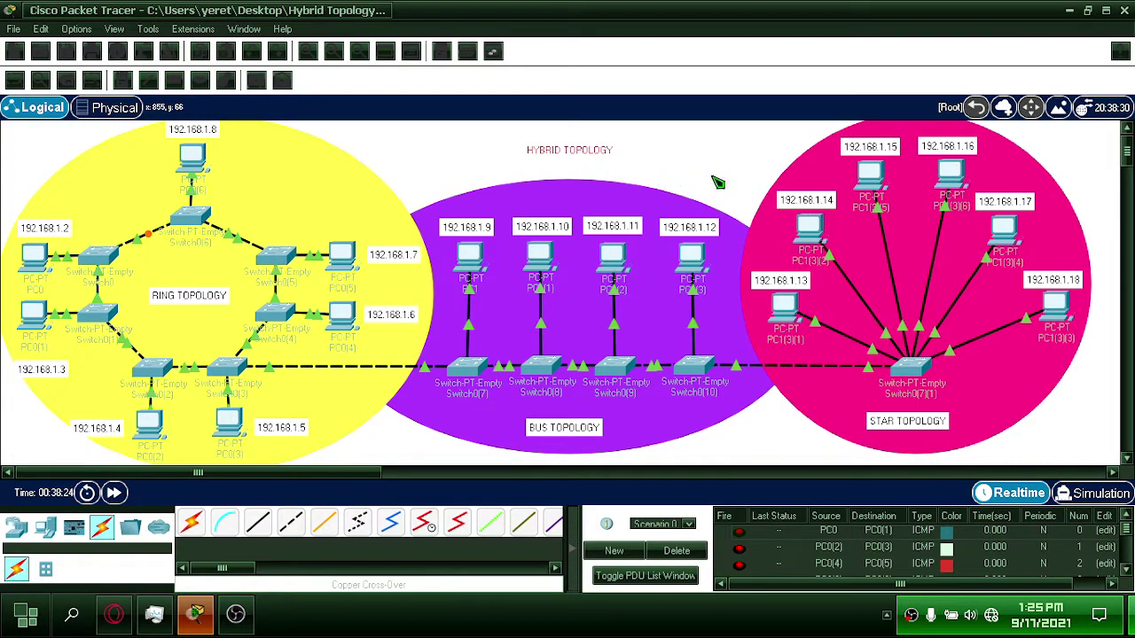